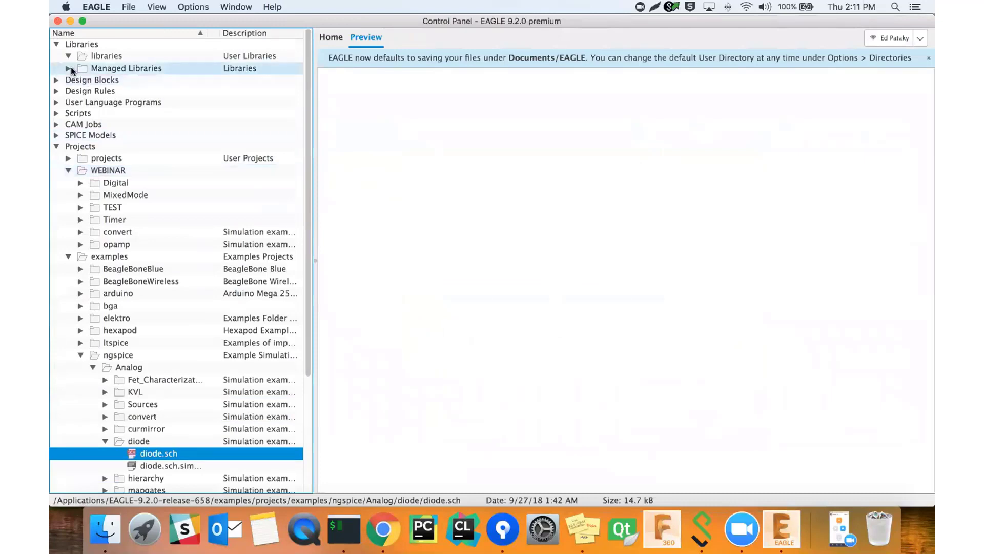
# Expand the Managed Libraries, locate ngspice-simulation.lbr and expand its part list.
pyautogui.click(69, 69)
pyautogui.click(122, 211)
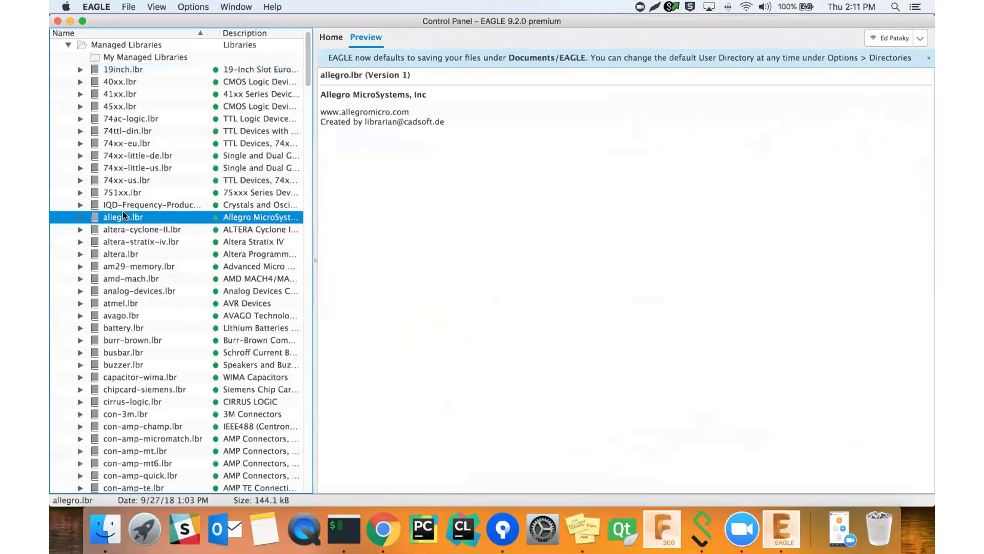
pyautogui.write('ng')
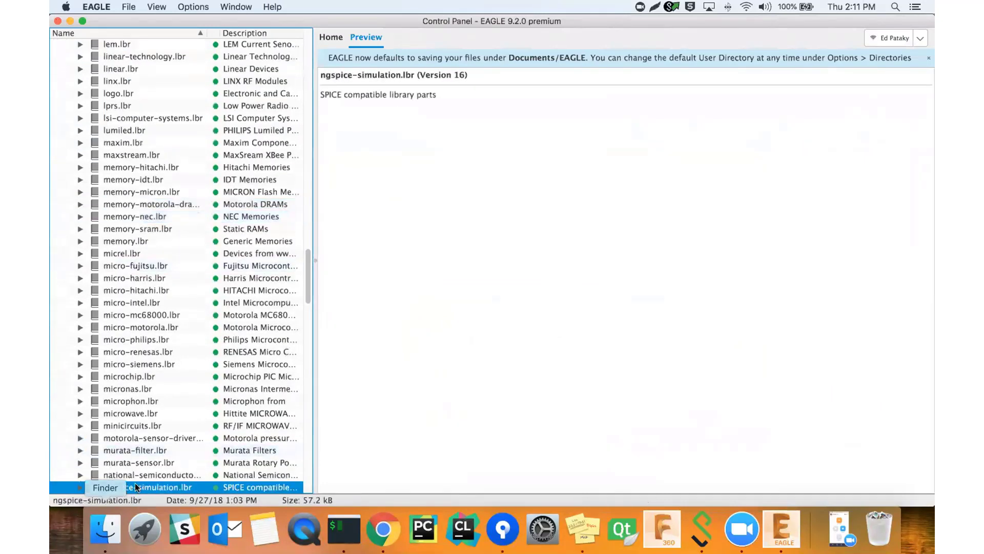
pyautogui.click(80, 487)
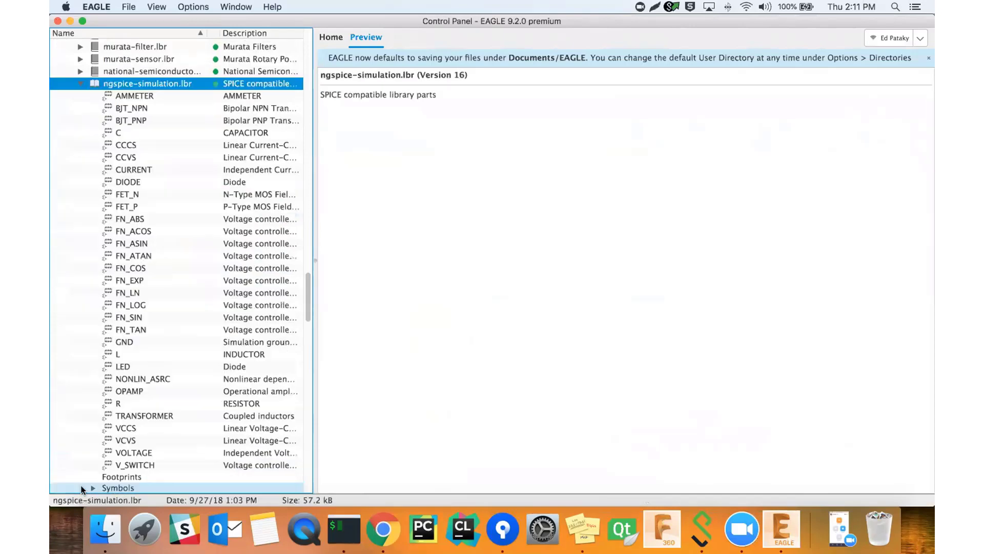
# Preview the ngspice-simulation parts one after another from AMMETER to DIODE.
pyautogui.click(155, 96)
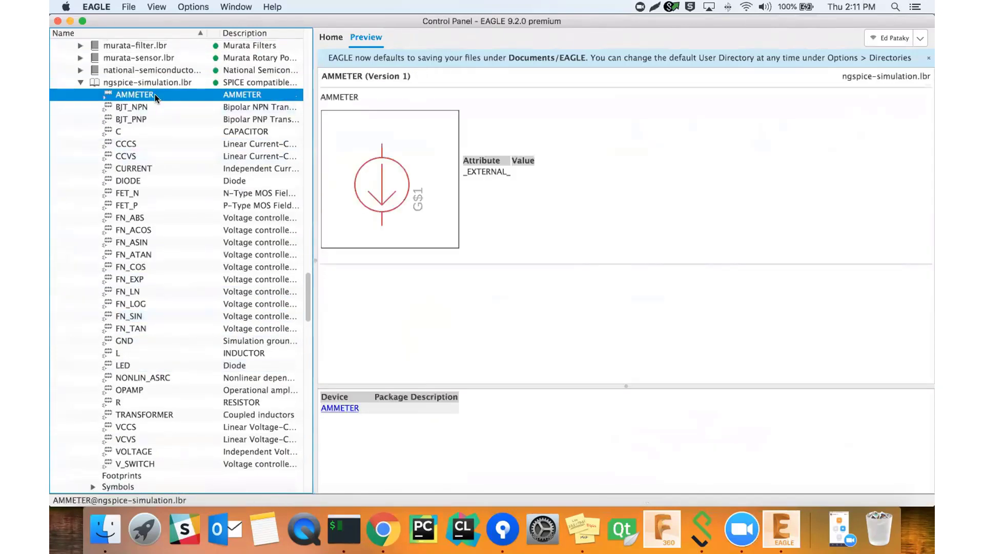
pyautogui.press('Down')
pyautogui.press('Down')
pyautogui.press('Down')
pyautogui.press('Down')
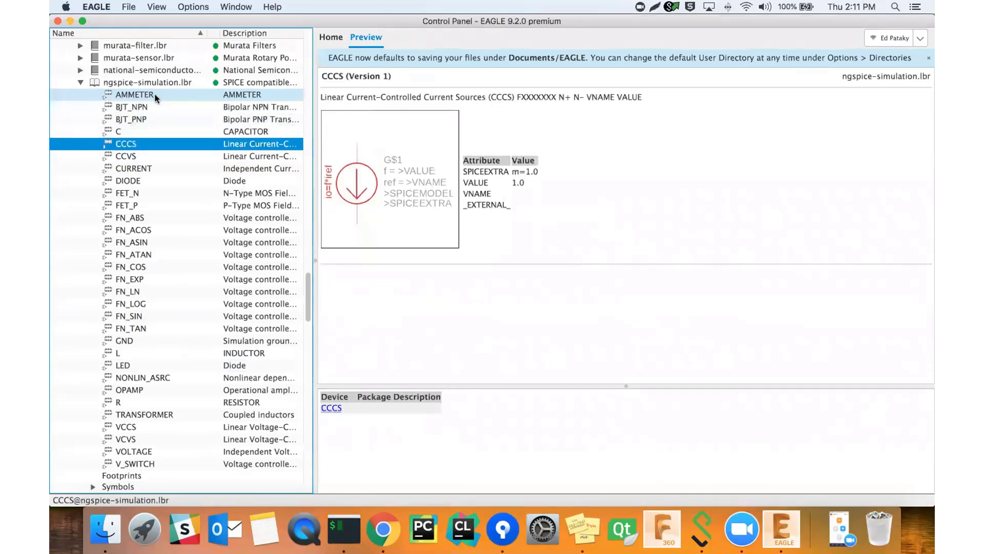
pyautogui.press('Down')
pyautogui.press('Down')
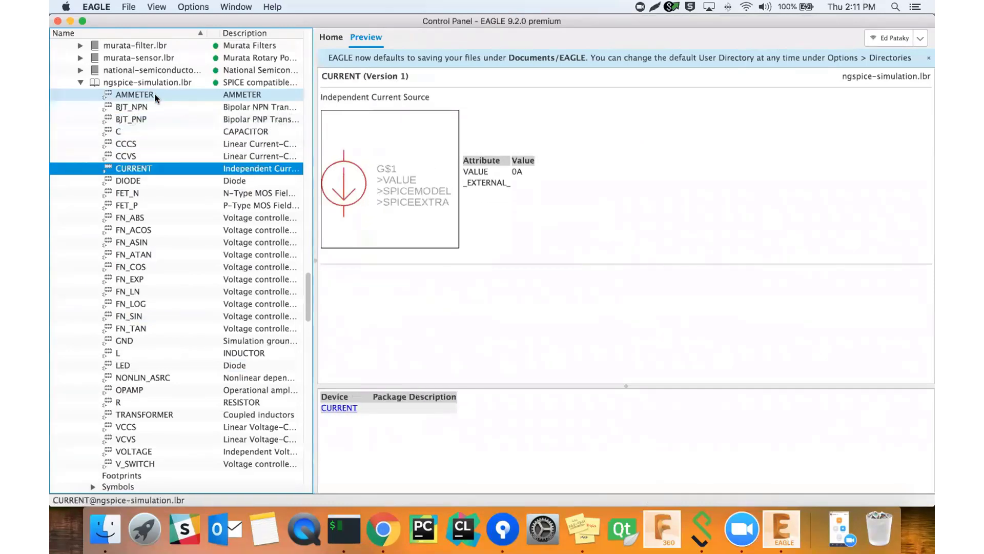
pyautogui.press('Down')
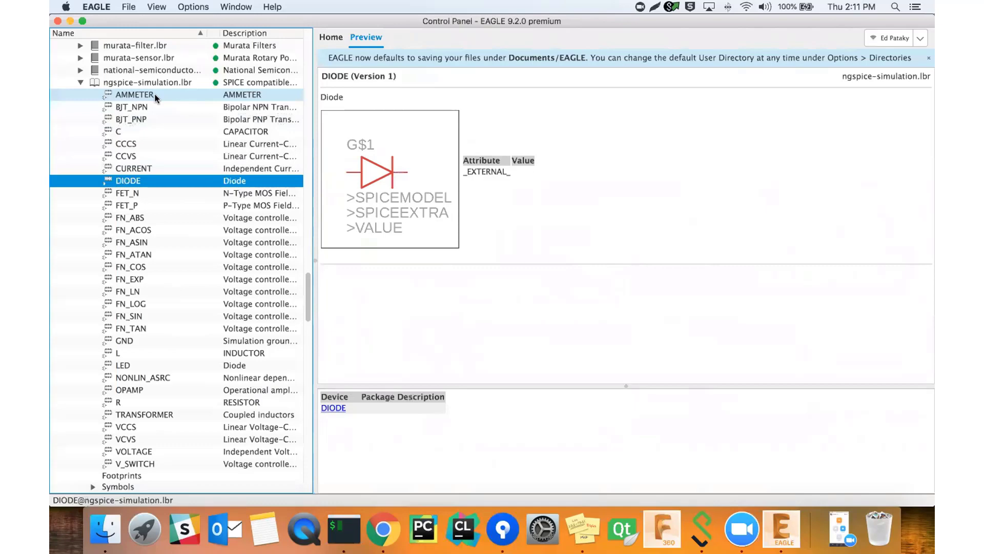
# Preview the resistor R, the inductor L and the independent VOLTAGE source.
pyautogui.click(122, 403)
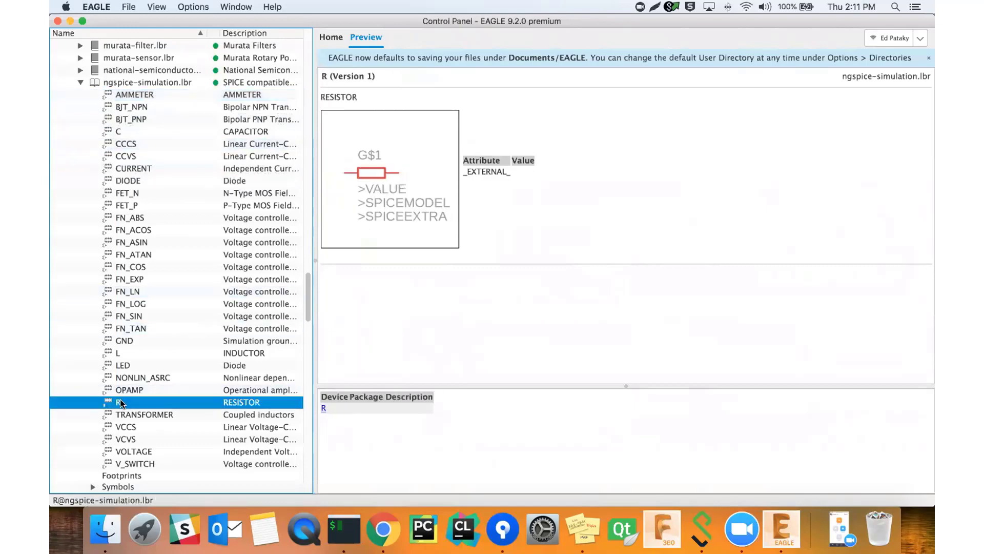
pyautogui.click(147, 353)
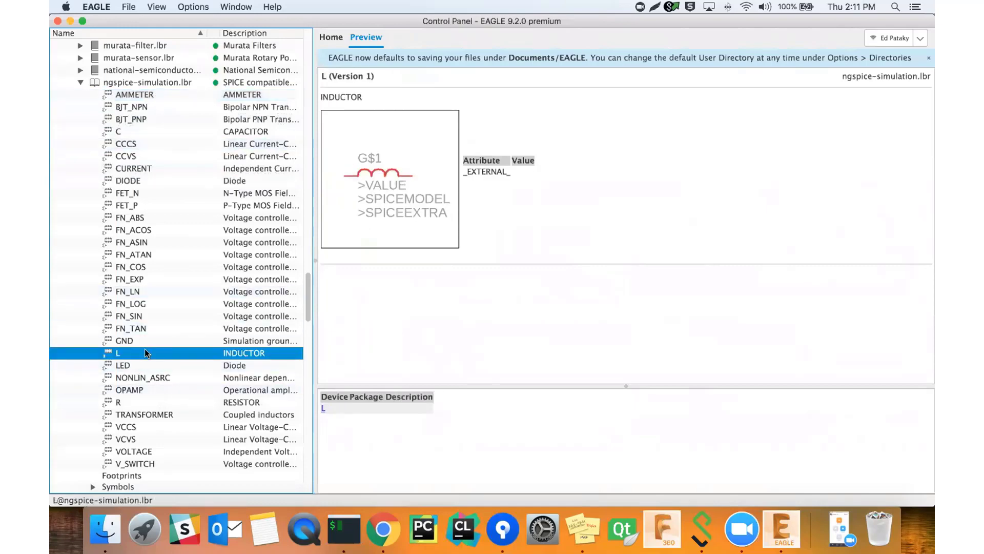
pyautogui.click(135, 451)
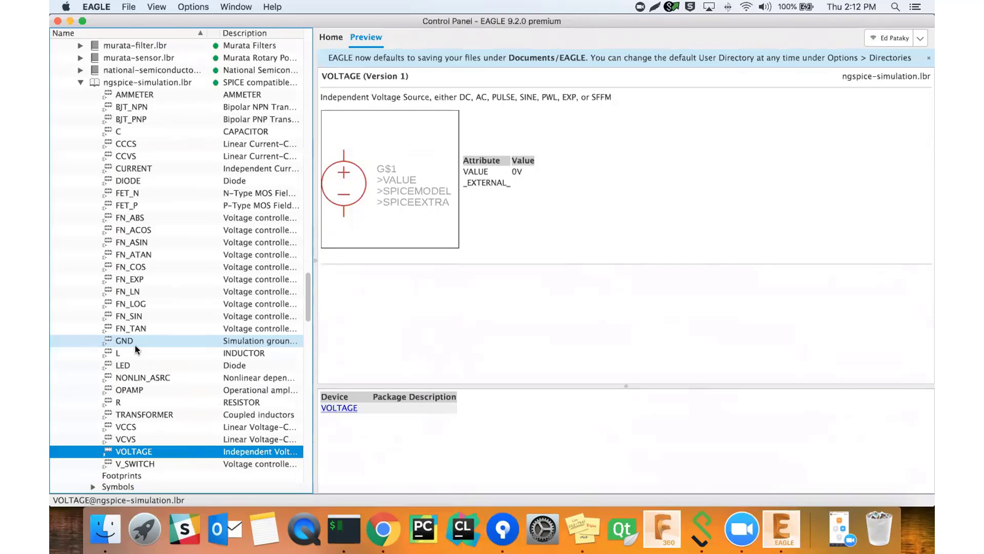
# Preview the CCCS source, the PNP and NPN bipolar transistors, and the FET_N and FET_P MOSFETs.
pyautogui.click(156, 144)
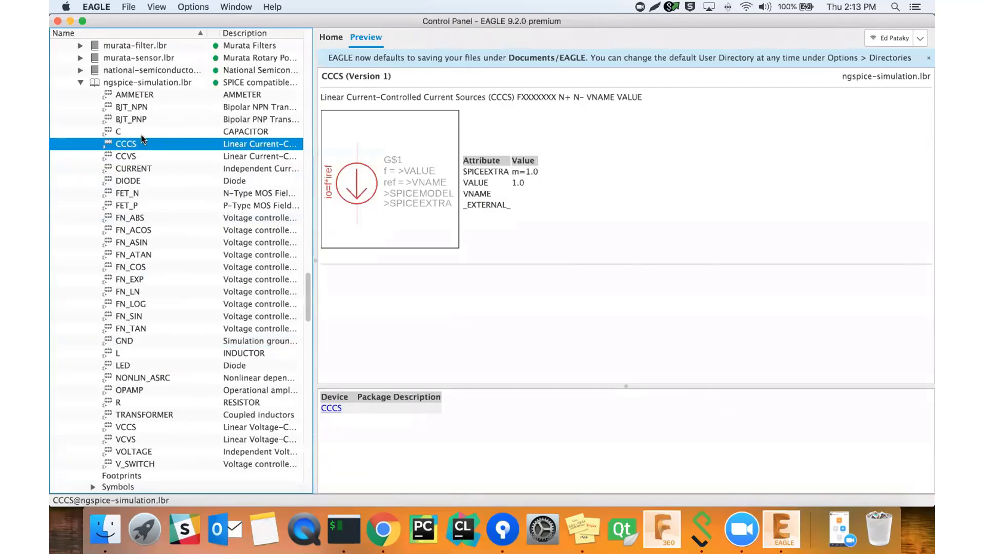
pyautogui.click(141, 135)
pyautogui.click(145, 119)
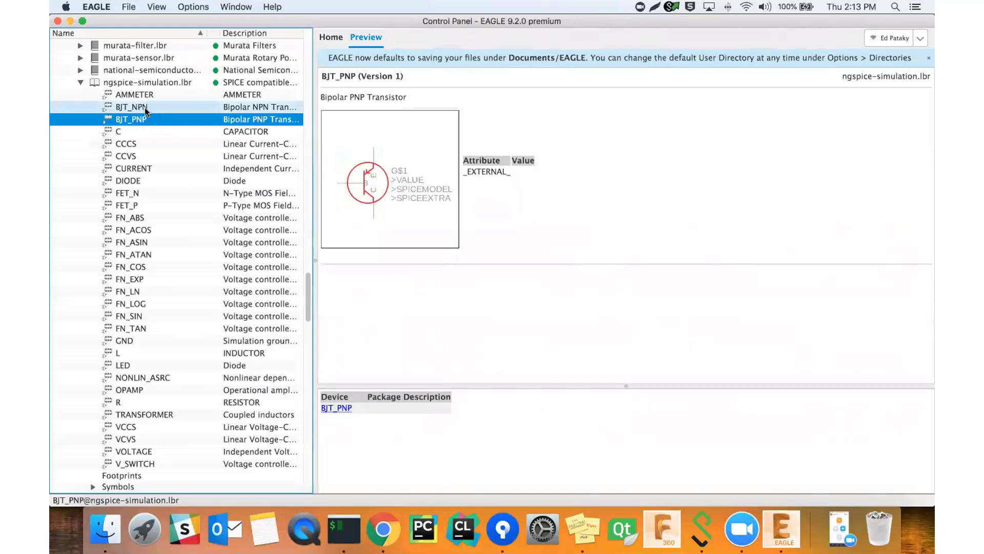
pyautogui.click(144, 107)
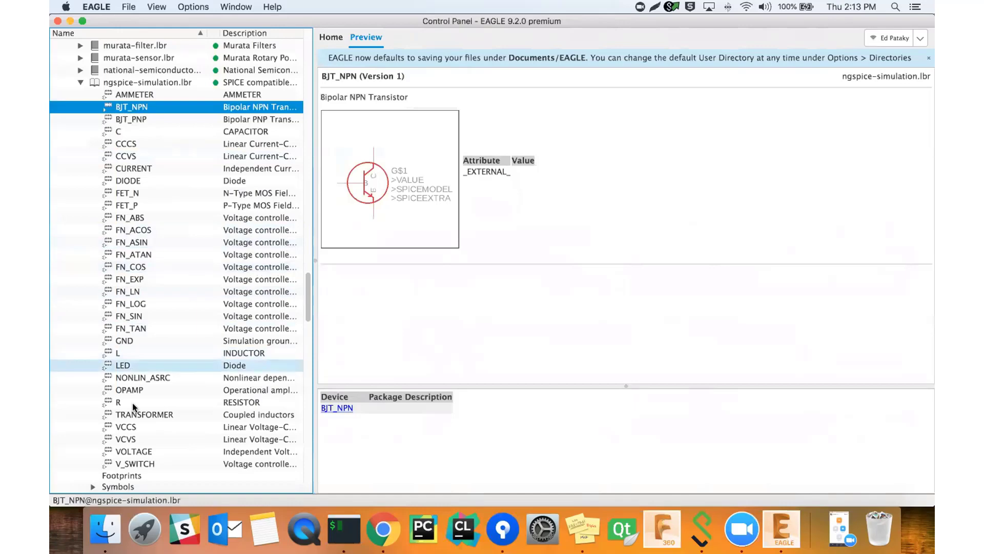
pyautogui.click(146, 194)
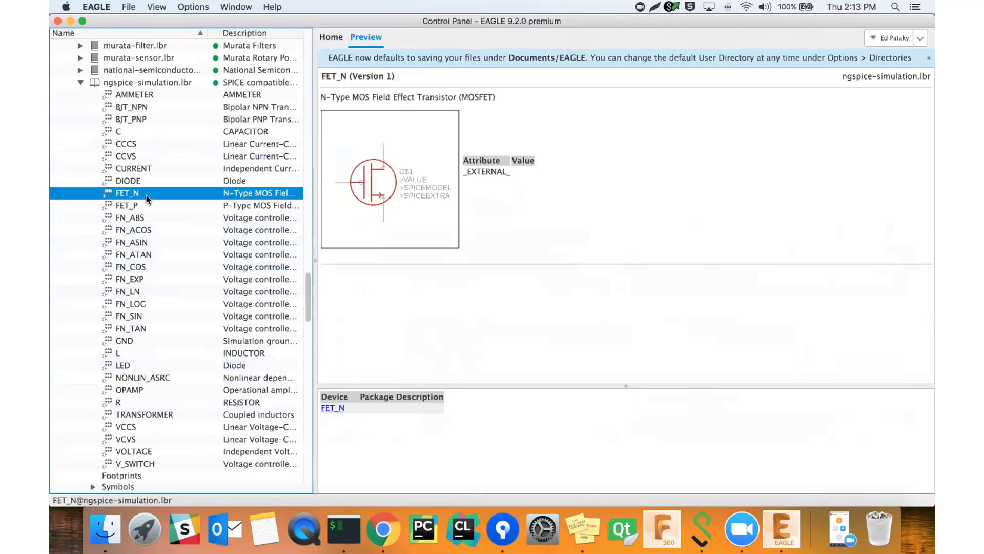
pyautogui.click(139, 206)
pyautogui.click(150, 192)
pyautogui.click(141, 207)
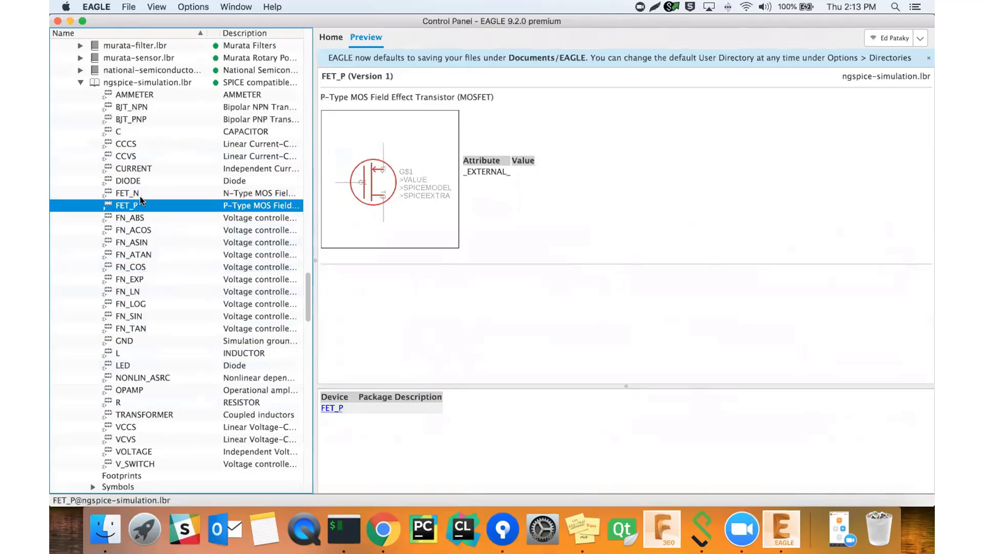
# Preview the TRANSFORMER, OPAMP, AMMETER, capacitor C, CCVS and CURRENT parts.
pyautogui.click(138, 132)
pyautogui.click(141, 411)
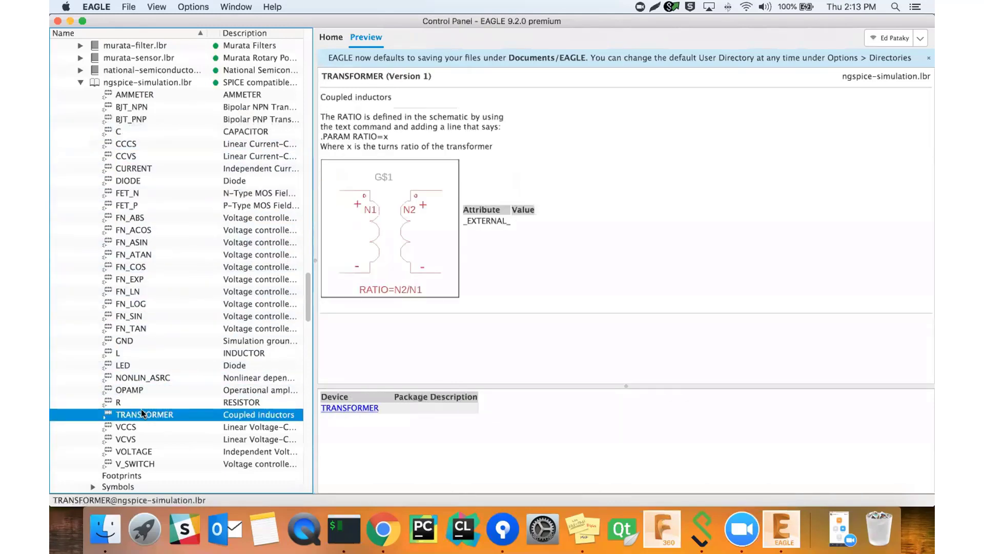
pyautogui.click(147, 389)
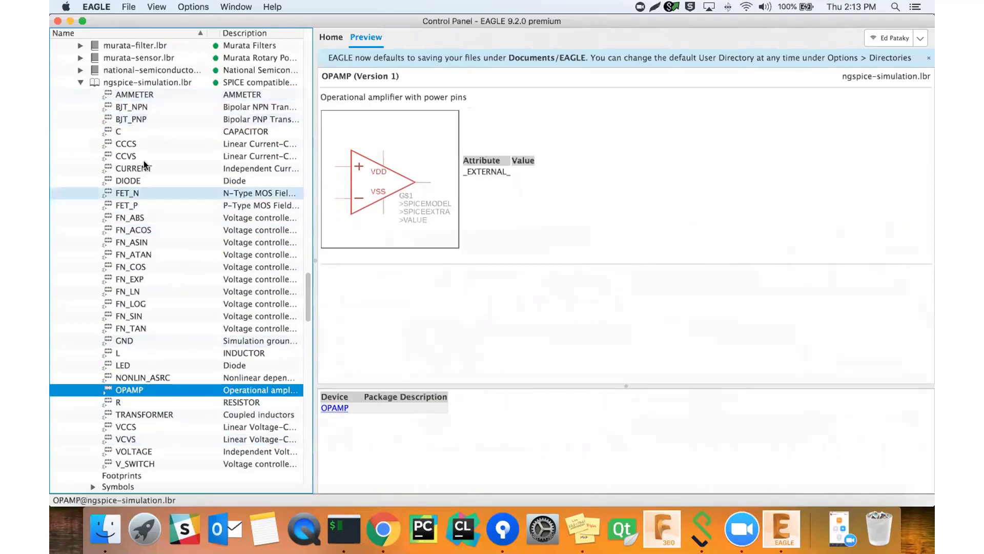
pyautogui.click(134, 95)
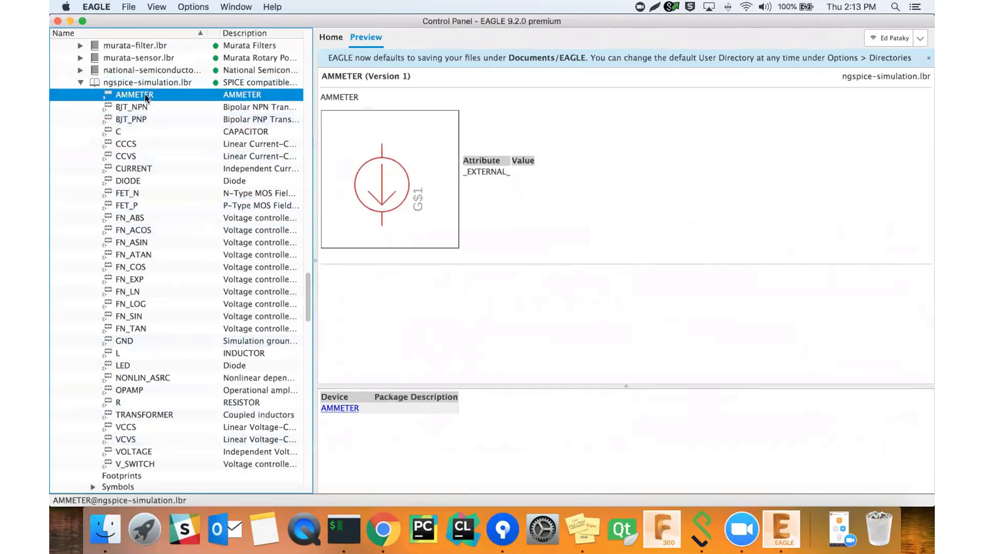
pyautogui.click(151, 132)
pyautogui.click(146, 154)
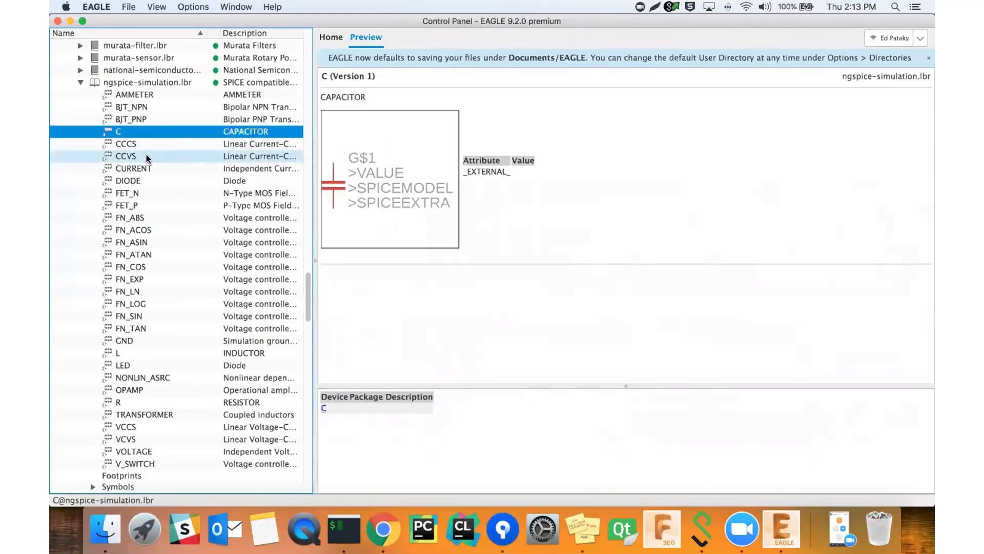
pyautogui.click(144, 167)
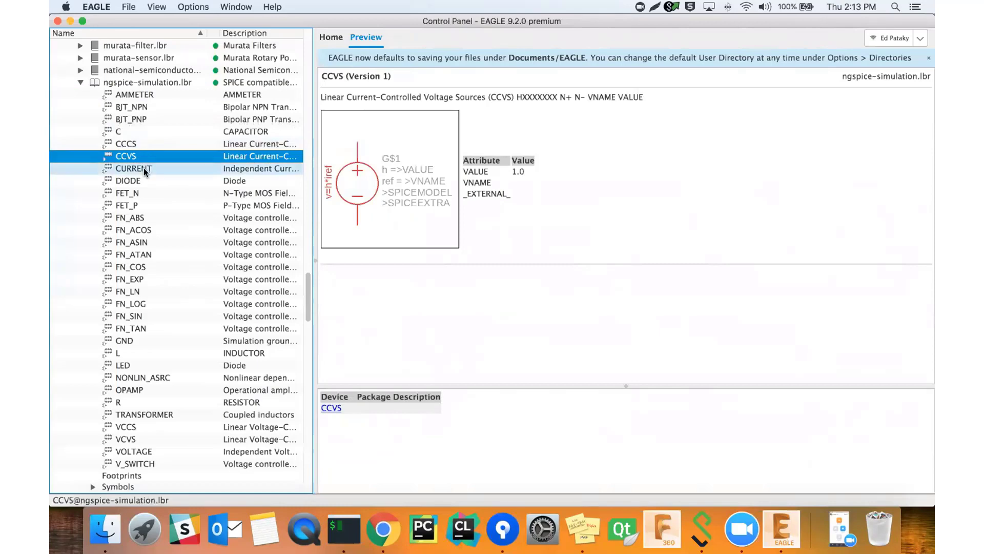
# Collapse and re-expand ngspice-simulation.lbr, and browse its whole part list down to V_SWITCH.
pyautogui.click(81, 83)
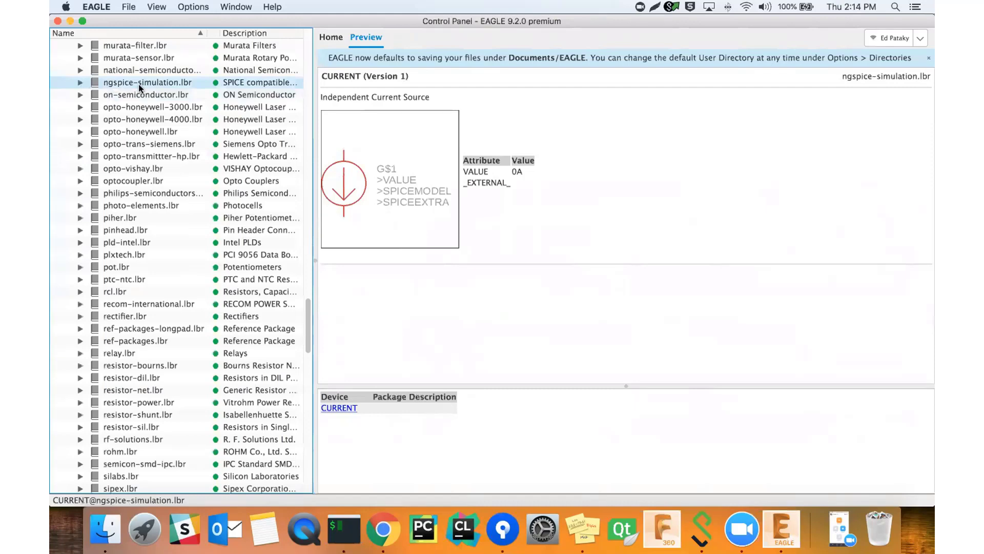
pyautogui.click(84, 84)
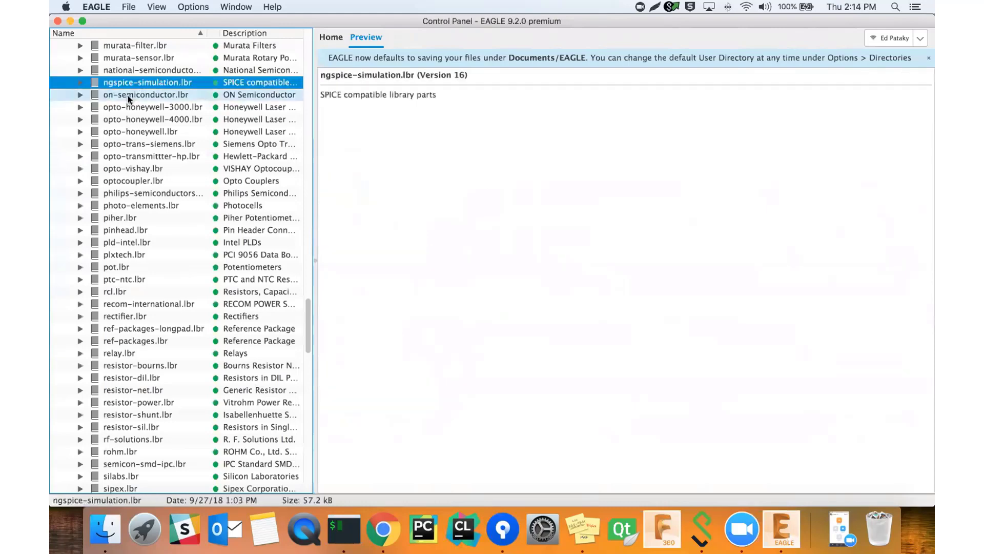
pyautogui.click(82, 82)
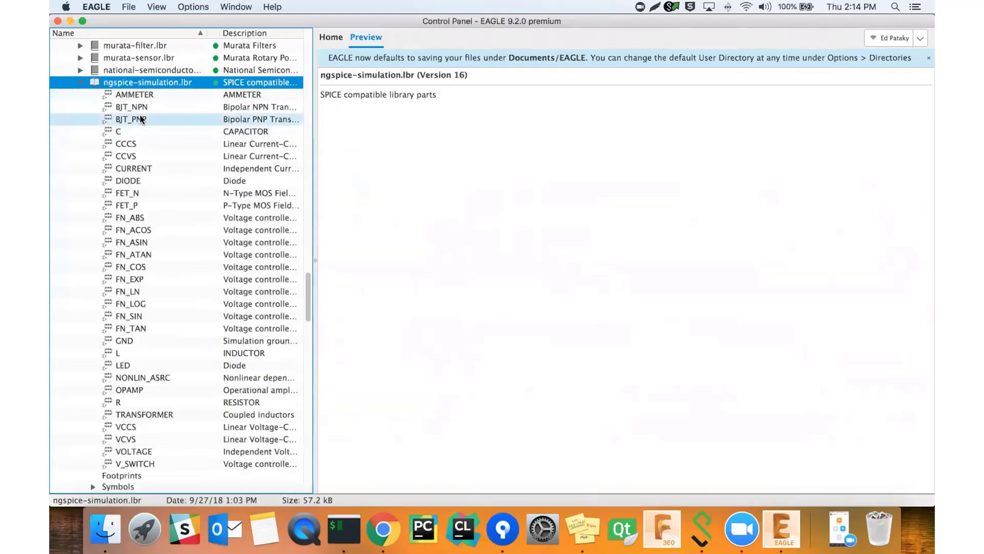
pyautogui.press('Down')
pyautogui.press('Down')
pyautogui.press('Down')
pyautogui.press('Down')
pyautogui.press('Down')
pyautogui.press('Down')
pyautogui.press('Down')
pyautogui.press('Down')
pyautogui.press('Down')
pyautogui.press('Down')
pyautogui.press('Down')
pyautogui.press('Down')
pyautogui.press('Down')
pyautogui.press('Down')
pyautogui.press('Down')
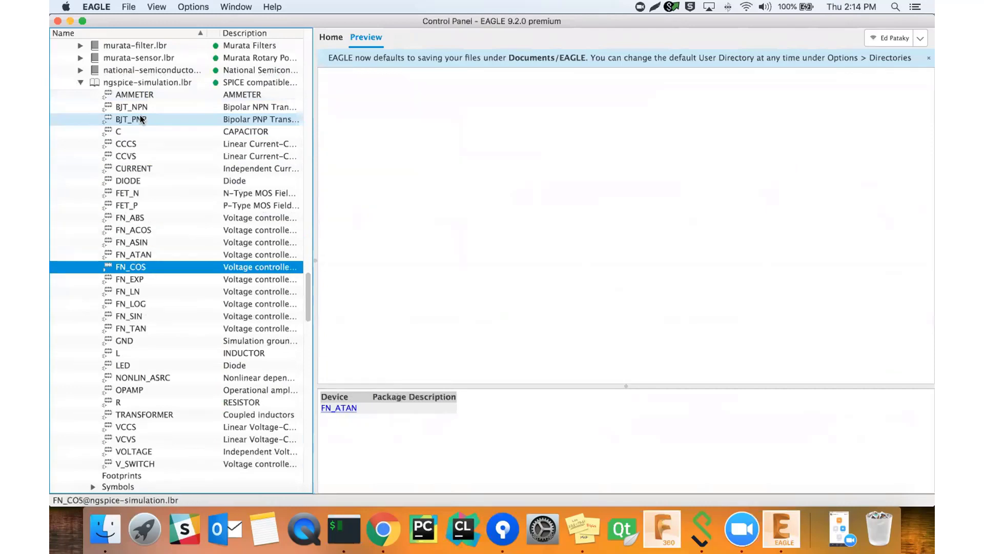
pyautogui.press('Down')
pyautogui.press('Down')
pyautogui.press('Down')
pyautogui.press('Down')
pyautogui.press('Down')
pyautogui.press('Down')
pyautogui.press('Down')
pyautogui.press('Down')
pyautogui.press('Down')
pyautogui.press('Down')
pyautogui.press('Down')
pyautogui.press('Down')
pyautogui.press('Down')
pyautogui.press('Down')
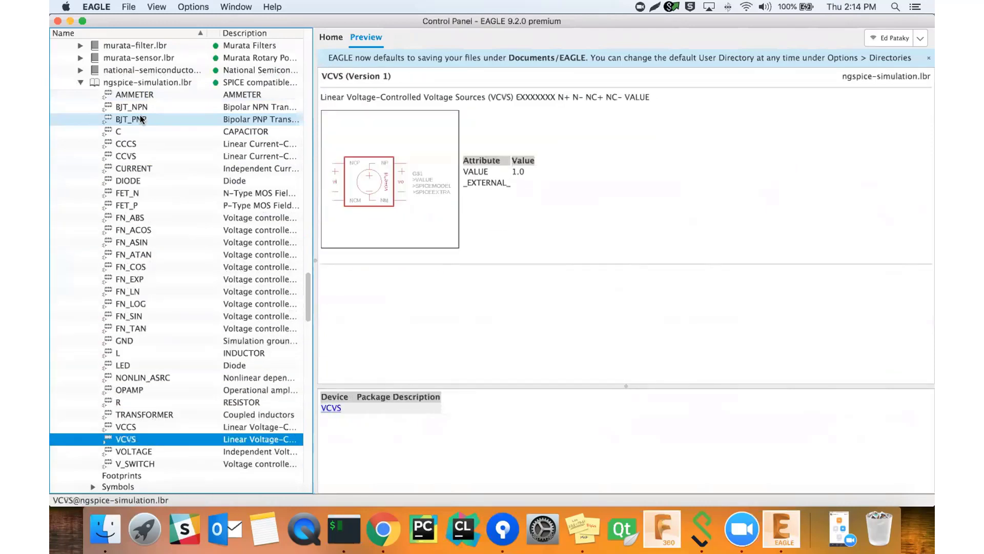
pyautogui.press('Down')
pyautogui.press('Down')
# Go back up the part list past the LED to preview the GND simulation ground symbol.
pyautogui.press('Up')
pyautogui.press('Up')
pyautogui.press('Up')
pyautogui.press('Up')
pyautogui.press('Up')
pyautogui.press('Up')
pyautogui.press('Up')
pyautogui.press('Up')
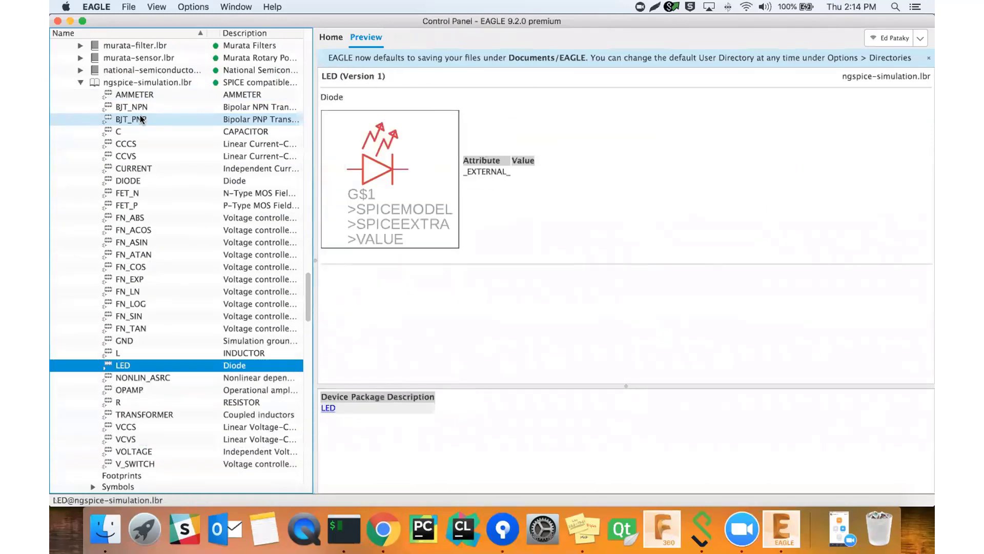
pyautogui.press('Up')
pyautogui.press('Up')
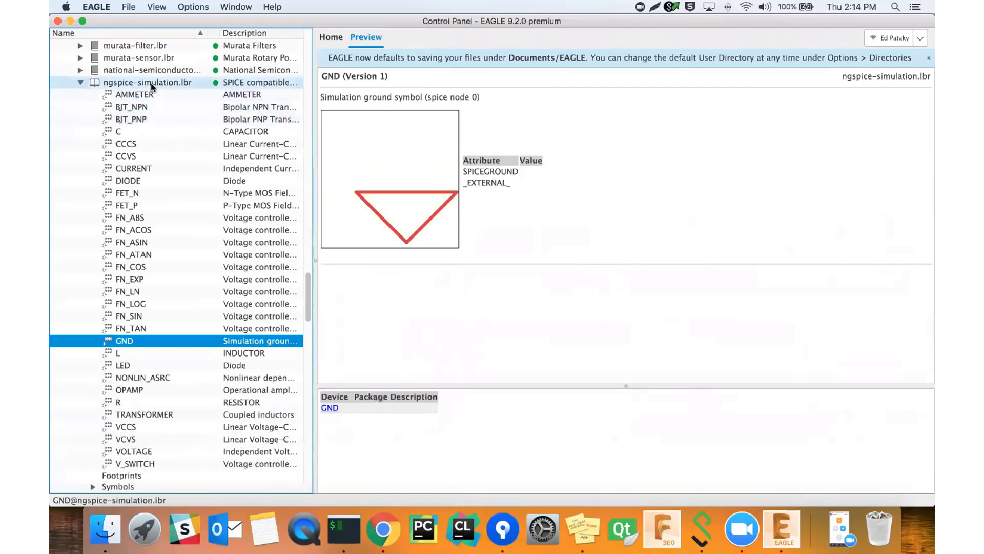
# Collapse ngspice-simulation.lbr and the whole Managed Libraries folder.
pyautogui.click(81, 82)
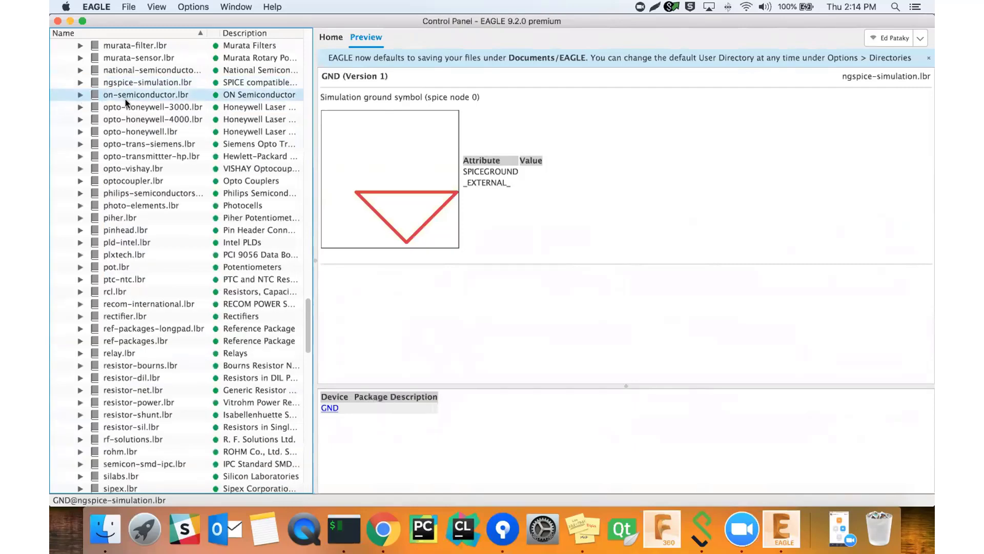
pyautogui.scroll(15, 107, 145)
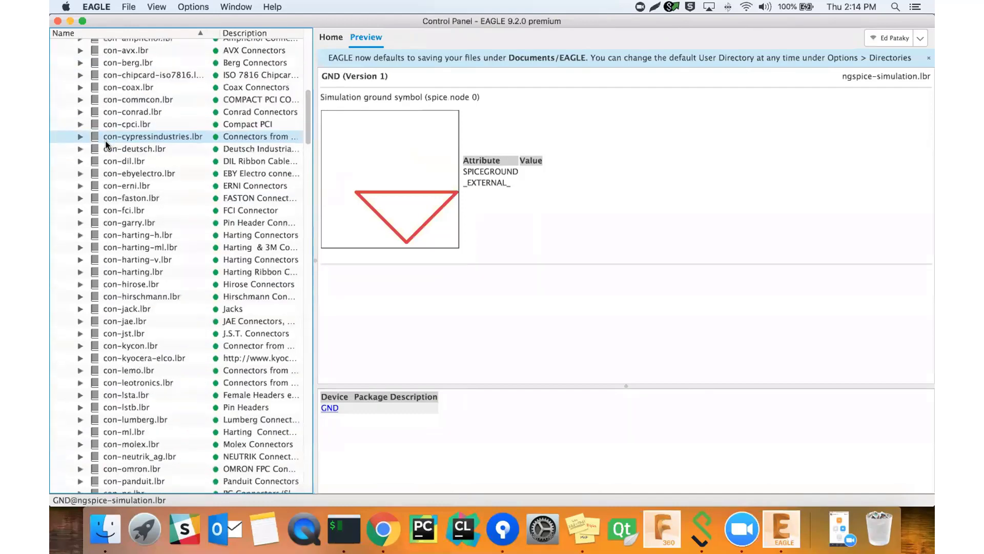
pyautogui.scroll(10, 107, 145)
pyautogui.click(68, 68)
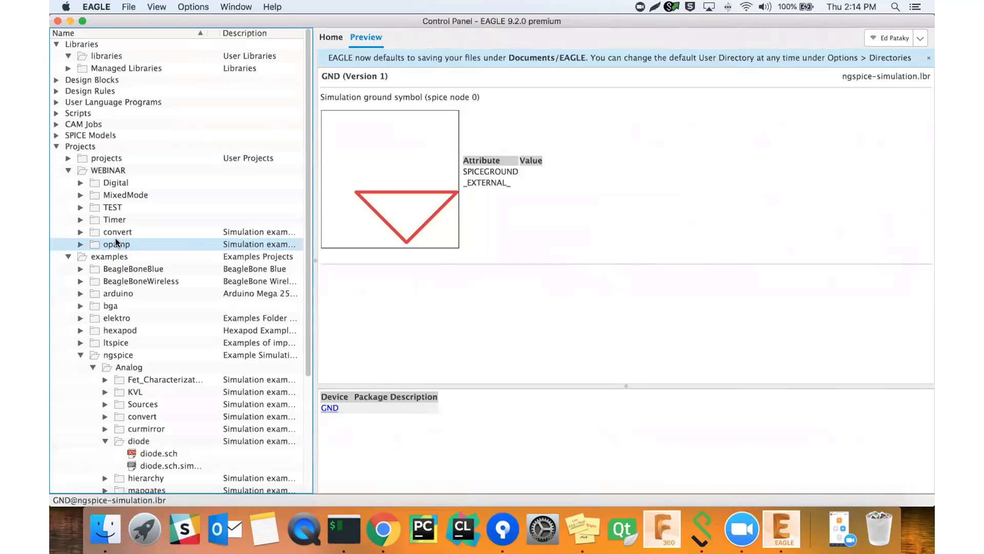
# Open the diode.sch schematic from the Analog diode project of the ngspice examples.
pyautogui.scroll(-5, 133, 328)
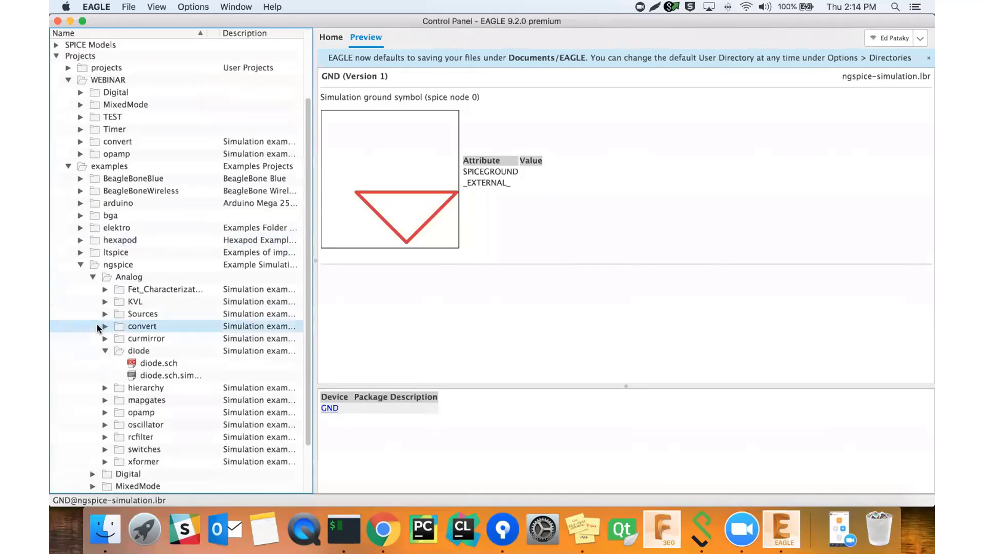
pyautogui.doubleClick(146, 330)
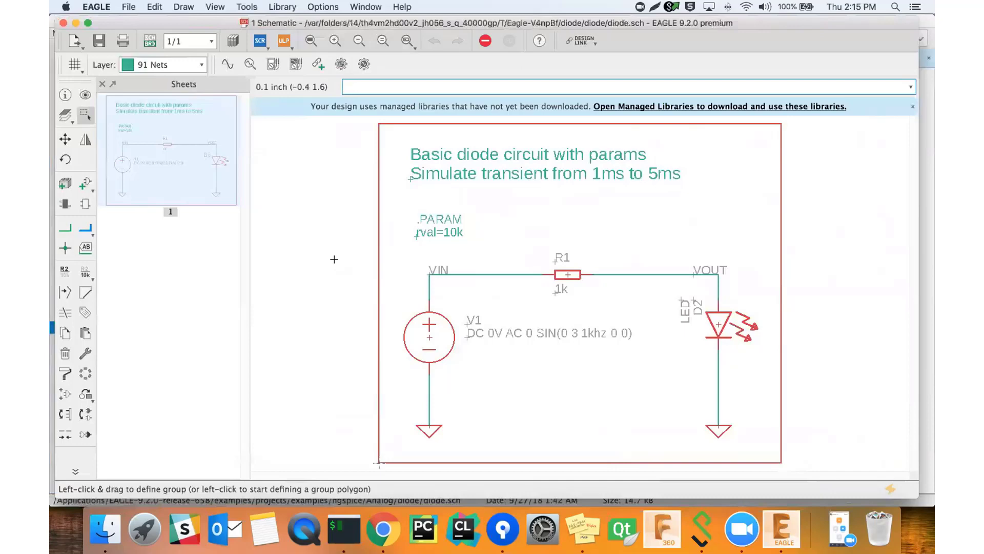
# Open the Simulation window for the diode circuit and move it down so the schematic is uncovered.
pyautogui.write('simulation')
pyautogui.press('Return')
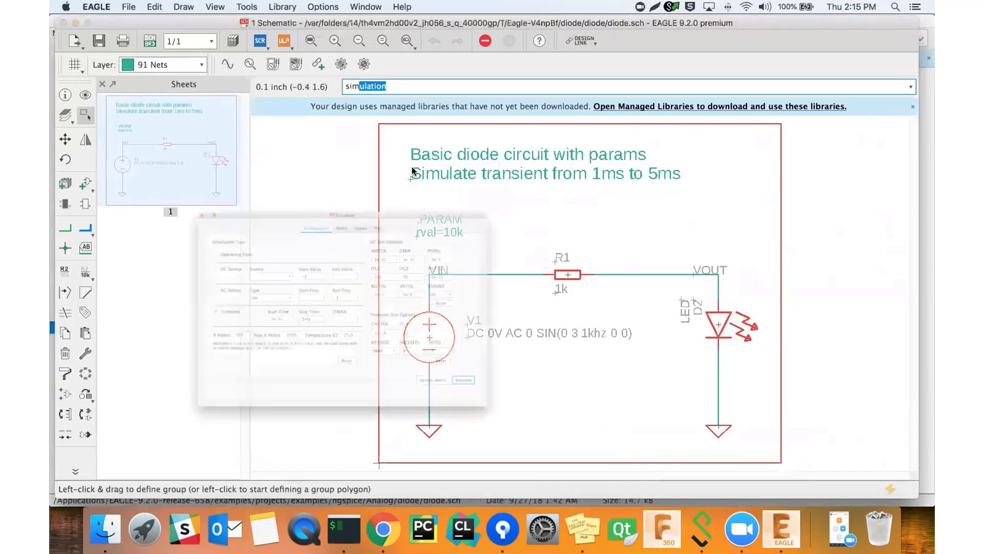
pyautogui.moveTo(379, 124); pyautogui.dragTo(423, 87)
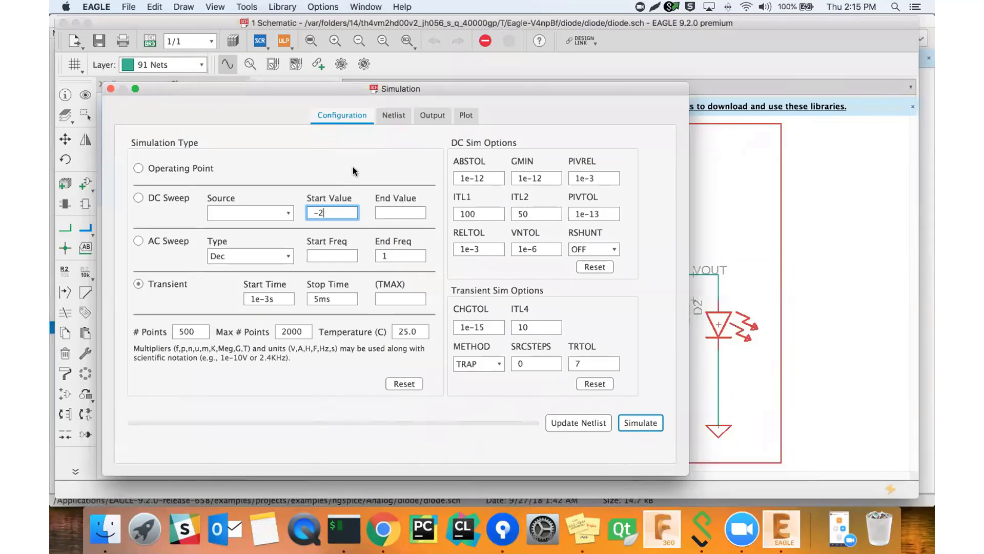
pyautogui.moveTo(276, 85); pyautogui.dragTo(531, 458)
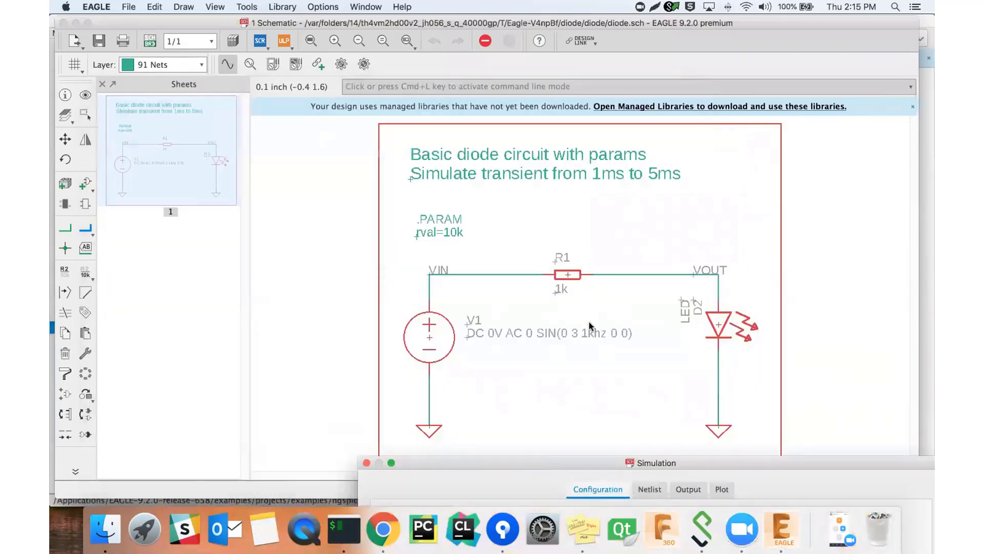
# Set the simulation type to Operating Point in the Simulation window and run the simulation.
pyautogui.moveTo(559, 463); pyautogui.dragTo(384, 86)
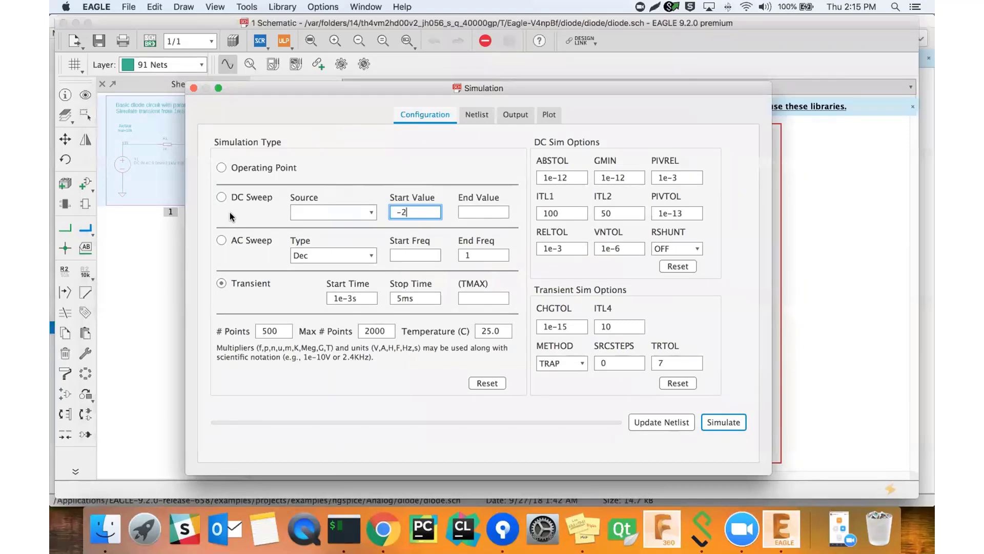
pyautogui.click(222, 168)
pyautogui.moveTo(260, 89); pyautogui.dragTo(359, 453)
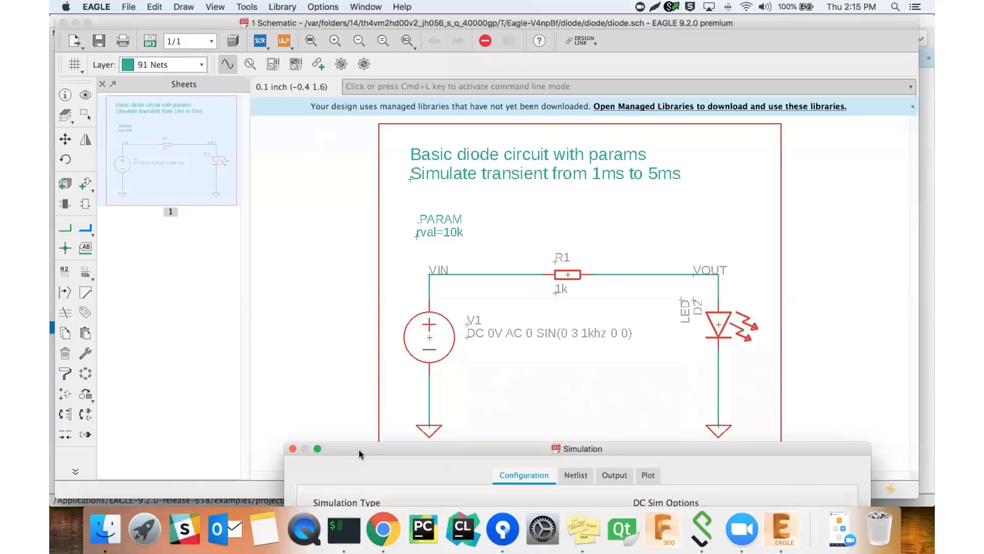
pyautogui.moveTo(381, 445); pyautogui.dragTo(316, 444)
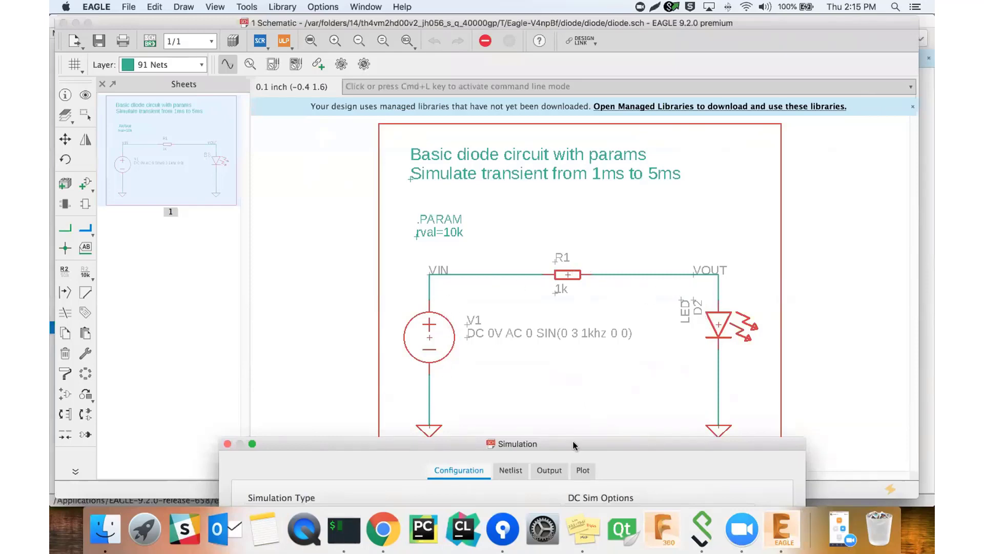
pyautogui.moveTo(573, 446); pyautogui.dragTo(514, 122)
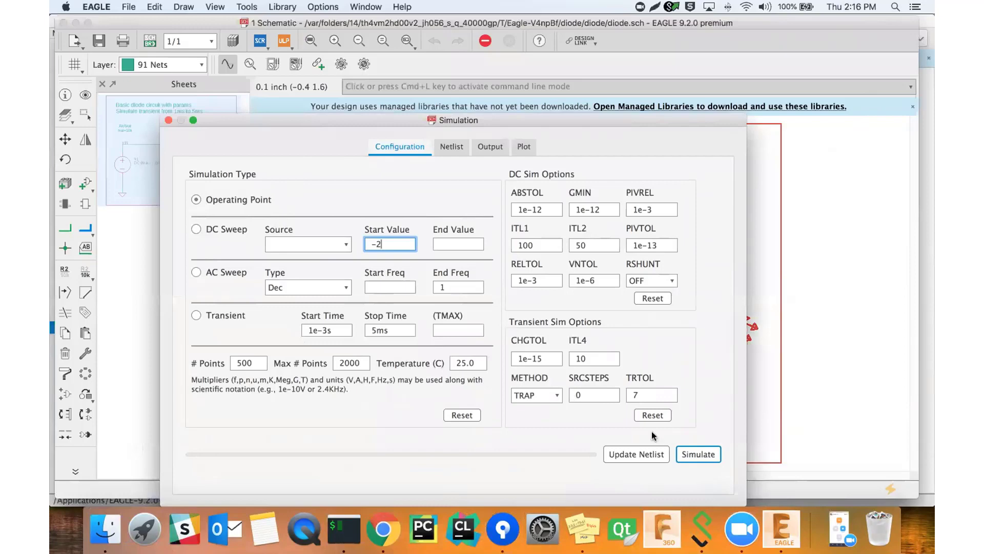
pyautogui.click(698, 454)
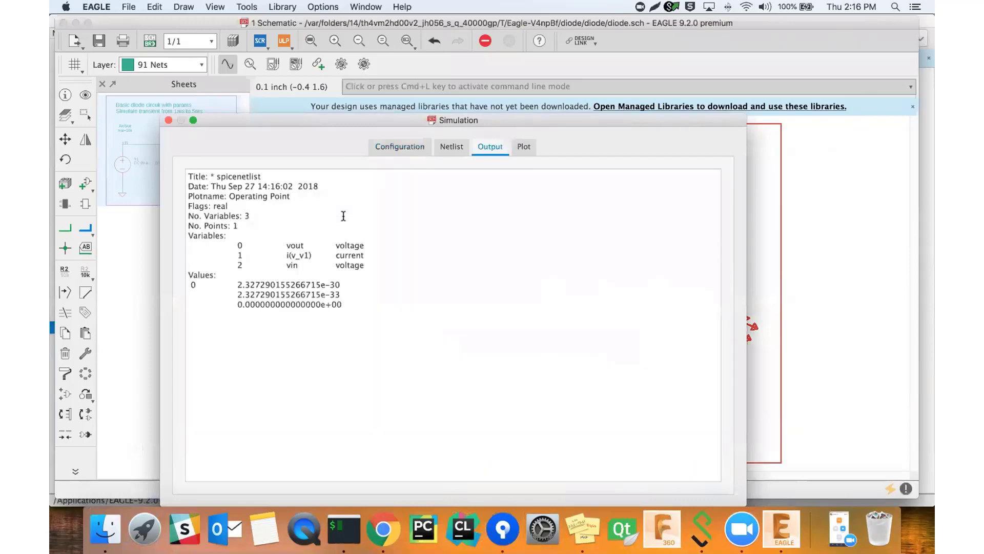
# Review the operating point output and its annotations on the schematic, then close the Simulation window.
pyautogui.click(380, 149)
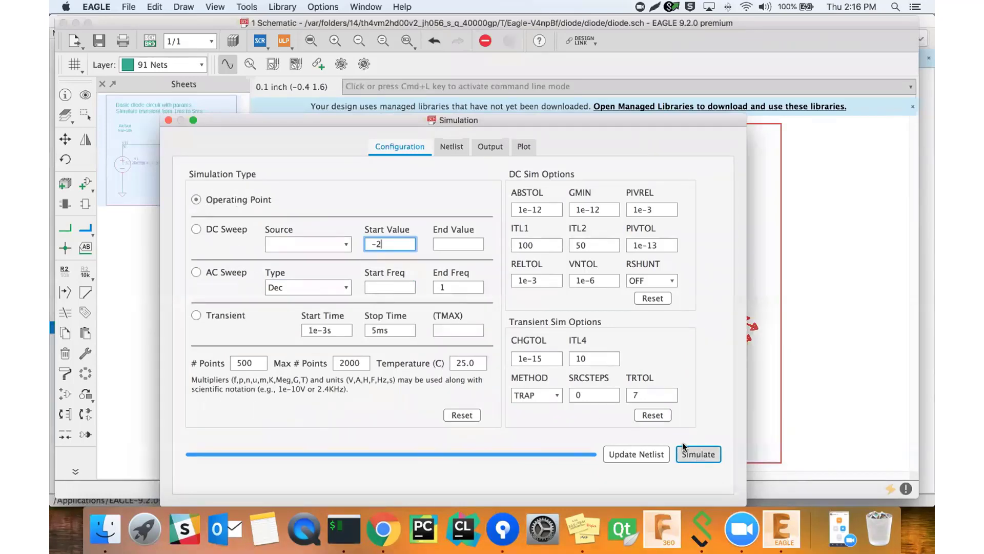
pyautogui.click(452, 150)
pyautogui.click(484, 149)
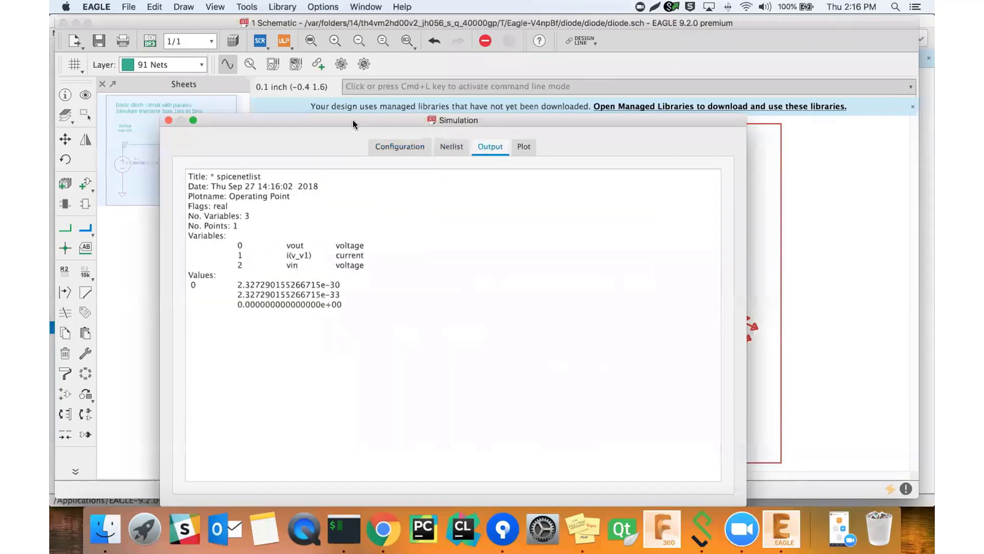
pyautogui.moveTo(352, 124); pyautogui.dragTo(487, 222)
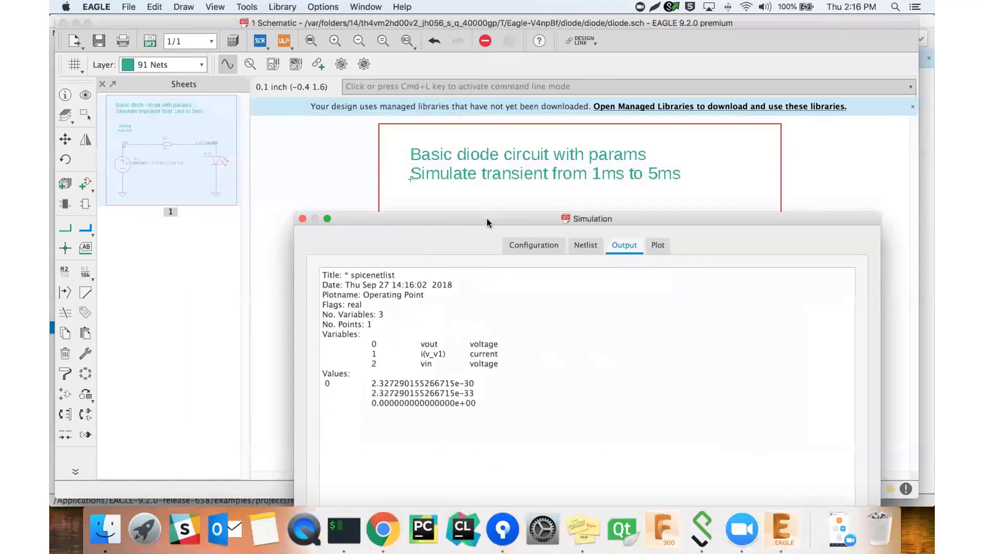
pyautogui.moveTo(477, 404); pyautogui.dragTo(320, 272)
pyautogui.click(425, 303)
pyautogui.moveTo(513, 219); pyautogui.dragTo(467, 397)
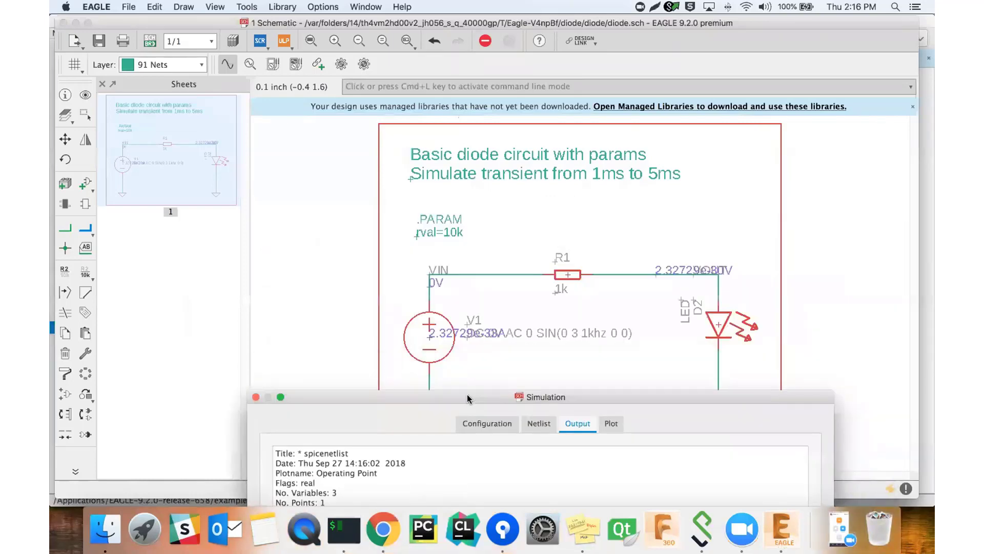
pyautogui.click(257, 397)
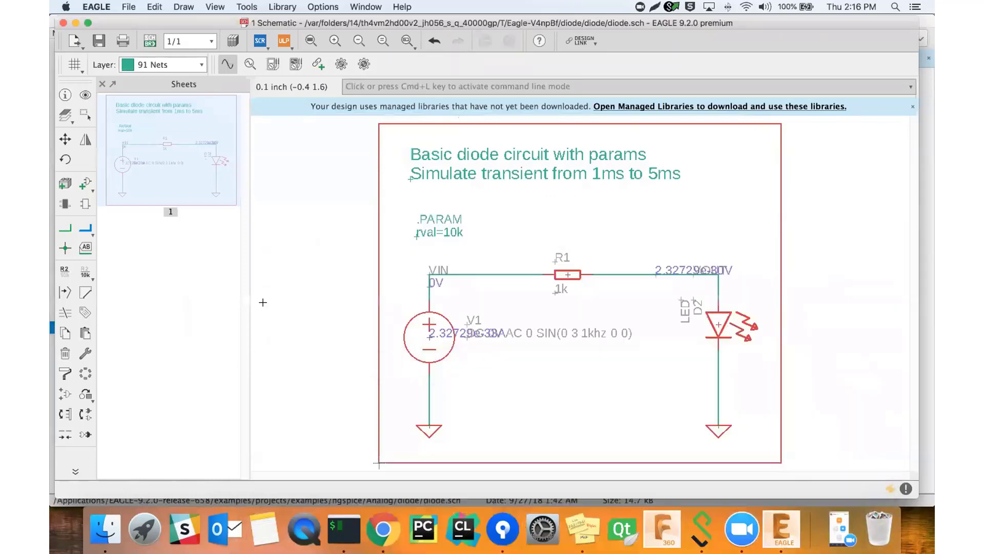
# Move the current annotation below source V1 and the VOUT voltage annotation next to R1 so they no longer overlap other text.
pyautogui.click(250, 65)
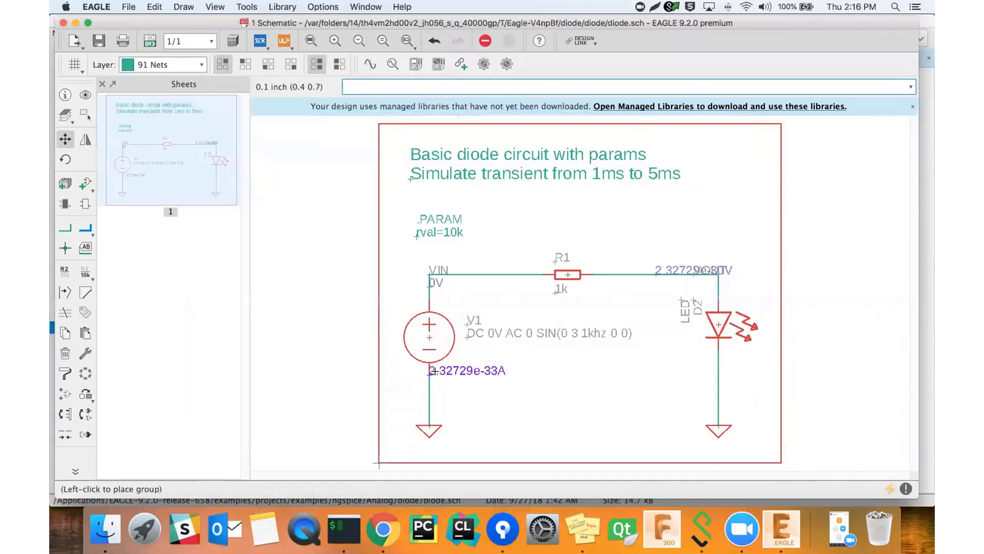
pyautogui.click(432, 370)
pyautogui.click(656, 272)
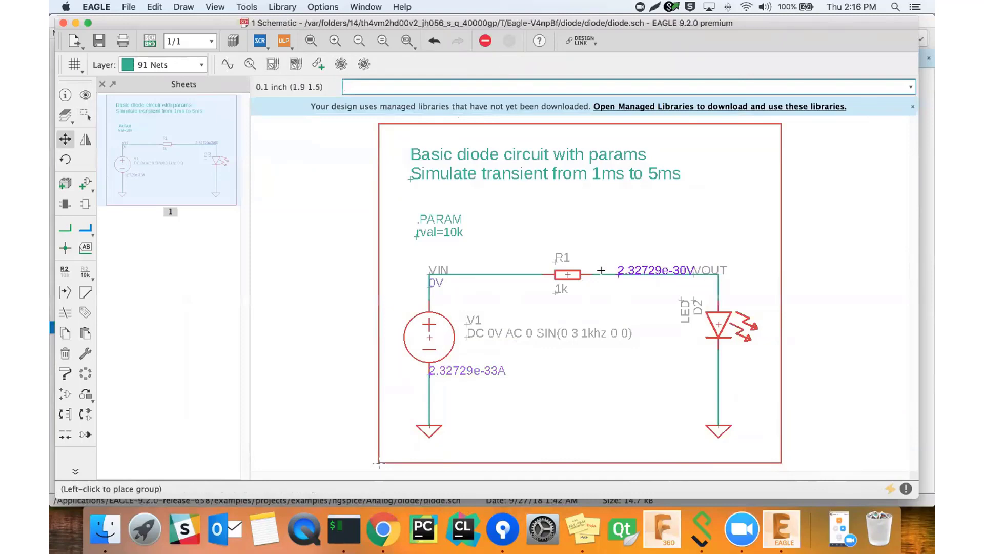
pyautogui.click(599, 271)
# Examine the voltage and current annotations on the diode circuit and the commands available for source V1.
pyautogui.scroll(3, 596, 277)
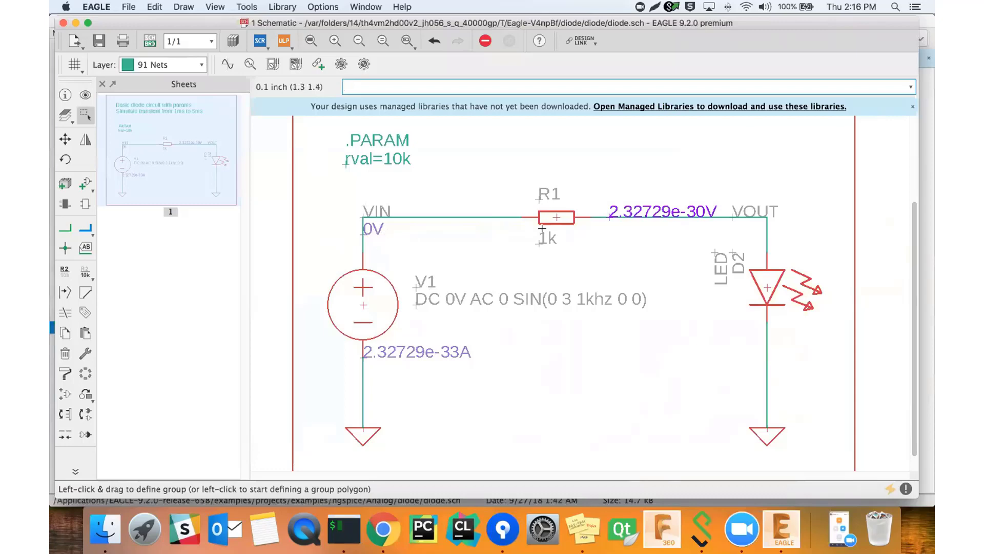
pyautogui.scroll(2, 569, 230)
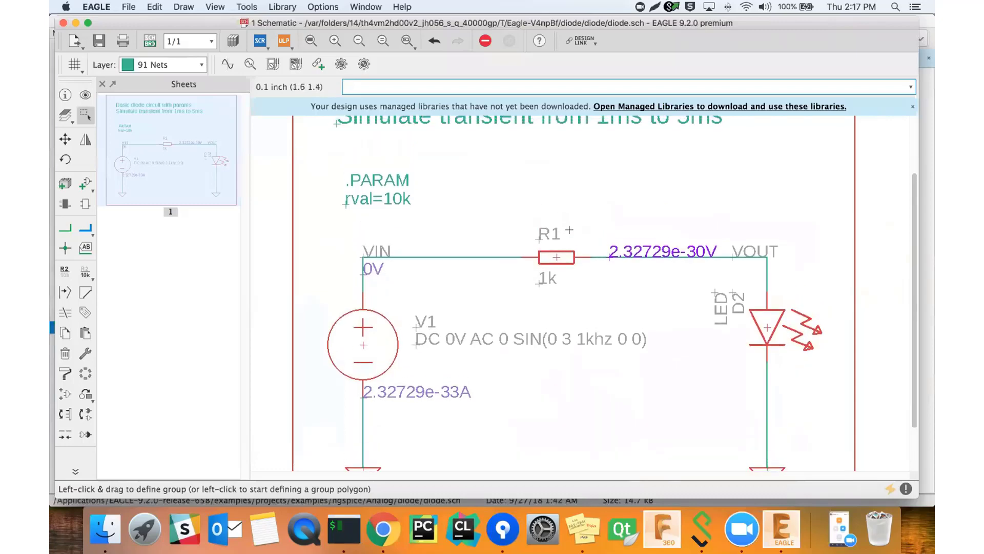
pyautogui.scroll(-2, 569, 229)
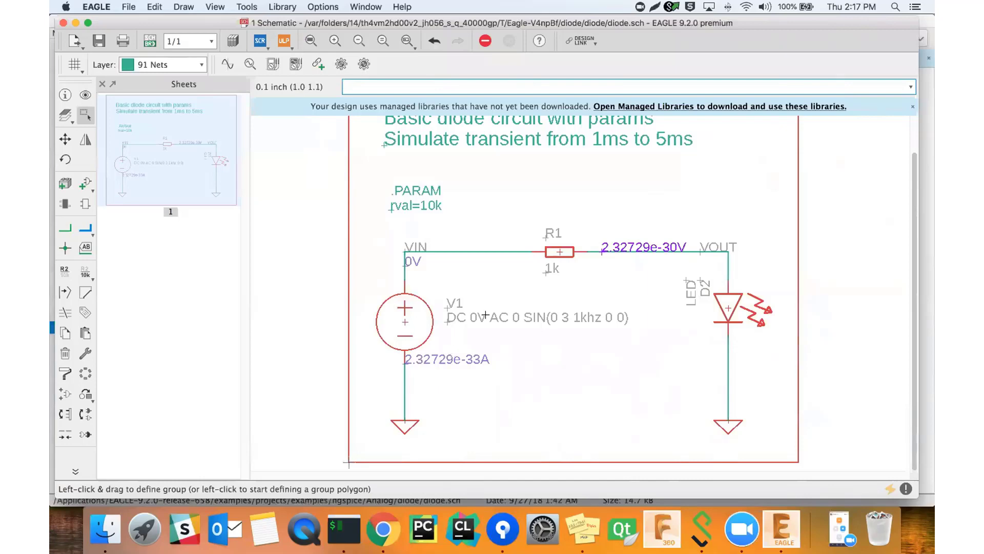
pyautogui.scroll(2, 447, 303)
pyautogui.scroll(-1, 447, 302)
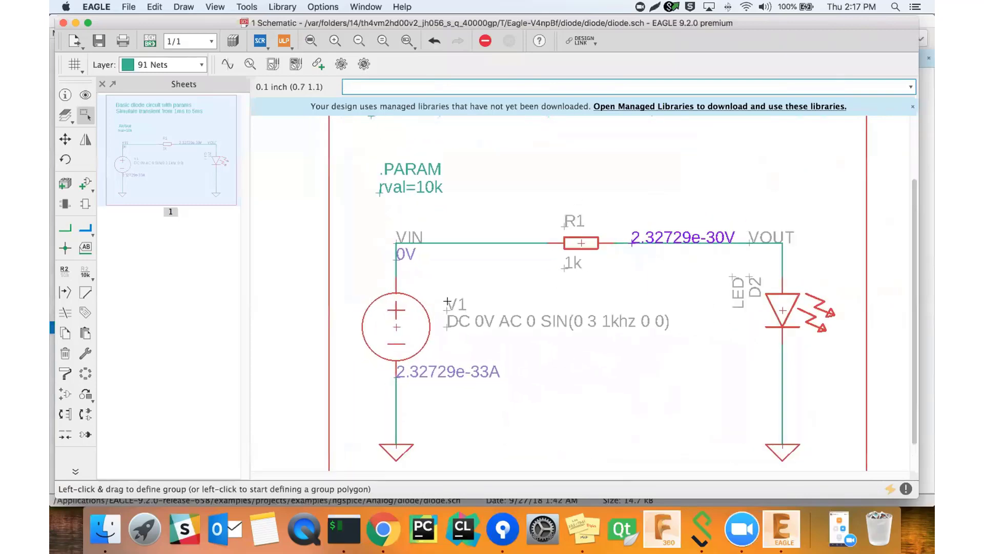
pyautogui.scroll(1, 448, 301)
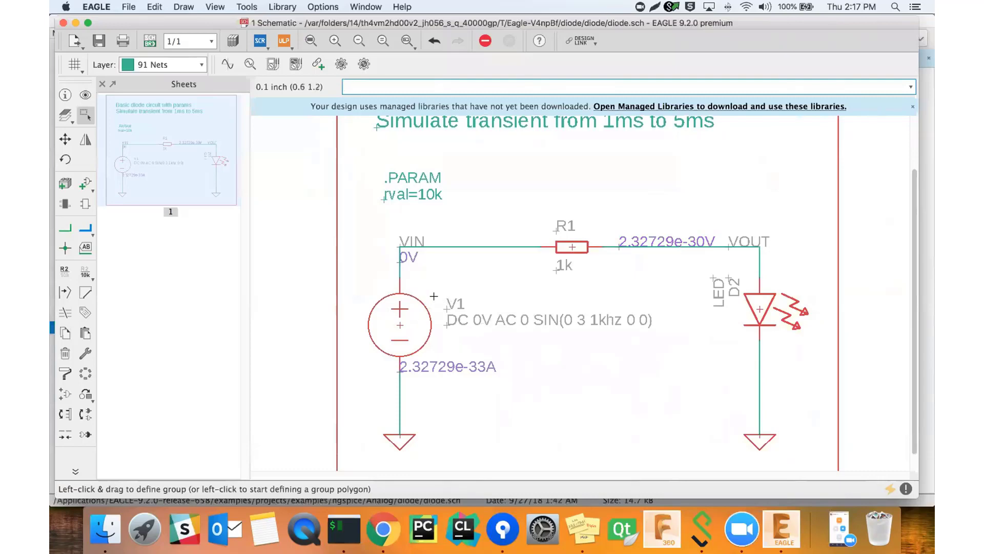
pyautogui.rightClick(399, 324)
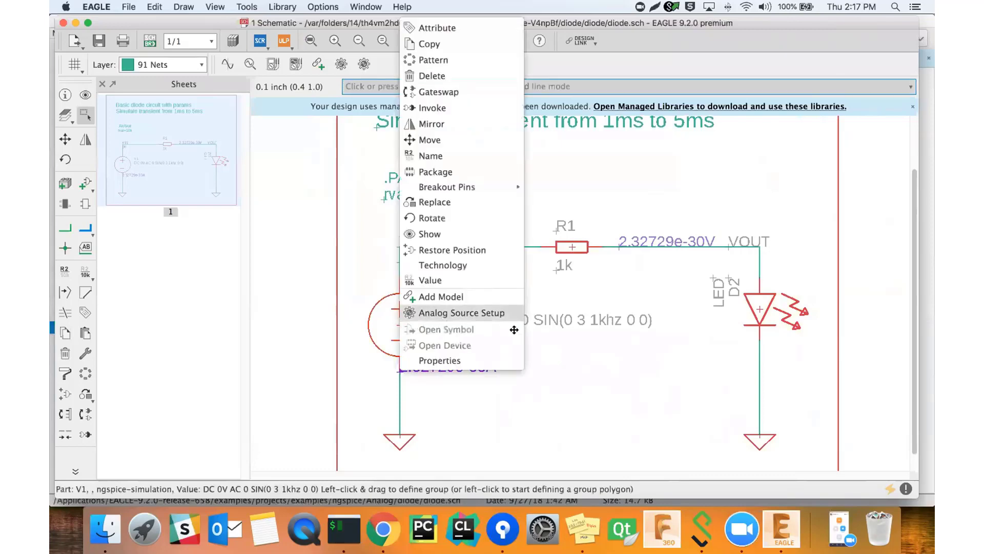
pyautogui.click(593, 354)
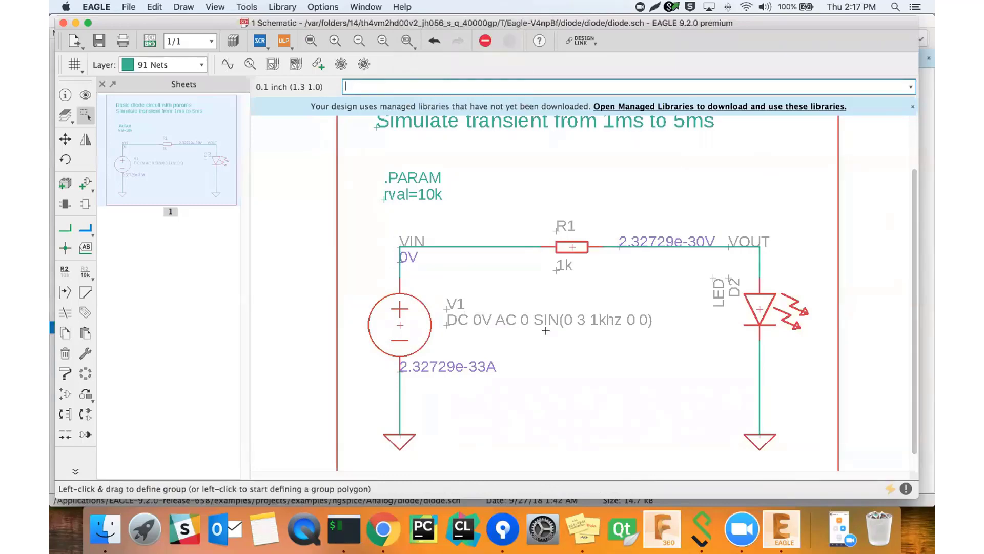
pyautogui.rightClick(402, 326)
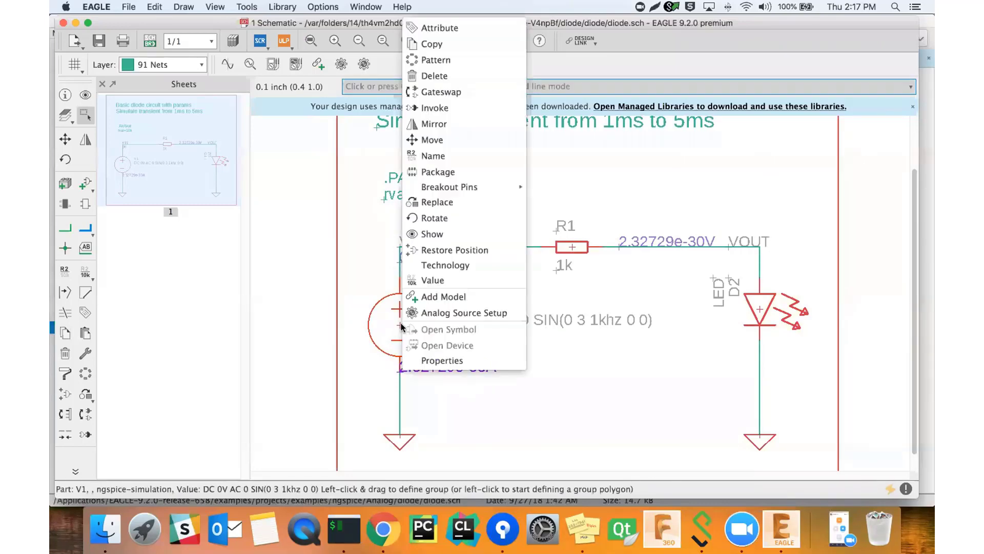
pyautogui.click(577, 393)
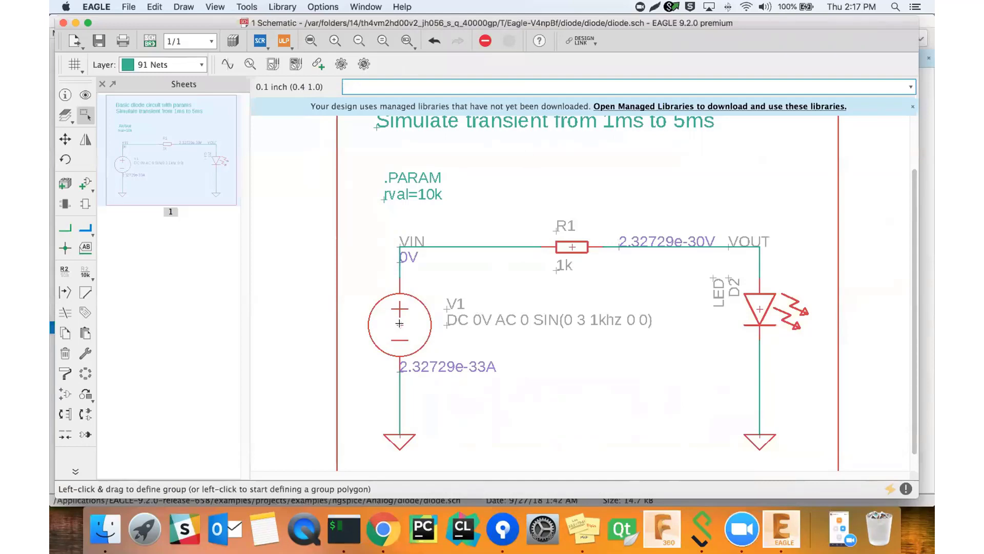
# Open the Analog Source Setup for source V1 and set its transient function to None.
pyautogui.rightClick(399, 323)
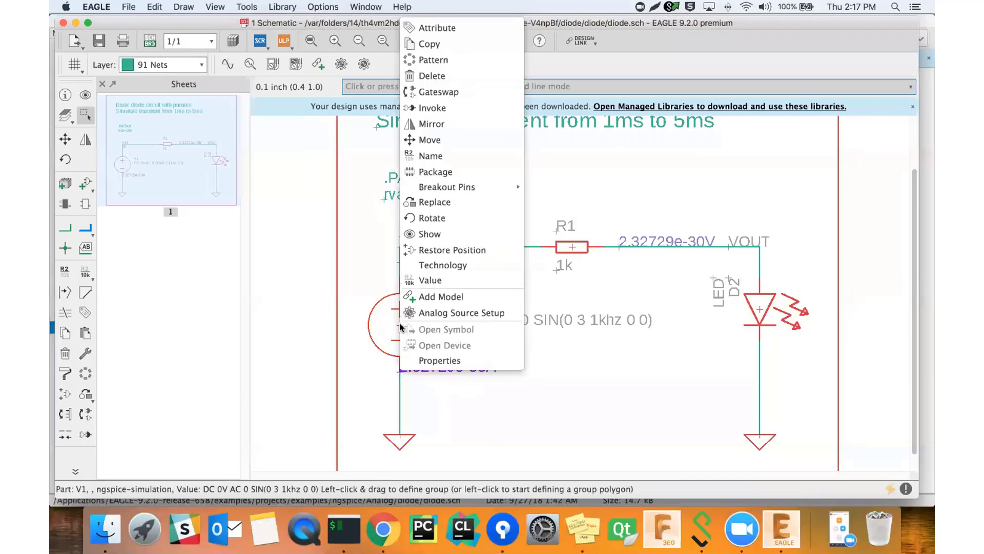
pyautogui.click(455, 316)
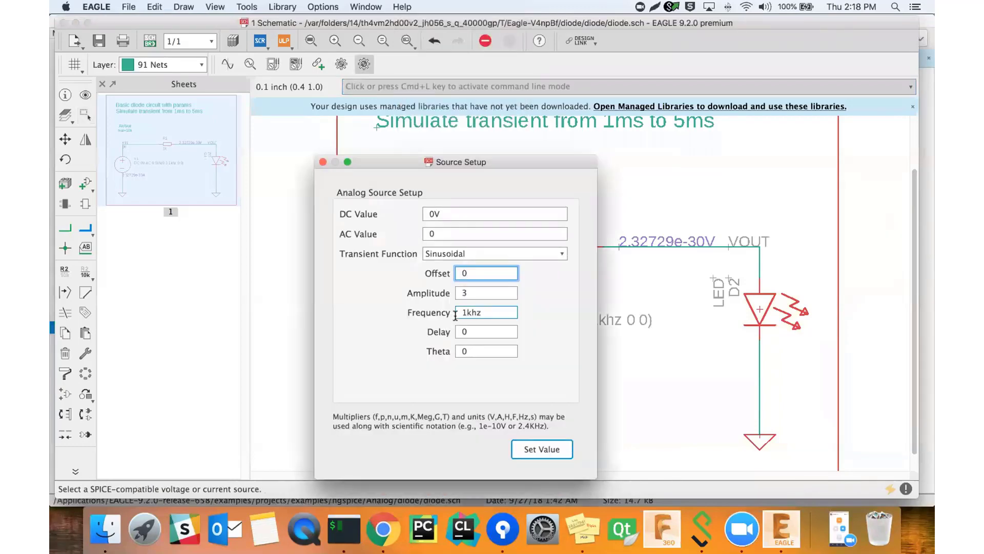
pyautogui.moveTo(496, 168); pyautogui.dragTo(703, 159)
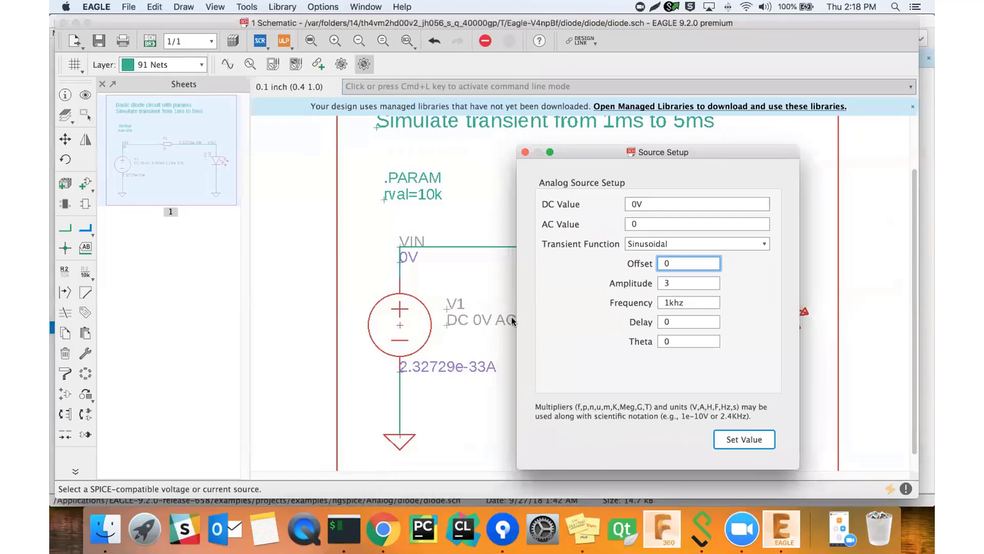
pyautogui.moveTo(645, 204); pyautogui.dragTo(621, 205)
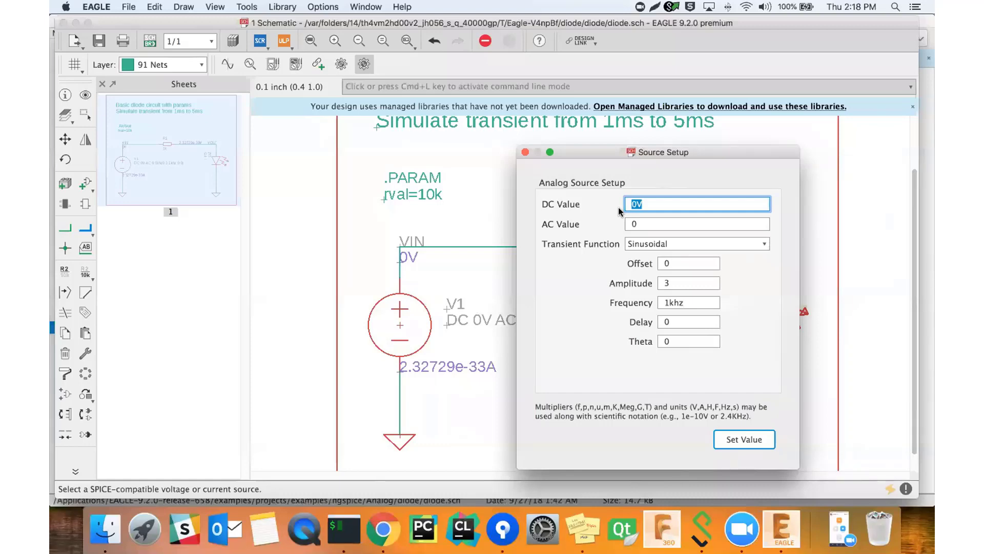
pyautogui.click(650, 244)
pyautogui.click(648, 231)
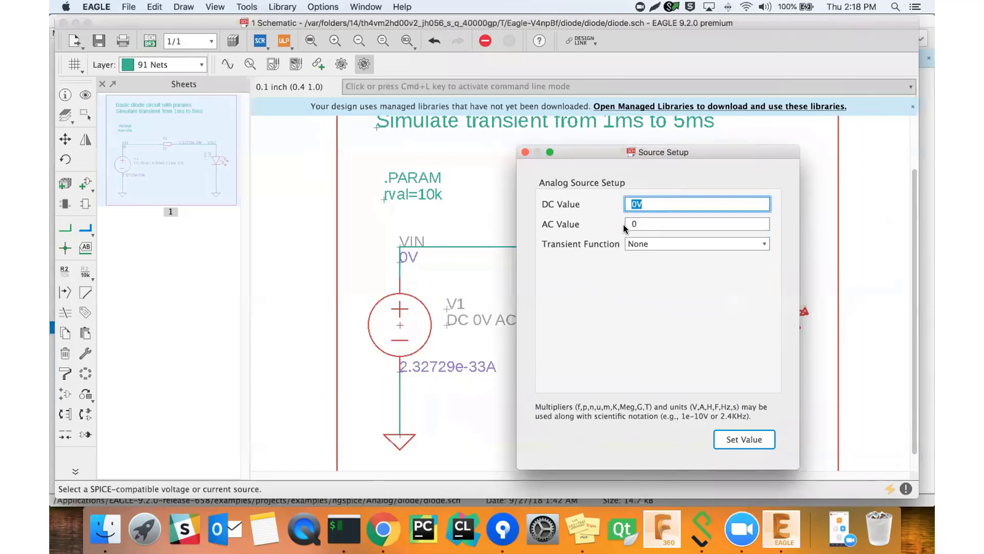
# Set the source's AC value to 0V and look through the available transient functions, keeping None.
pyautogui.click(649, 226)
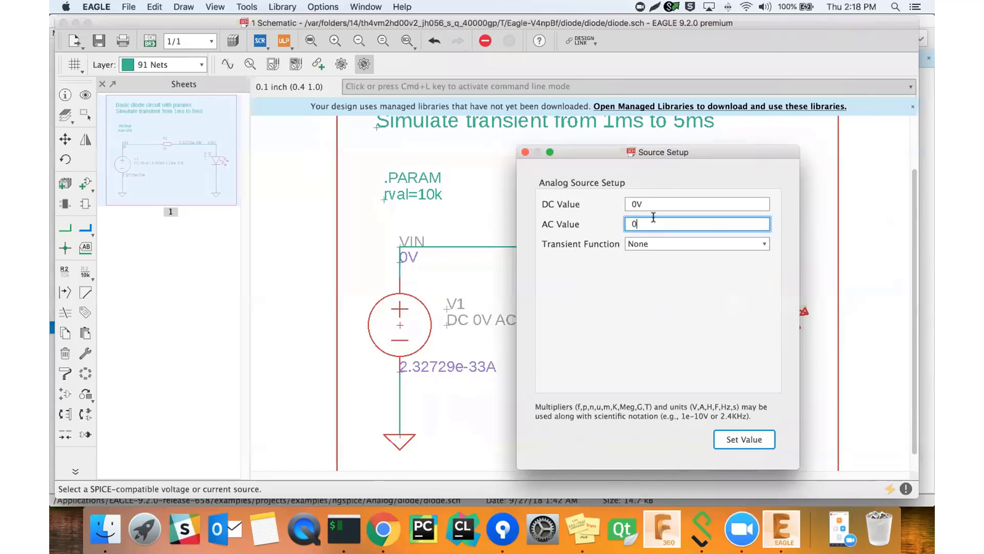
pyautogui.write('V')
pyautogui.click(645, 244)
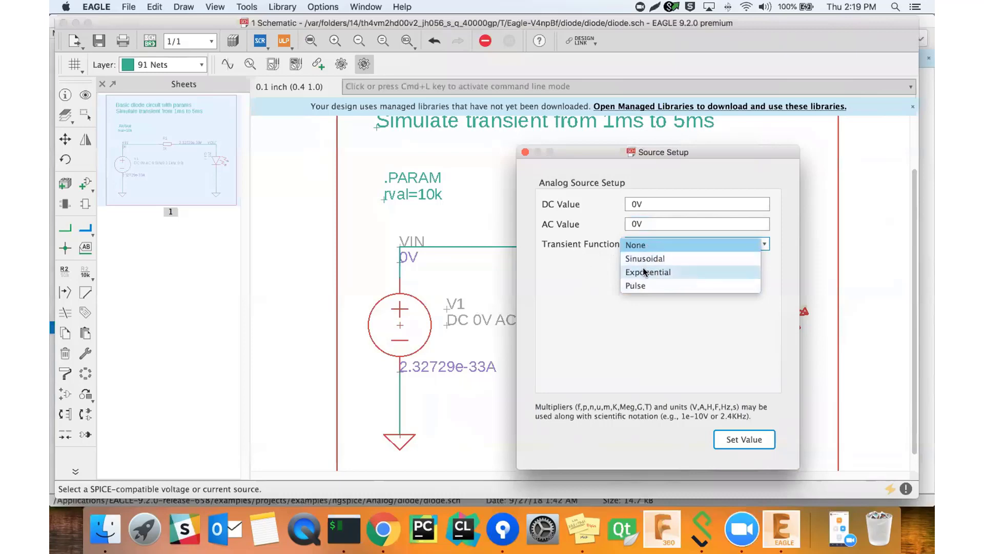
pyautogui.click(598, 253)
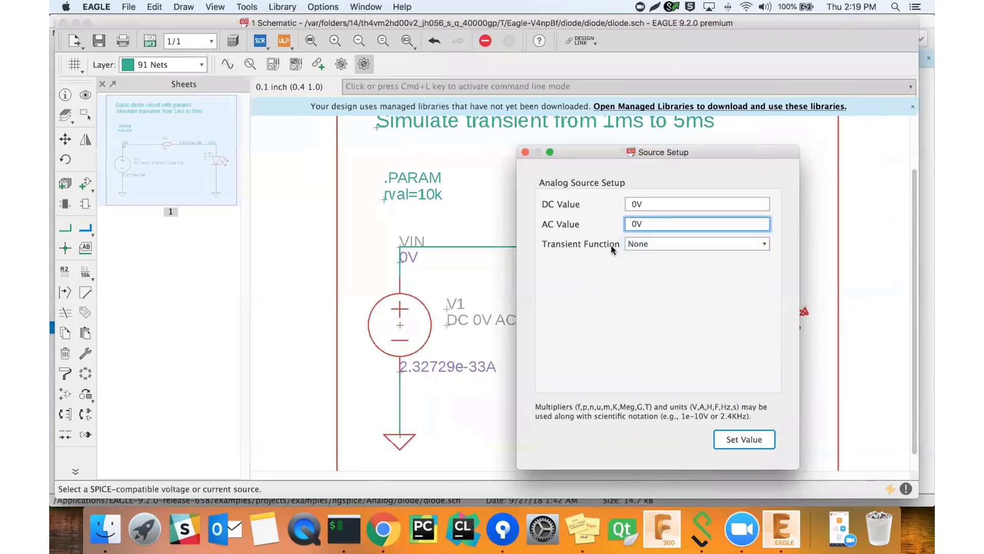
# Set the DC value of source V1 to 3V and apply the source setup.
pyautogui.moveTo(582, 149); pyautogui.dragTo(609, 181)
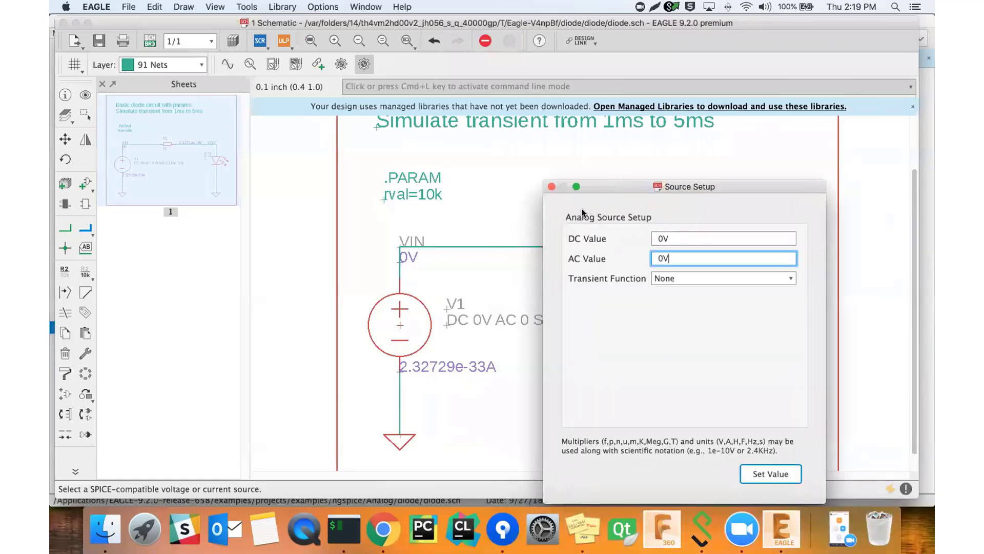
pyautogui.doubleClick(678, 237)
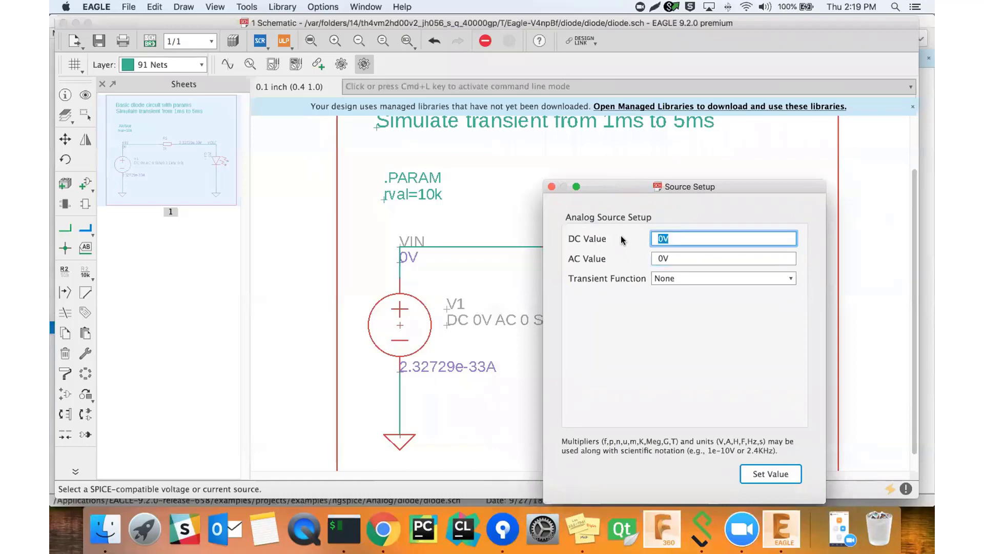
pyautogui.write('3V')
pyautogui.moveTo(644, 185); pyautogui.dragTo(583, 135)
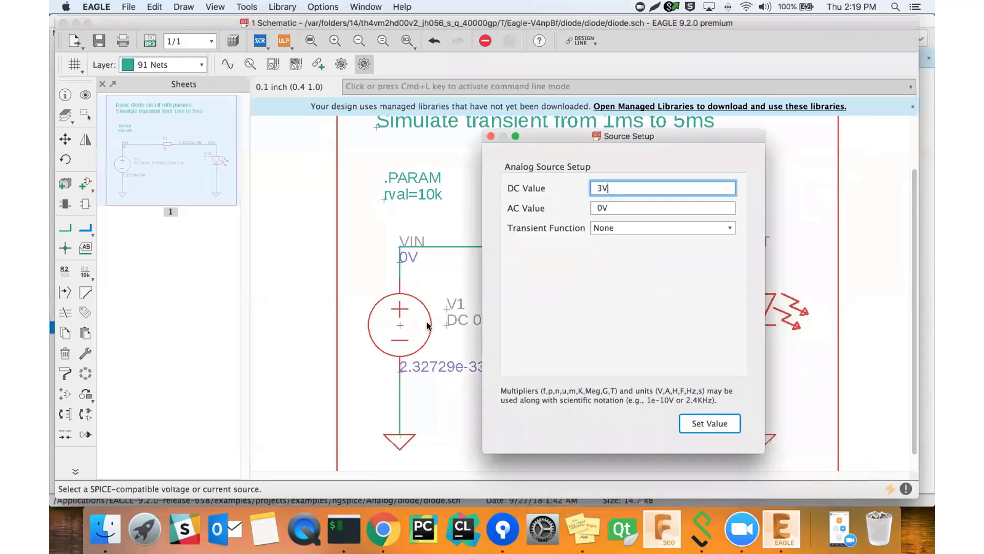
pyautogui.click(712, 423)
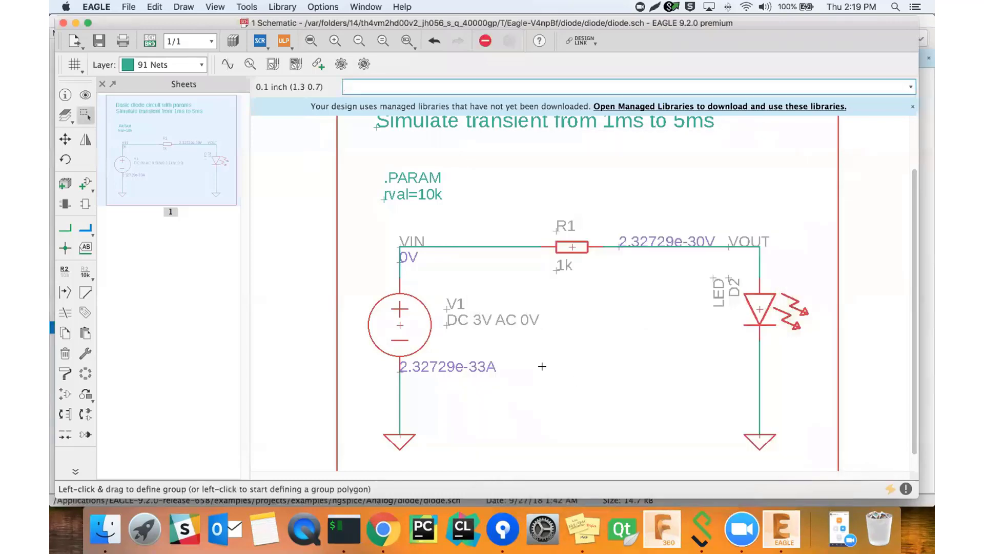
# Reopen the Simulation window and run the Operating Point simulation with the changed source.
pyautogui.write('simulation')
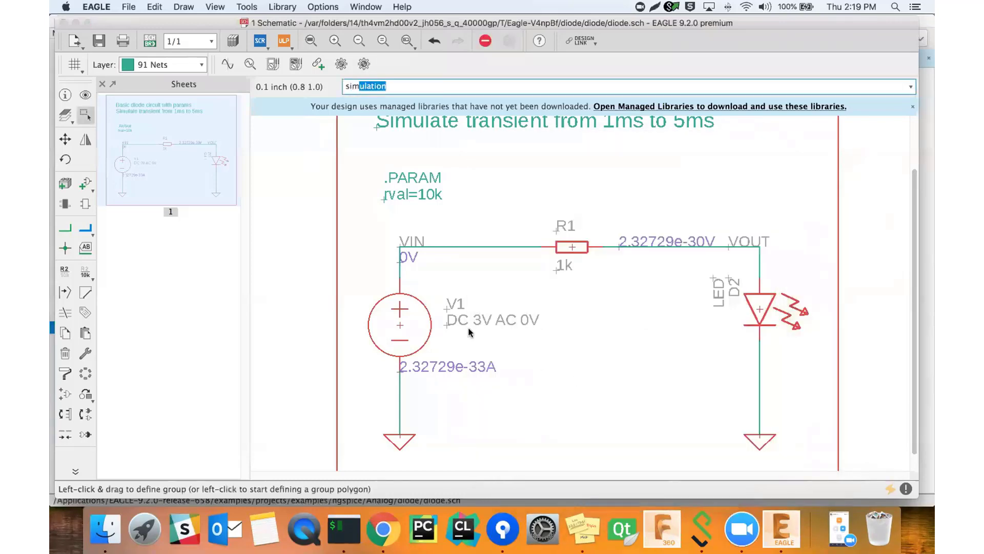
pyautogui.press('Return')
pyautogui.click(689, 452)
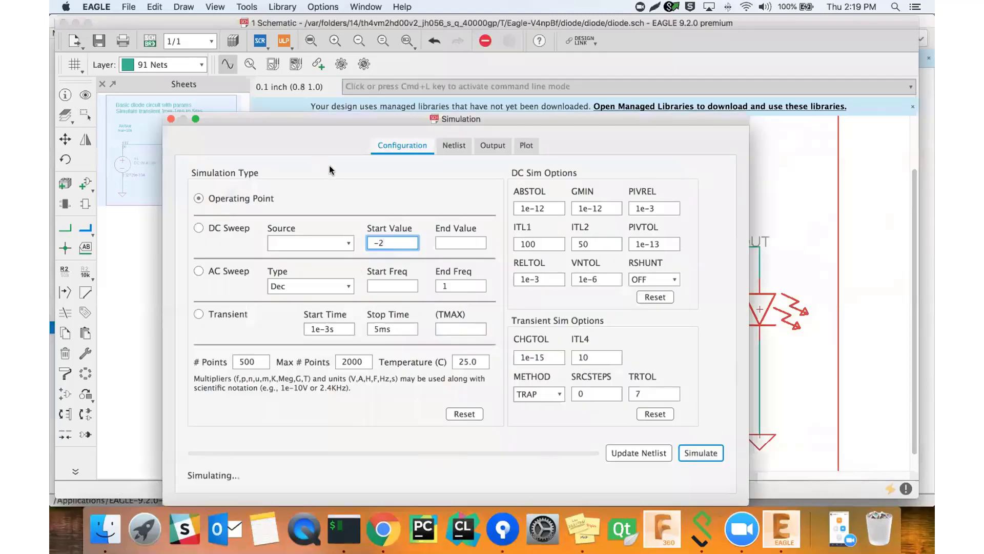
# Close the Simulation window and move the V1 current label just above the source and the VOUT voltage label clear of the VOUT name.
pyautogui.click(171, 118)
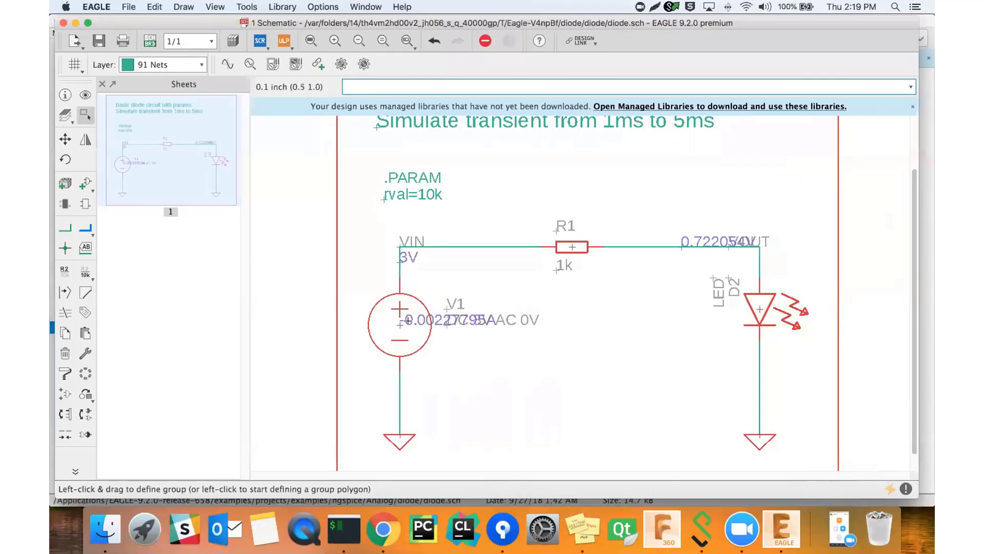
pyautogui.moveTo(400, 325); pyautogui.dragTo(399, 366)
pyautogui.click(400, 367)
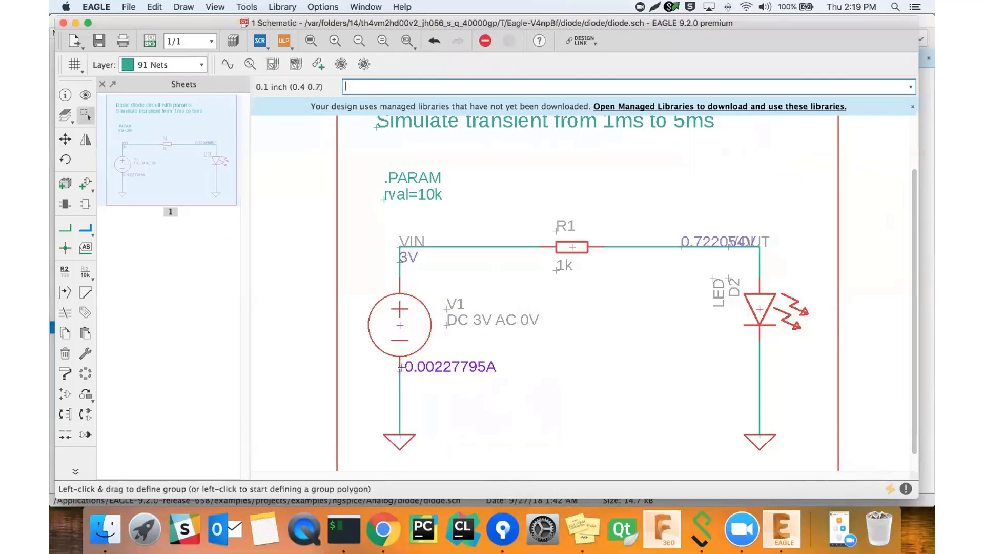
pyautogui.click(401, 371)
pyautogui.click(401, 370)
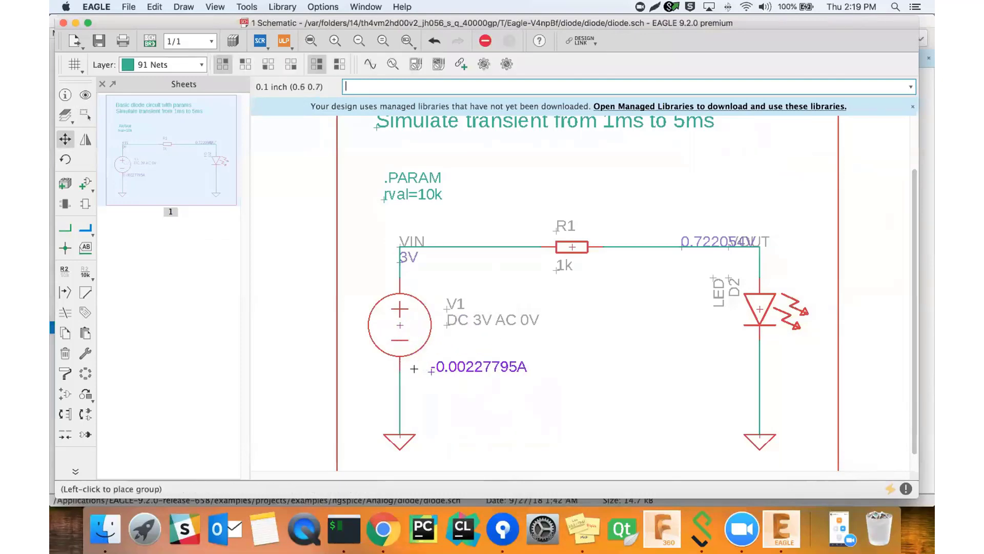
pyautogui.click(415, 359)
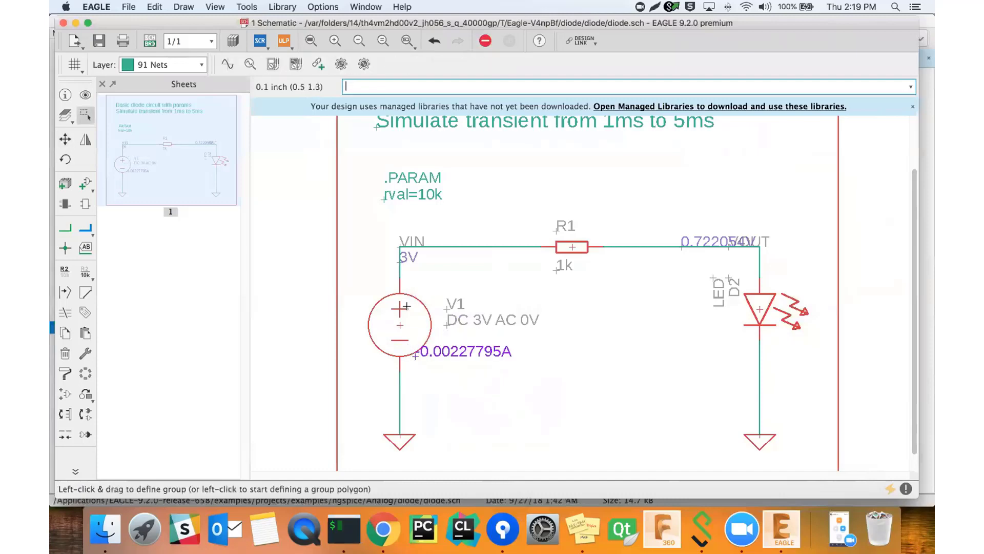
pyautogui.moveTo(415, 359); pyautogui.dragTo(405, 285)
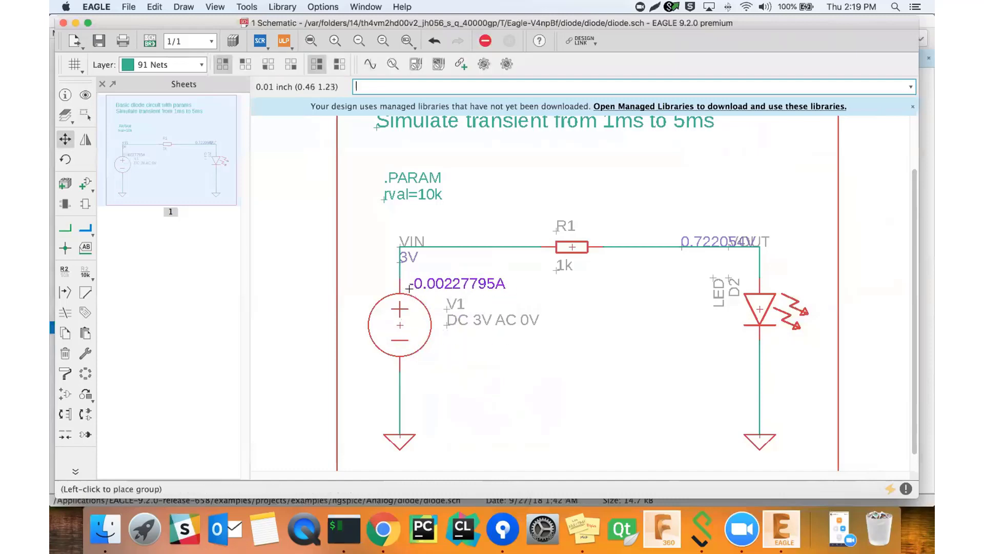
pyautogui.click(413, 293)
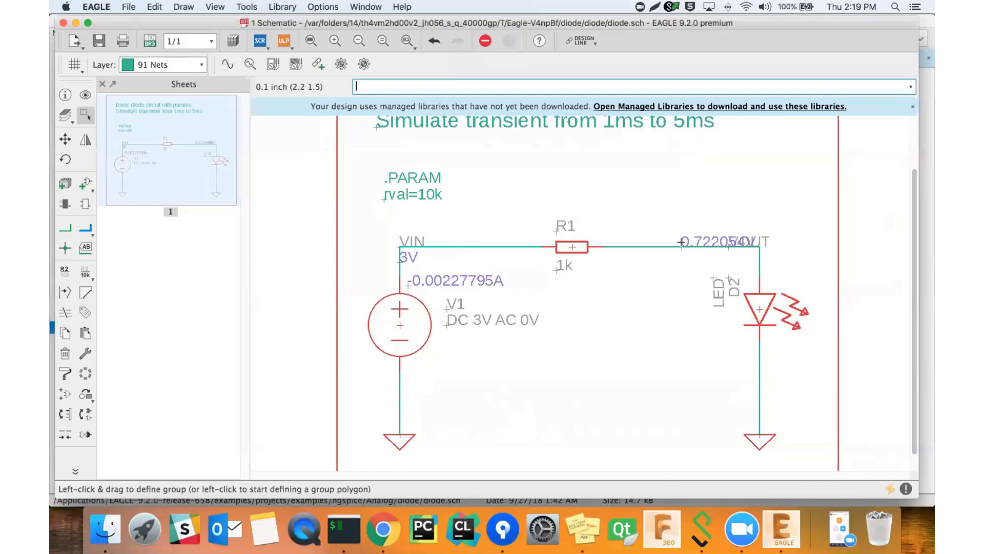
pyautogui.moveTo(682, 242); pyautogui.dragTo(643, 243)
pyautogui.click(629, 243)
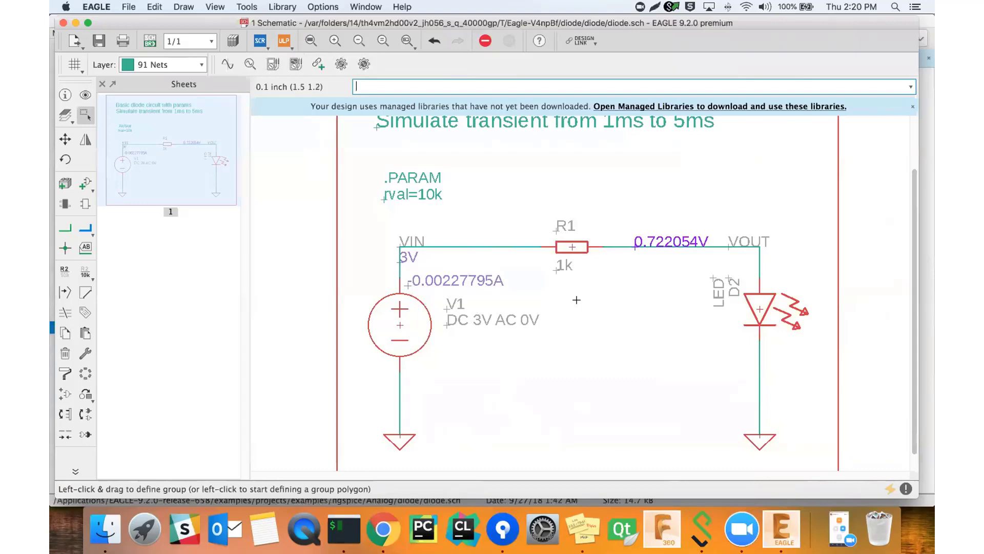
# Open the Simulation window, clear the DC Sweep start value and look over the Transient settings before closing it.
pyautogui.scroll(-3, 576, 300)
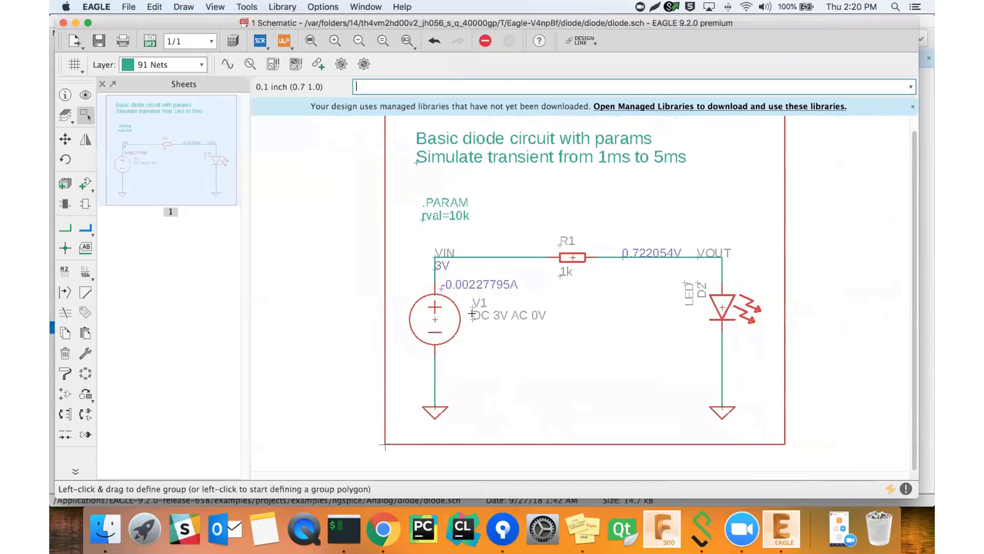
pyautogui.scroll(3, 474, 309)
pyautogui.scroll(-3, 476, 315)
pyautogui.scroll(2, 483, 330)
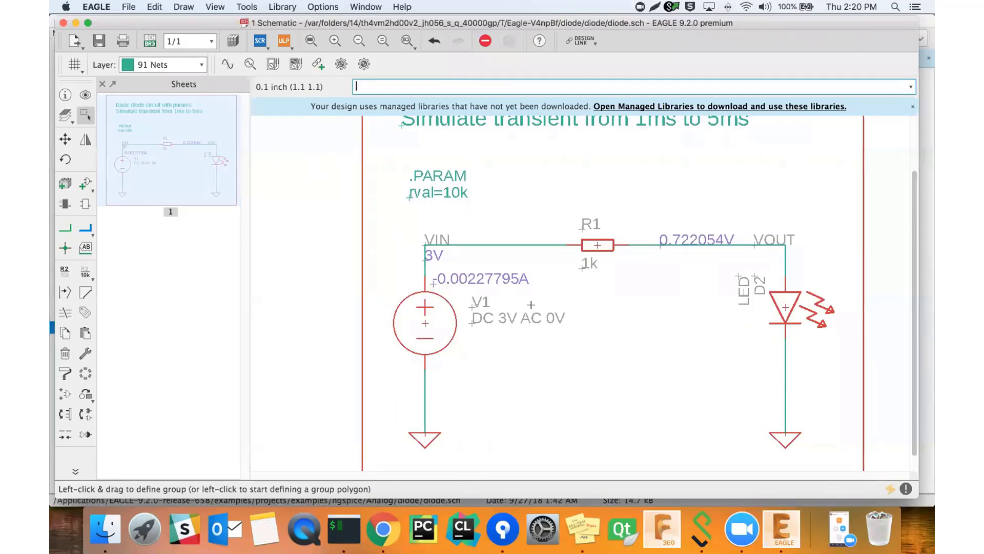
pyautogui.write('simulation')
pyautogui.press('Return')
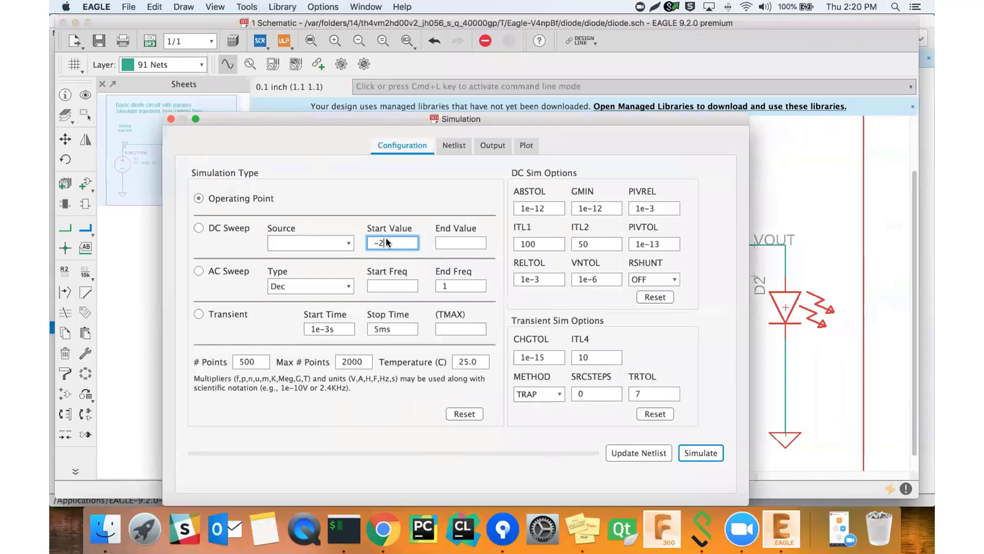
pyautogui.press('BackSpace')
pyautogui.press('BackSpace')
pyautogui.moveTo(303, 119); pyautogui.dragTo(292, 64)
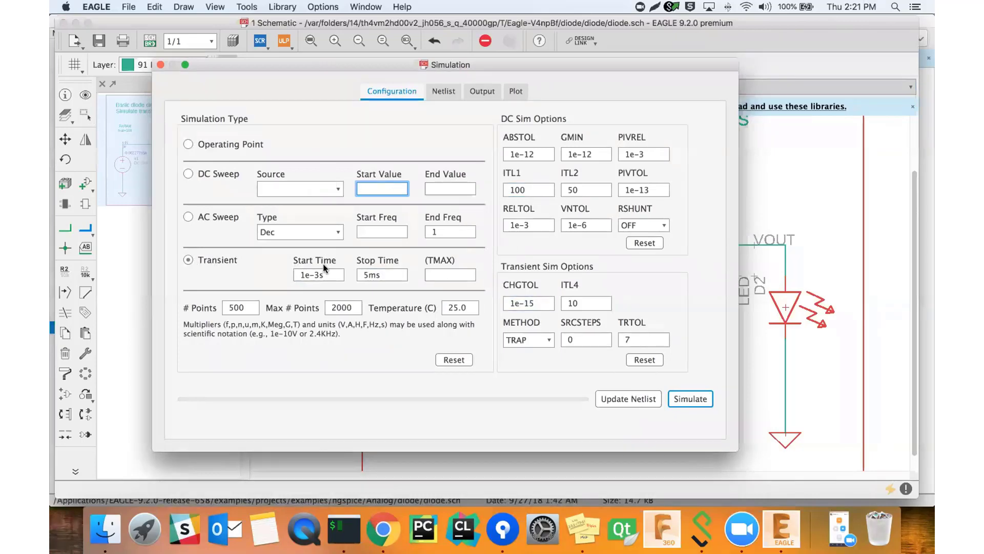
pyautogui.click(576, 189)
pyautogui.click(575, 304)
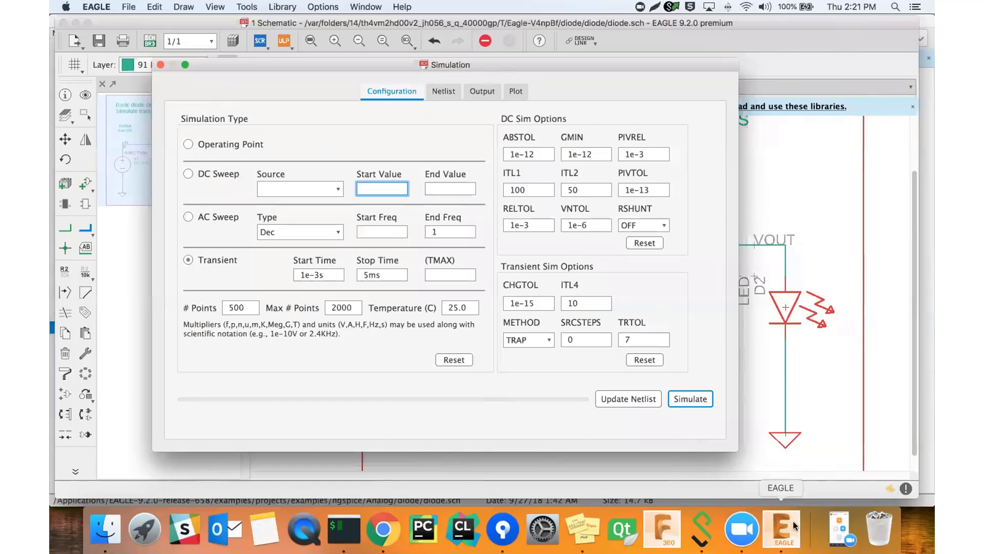
pyautogui.click(160, 65)
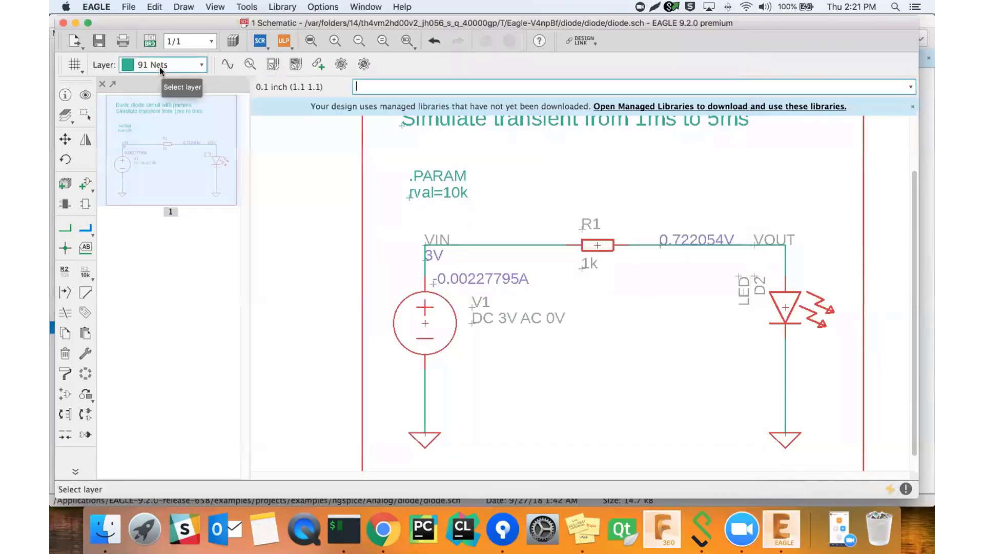
# Switch to the Control Panel and collapse the WEBINAR and Libraries folders, keeping the example projects listed.
pyautogui.press('super+grave')
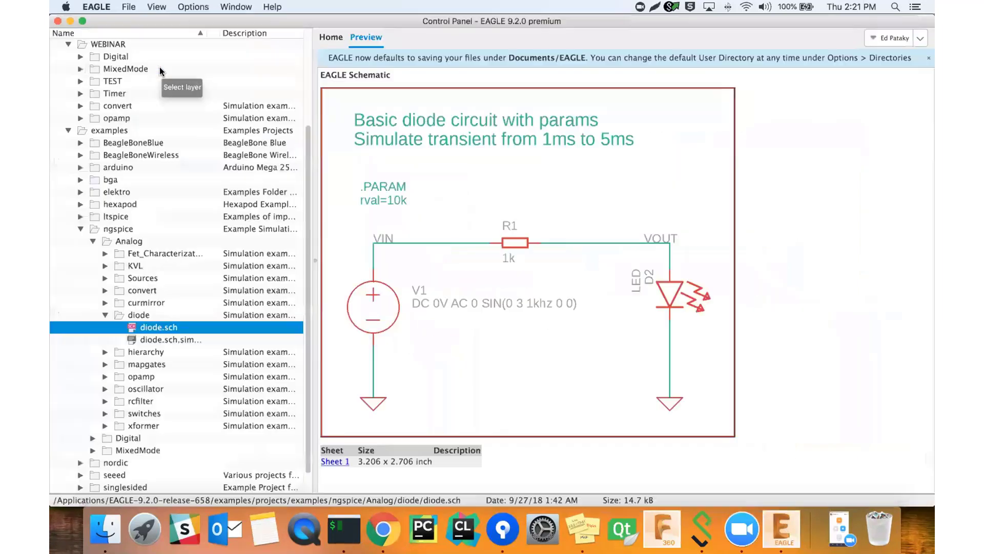
pyautogui.click(68, 45)
pyautogui.scroll(3, 66, 79)
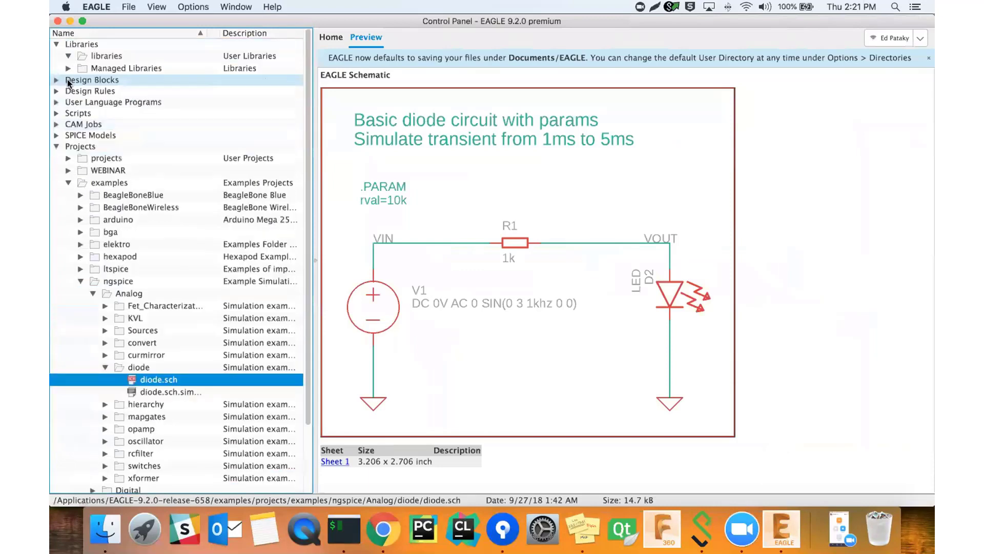
pyautogui.click(57, 45)
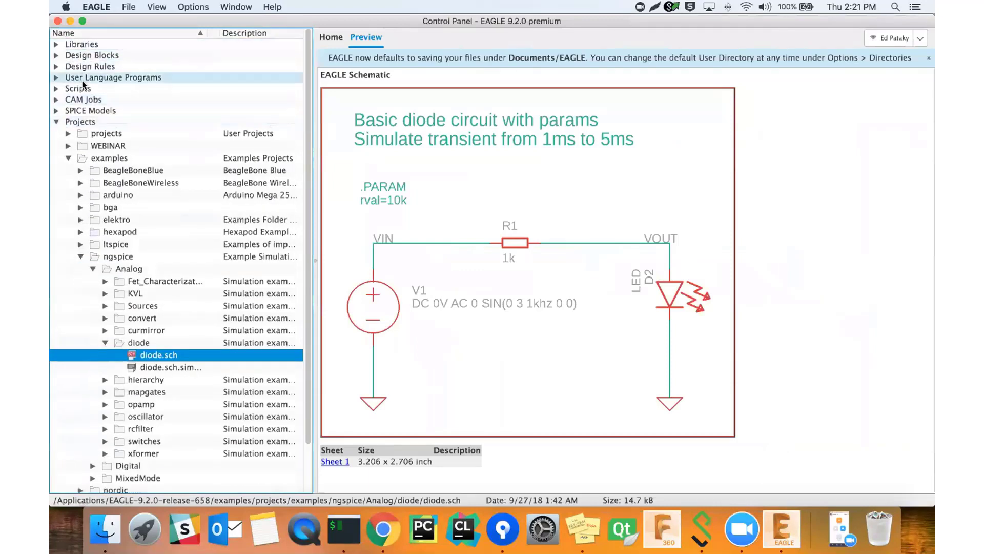
pyautogui.click(57, 122)
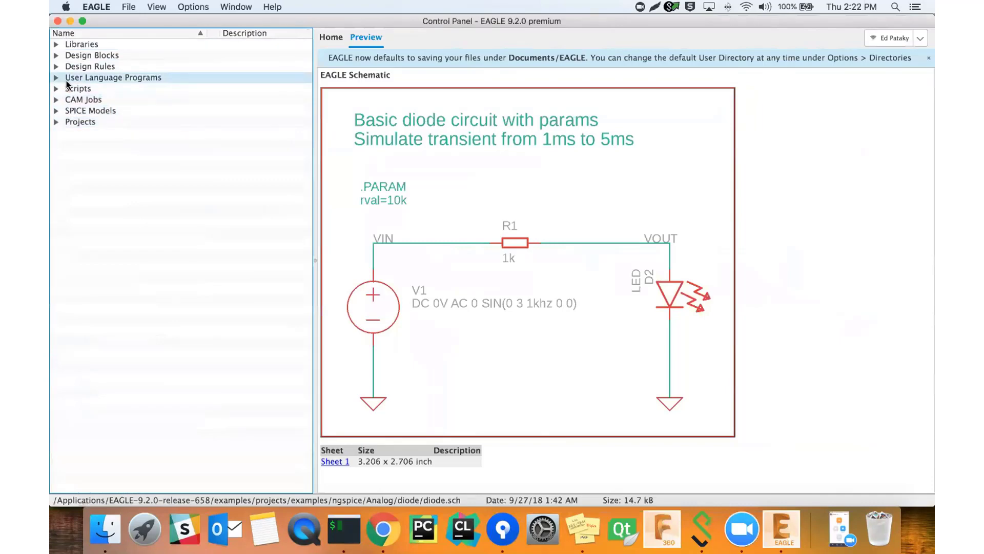
pyautogui.click(57, 122)
pyautogui.scroll(-3, 126, 174)
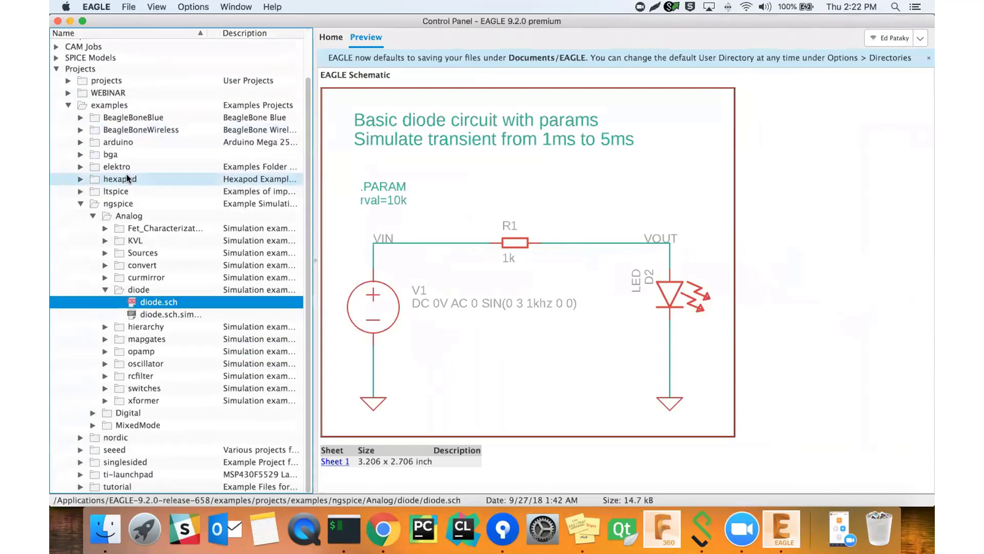
# Reopen diode.sch from the ngspice Analog diode folder and save the pending changes to the schematic.
pyautogui.click(328, 210)
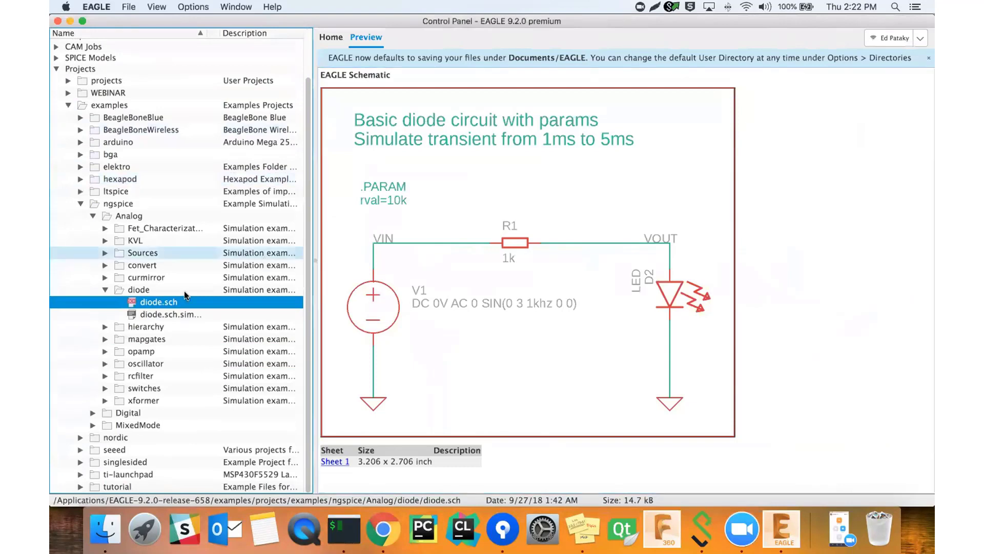
pyautogui.doubleClick(171, 301)
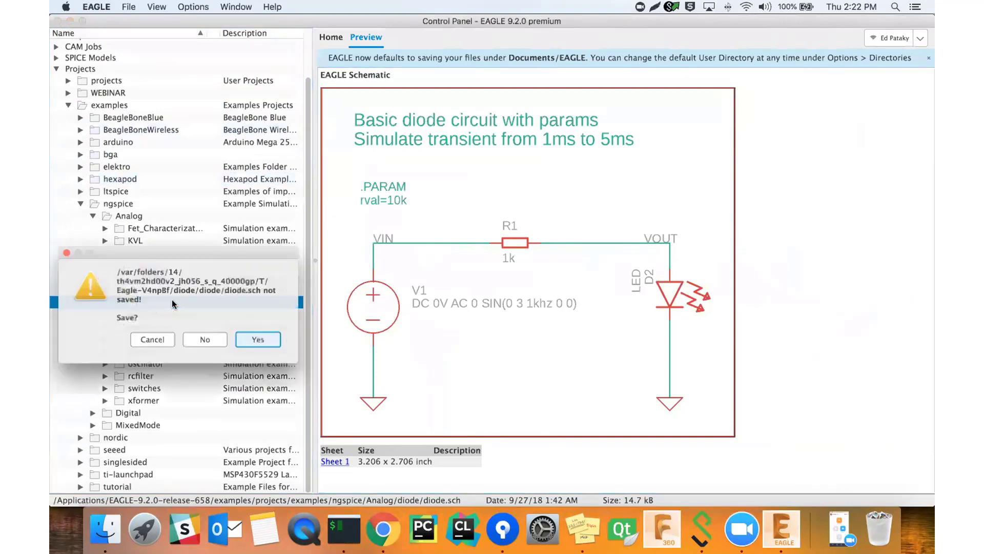
pyautogui.click(259, 339)
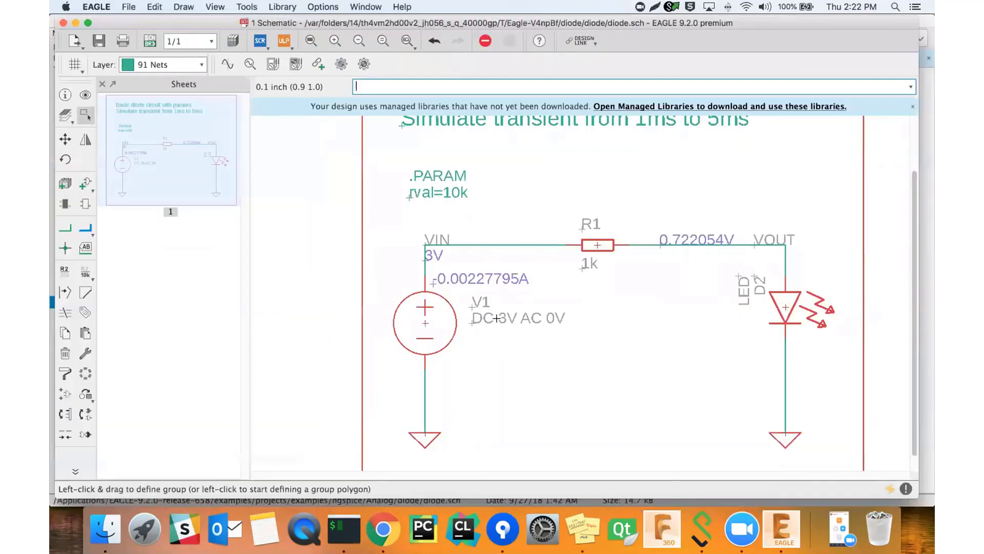
# Bring up the Simulation window again, reposition it and rerun the Operating Point simulation on the saved schematic.
pyautogui.scroll(-3, 494, 321)
pyautogui.scroll(2, 494, 321)
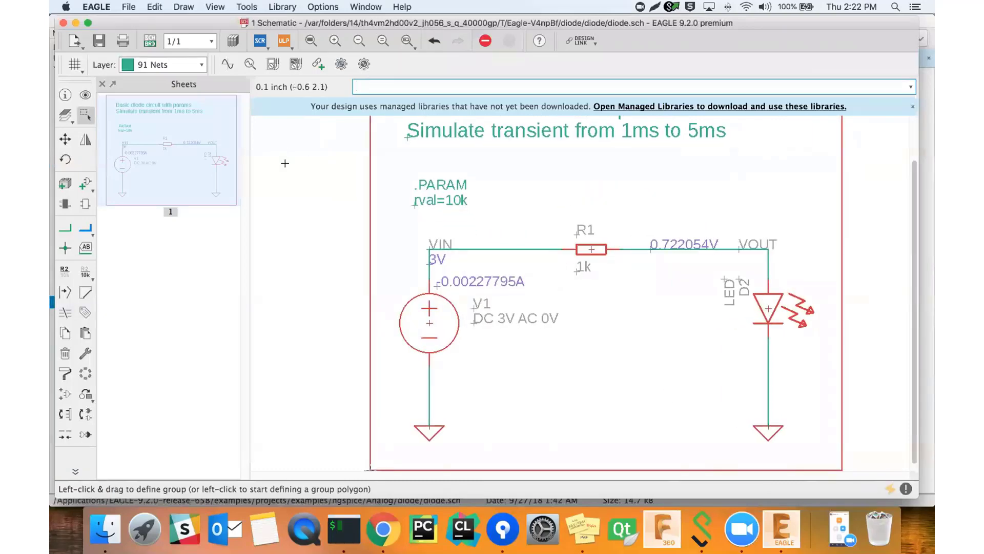
pyautogui.write('simulation')
pyautogui.press('Return')
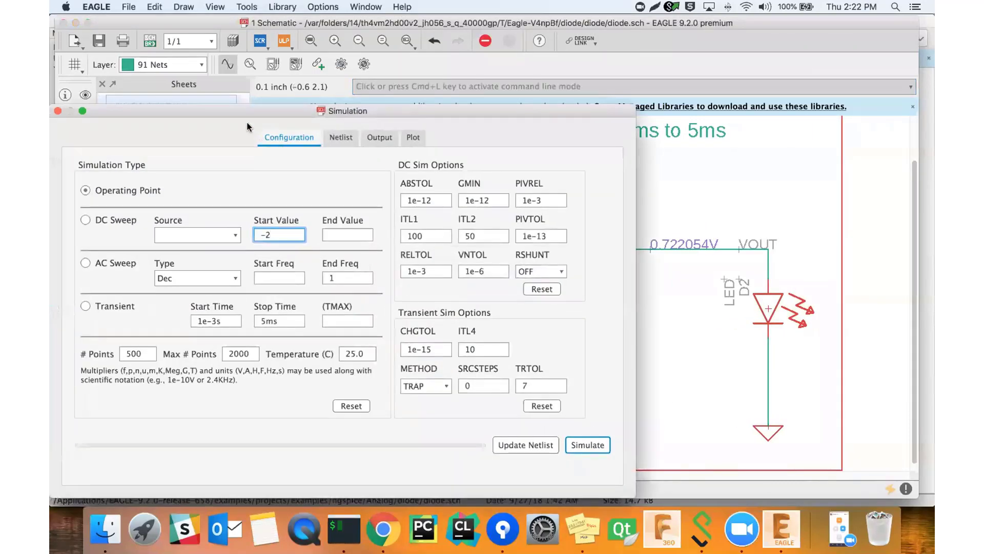
pyautogui.moveTo(251, 111); pyautogui.dragTo(381, 111)
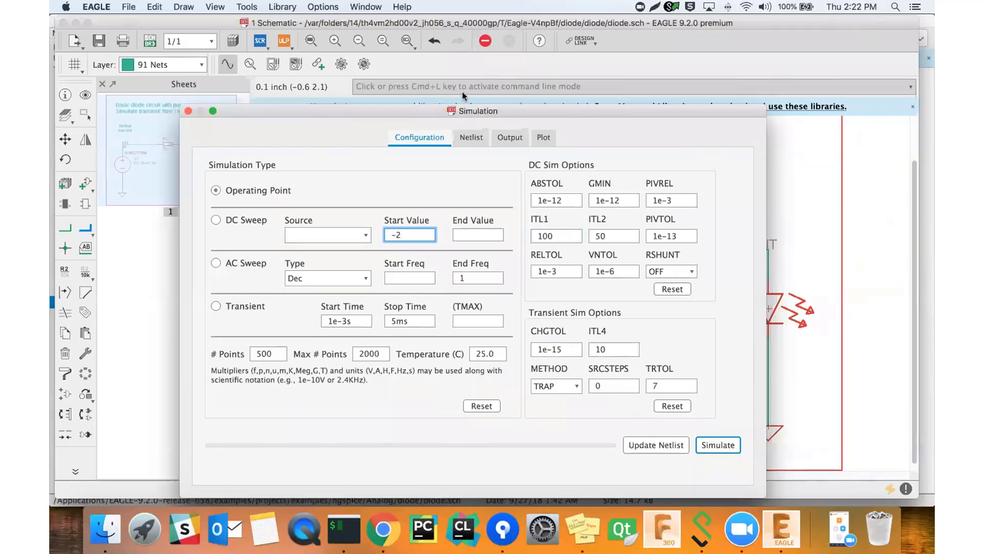
pyautogui.moveTo(462, 114); pyautogui.dragTo(424, 91)
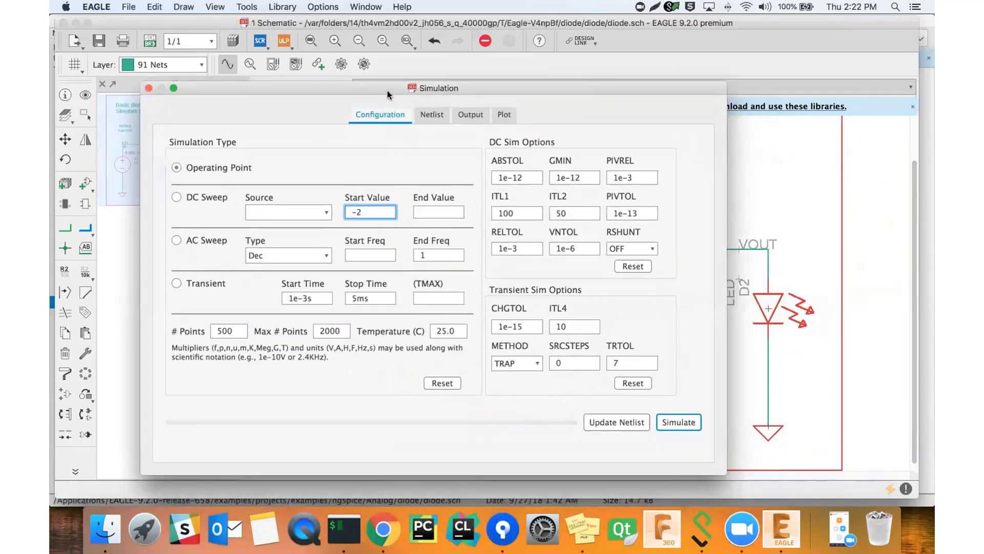
pyautogui.moveTo(386, 91); pyautogui.dragTo(405, 121)
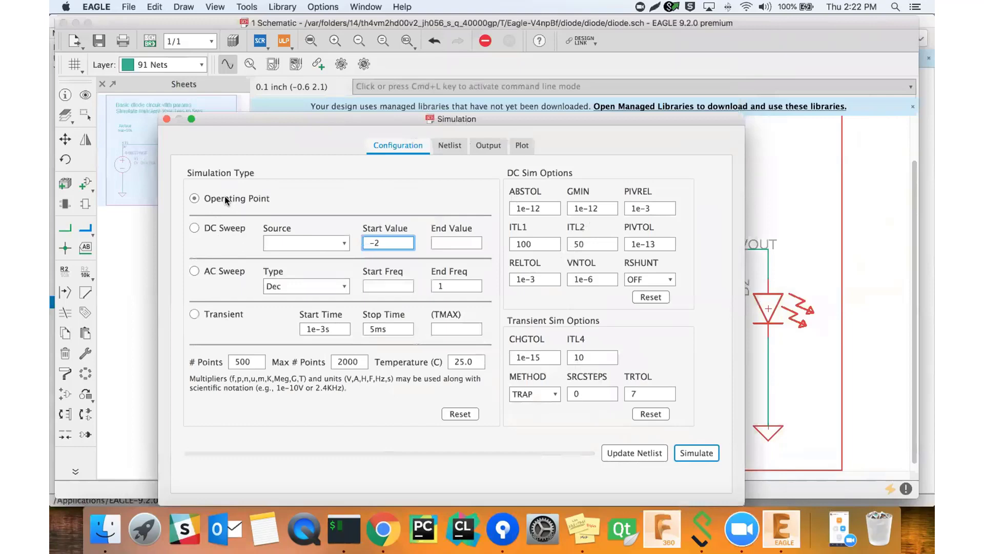
pyautogui.click(488, 146)
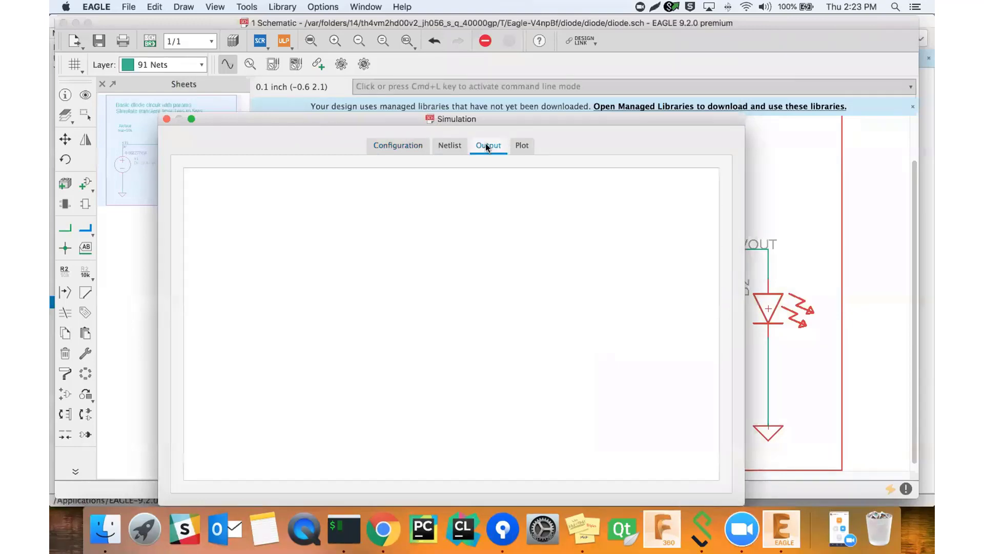
pyautogui.click(397, 146)
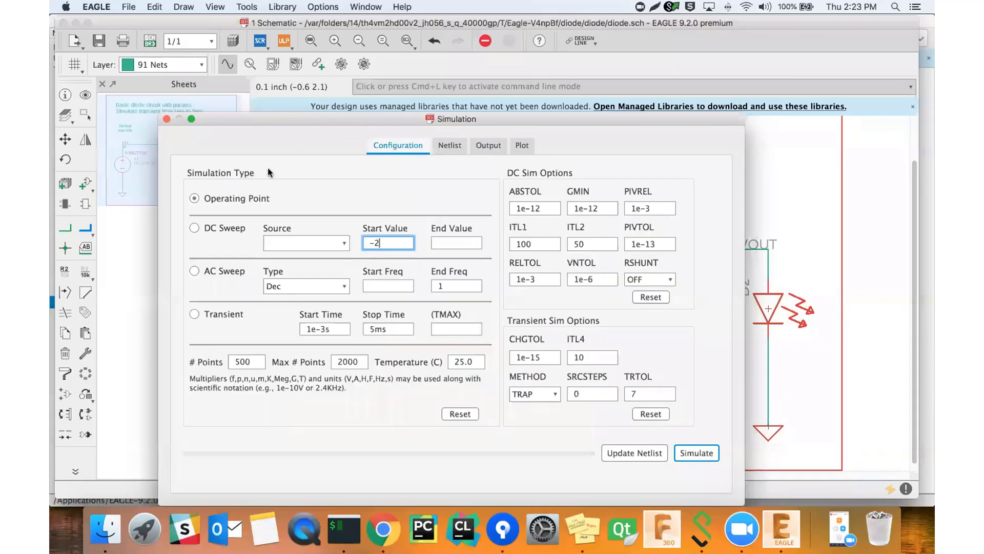
pyautogui.click(699, 447)
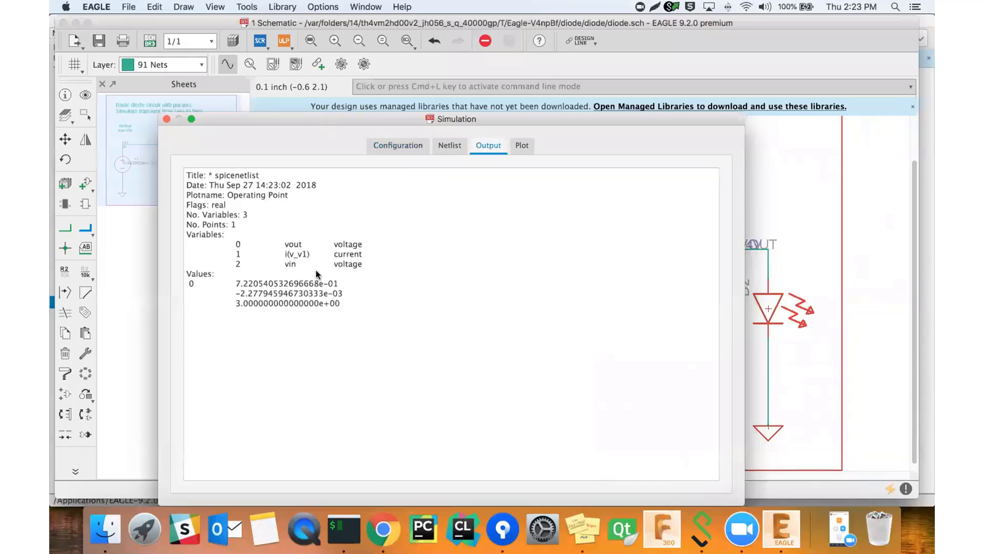
# Review the Operating Point results in the simulation output and check whether a plot is produced.
pyautogui.moveTo(347, 307); pyautogui.dragTo(188, 171)
pyautogui.click(276, 232)
pyautogui.moveTo(456, 121); pyautogui.dragTo(436, 78)
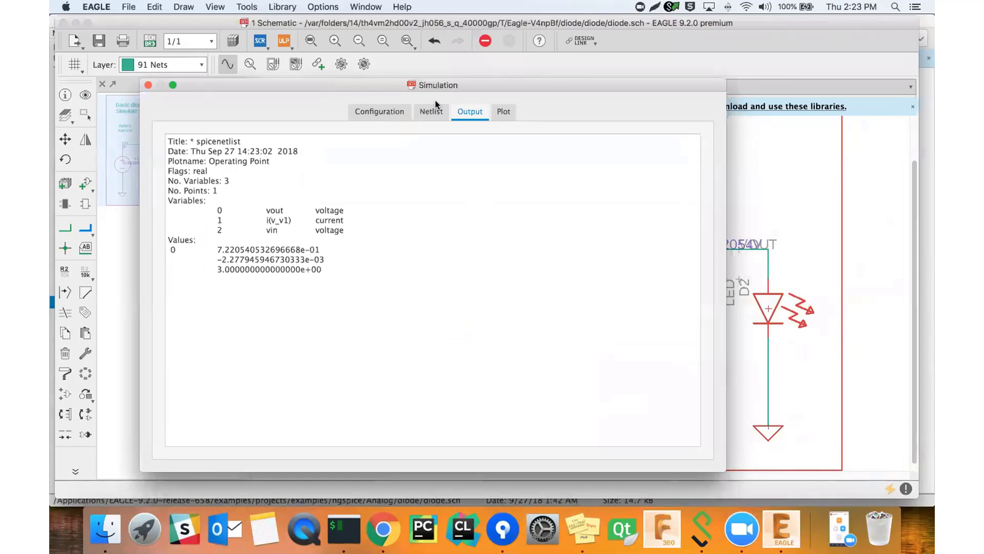
pyautogui.click(502, 113)
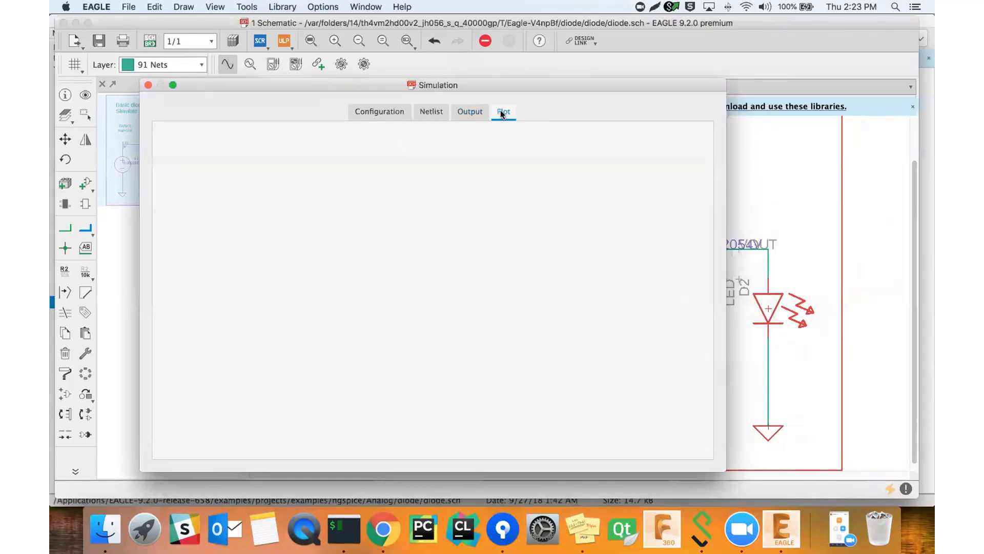
pyautogui.click(392, 111)
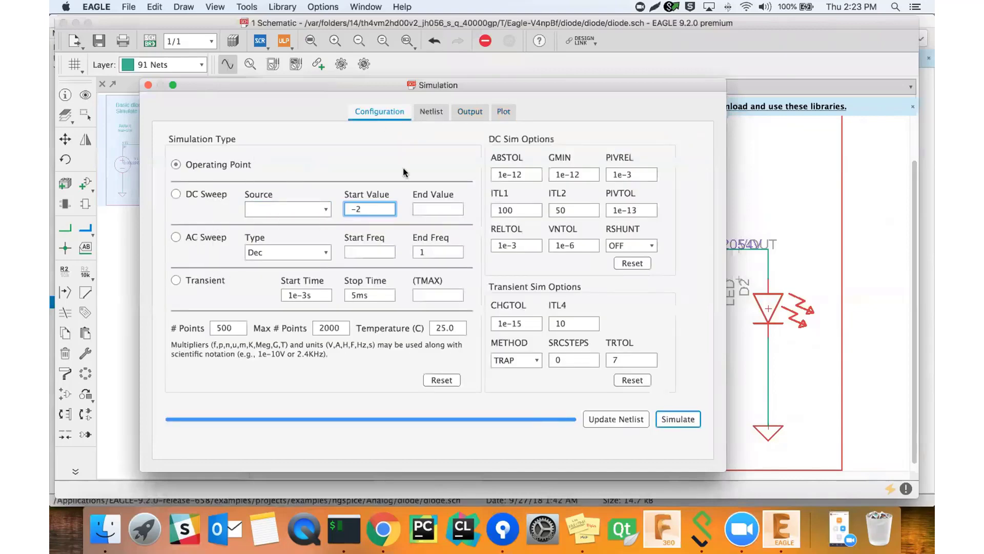
pyautogui.click(464, 112)
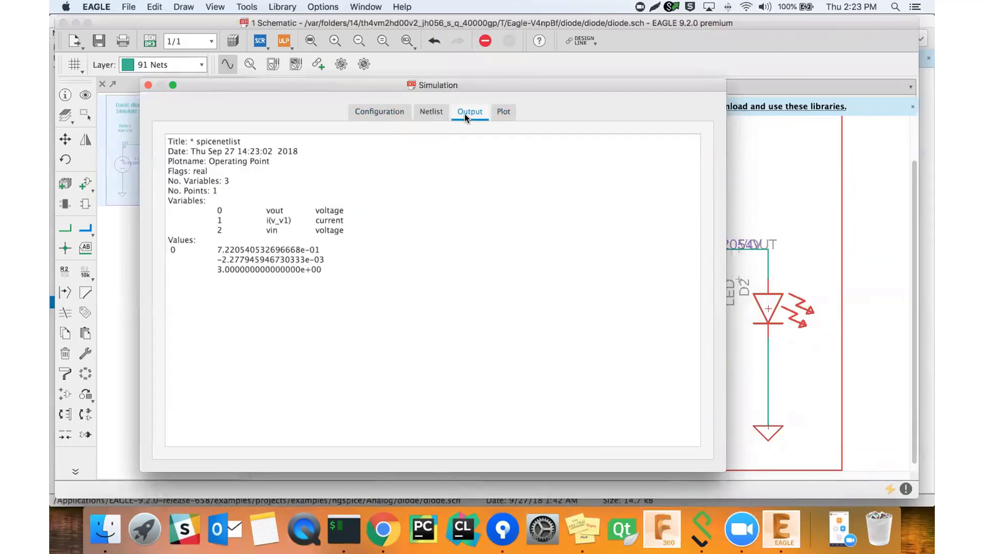
# Return to the simulation configuration and examine the # Points and Max # Points settings.
pyautogui.click(392, 114)
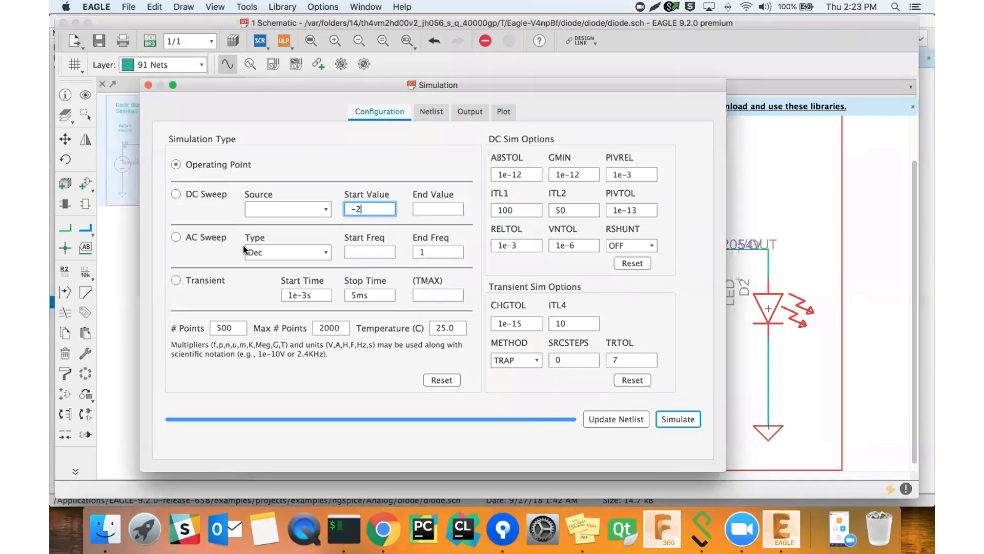
pyautogui.click(242, 328)
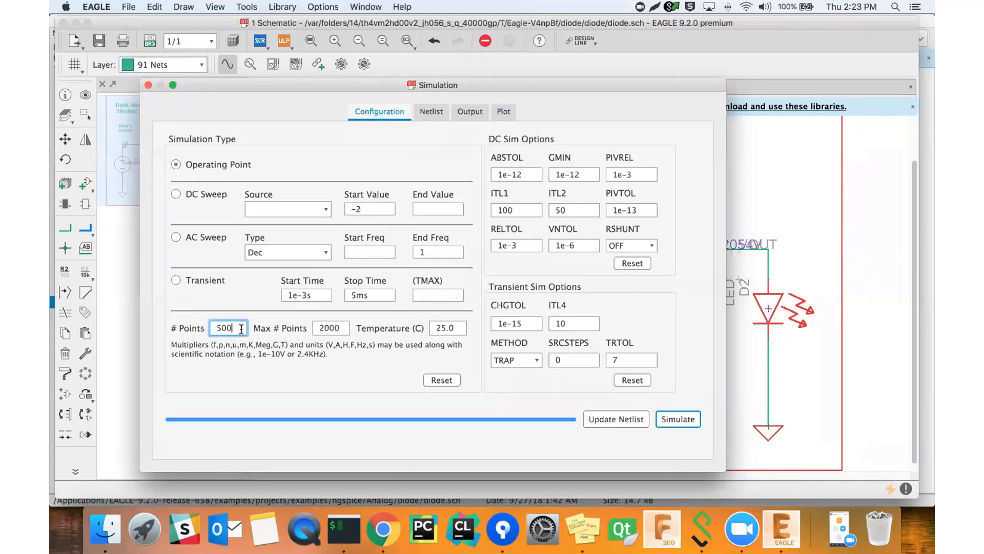
pyautogui.click(340, 326)
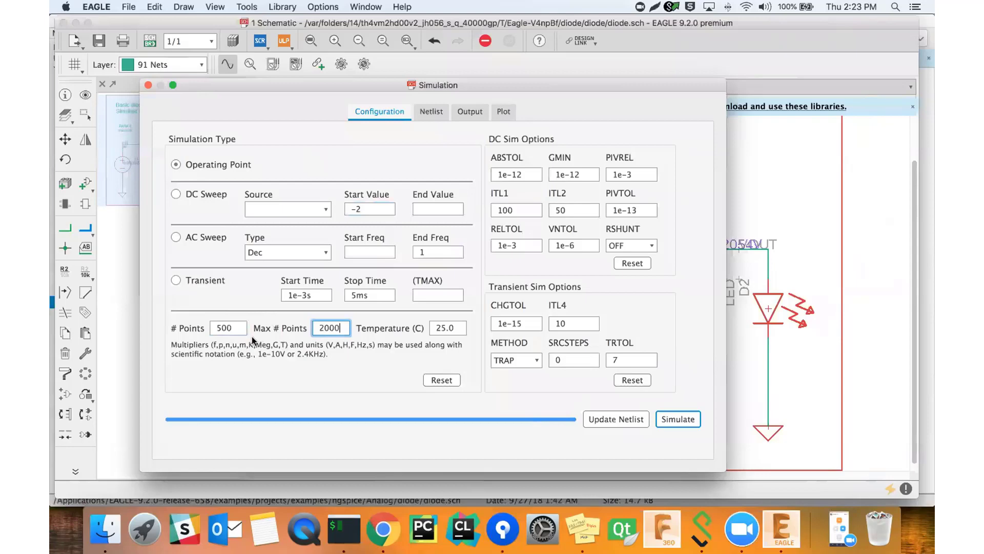
pyautogui.click(236, 327)
pyautogui.moveTo(236, 326); pyautogui.dragTo(211, 325)
pyautogui.click(232, 327)
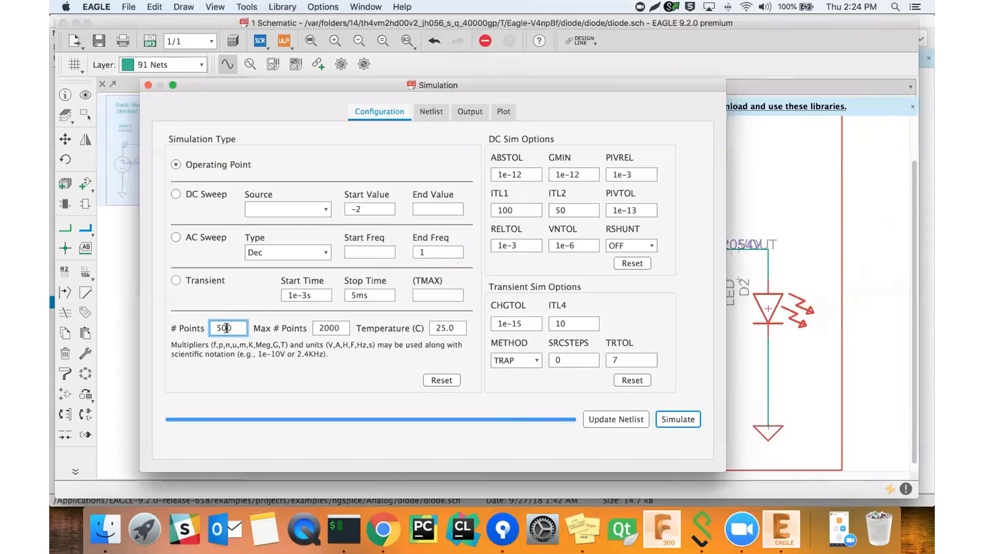
pyautogui.doubleClick(226, 328)
pyautogui.doubleClick(329, 328)
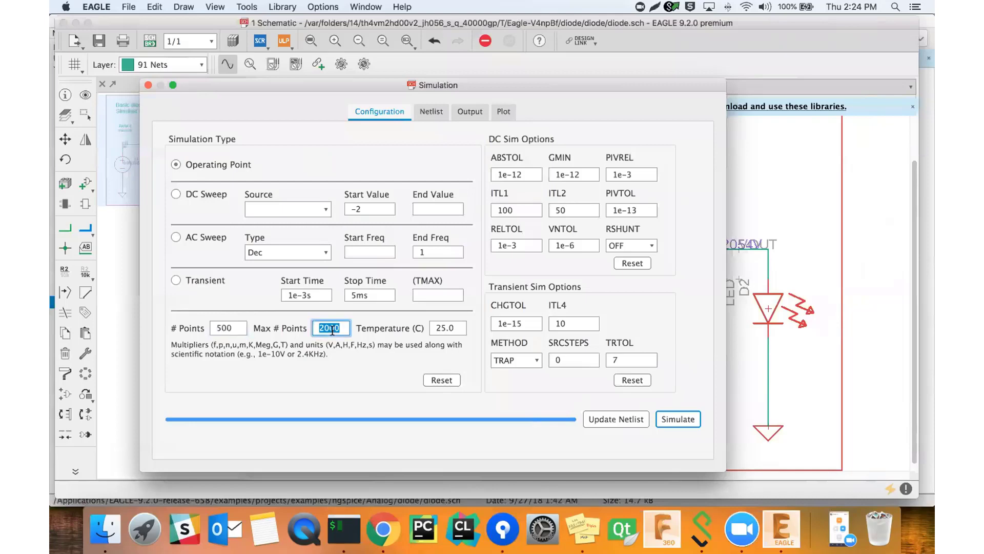
pyautogui.hotkey('shift', 'Tab')
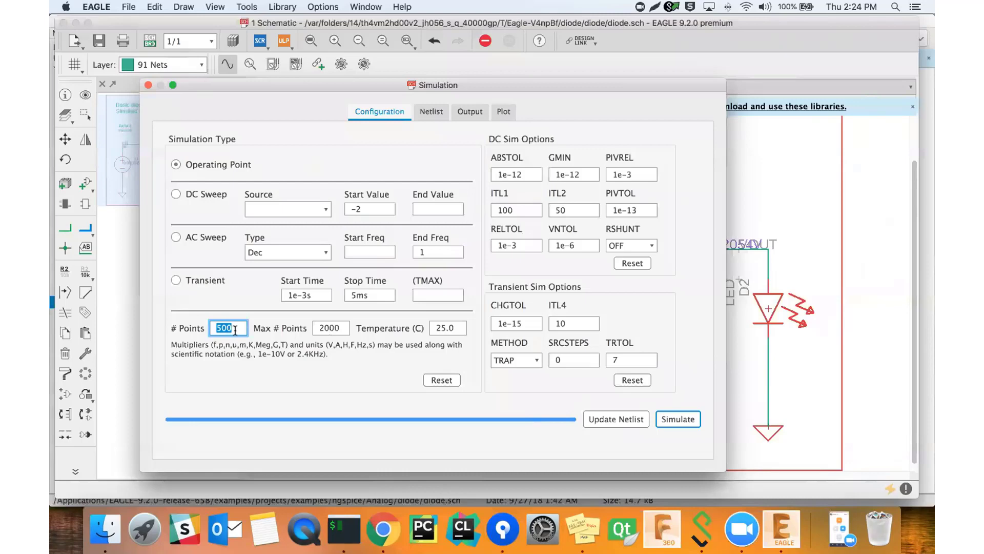
pyautogui.doubleClick(327, 328)
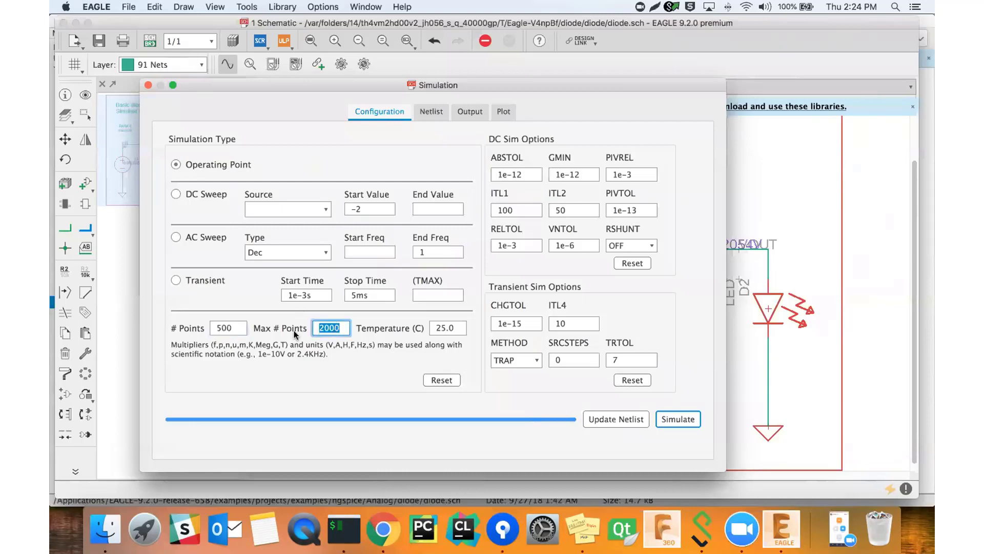
pyautogui.doubleClick(341, 328)
pyautogui.doubleClick(245, 328)
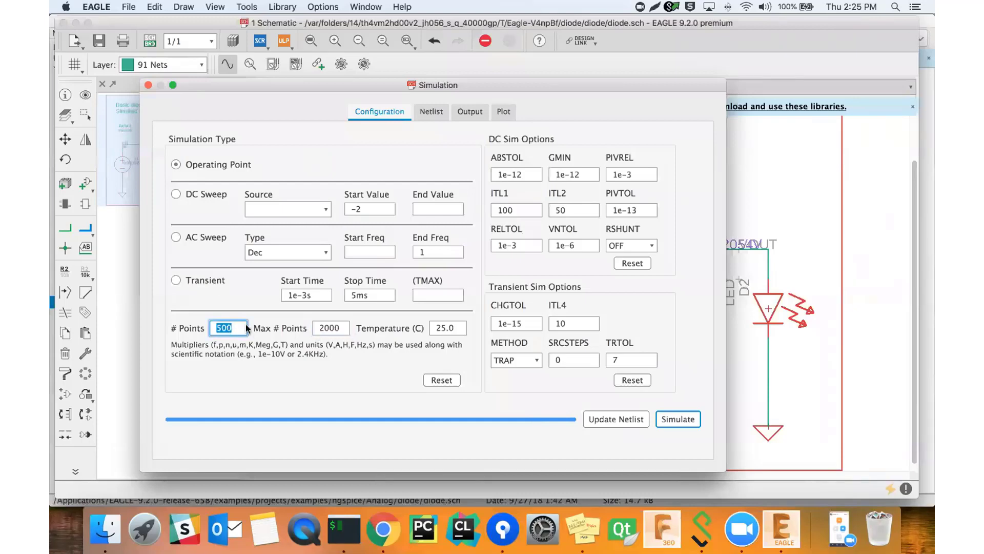
# Set Max # Points to 1000, choose the Transient simulation type and close the Simulation window.
pyautogui.doubleClick(329, 327)
pyautogui.write('100')
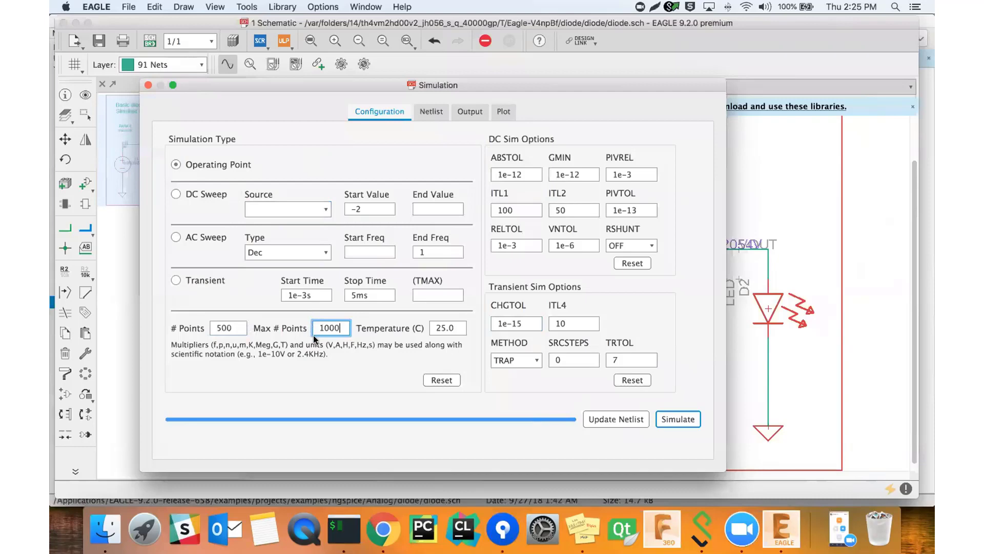
pyautogui.click(458, 332)
pyautogui.click(461, 328)
pyautogui.moveTo(460, 328); pyautogui.dragTo(433, 328)
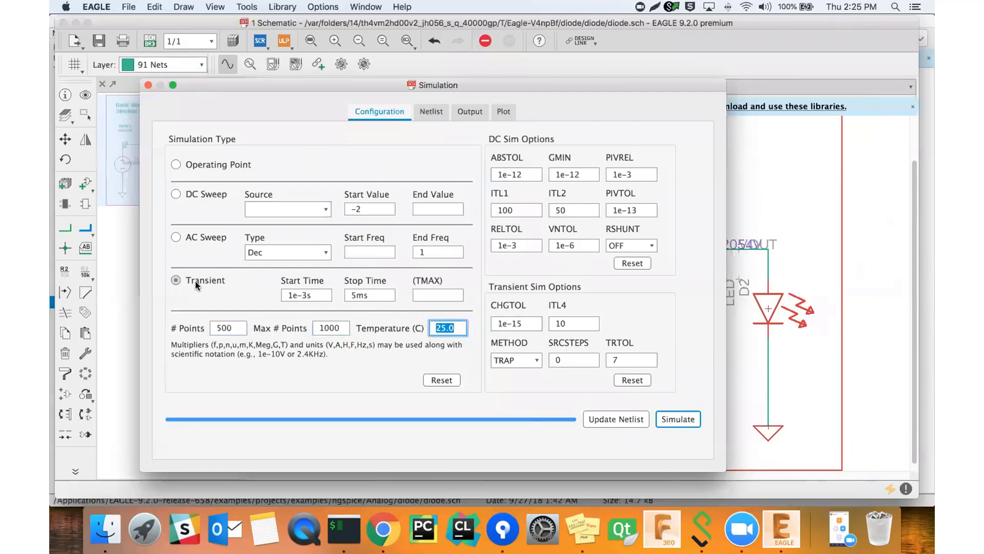
pyautogui.click(148, 85)
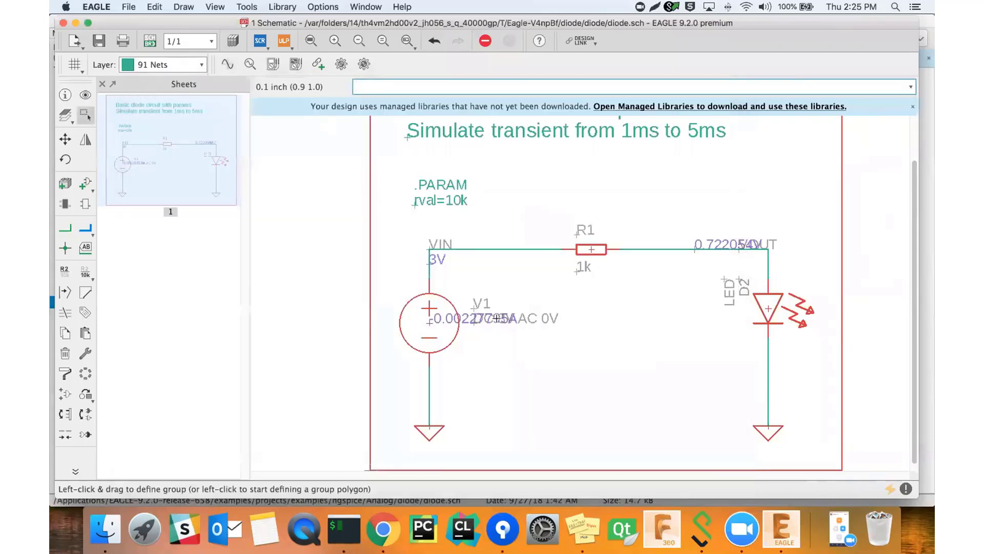
# Move V1's current label below the source, and set V1's transient function to Sinusoidal in the analog source setup.
pyautogui.moveTo(432, 322); pyautogui.dragTo(448, 368)
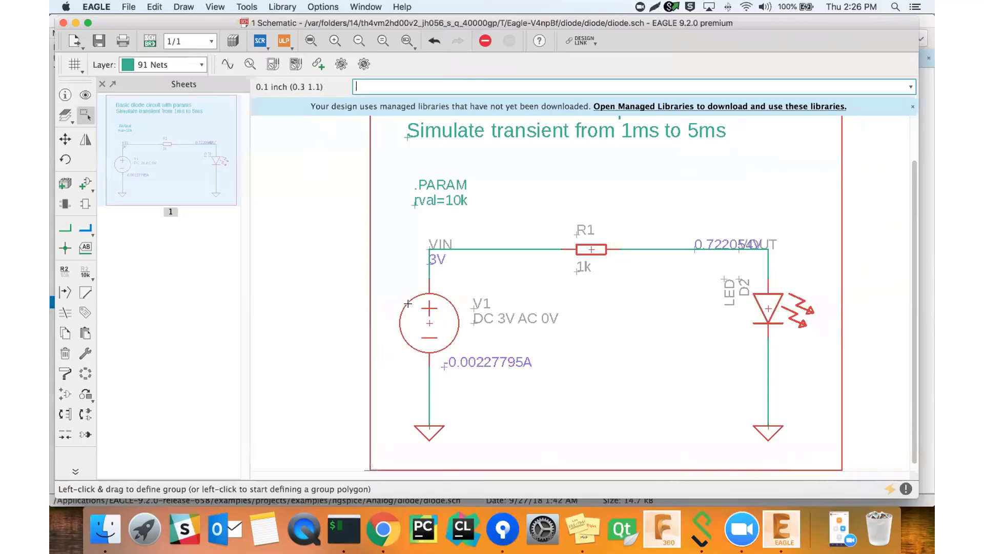
pyautogui.rightClick(428, 324)
pyautogui.click(466, 313)
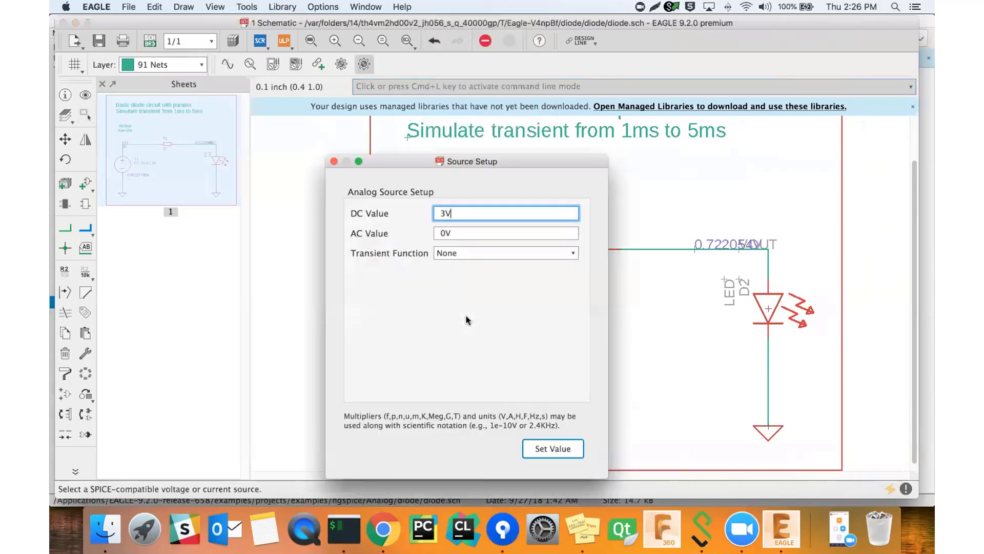
pyautogui.click(458, 253)
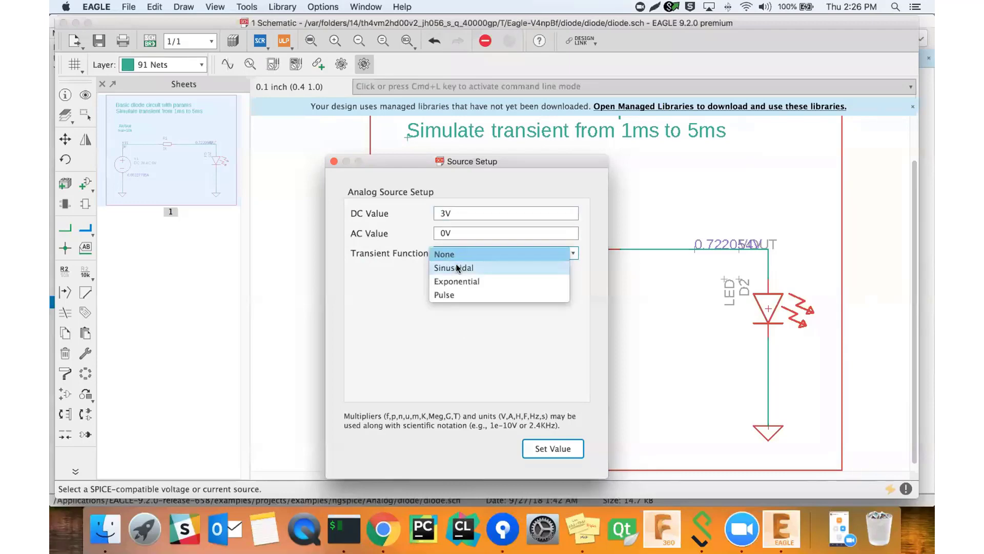
pyautogui.click(458, 268)
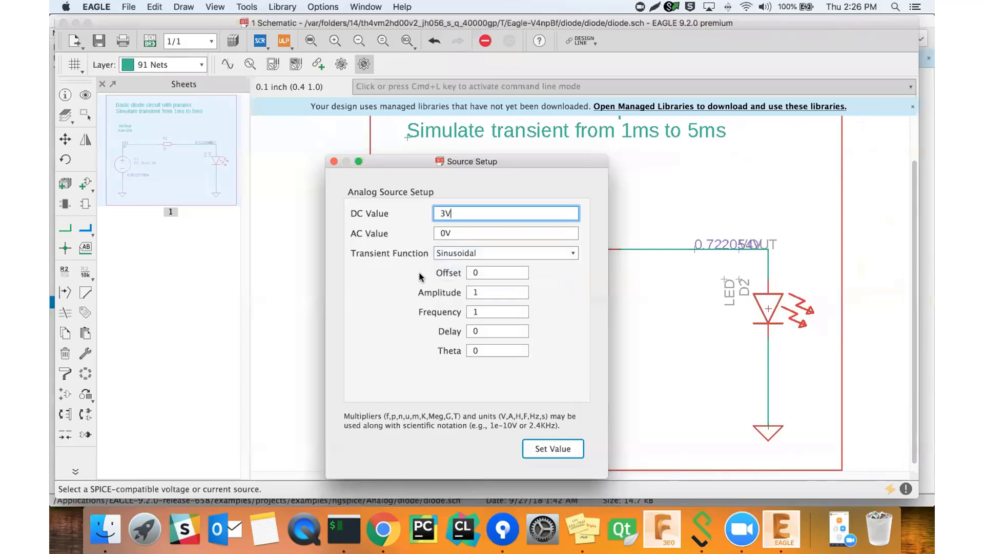
pyautogui.moveTo(400, 160); pyautogui.dragTo(150, 98)
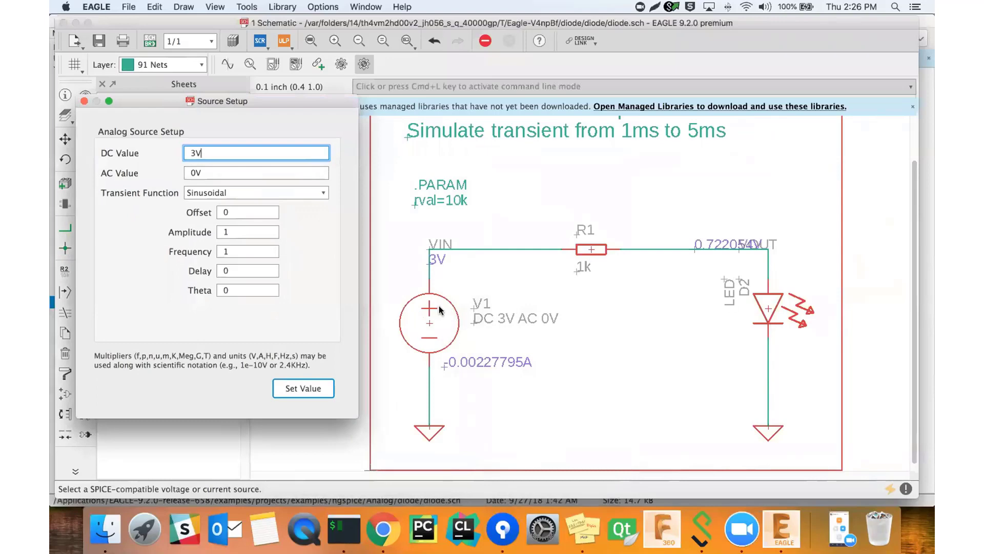
# Set V1's DC value to 0V, its sine amplitude to 1.5 and its frequency to 1khz.
pyautogui.moveTo(208, 155); pyautogui.dragTo(183, 155)
pyautogui.write('0V')
pyautogui.click(215, 170)
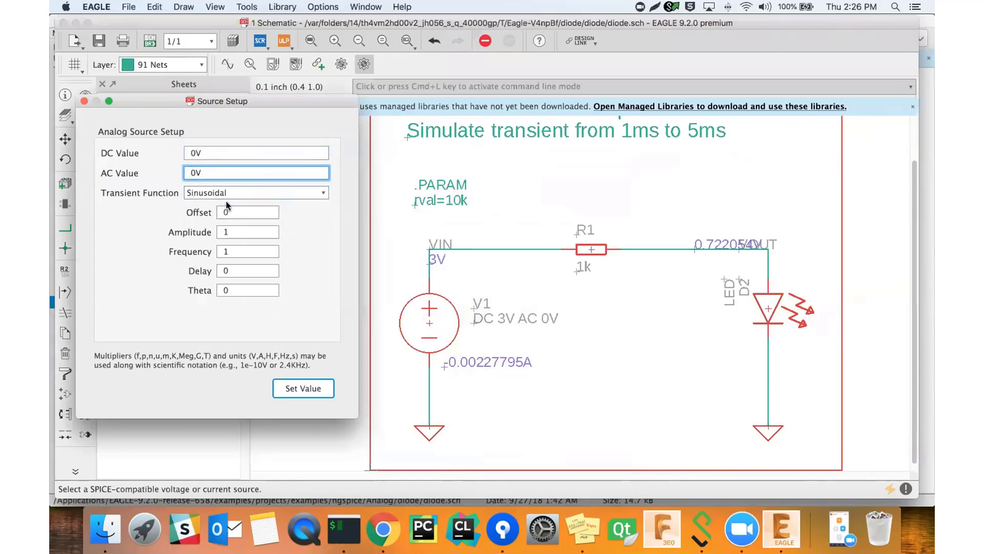
pyautogui.click(236, 232)
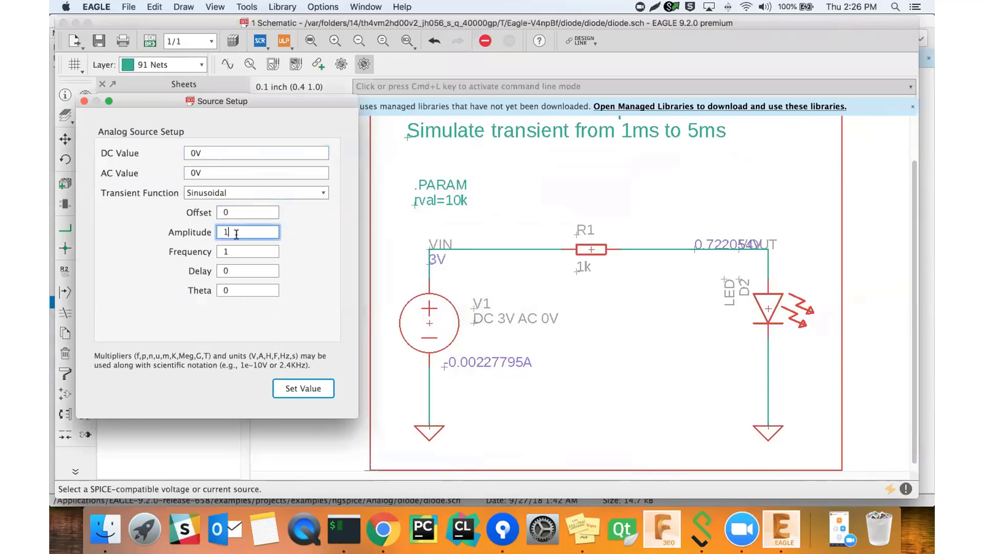
pyautogui.press('BackSpace')
pyautogui.write('3')
pyautogui.press('BackSpace')
pyautogui.write('1.5')
pyautogui.click(239, 251)
pyautogui.write('khz')
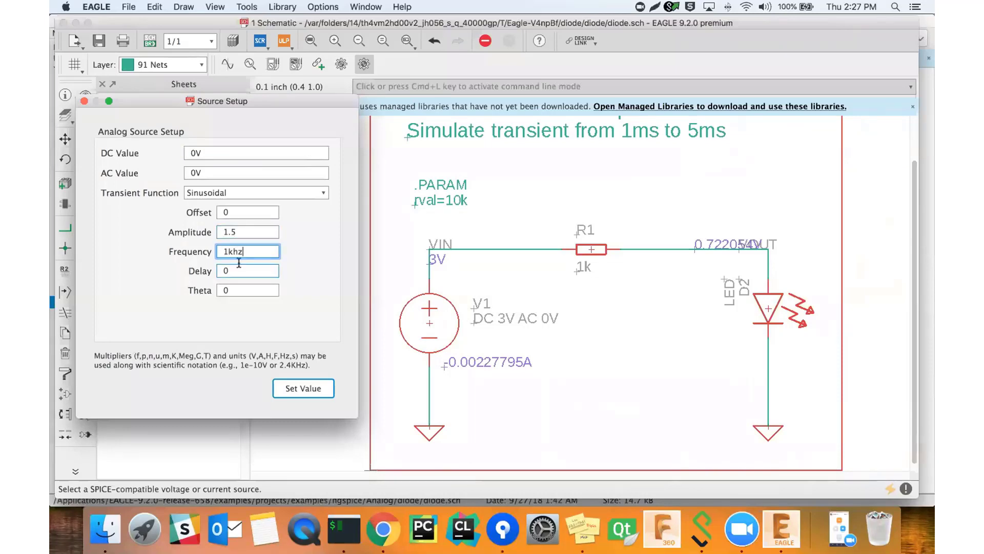
# Change V1's sine amplitude to 3 and apply the source values to the schematic.
pyautogui.click(221, 153)
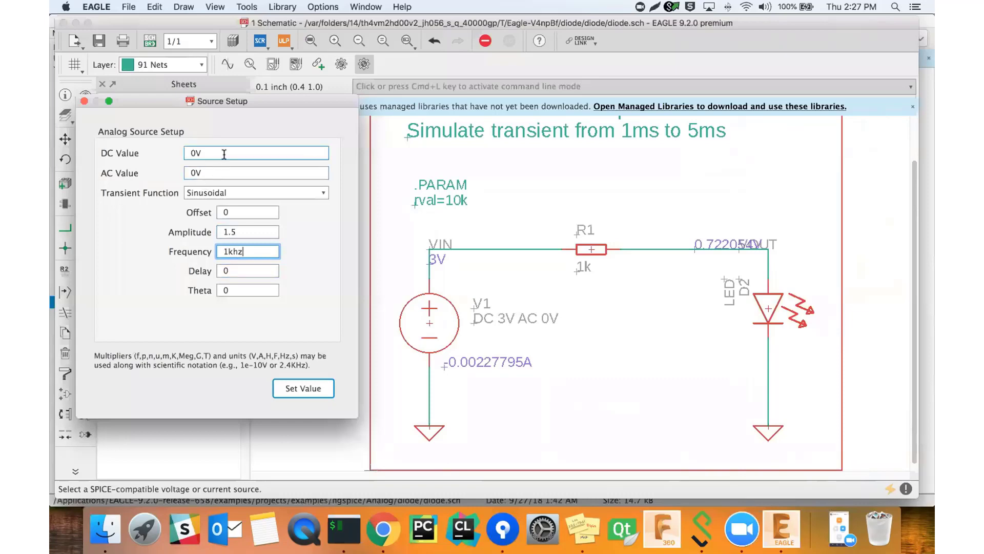
pyautogui.doubleClick(242, 232)
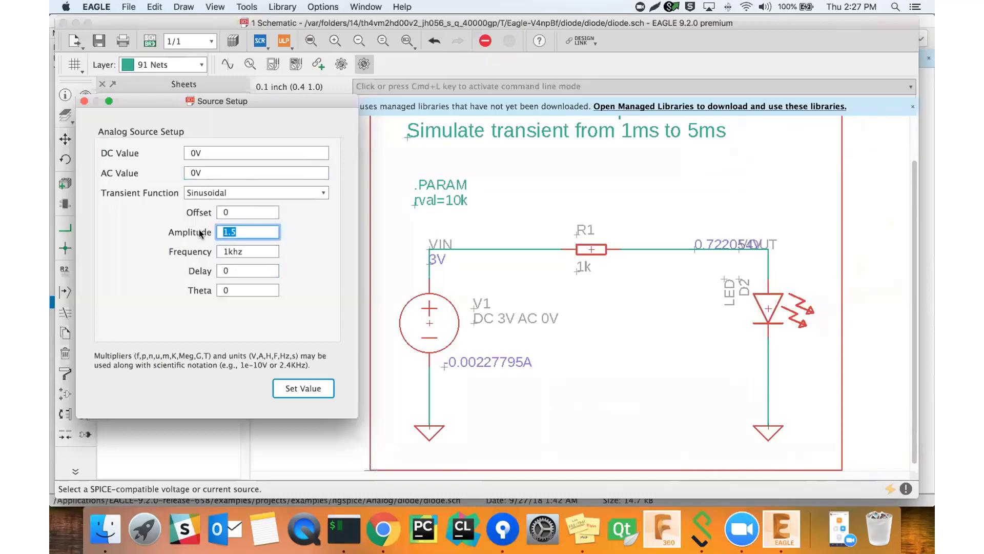
pyautogui.write('3')
pyautogui.click(243, 252)
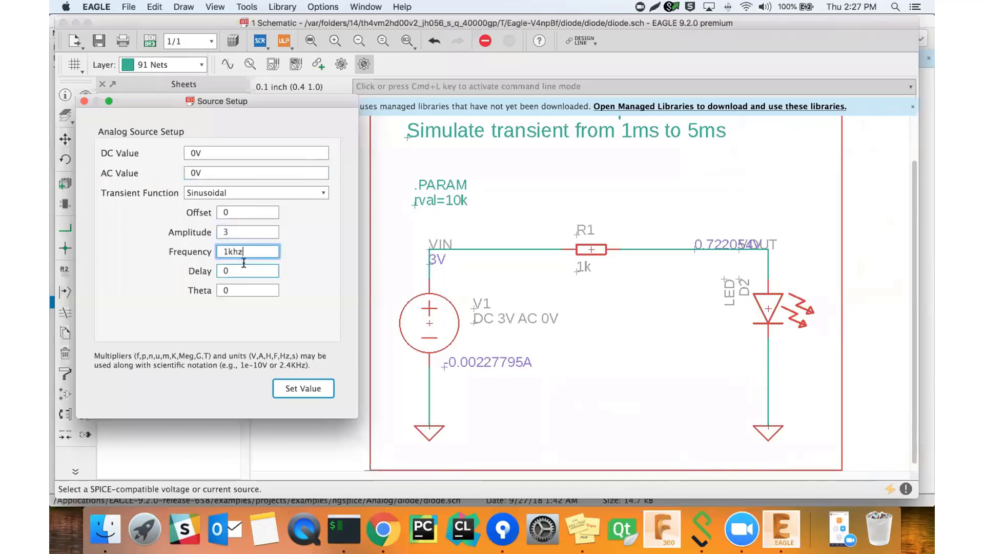
pyautogui.click(244, 264)
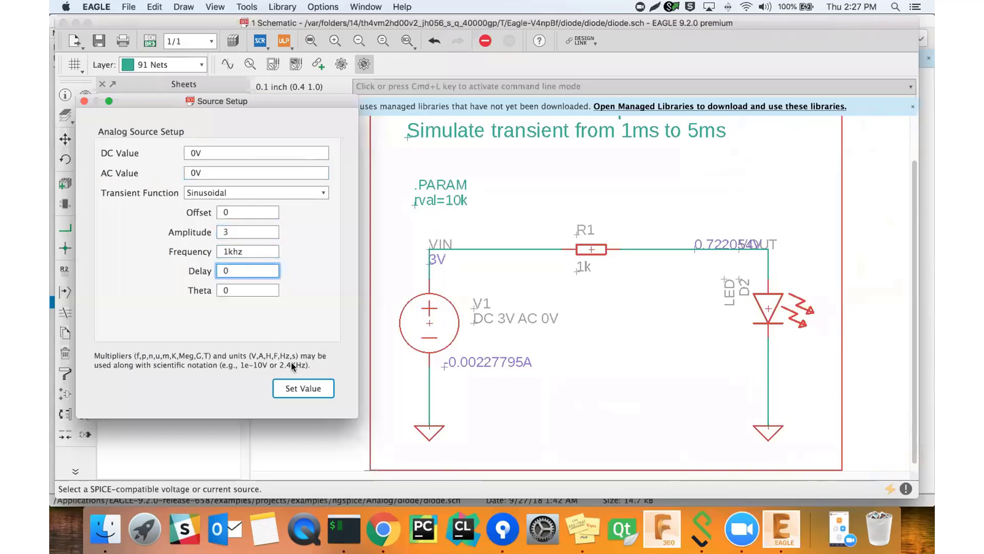
pyautogui.click(291, 390)
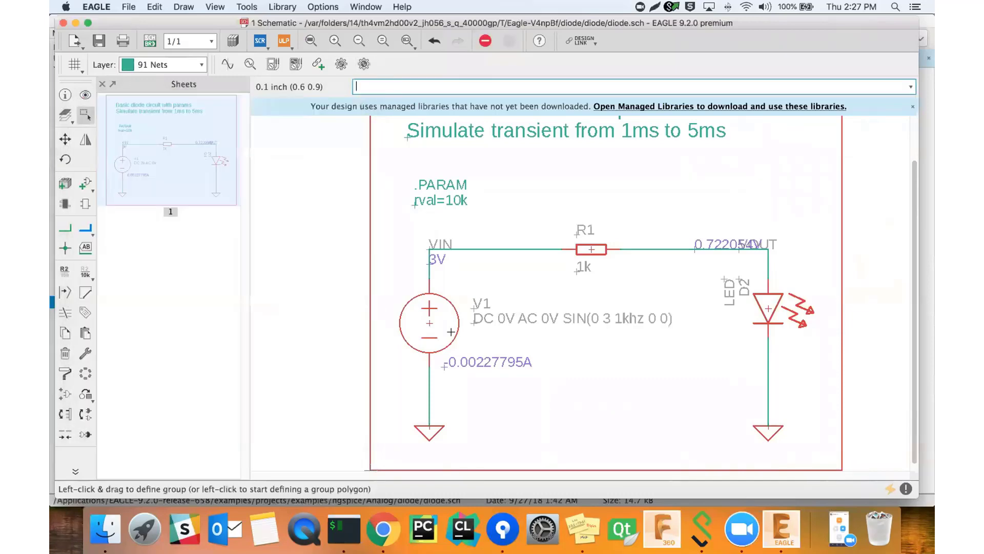
# Cancel saving the schematic under a new name, and try the Transient type in the Simulation window before closing it.
pyautogui.press('super+s')
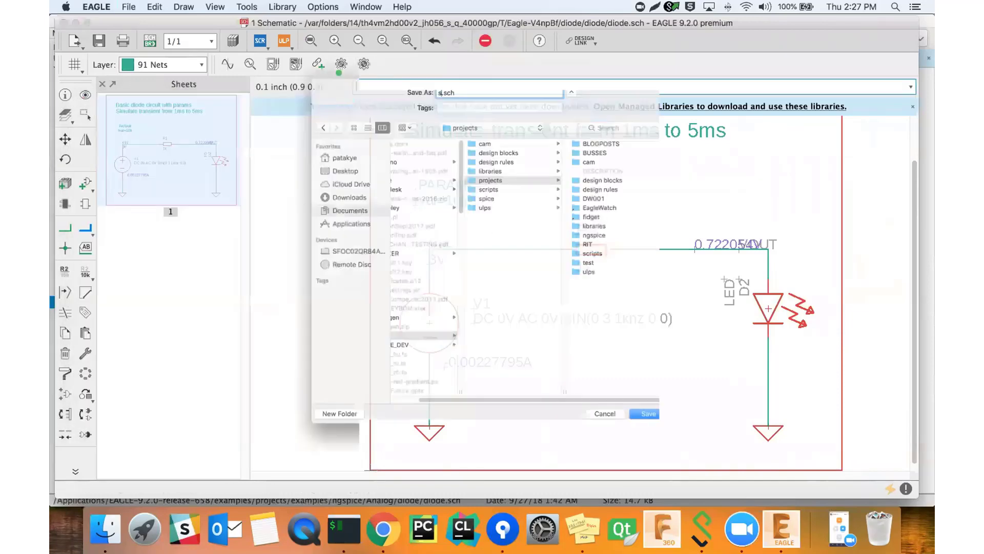
pyautogui.press('Escape')
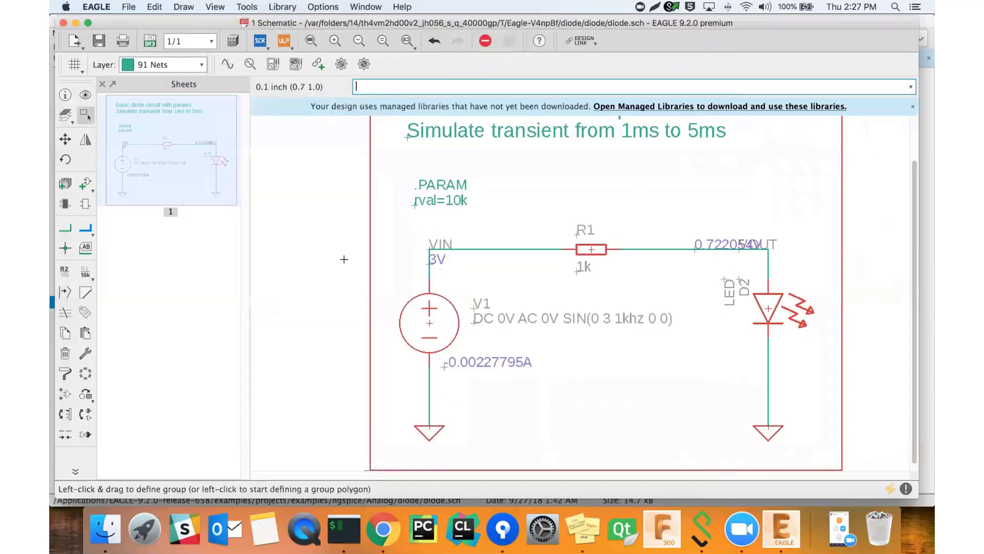
pyautogui.write('simulation')
pyautogui.press('Return')
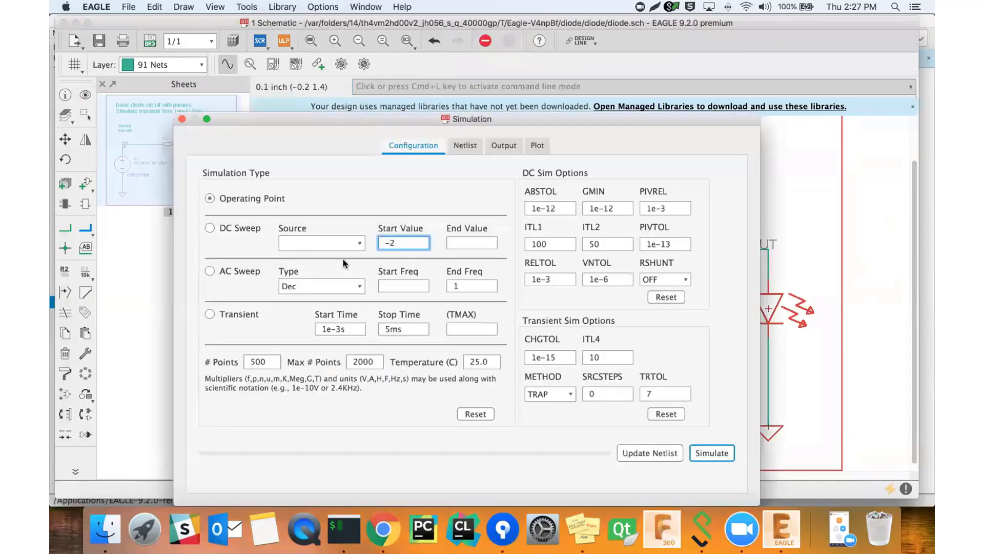
pyautogui.click(245, 310)
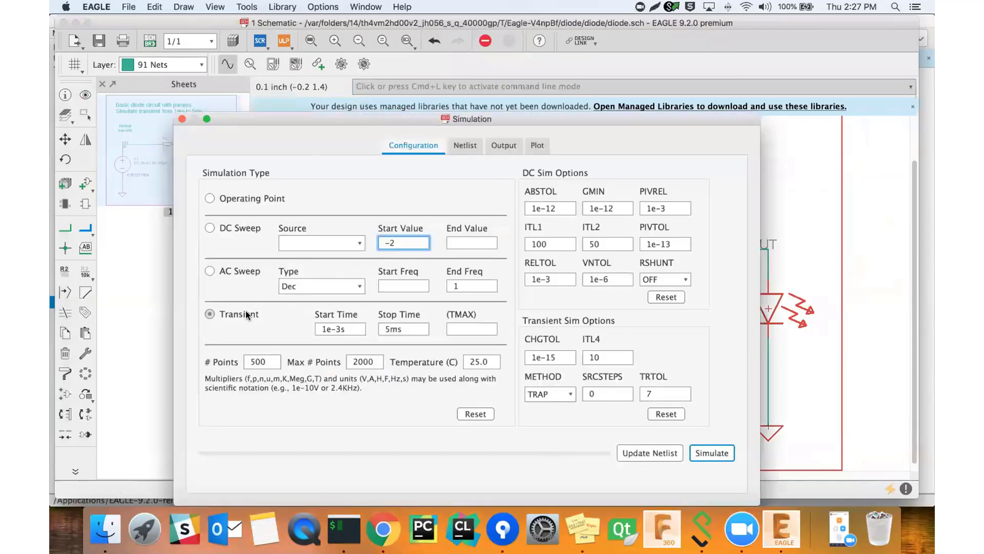
pyautogui.click(182, 119)
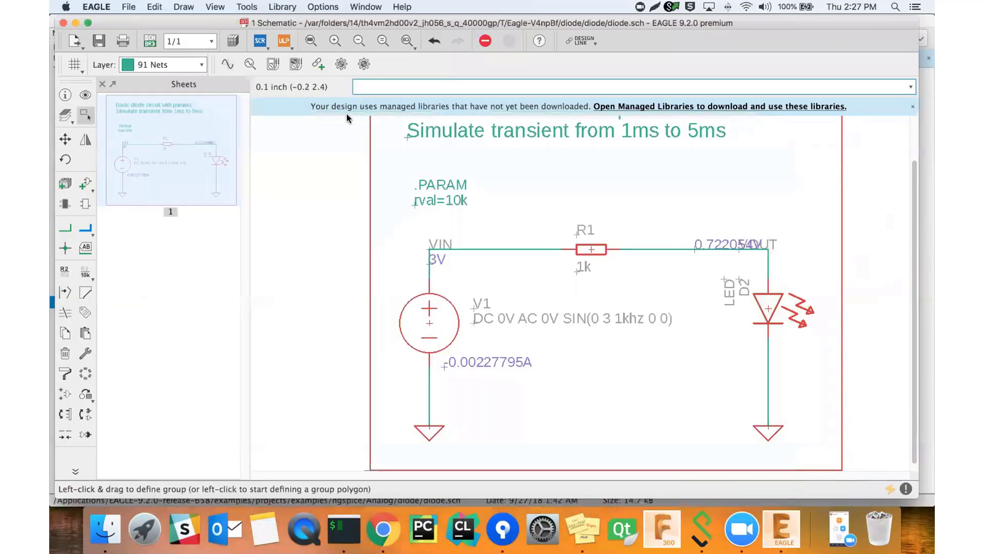
# Try toggling the simulation results display on the schematic.
pyautogui.write('simulation')
pyautogui.click(296, 119)
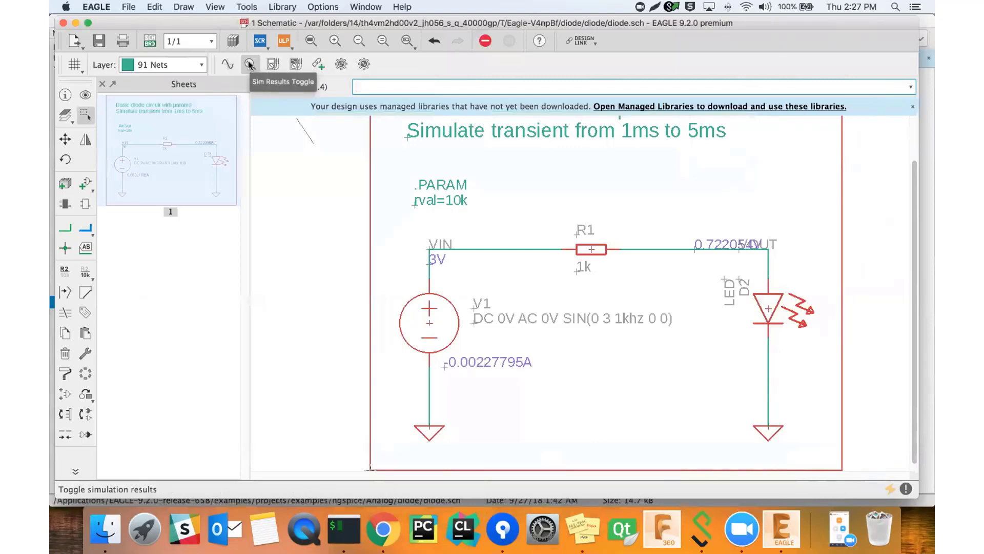
pyautogui.click(249, 64)
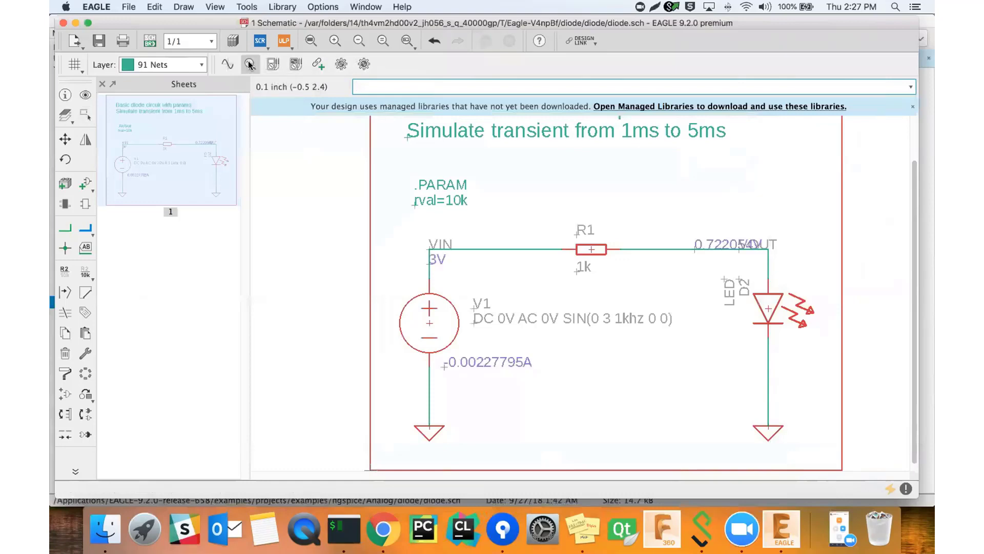
pyautogui.click(250, 65)
pyautogui.click(250, 64)
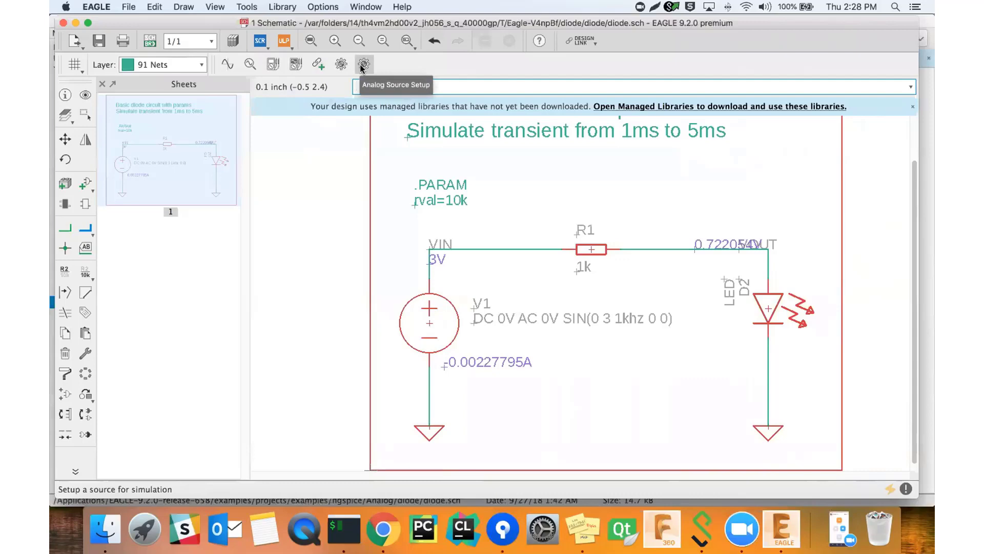
# View the analog source setup for voltage source V1.
pyautogui.click(341, 64)
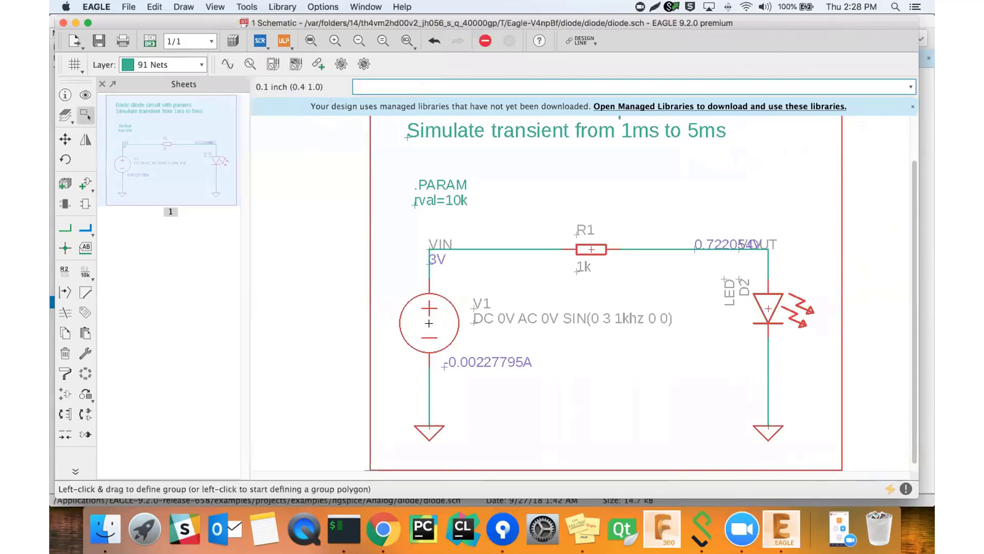
pyautogui.rightClick(430, 322)
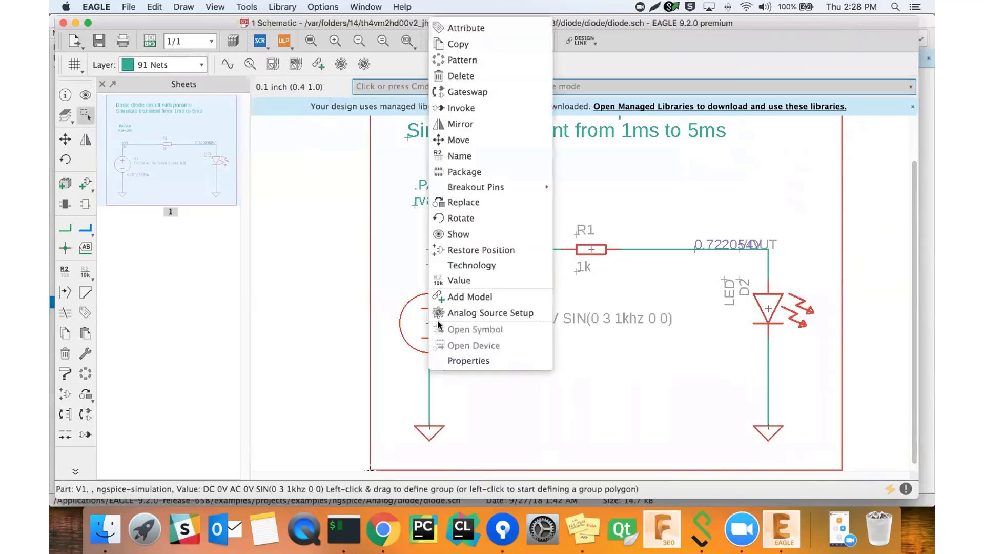
pyautogui.click(482, 314)
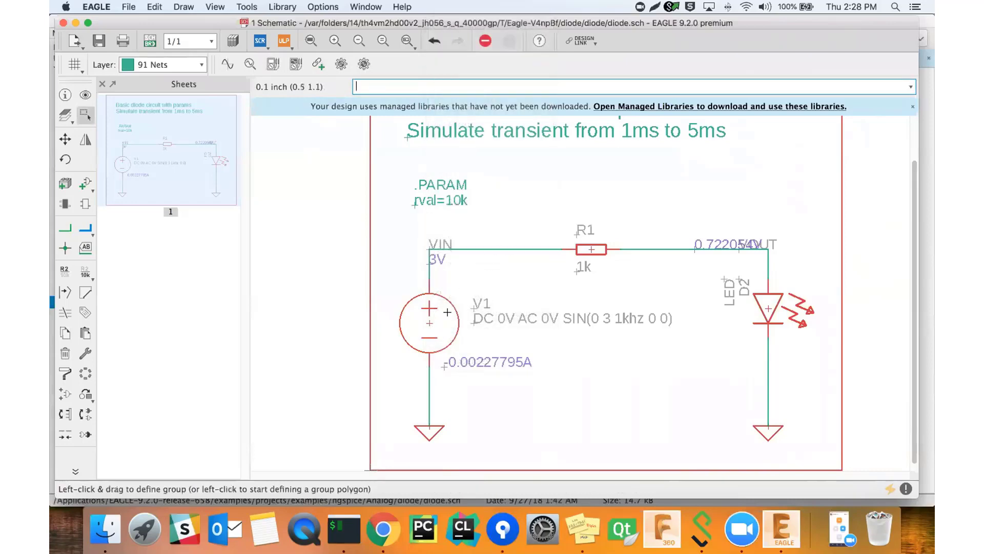
# Examine the analog source setup option for V1 and the model assignment option for resistor R1.
pyautogui.rightClick(430, 324)
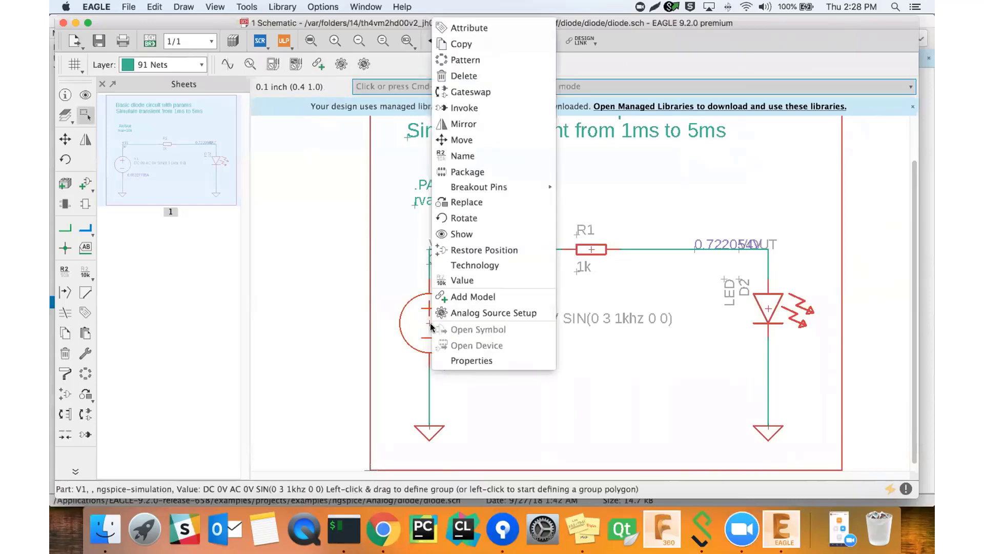
pyautogui.click(464, 313)
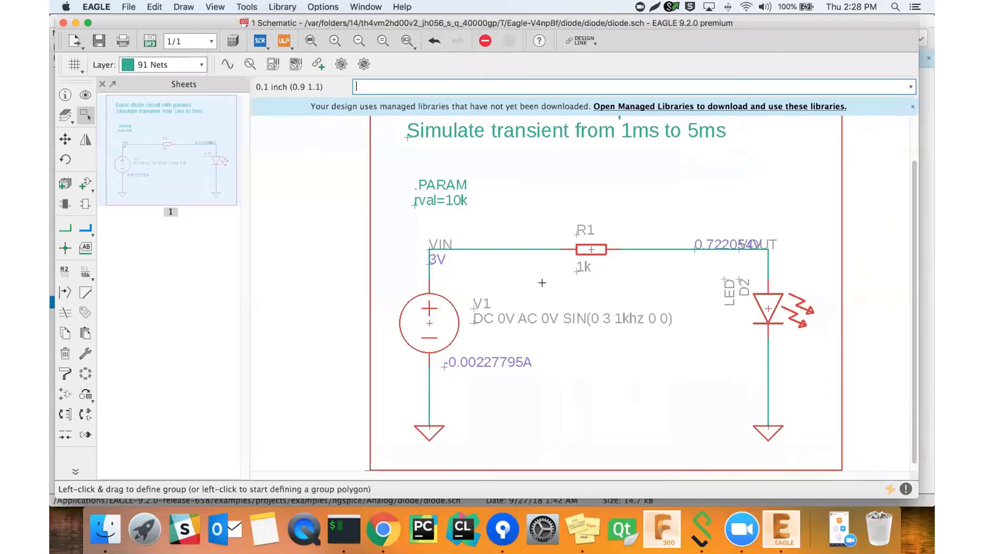
pyautogui.rightClick(593, 250)
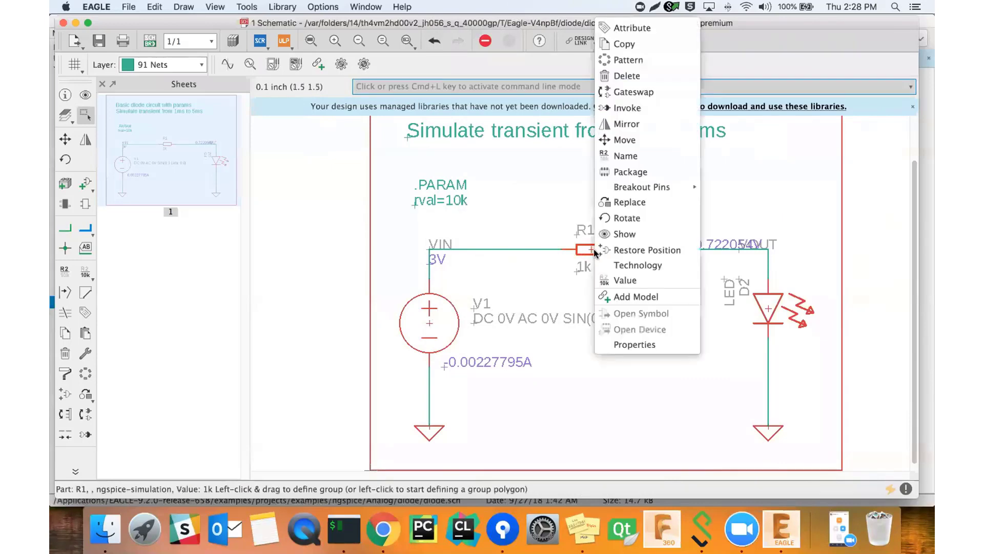
pyautogui.click(626, 296)
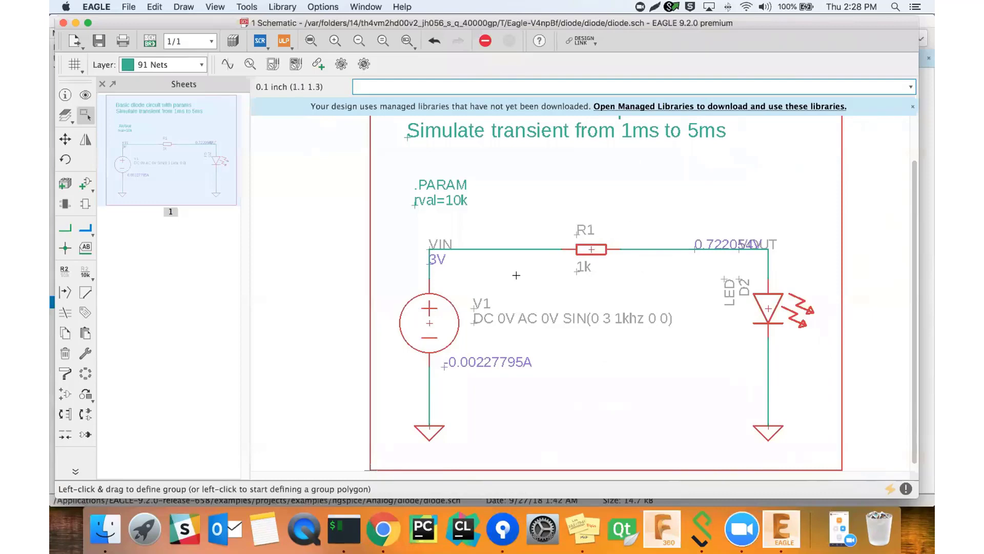
pyautogui.click(337, 267)
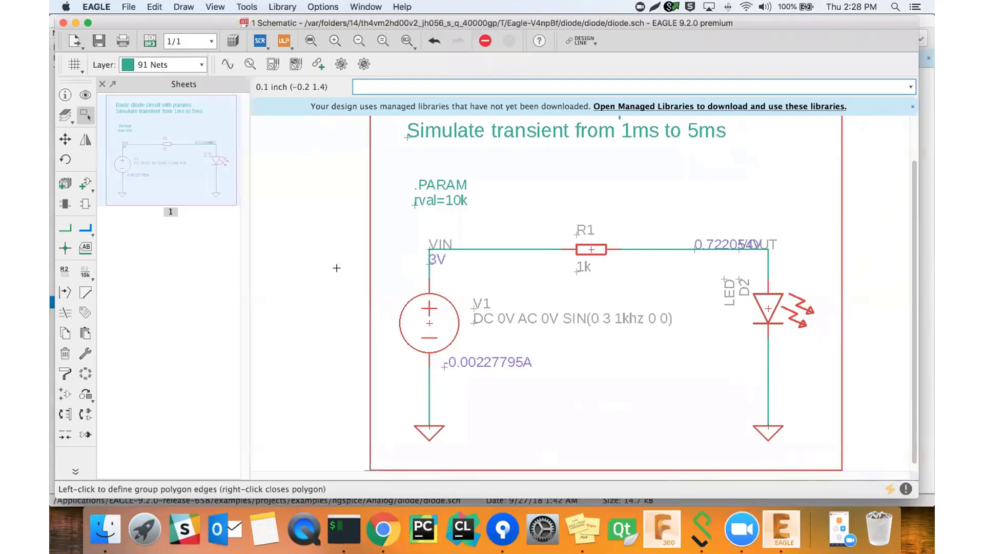
# Open the Simulation window, choose the Transient simulation type and set its start time to 0.
pyautogui.write('simulation')
pyautogui.press('Return')
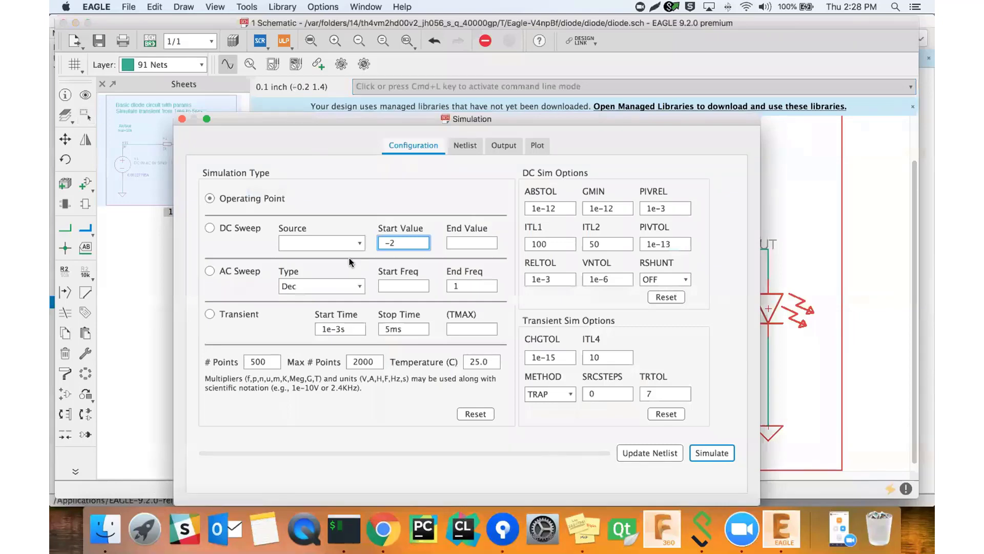
pyautogui.click(226, 314)
pyautogui.tripleClick(355, 330)
pyautogui.write('0')
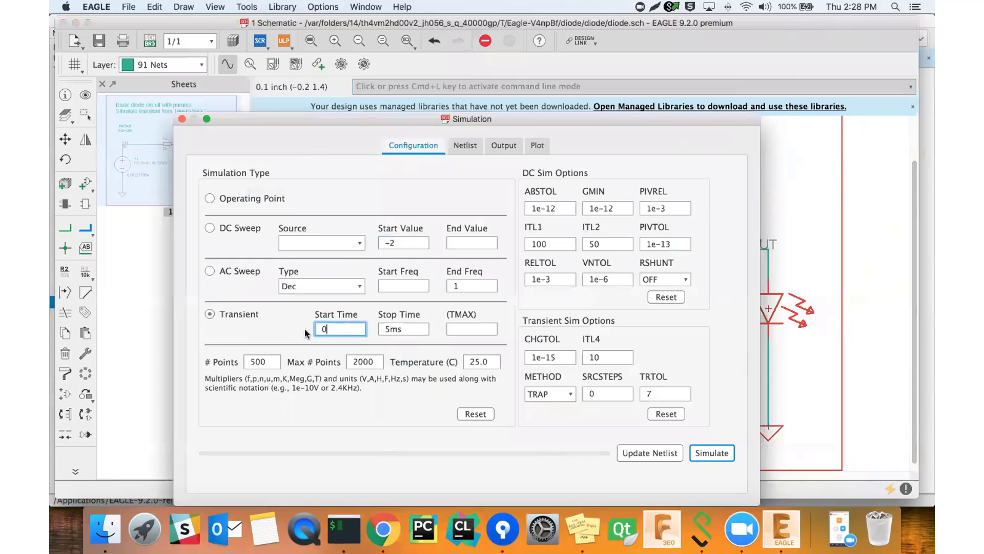
# Set the transient stop time to 8ms and run the simulation.
pyautogui.click(406, 326)
pyautogui.doubleClick(406, 327)
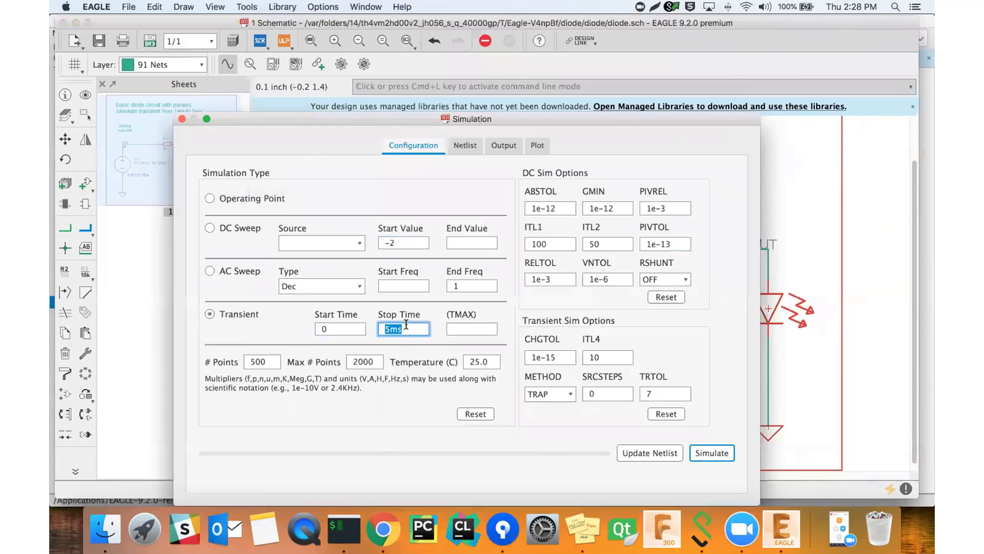
pyautogui.write('8ms')
pyautogui.press('Left')
pyautogui.press('Left')
pyautogui.press('Delete')
pyautogui.press('Delete')
pyautogui.write('e-3')
pyautogui.press('BackSpace')
pyautogui.press('BackSpace')
pyautogui.press('BackSpace')
pyautogui.write('ms')
pyautogui.click(698, 446)
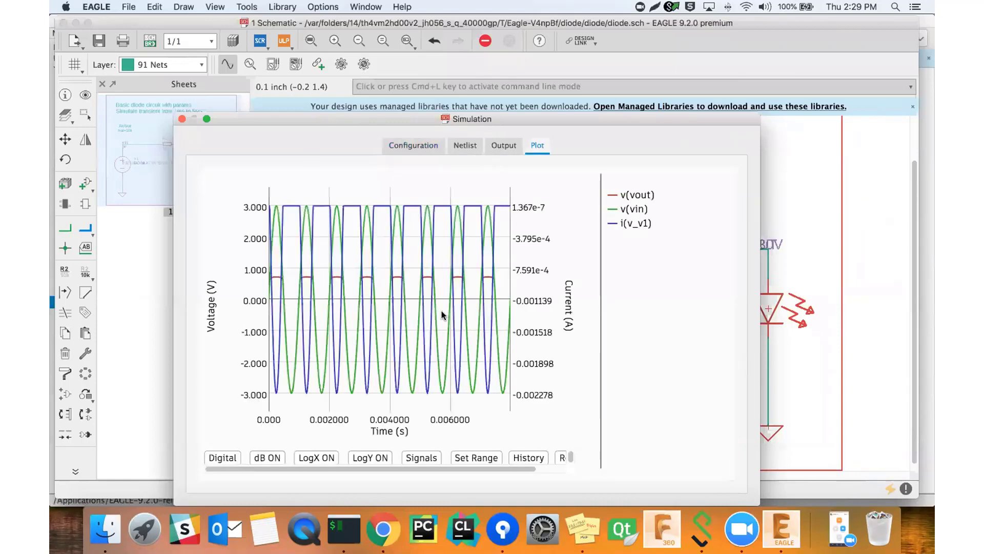
# Zoom into the middle of the transient waveforms and widen the Simulation window to enlarge the plot.
pyautogui.scroll(5, 434, 296)
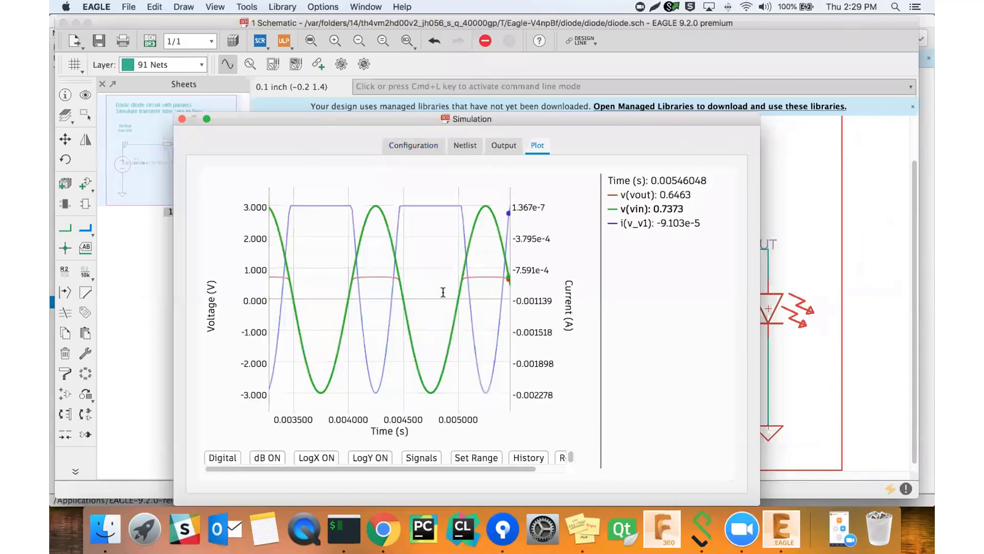
pyautogui.moveTo(556, 119); pyautogui.dragTo(437, 76)
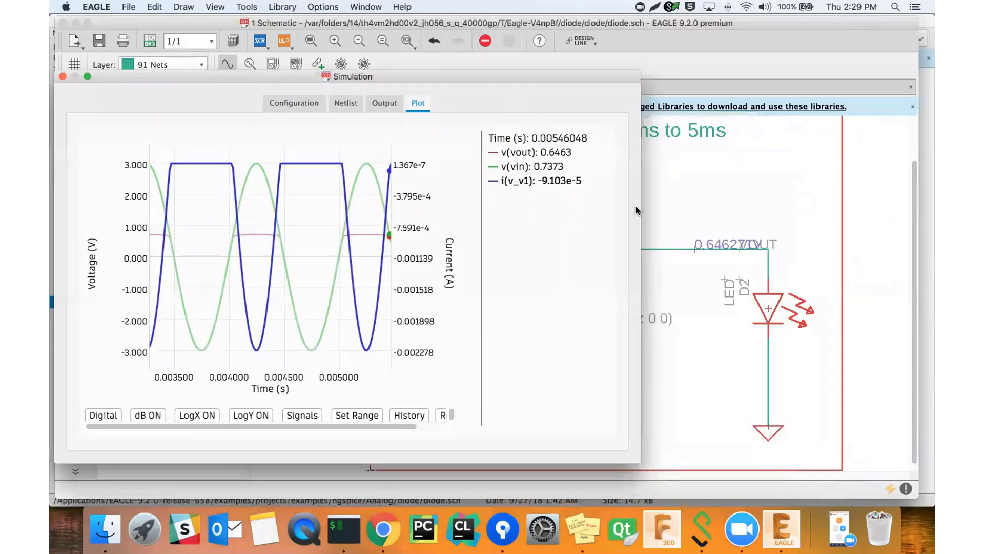
pyautogui.moveTo(638, 210); pyautogui.dragTo(844, 208)
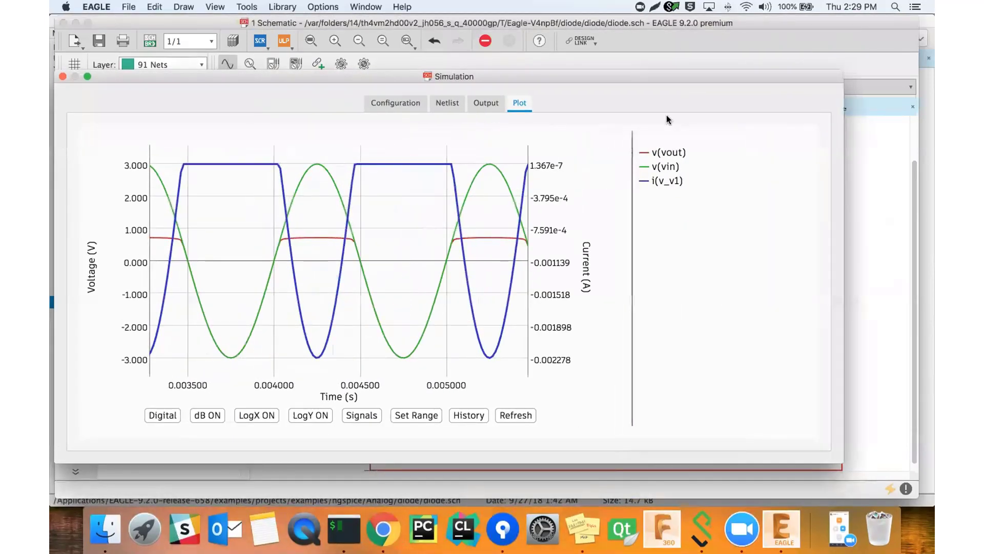
pyautogui.moveTo(574, 77); pyautogui.dragTo(607, 75)
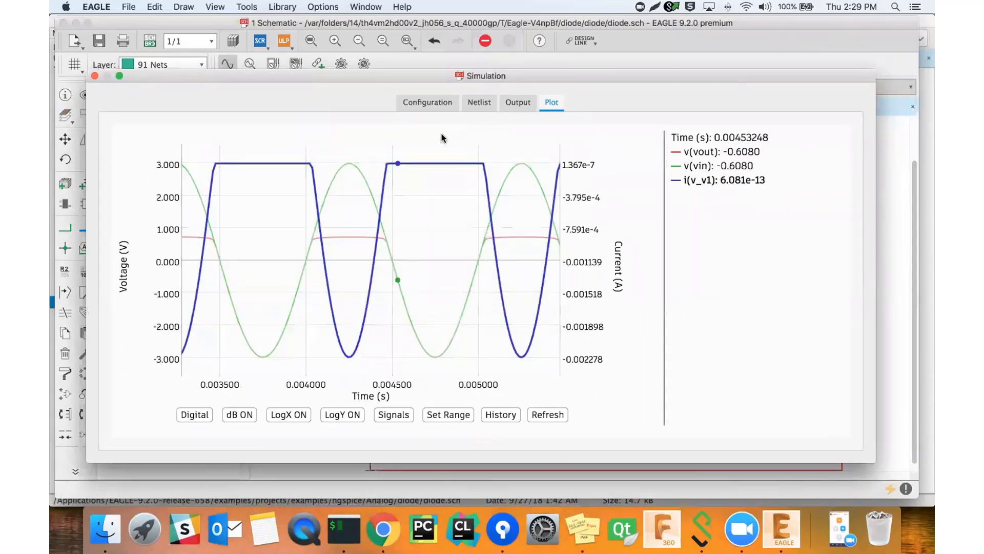
# Review the transient configuration and examine the header and temperature lines of the generated netlist.
pyautogui.click(444, 104)
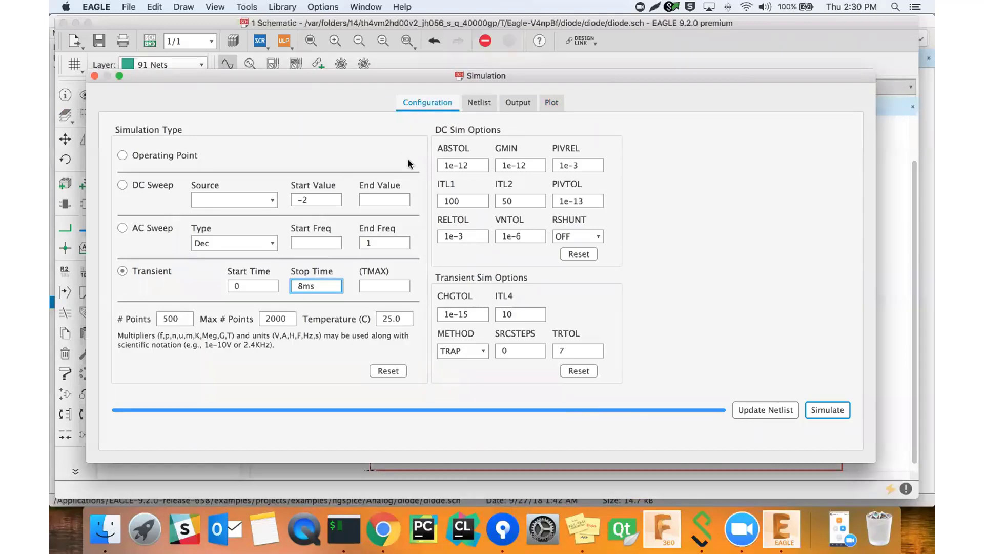
pyautogui.click(485, 106)
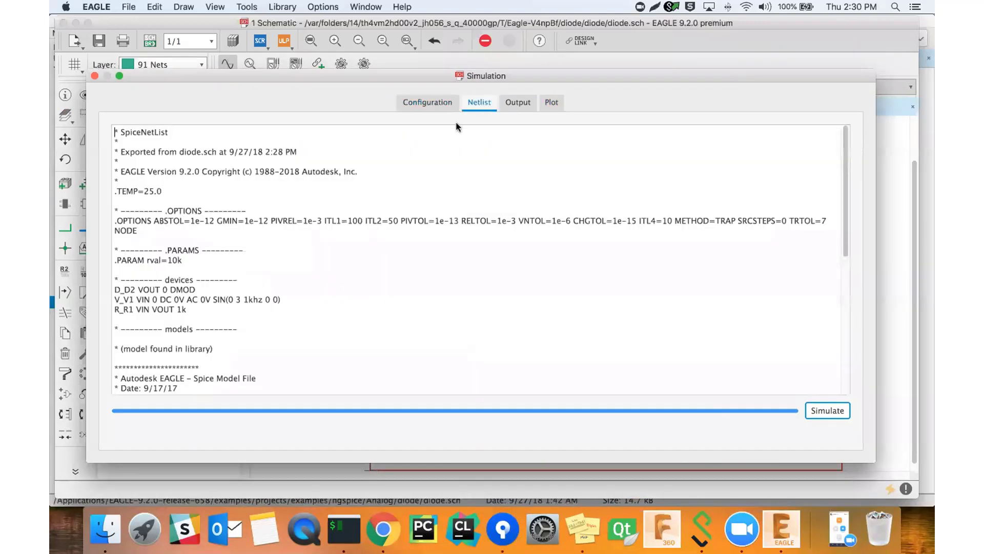
pyautogui.moveTo(174, 192); pyautogui.dragTo(98, 121)
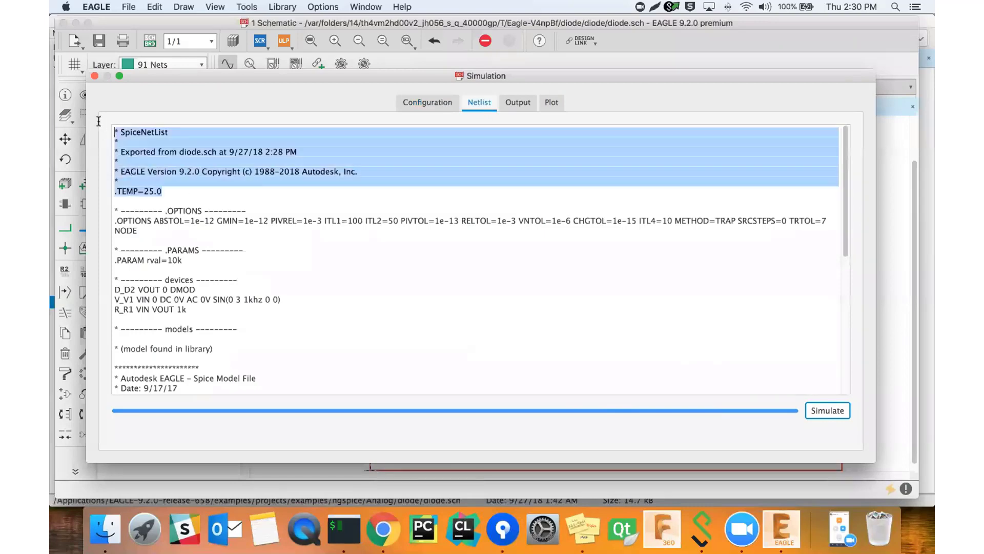
pyautogui.click(168, 210)
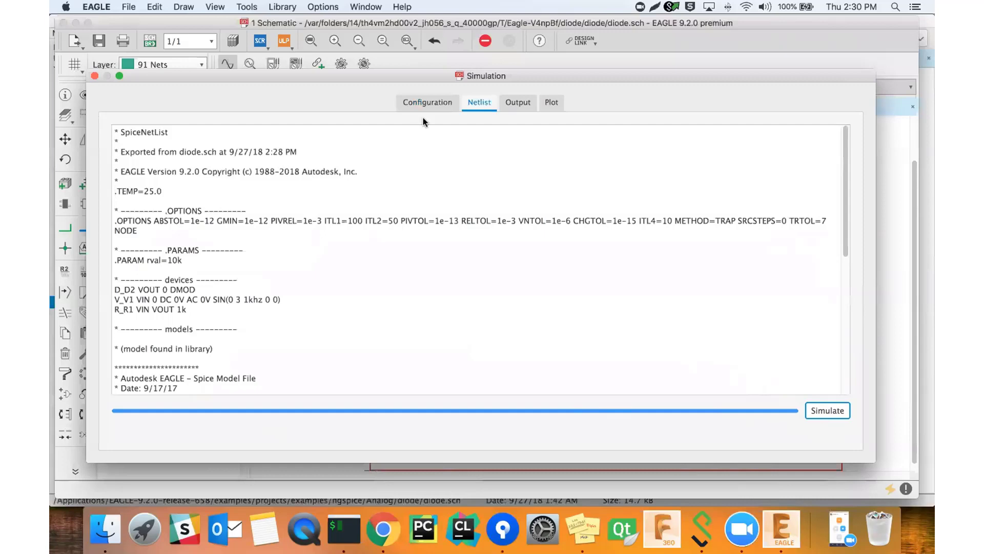
# Update the netlist from the simulation configuration and display it again.
pyautogui.click(432, 102)
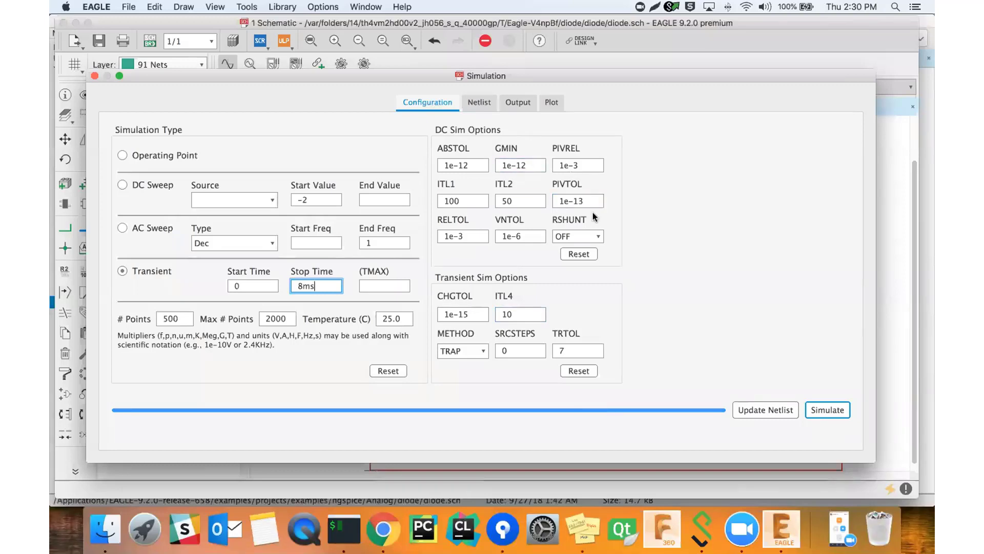
pyautogui.click(760, 408)
pyautogui.click(756, 413)
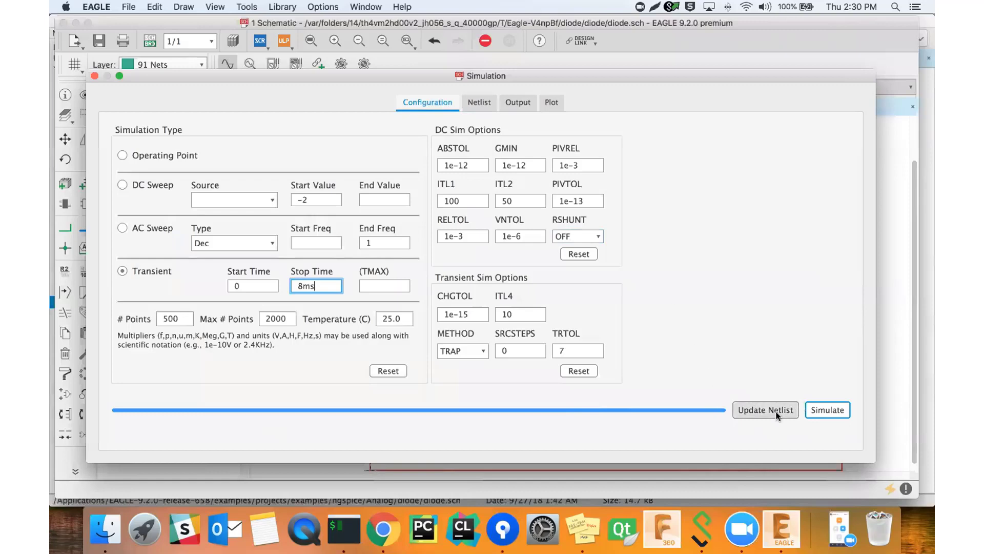
pyautogui.click(481, 104)
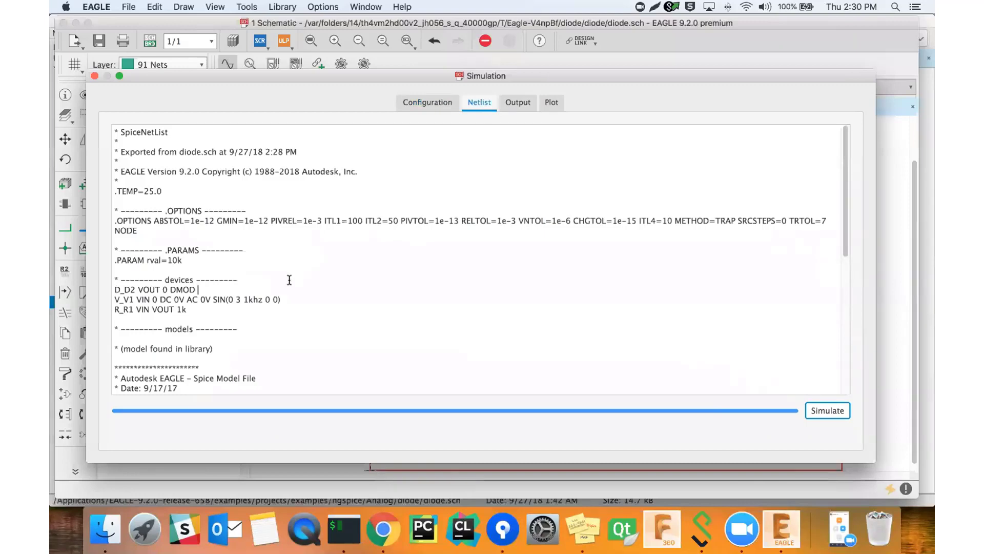
# Examine the device lines for D2 and V1 in the netlist and compare them with the schematic.
pyautogui.press('Right')
pyautogui.press('Down')
pyautogui.press('super+Right')
pyautogui.press('Up')
pyautogui.press('super+Right')
pyautogui.press('Left')
pyautogui.press('Left')
pyautogui.press('Left')
pyautogui.press('Left')
pyautogui.press('Left')
pyautogui.press('Left')
pyautogui.press('Left')
pyautogui.press('Left')
pyautogui.moveTo(379, 75); pyautogui.dragTo(476, 412)
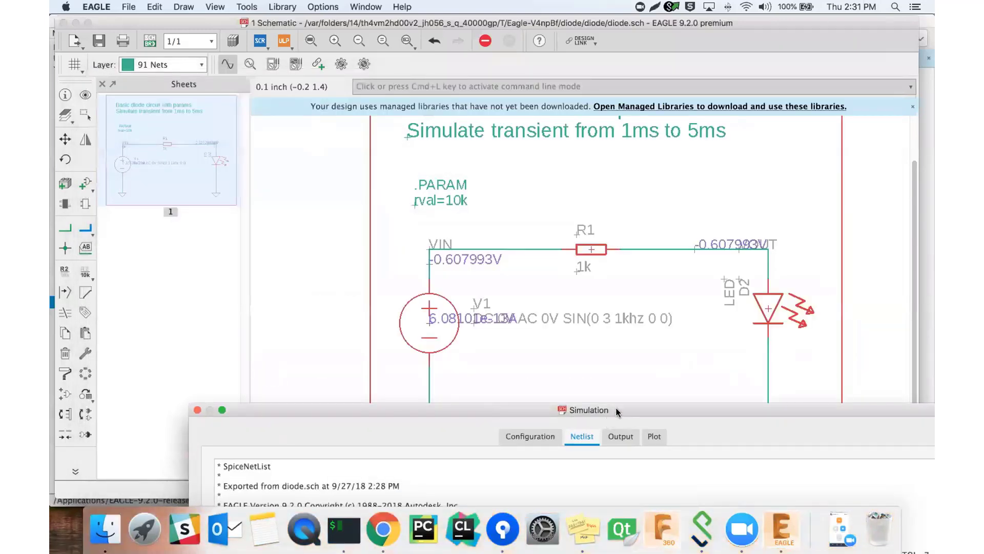
pyautogui.moveTo(617, 412); pyautogui.dragTo(523, 94)
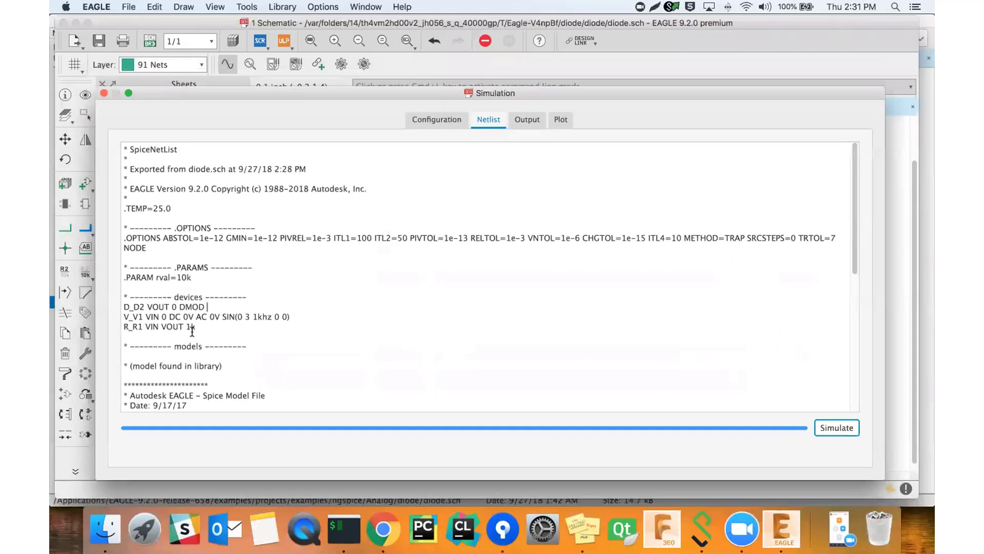
# Try setting R1's resistance to 2k in the netlist and highlight the edited device line.
pyautogui.click(188, 326)
pyautogui.press('BackSpace')
pyautogui.write('2')
pyautogui.press('Up')
pyautogui.hotkey('shift', 'Down')
pyautogui.press('Down')
pyautogui.press('Up')
pyautogui.press('super+Left')
pyautogui.press('shift+super+Right')
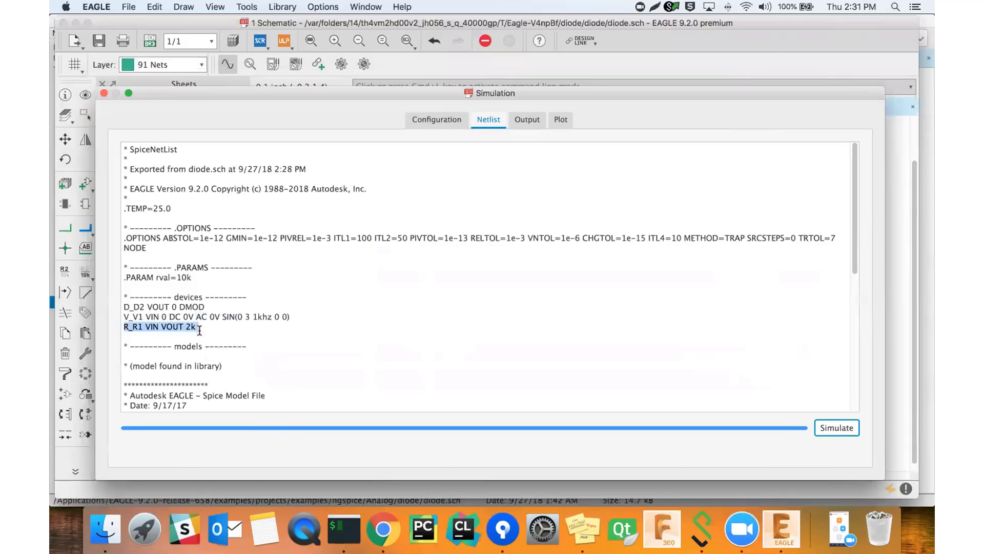
# Examine the R1 entry in the netlist and compare it with resistor R1 on the schematic.
pyautogui.press('Right')
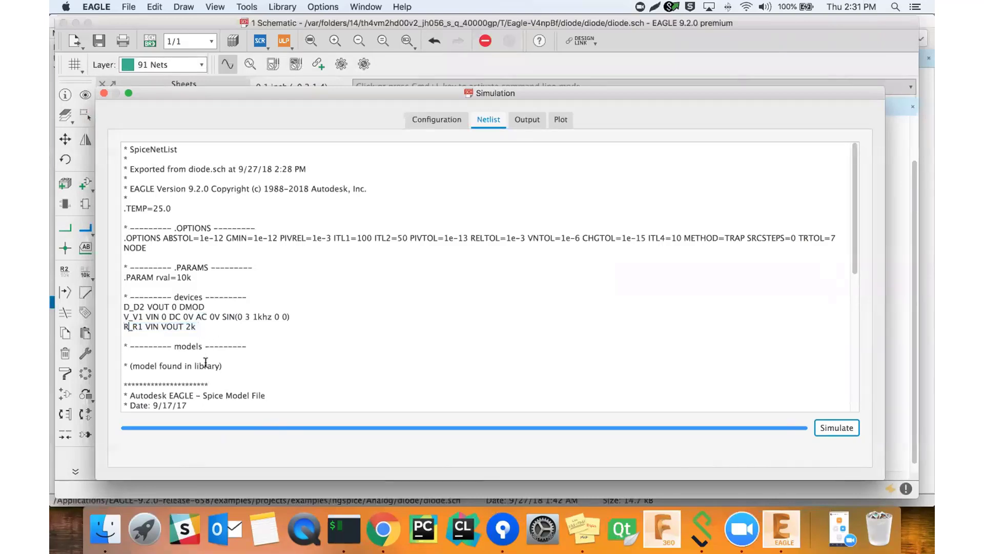
pyautogui.press('Right')
pyautogui.press('Right')
pyautogui.hotkey('shift', 'Right')
pyautogui.hotkey('shift', 'Right')
pyautogui.press('Left')
pyautogui.press('Left')
pyautogui.moveTo(388, 100); pyautogui.dragTo(496, 316)
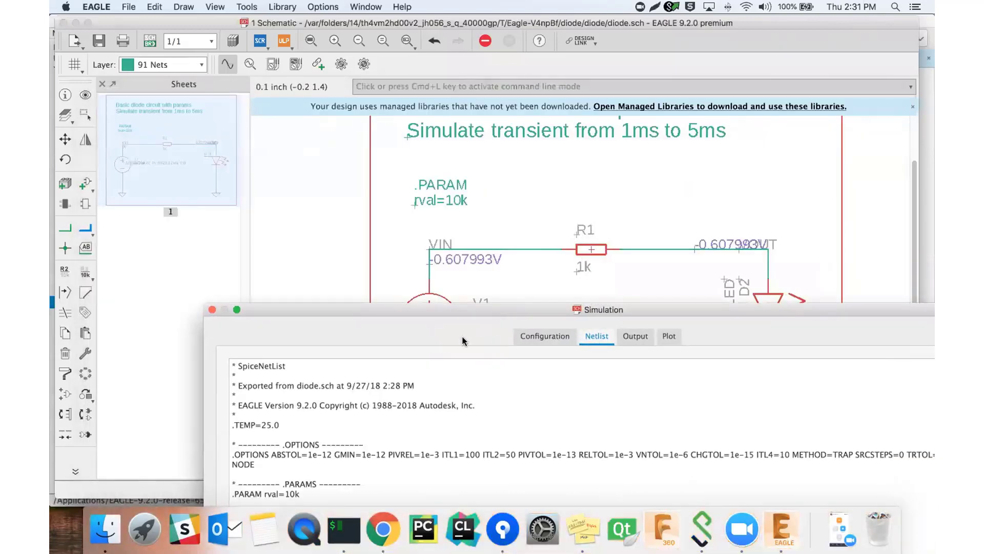
pyautogui.scroll(-3, 373, 450)
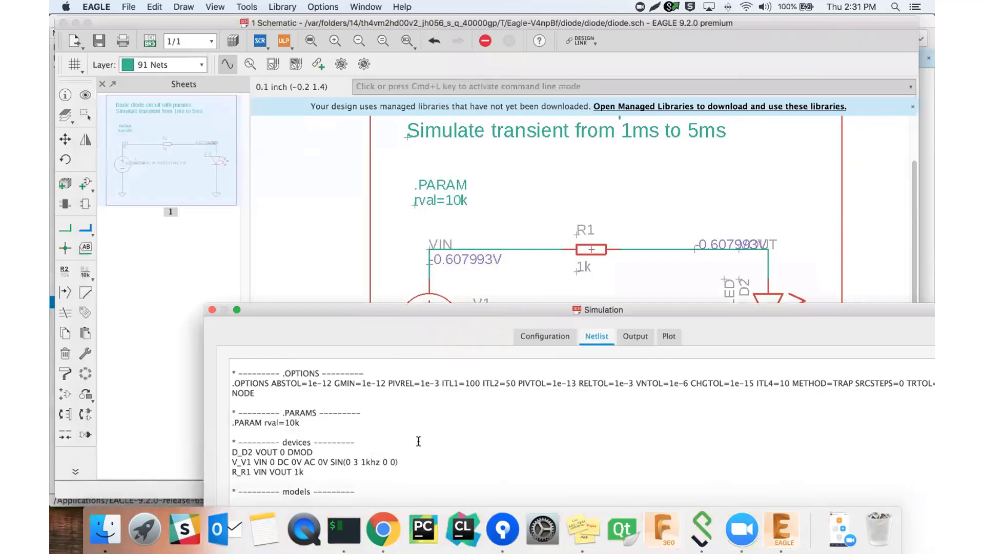
pyautogui.moveTo(473, 310); pyautogui.dragTo(367, 81)
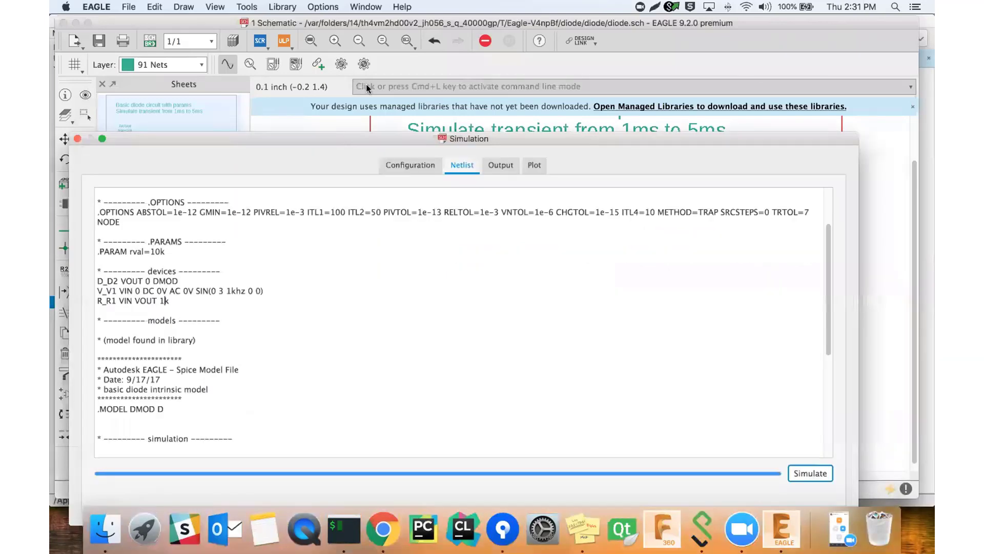
# Set R1's resistance to 2k in the device lines of the netlist.
pyautogui.press('BackSpace')
pyautogui.write('2')
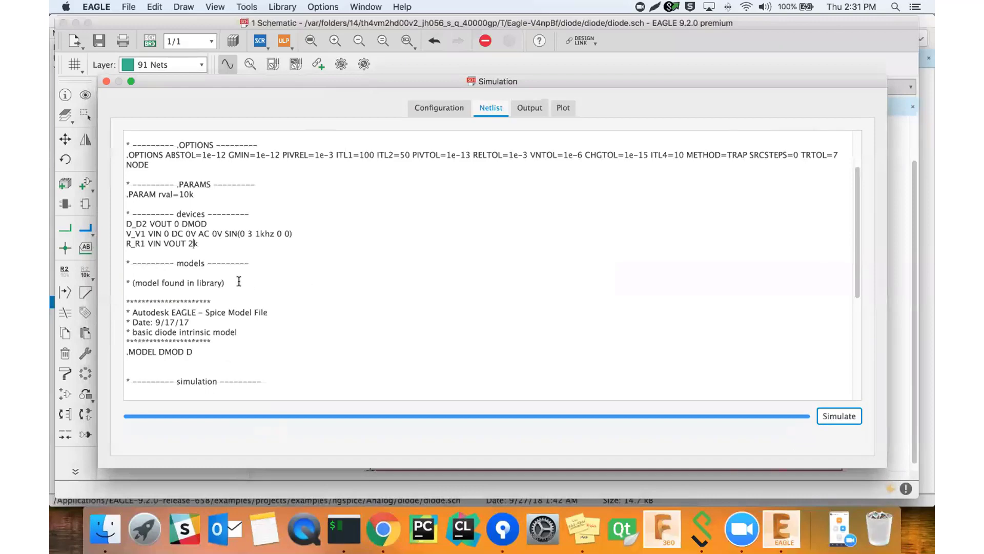
pyautogui.press('BackSpace')
pyautogui.write('3')
pyautogui.press('BackSpace')
pyautogui.write('2')
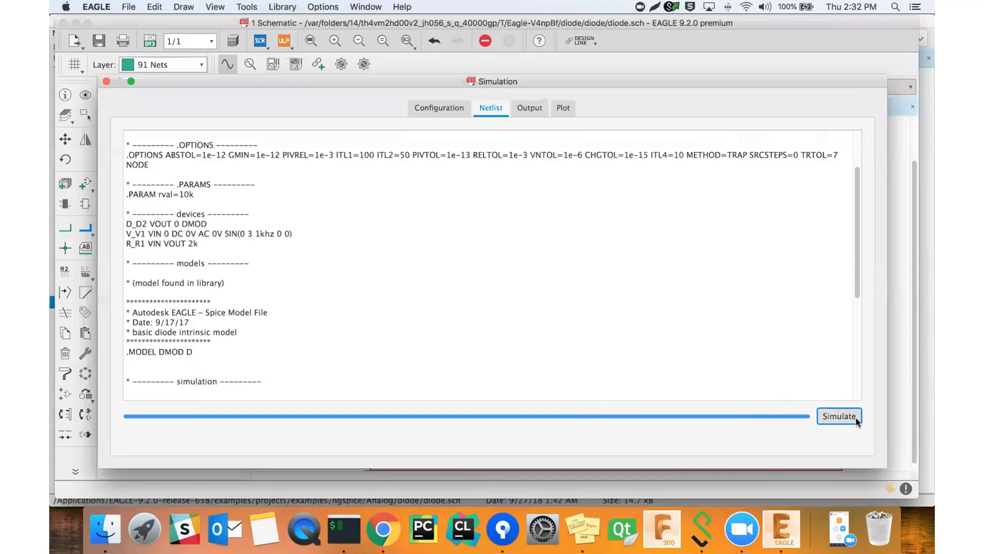
# Review the simulation configuration, waveform plot and schematic result labels, and close the Simulation window.
pyautogui.click(454, 110)
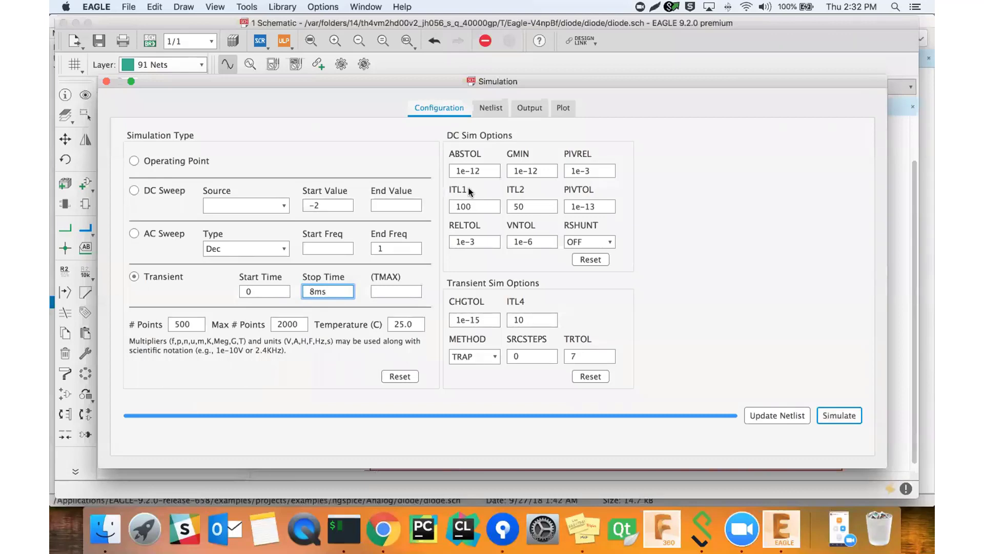
pyautogui.click(573, 104)
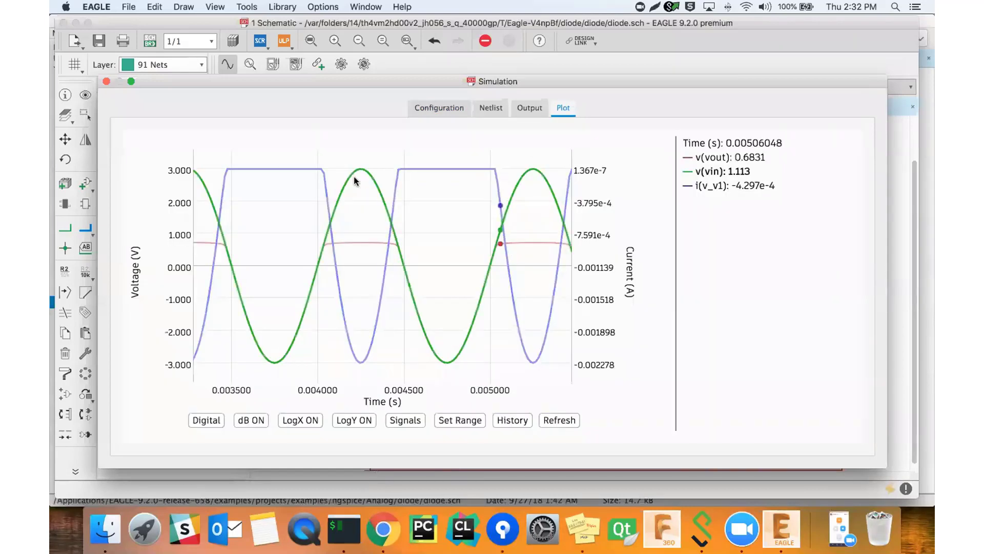
pyautogui.moveTo(424, 86); pyautogui.dragTo(495, 439)
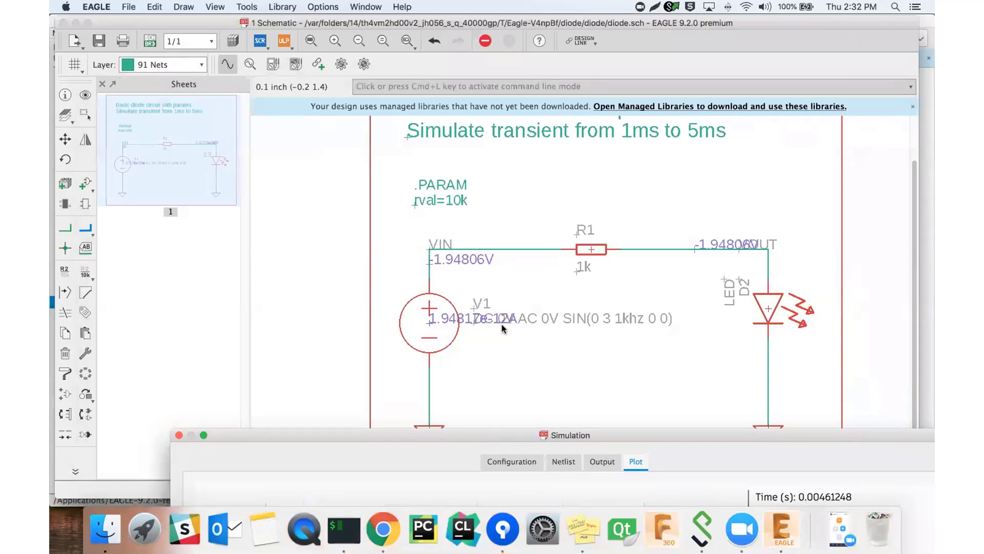
pyautogui.click(179, 434)
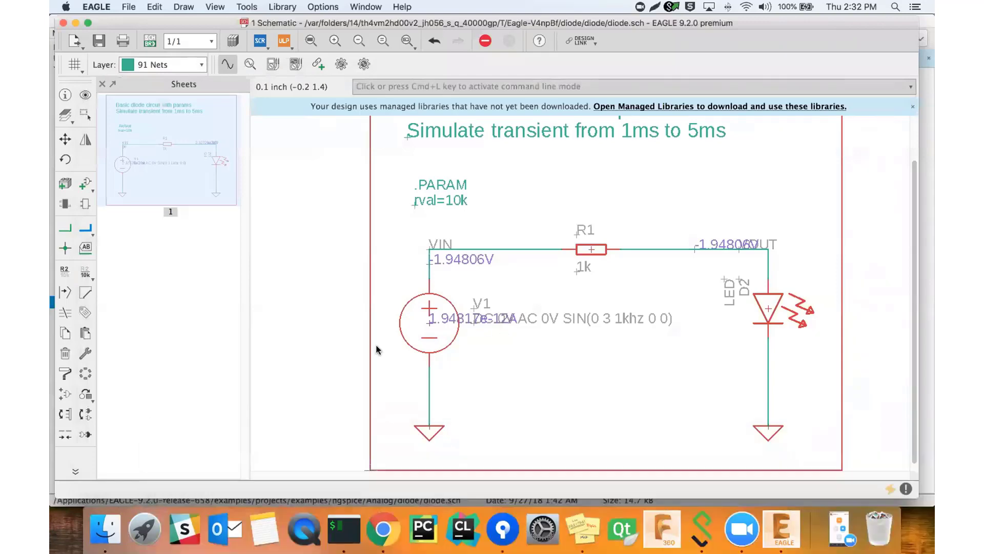
# Move V1's current result label off the source symbol to just below and beside it.
pyautogui.click(251, 64)
pyautogui.moveTo(432, 324); pyautogui.dragTo(447, 354)
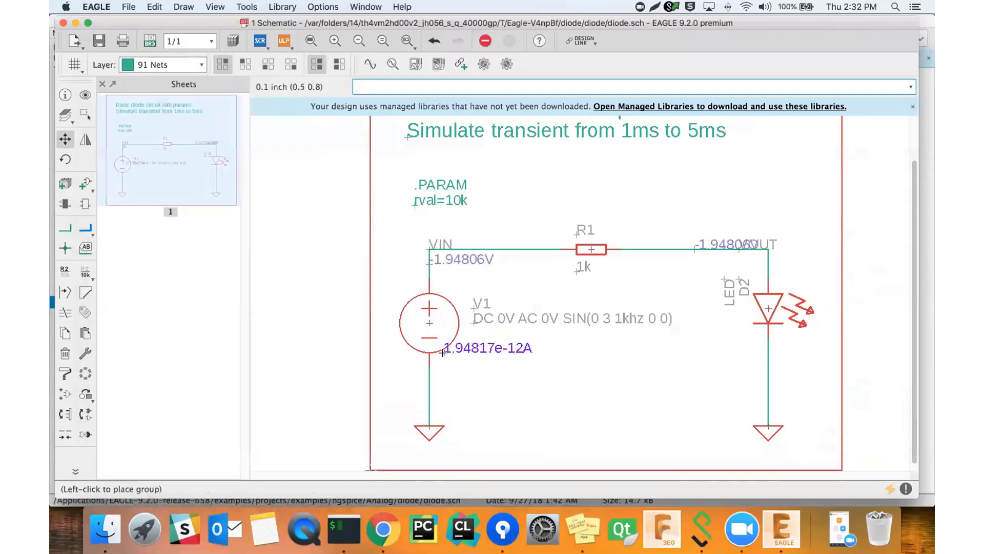
# Rerun the configured transient simulation and compare the plotted waveforms with the voltage labels on the schematic.
pyautogui.write('simulation')
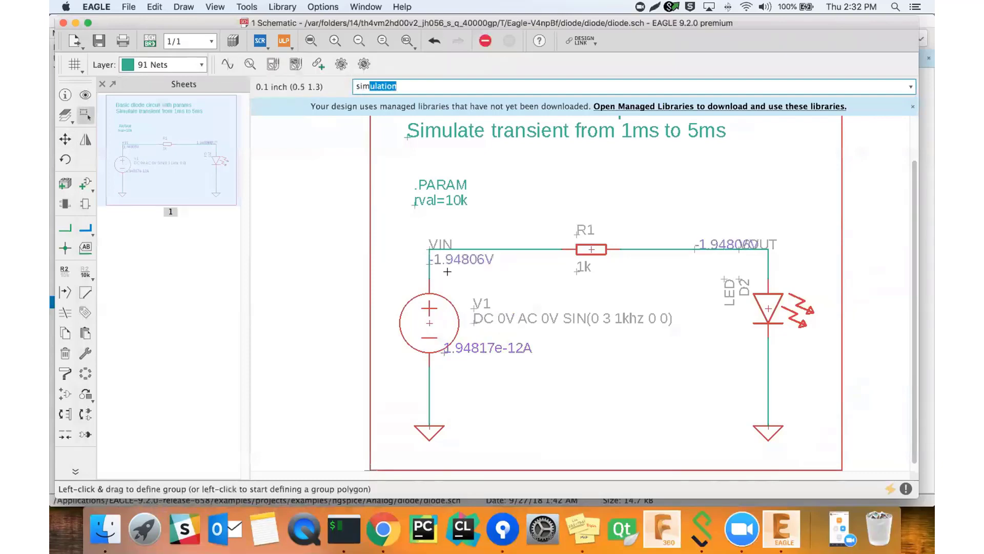
pyautogui.press('Return')
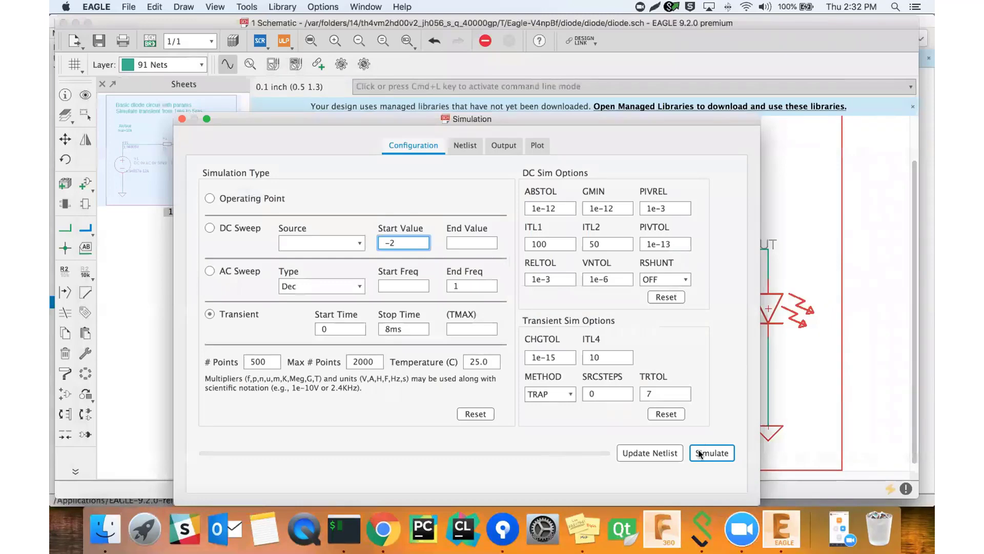
pyautogui.click(699, 454)
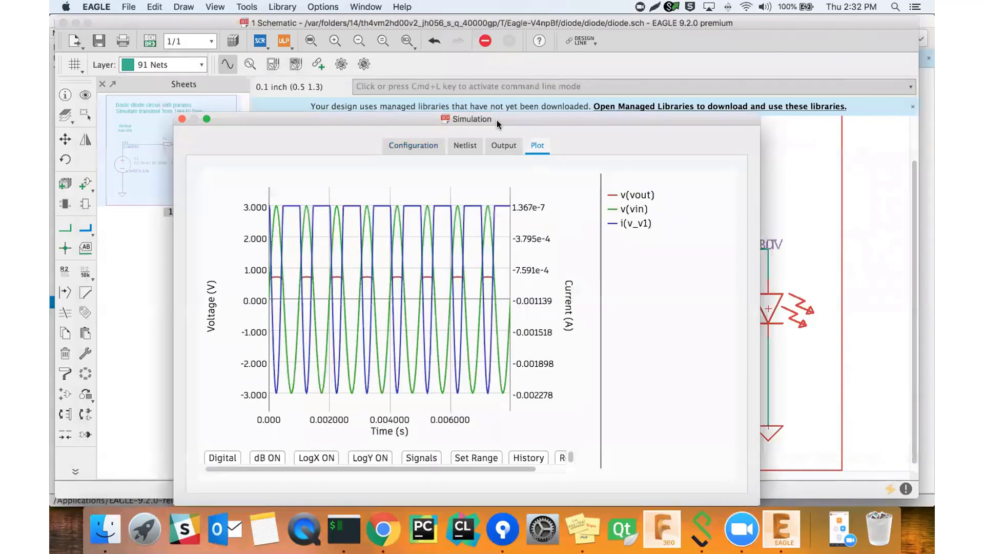
pyautogui.moveTo(496, 120); pyautogui.dragTo(497, 315)
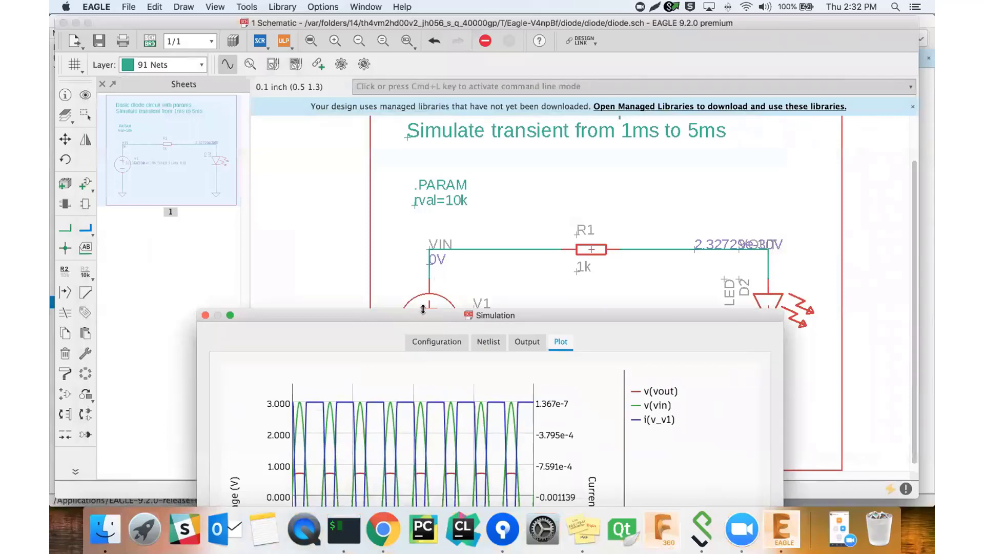
pyautogui.moveTo(368, 428)
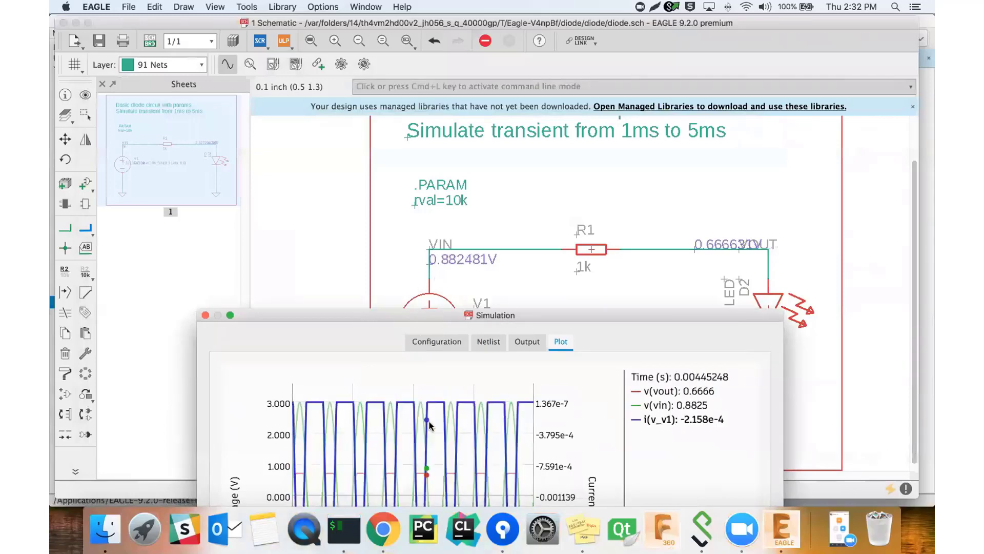
# Widen the Simulation window to fit all plot controls and review its configuration settings.
pyautogui.moveTo(575, 315); pyautogui.dragTo(503, 73)
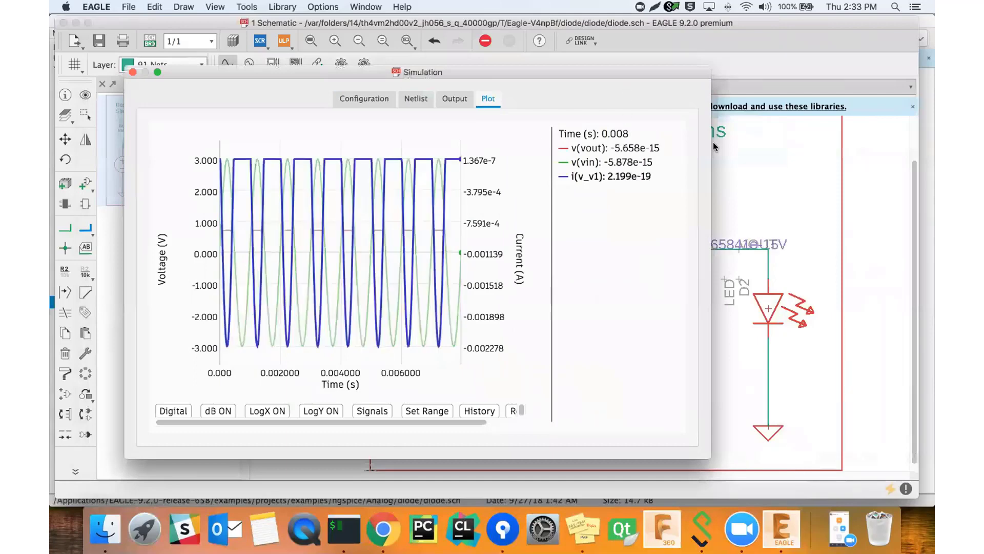
pyautogui.moveTo(710, 142); pyautogui.dragTo(809, 141)
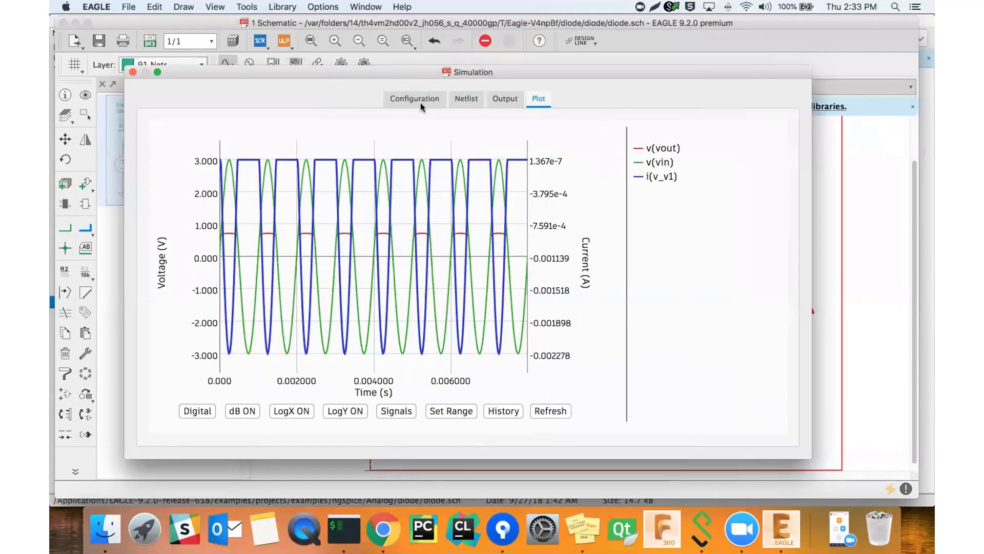
pyautogui.click(420, 100)
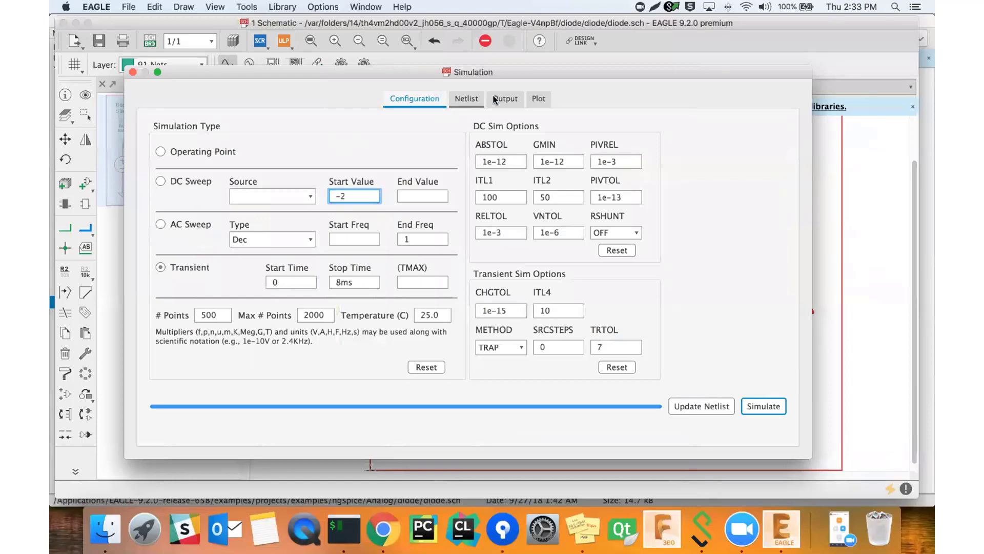
# Zoom the waveform plot into about two cycles between 0.0028 and 0.0047 s and trace the signal values.
pyautogui.click(538, 98)
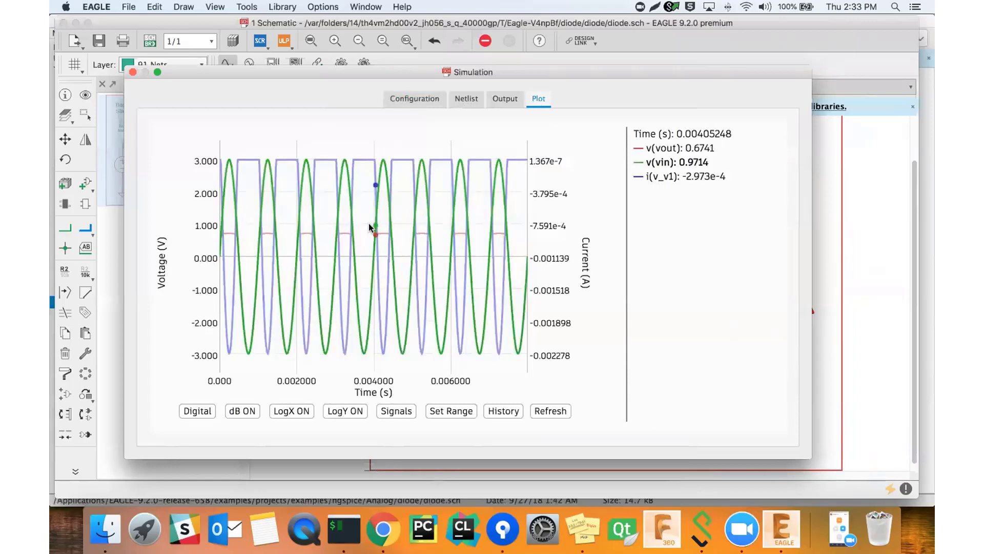
pyautogui.moveTo(360, 226); pyautogui.dragTo(434, 220)
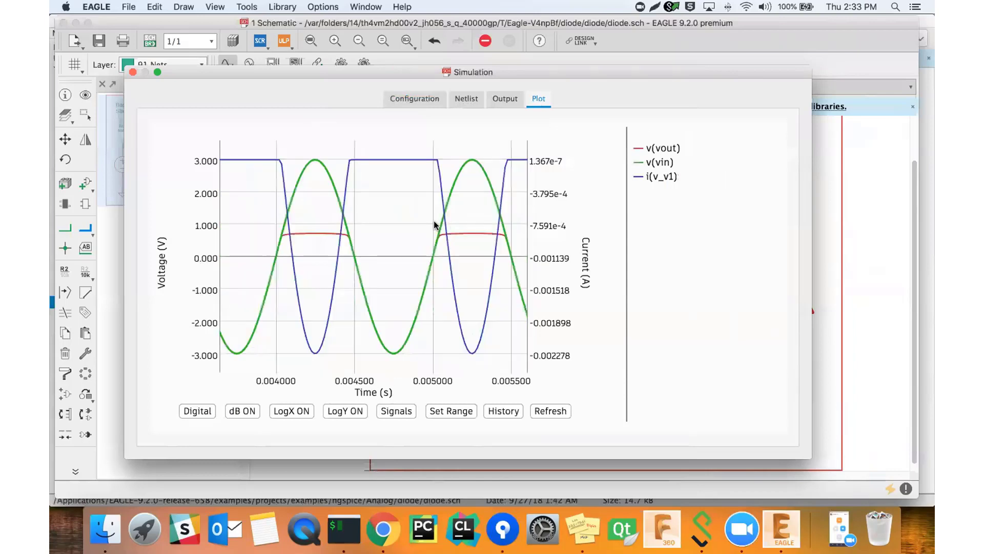
pyautogui.click(360, 220)
pyautogui.doubleClick(361, 220)
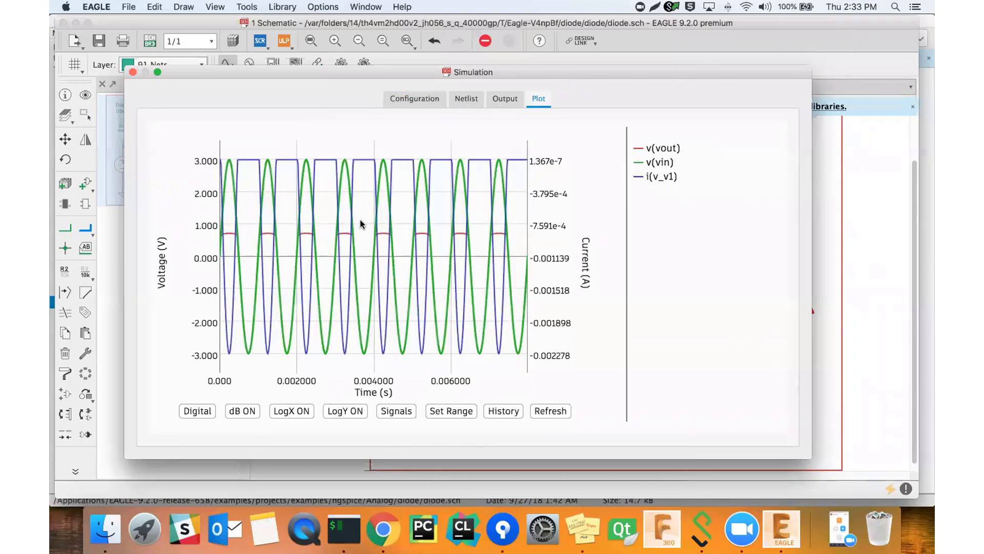
pyautogui.moveTo(326, 220); pyautogui.dragTo(398, 241)
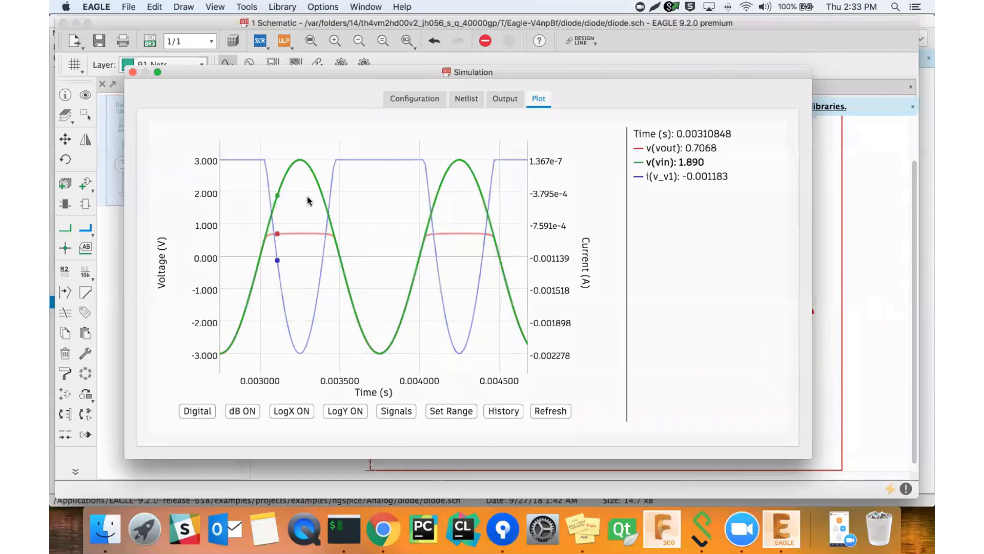
pyautogui.click(330, 201)
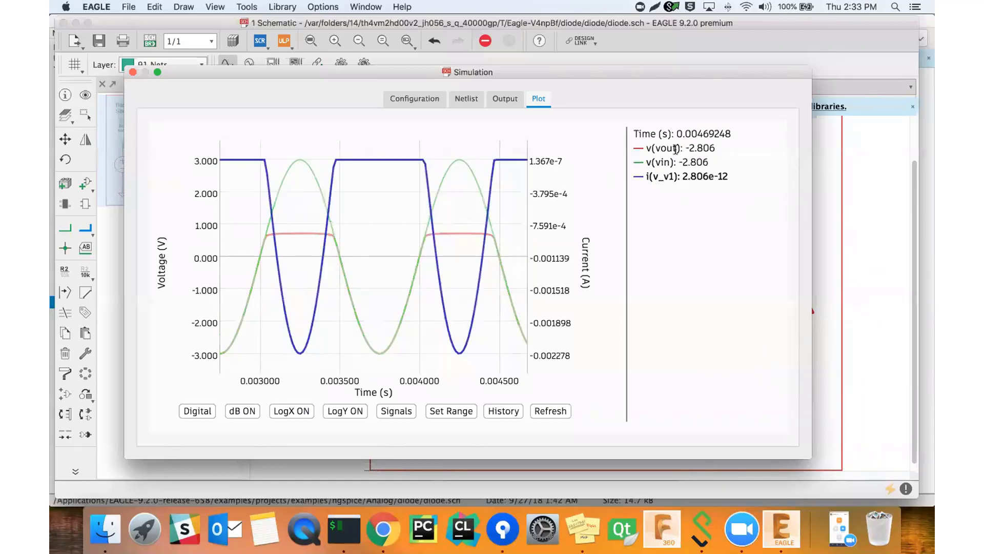
# Compare the plot readings with the schematic's voltage and current labels, and close the Simulation window.
pyautogui.moveTo(430, 76); pyautogui.dragTo(517, 388)
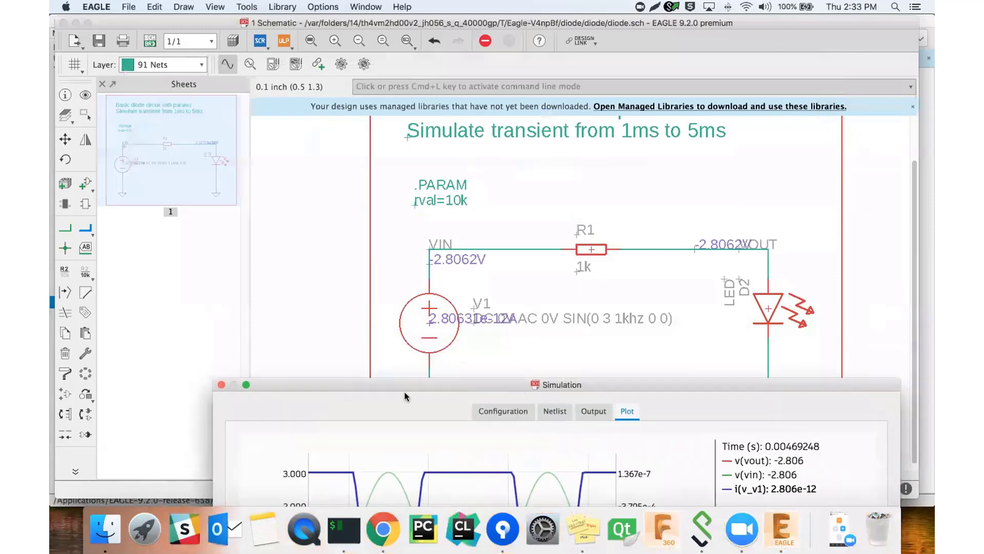
pyautogui.click(221, 384)
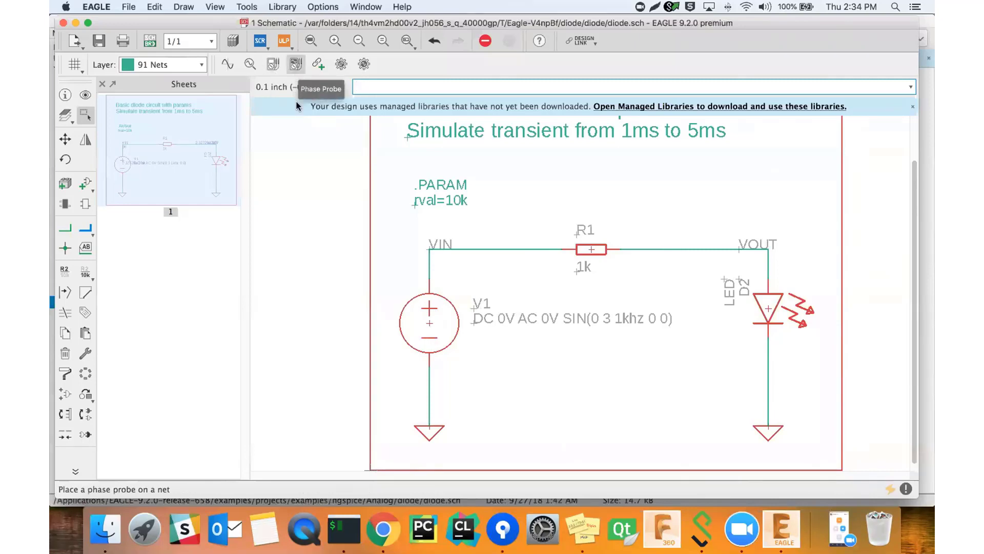
# Place a voltage probe on the VOUT net near the VOUT label, with its text above the label.
pyautogui.scroll(-3, 356, 251)
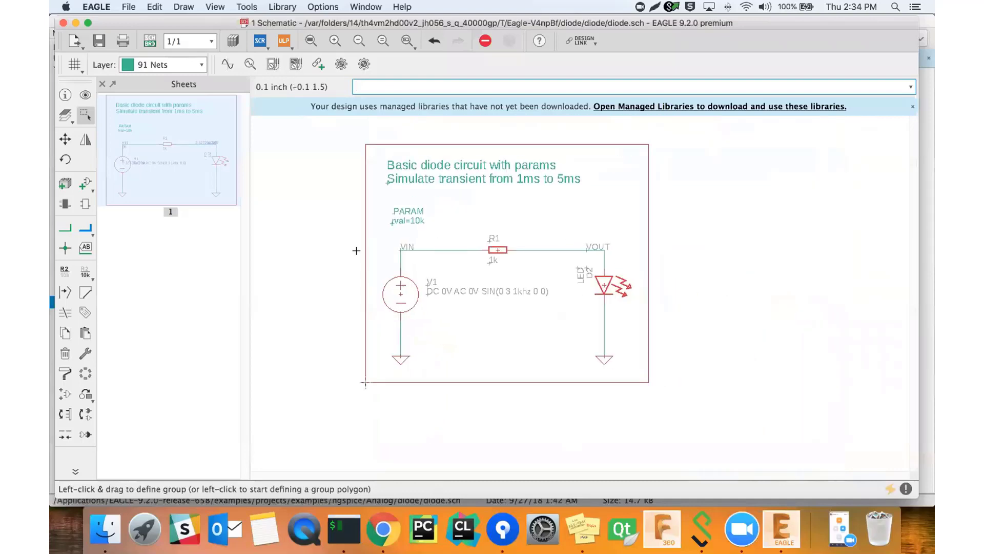
pyautogui.scroll(2, 379, 242)
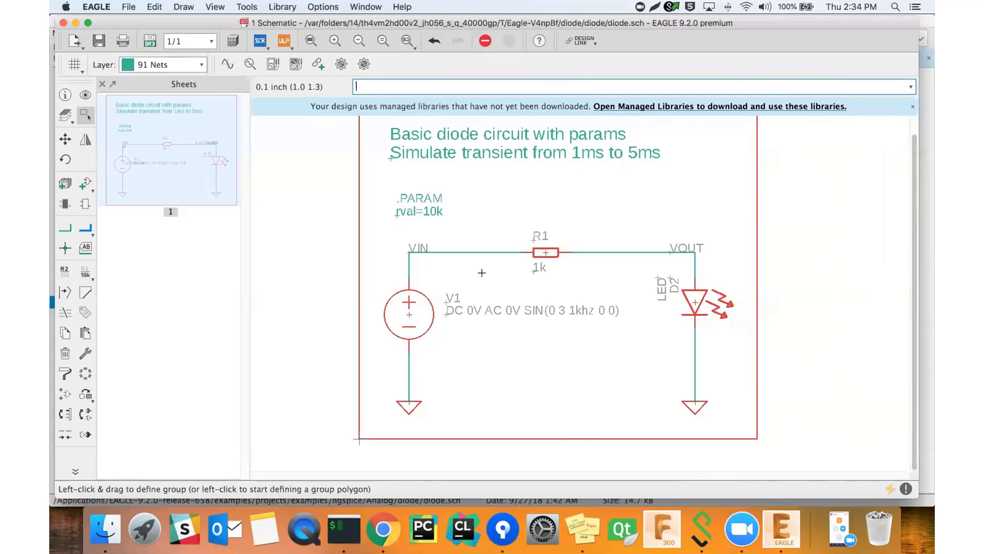
pyautogui.click(267, 64)
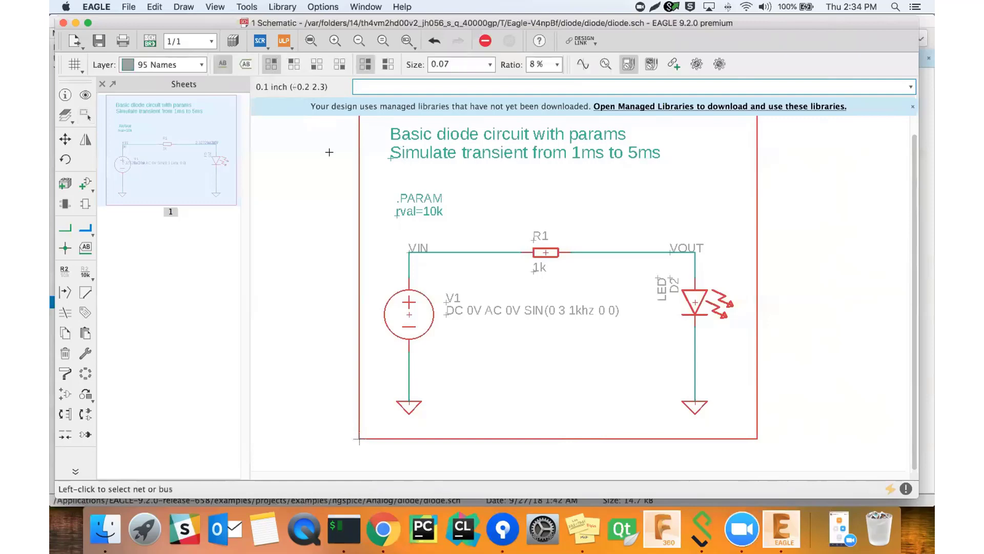
pyautogui.press('Escape')
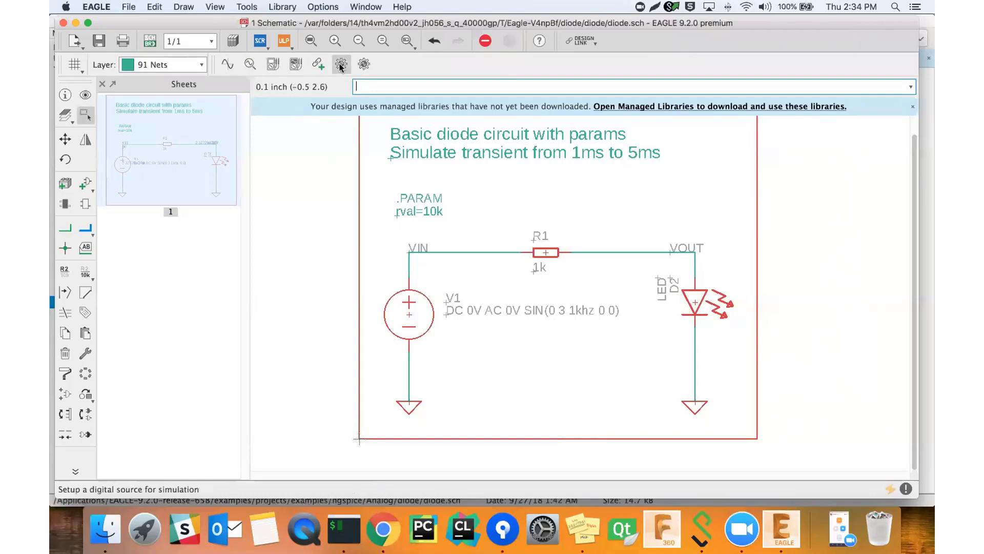
pyautogui.click(273, 64)
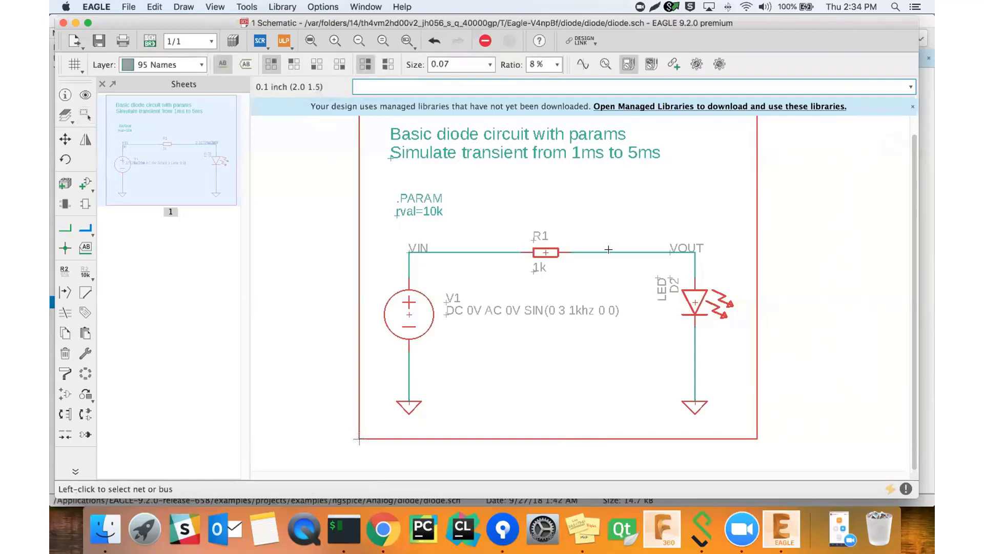
pyautogui.click(658, 251)
pyautogui.click(682, 199)
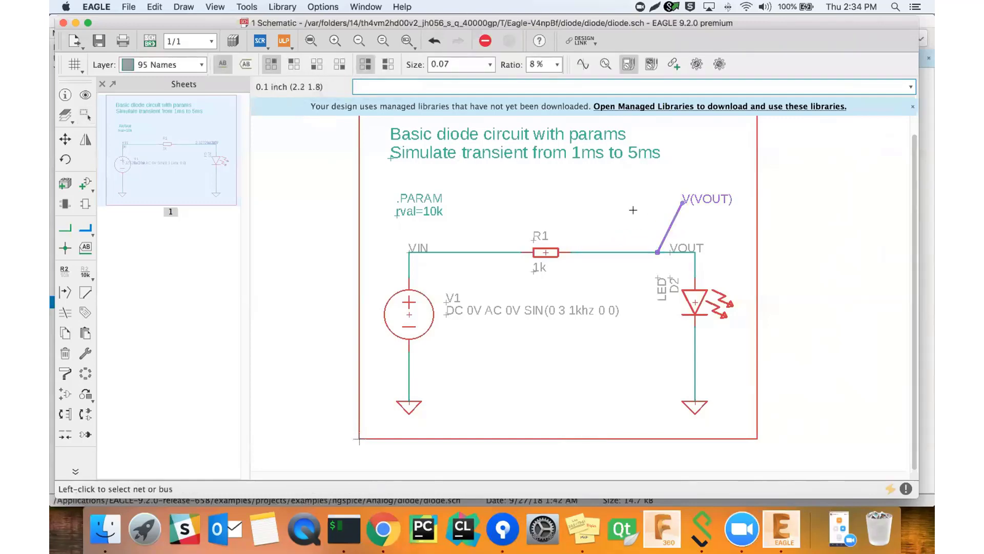
pyautogui.press('Escape')
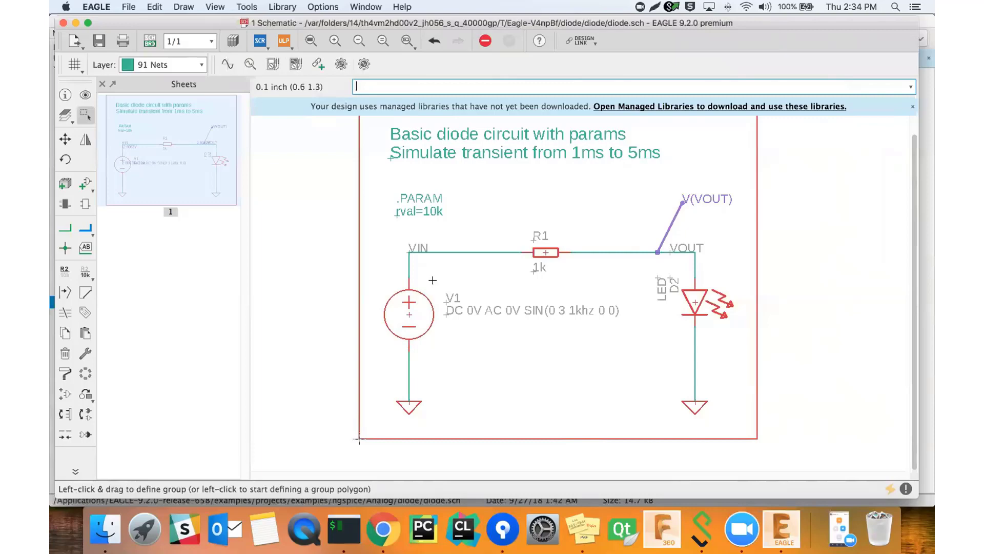
# Rerun the transient simulation with the VOUT voltage probe in place, view the plot, and close the Simulation window.
pyautogui.press('super+s')
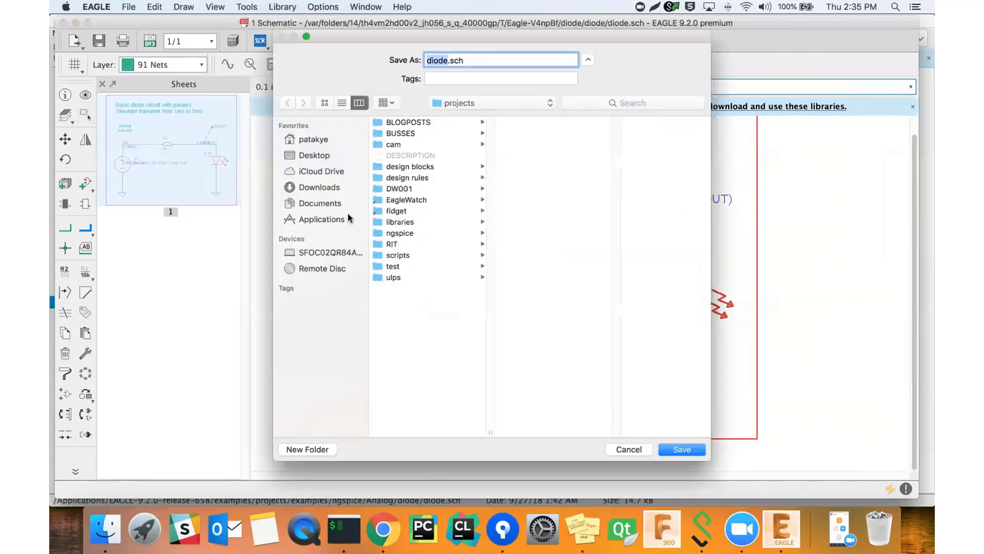
pyautogui.press('Escape')
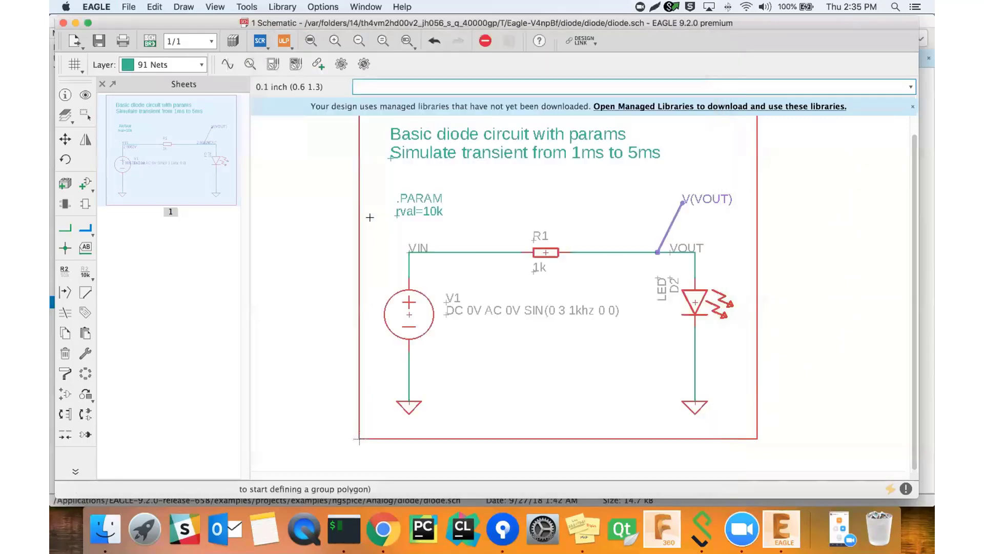
pyautogui.write('simulation')
pyautogui.press('Return')
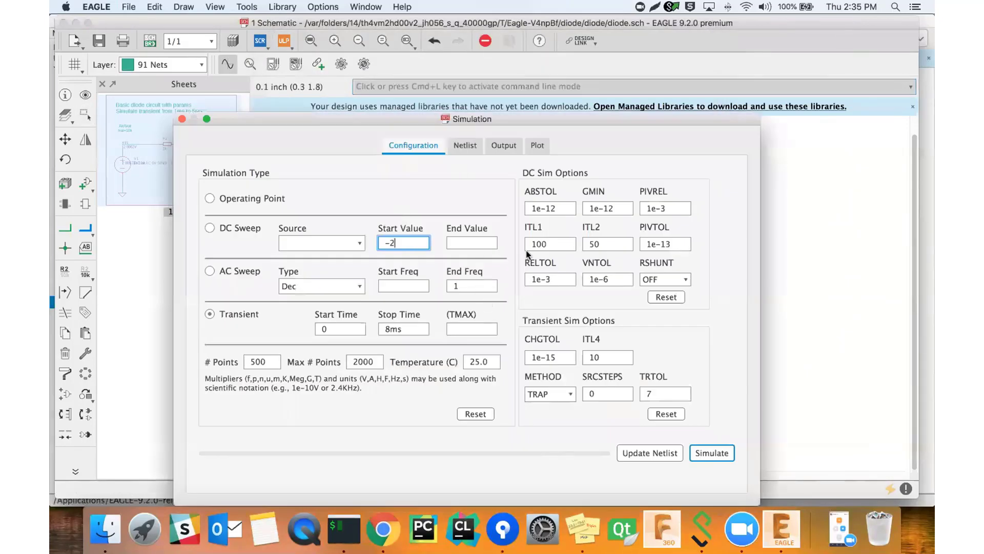
pyautogui.click(713, 453)
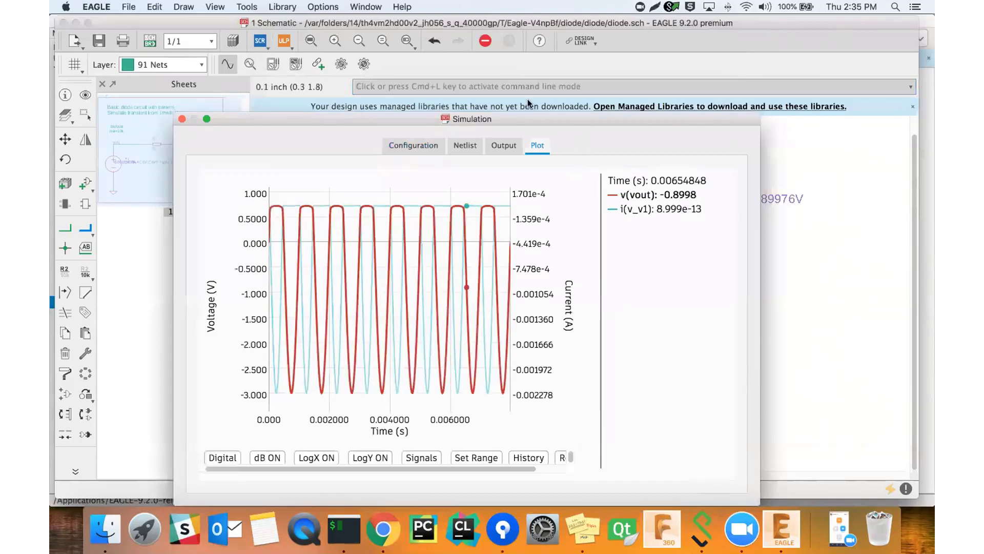
pyautogui.moveTo(597, 119); pyautogui.dragTo(520, 68)
pyautogui.moveTo(683, 240); pyautogui.dragTo(819, 228)
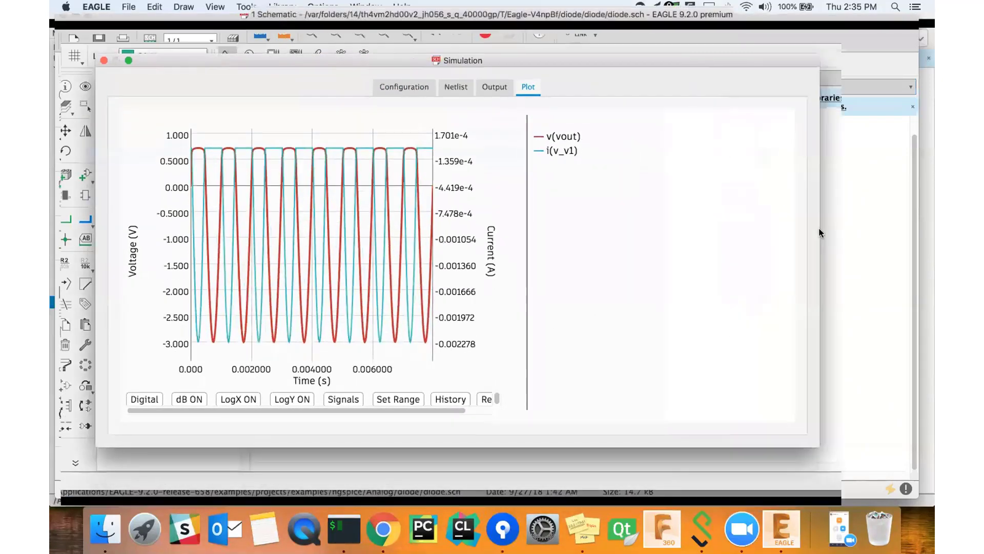
pyautogui.click(103, 69)
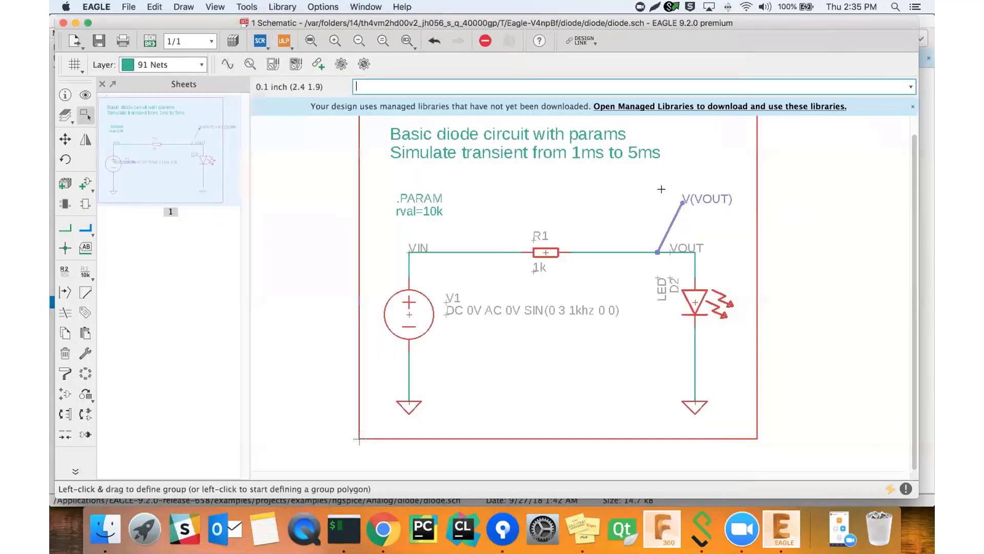
# Delete the V(VOUT) voltage probe from the schematic.
pyautogui.moveTo(661, 188); pyautogui.dragTo(718, 213)
pyautogui.press('Delete')
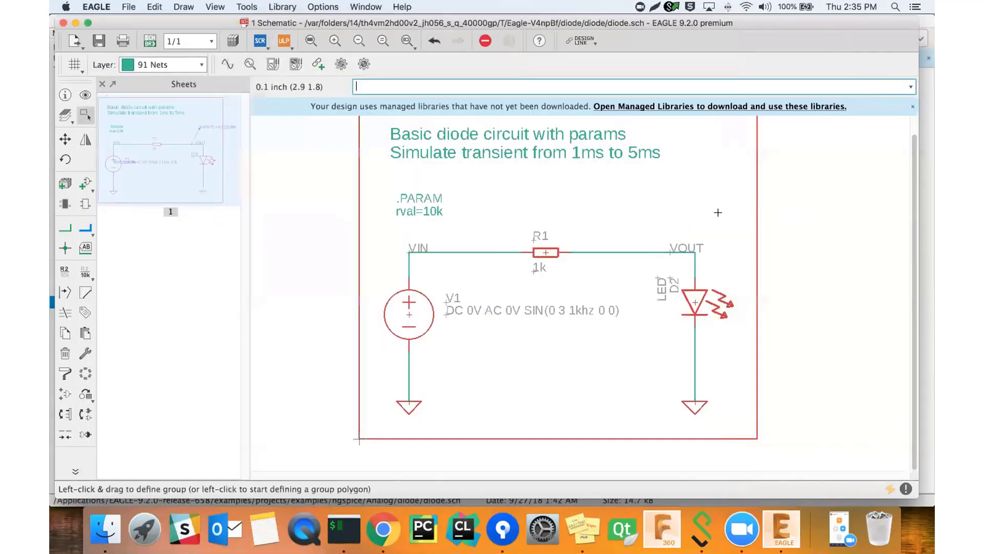
pyautogui.press('super+s')
pyautogui.press('Escape')
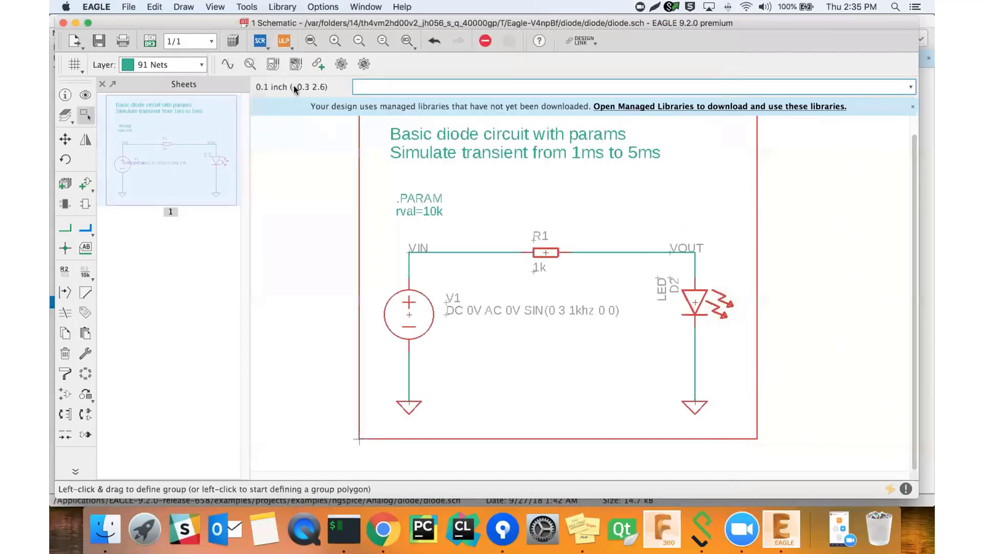
# Place a voltage probe on the VOUT net midway between R1 and the diode, with its text above the wire.
pyautogui.click(270, 66)
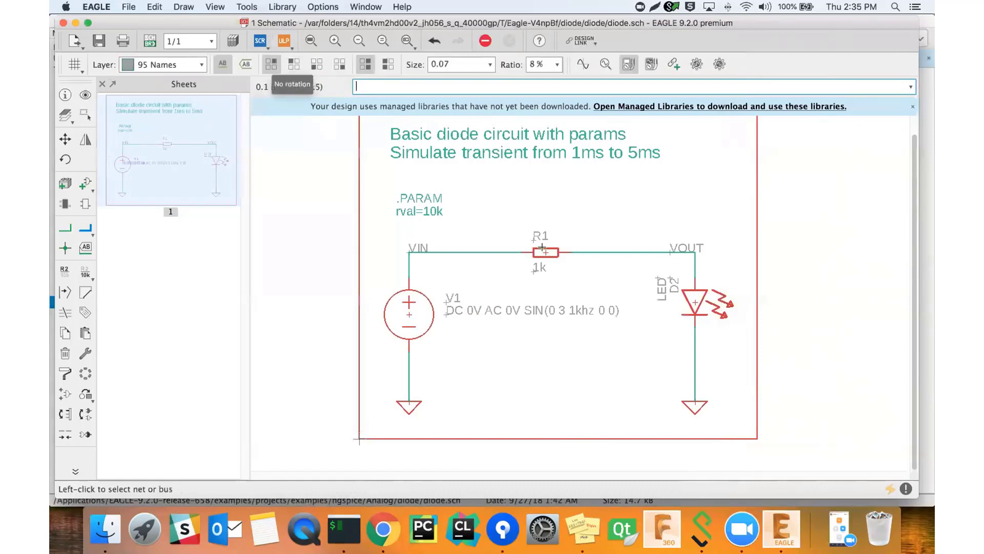
pyautogui.click(628, 249)
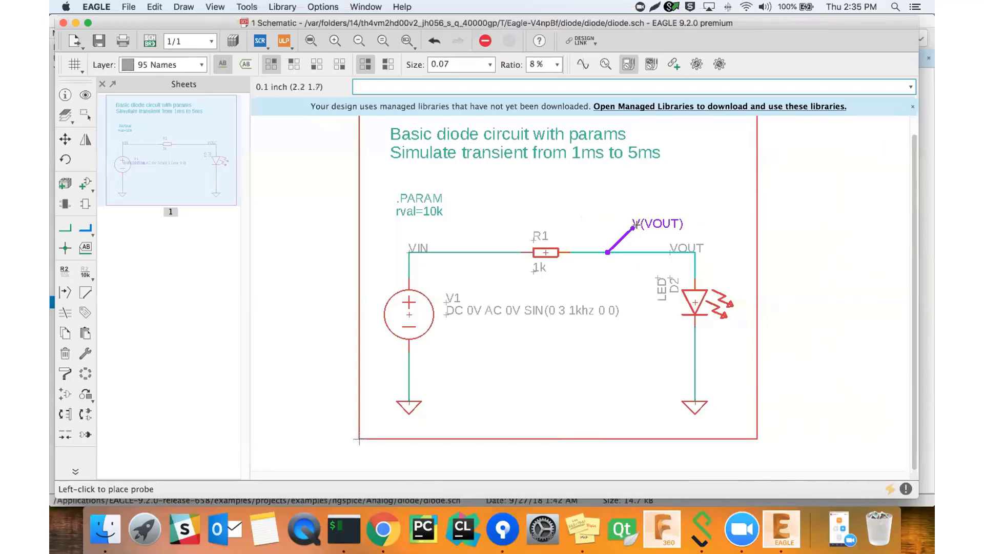
pyautogui.click(642, 216)
pyautogui.press('Escape')
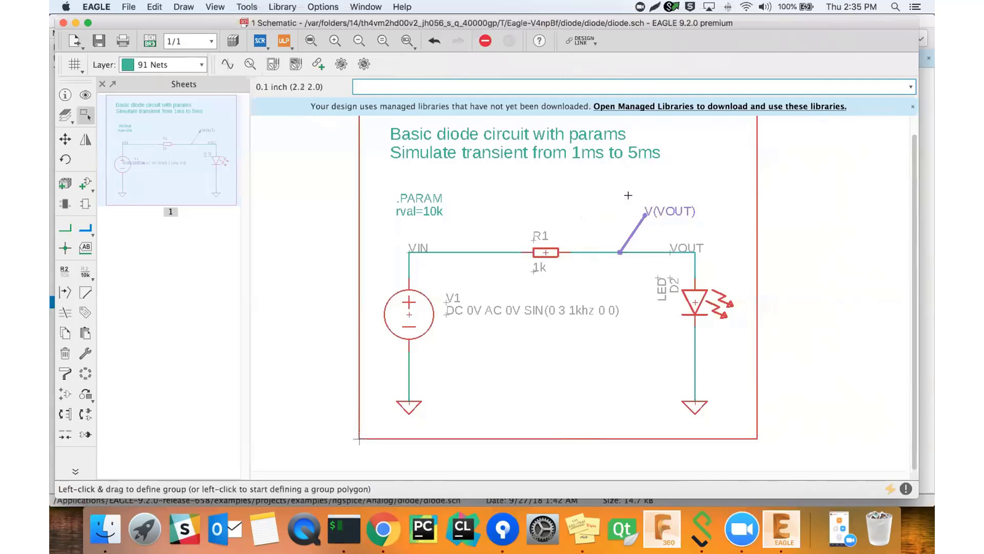
pyautogui.click(291, 67)
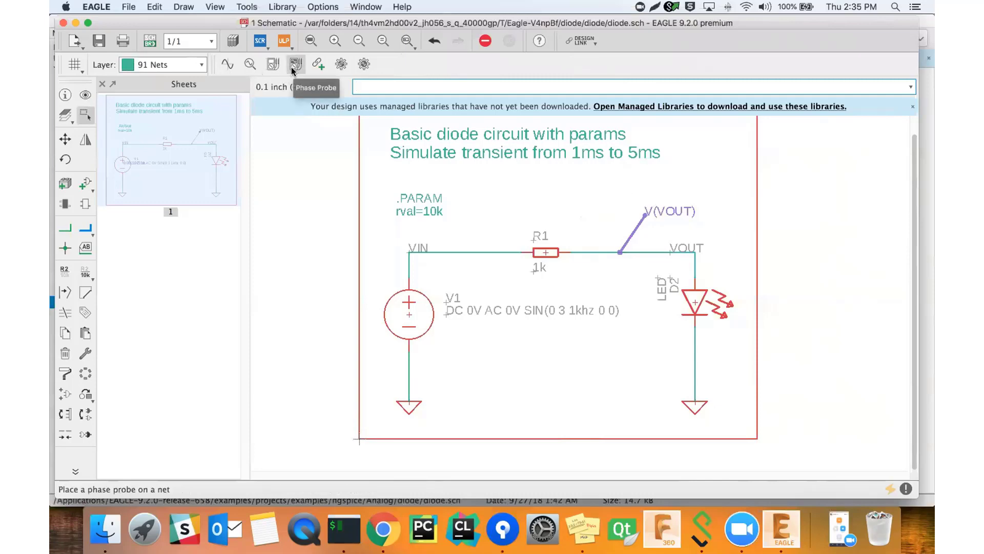
pyautogui.press('Escape')
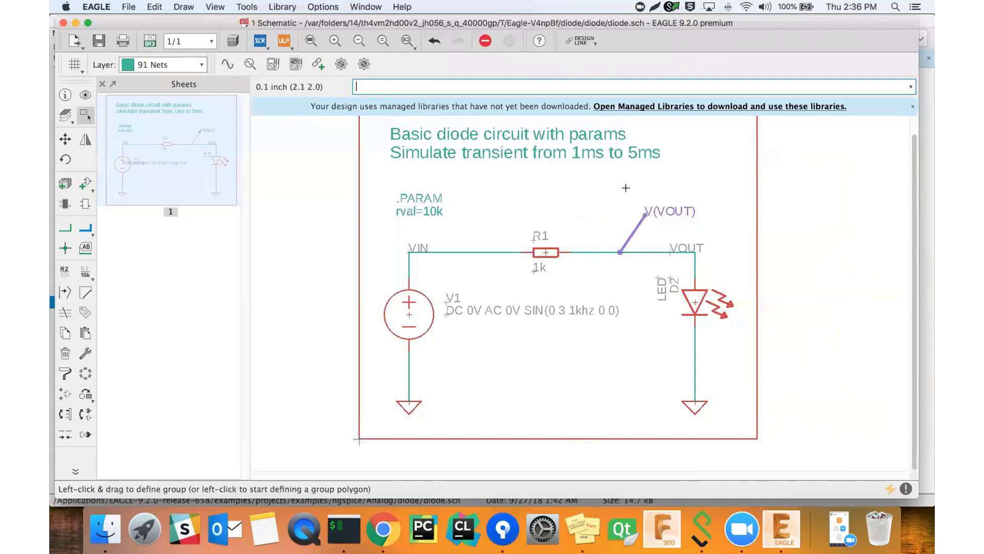
# Select the V(VOUT) voltage probe between R1 and the diode and delete it from the schematic.
pyautogui.moveTo(626, 188); pyautogui.dragTo(693, 224)
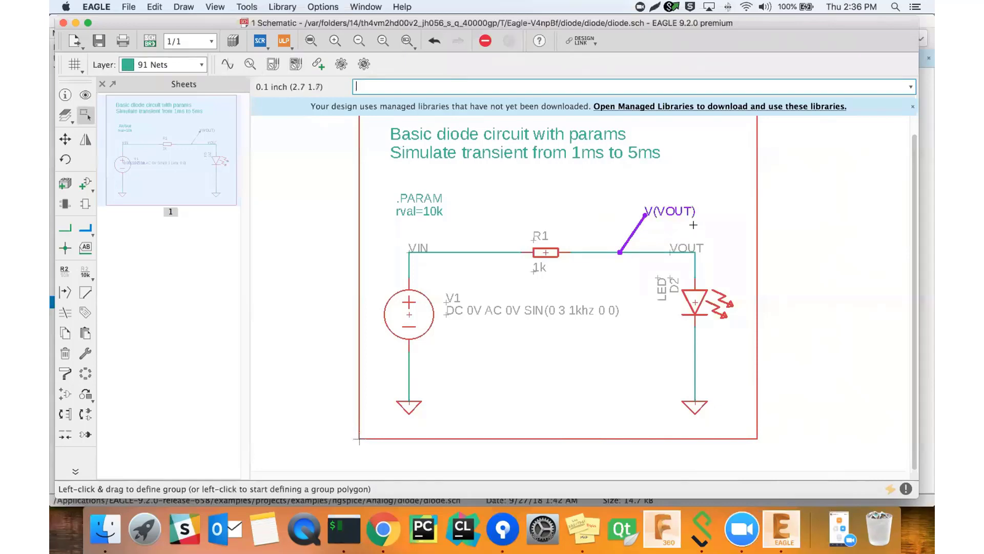
pyautogui.press('Delete')
pyautogui.press('super+shift+s')
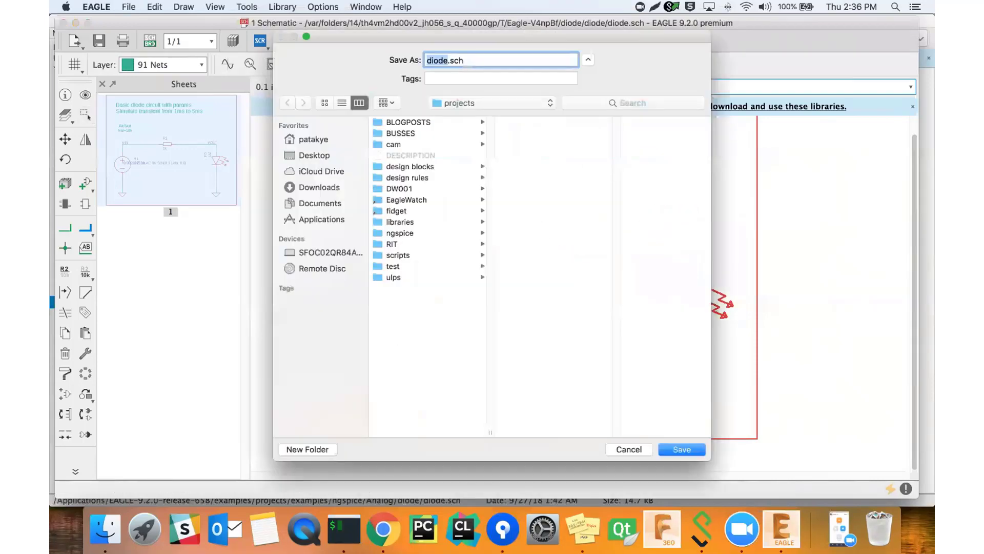
pyautogui.press('Escape')
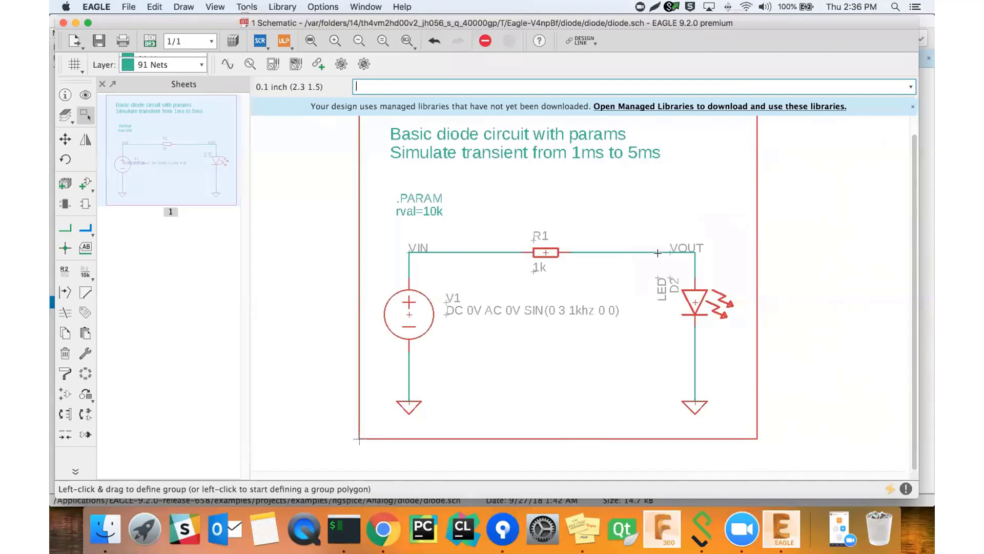
# Open the Simulation window and rerun the transient simulation without any voltage probe on the schematic.
pyautogui.write('sim')
pyautogui.press('Return')
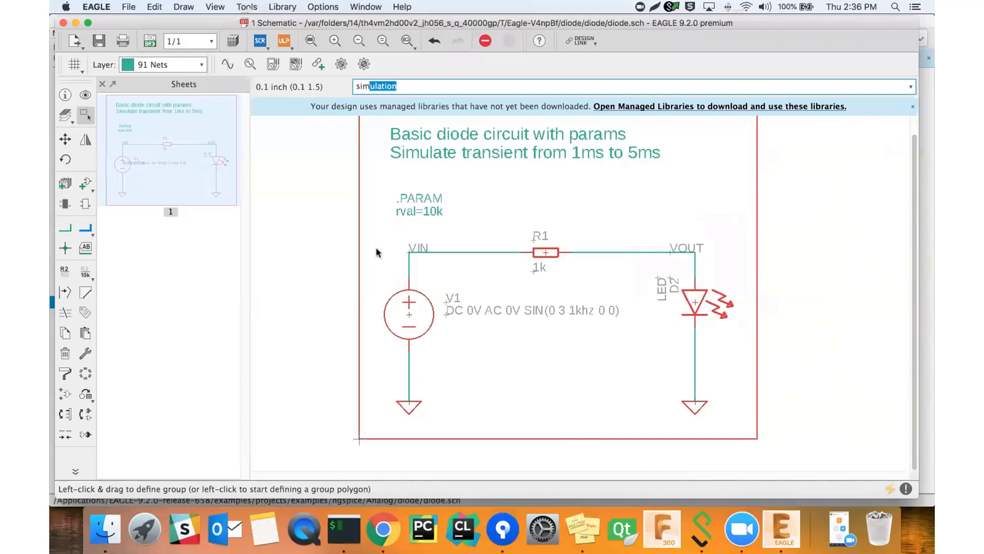
pyautogui.moveTo(355, 125); pyautogui.dragTo(327, 66)
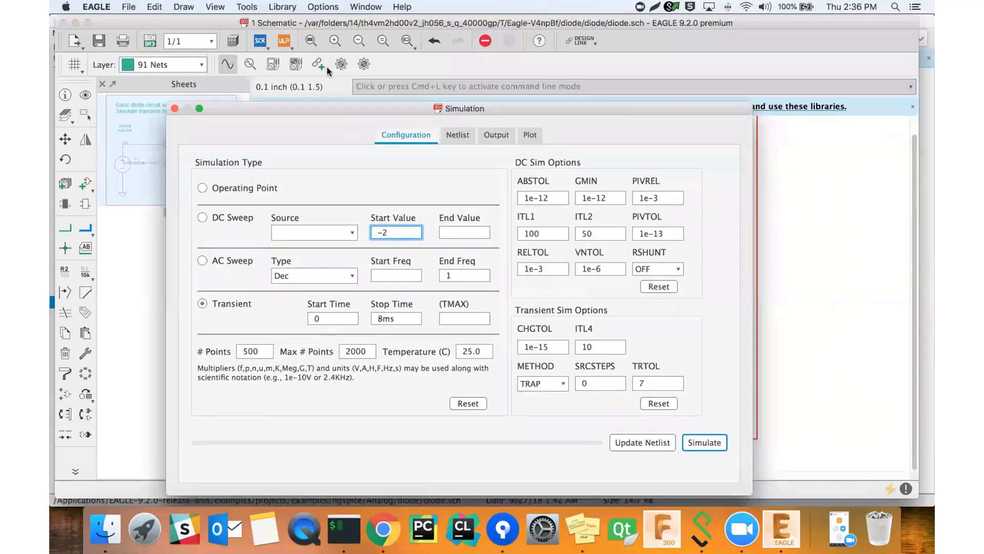
pyautogui.click(680, 400)
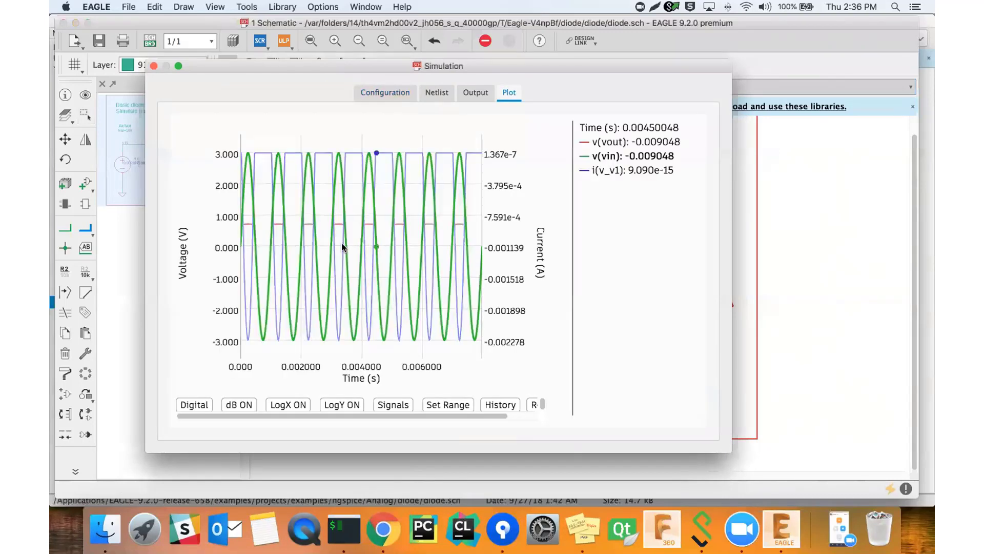
# Zoom the plot to about 0.0027 to 0.0047 s, and widen and reposition the Simulation window so all plot controls fit.
pyautogui.moveTo(373, 243); pyautogui.dragTo(384, 246)
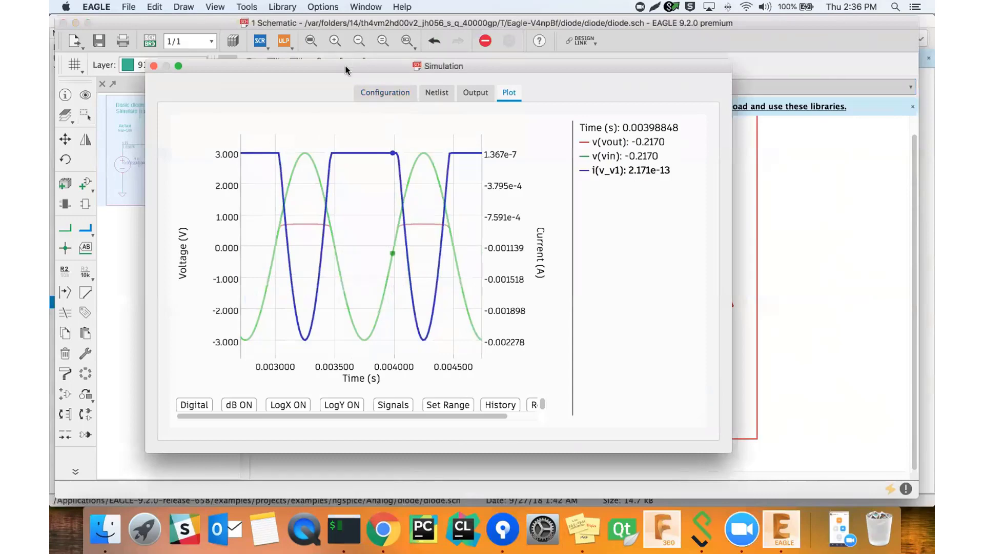
pyautogui.moveTo(346, 68); pyautogui.dragTo(271, 76)
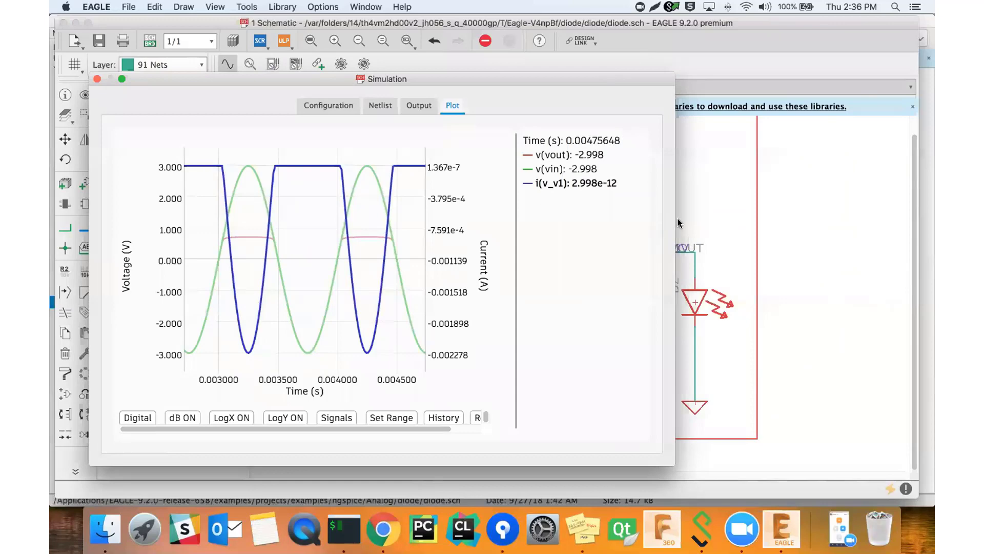
pyautogui.moveTo(675, 223); pyautogui.dragTo(755, 221)
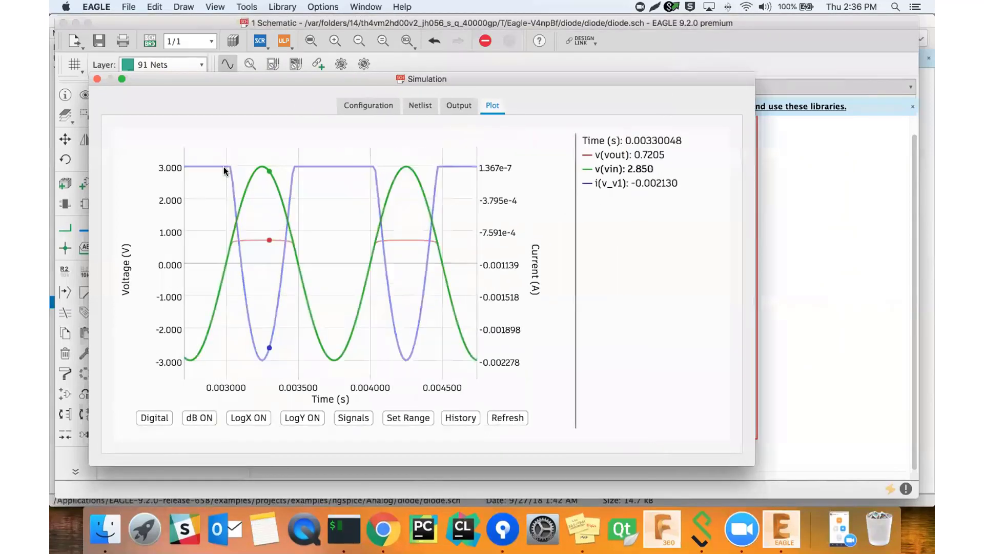
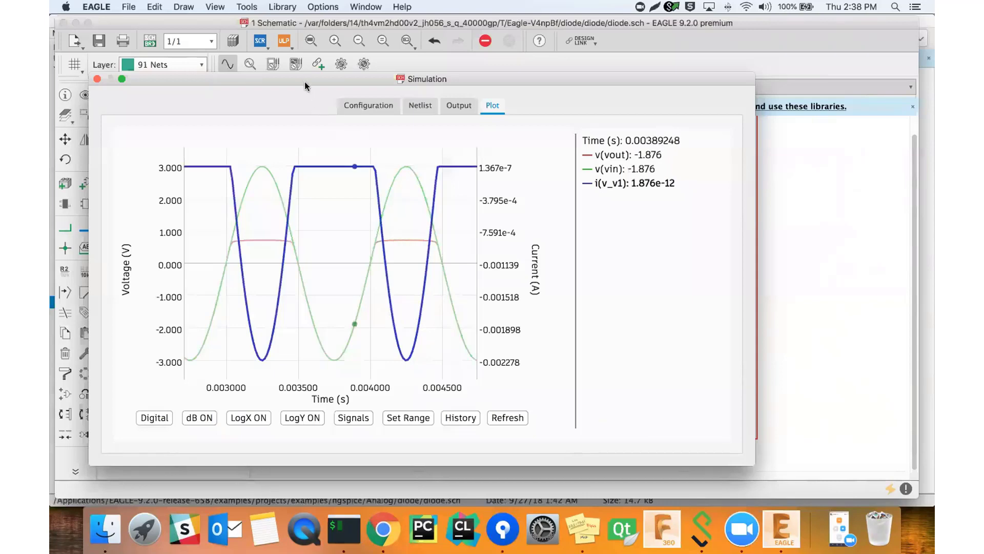
pyautogui.moveTo(297, 78); pyautogui.dragTo(373, 235)
pyautogui.moveTo(347, 157); pyautogui.dragTo(316, 117)
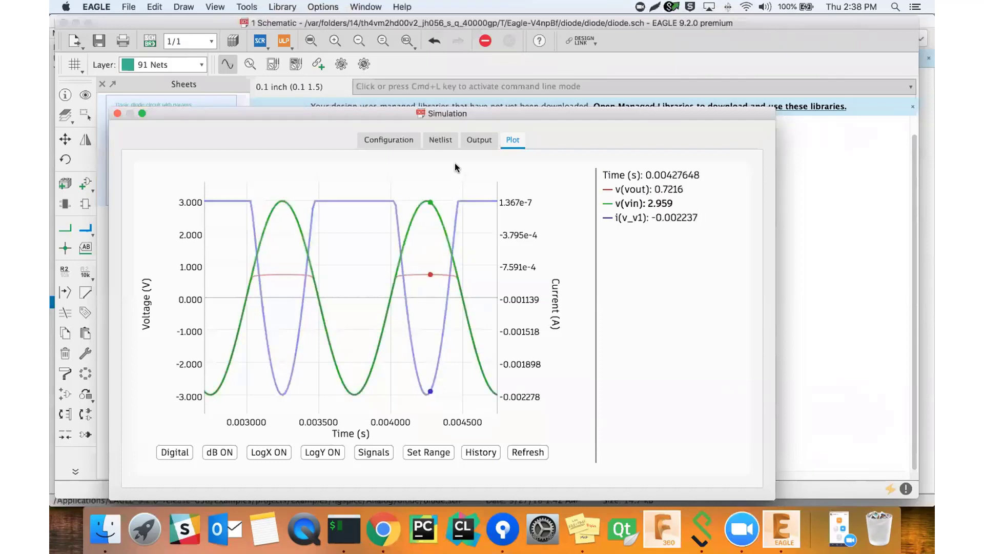
pyautogui.moveTo(475, 118); pyautogui.dragTo(476, 76)
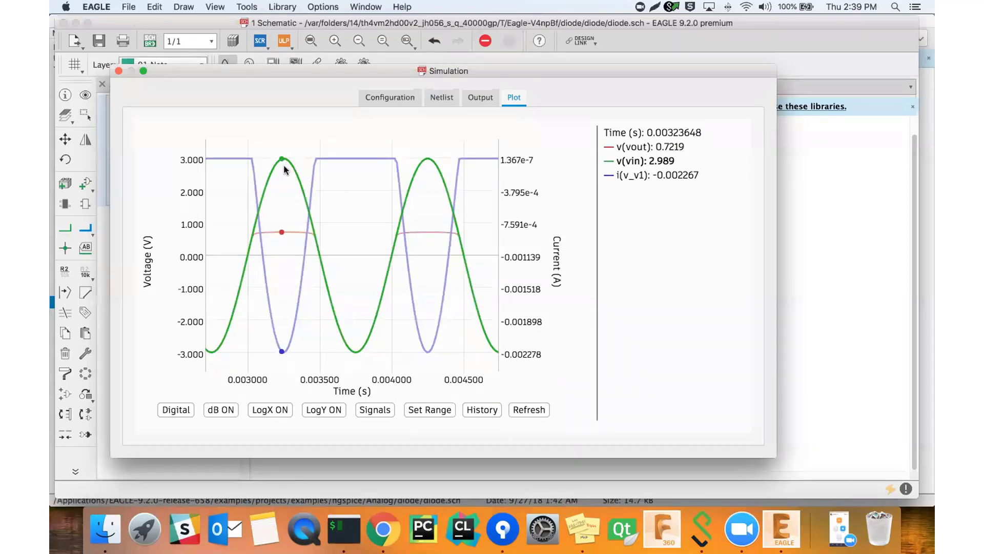
# Zoom the plot to about 0.0018 to 0.0039 s, measure between two adjacent v(vin) peaks, and close the measurement table.
pyautogui.scroll(-5, 348, 205)
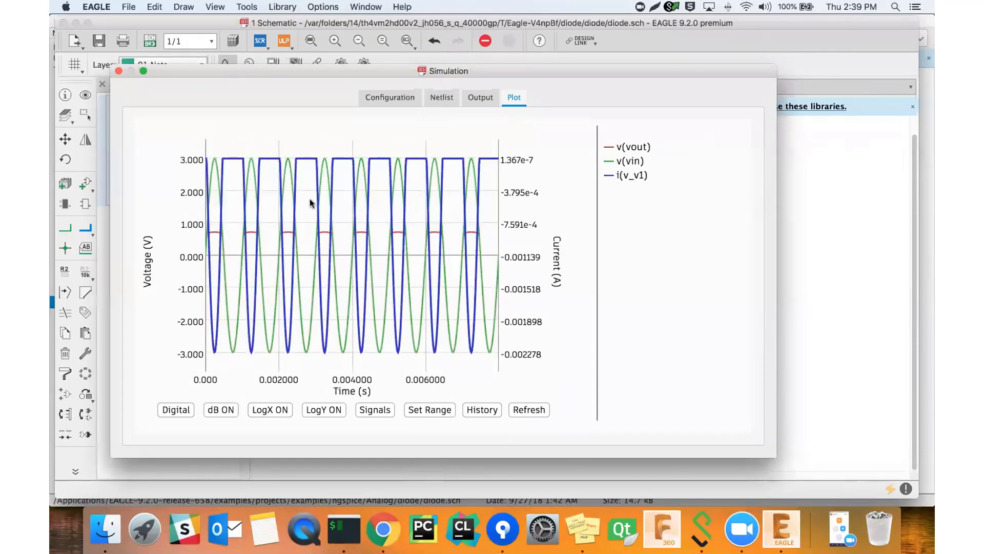
pyautogui.moveTo(270, 200); pyautogui.dragTo(348, 213)
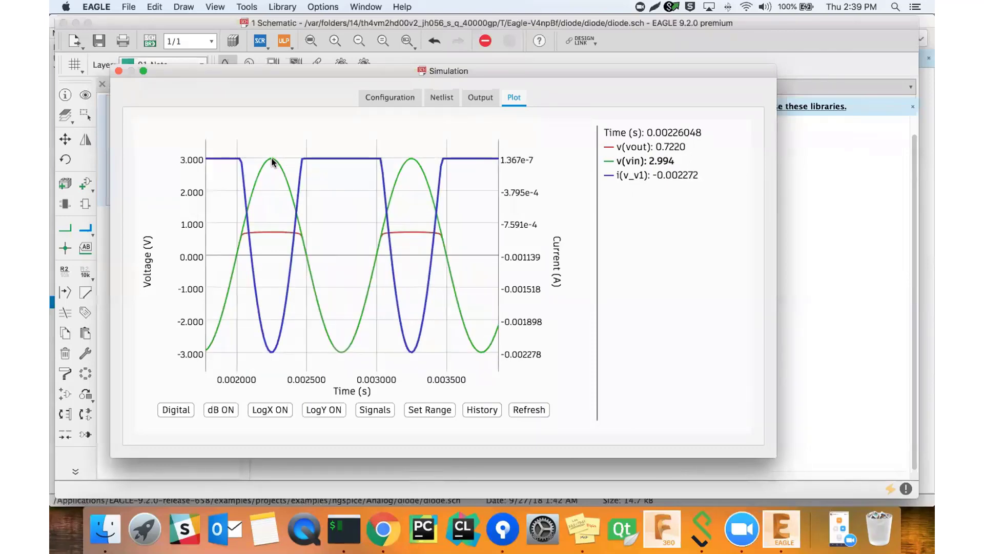
pyautogui.click(412, 159)
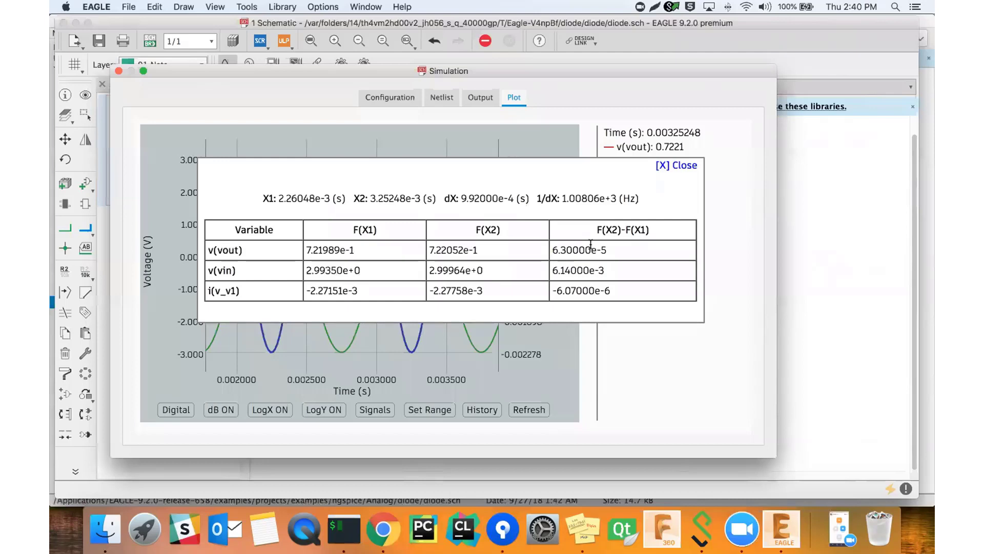
pyautogui.press('Escape')
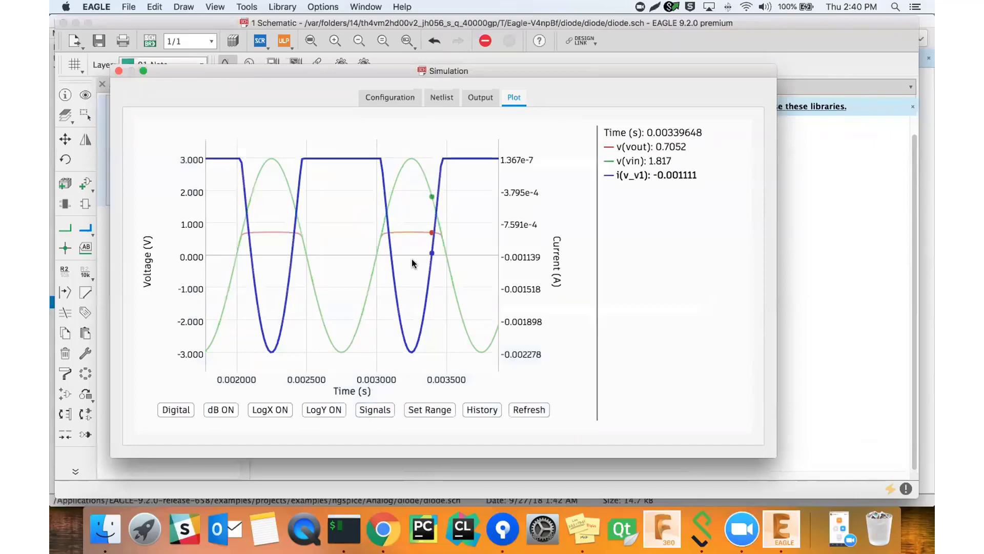
# Clear all signals in the plot's signal selection, enable only v(vout), and apply the changes.
pyautogui.click(375, 409)
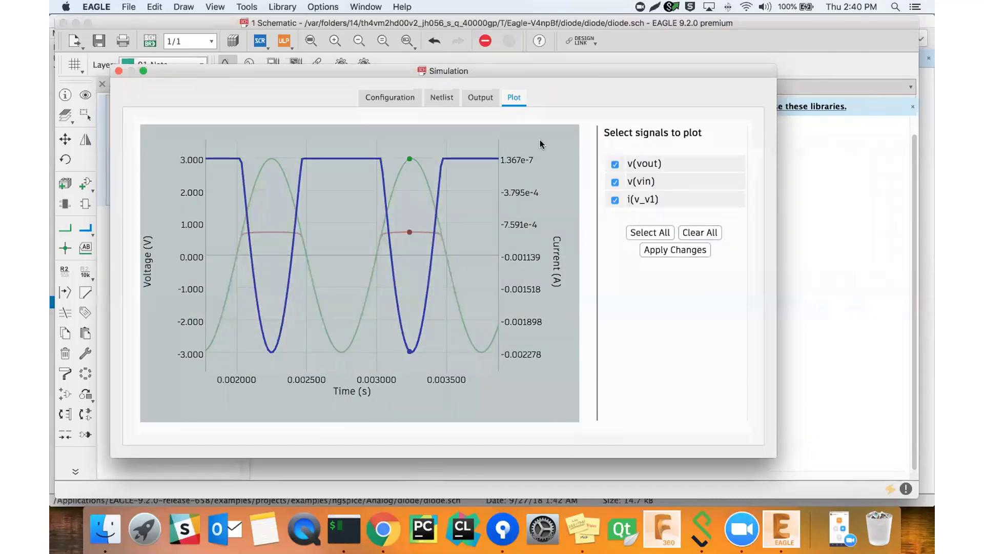
pyautogui.click(663, 250)
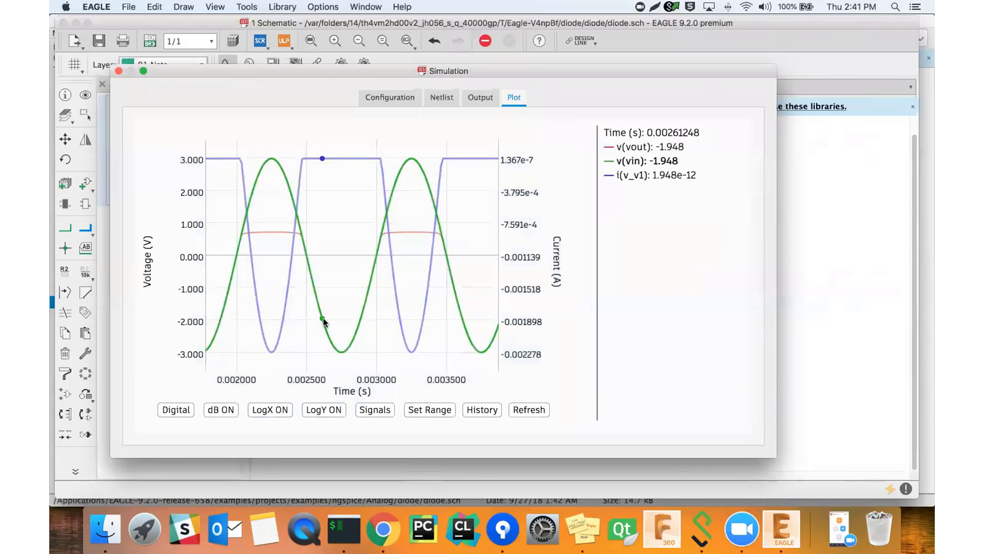
pyautogui.click(375, 410)
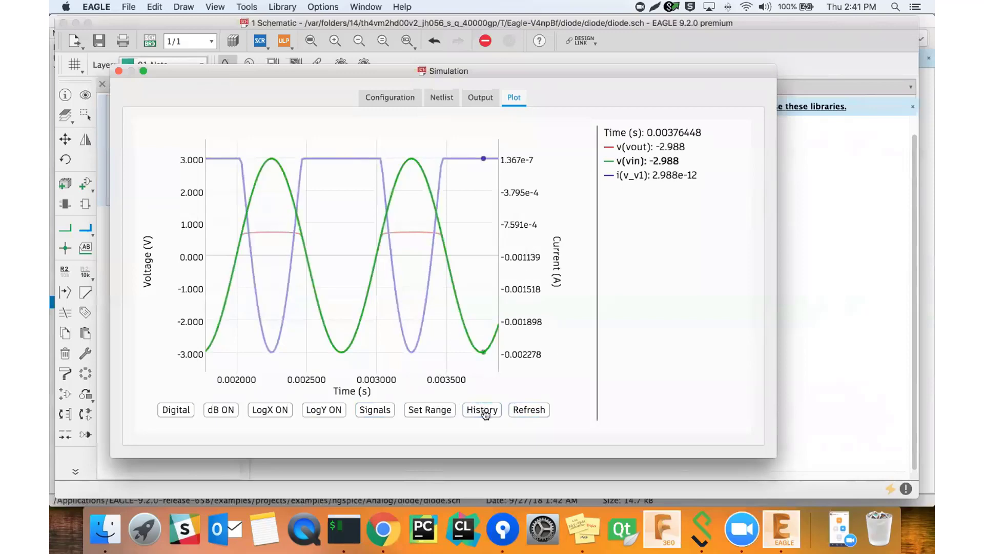
pyautogui.click(374, 410)
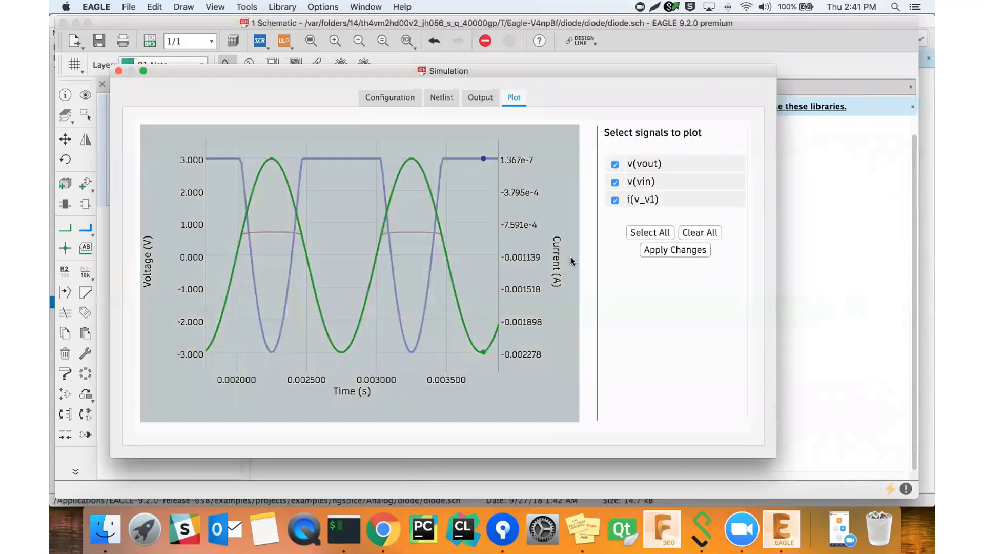
pyautogui.click(684, 233)
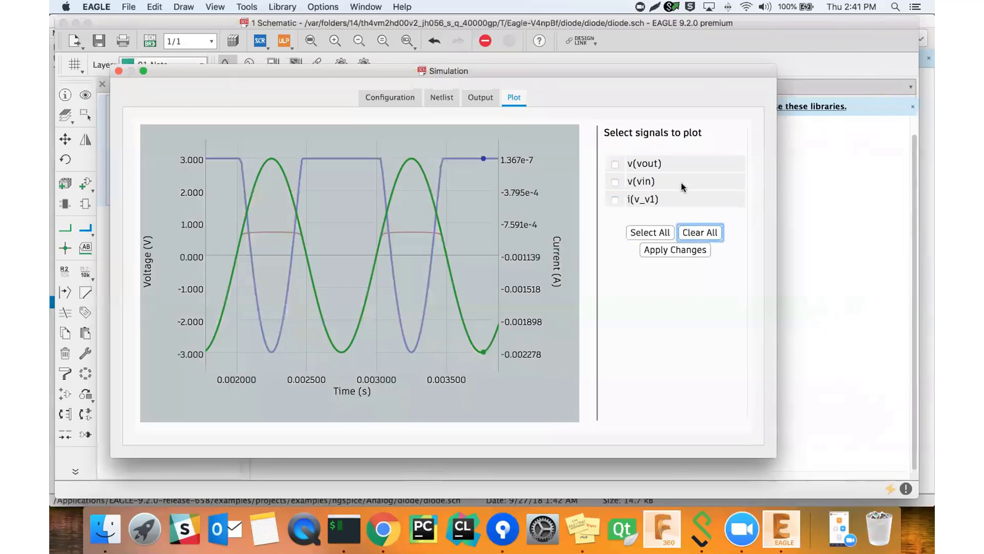
pyautogui.click(615, 164)
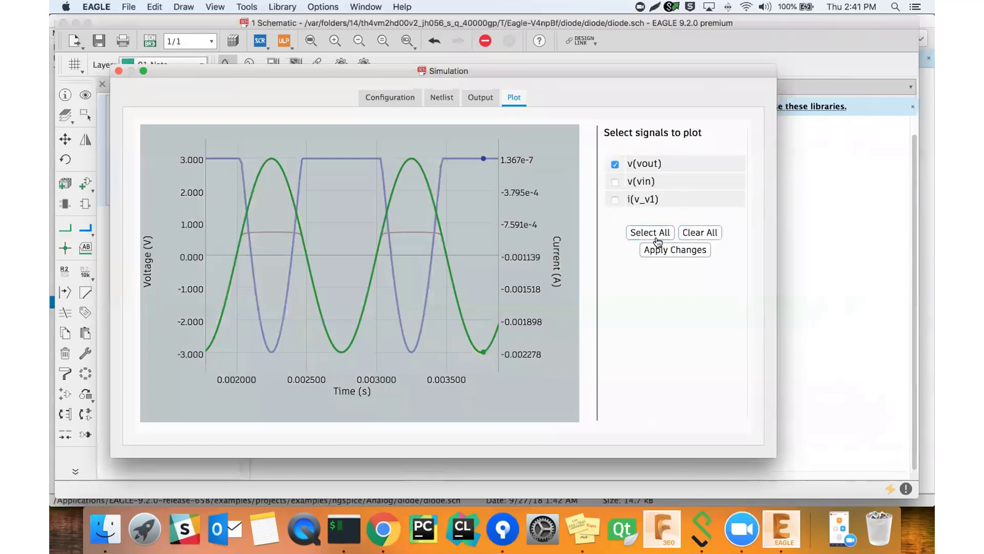
pyautogui.click(687, 255)
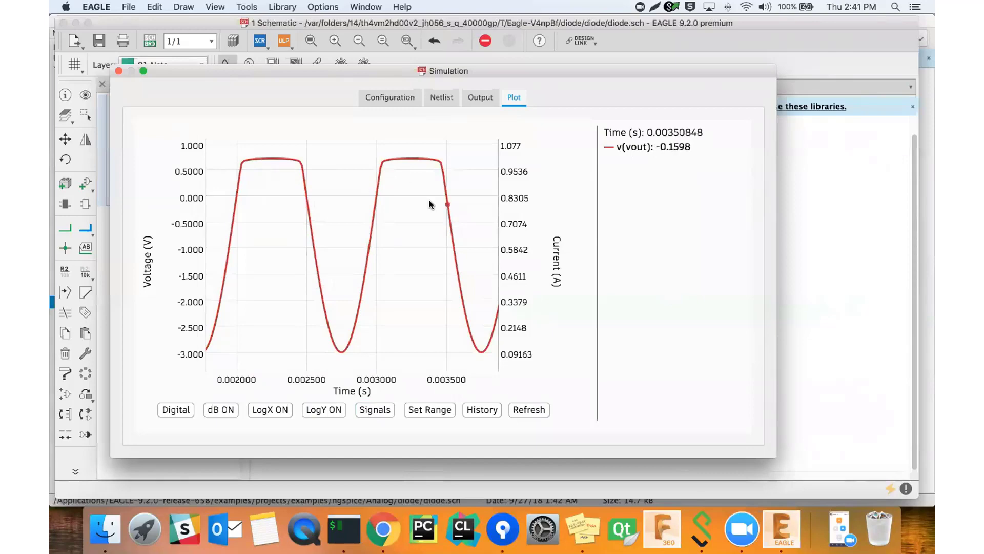
# Add the v(vin) signal to the plot alongside v(vout) and reapply the existing plot range.
pyautogui.click(374, 409)
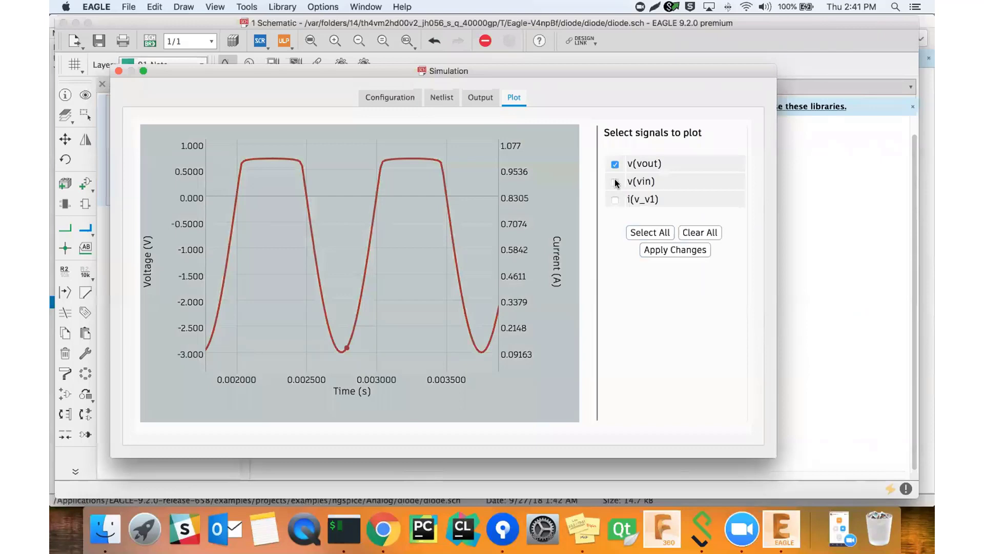
pyautogui.click(615, 182)
pyautogui.click(687, 249)
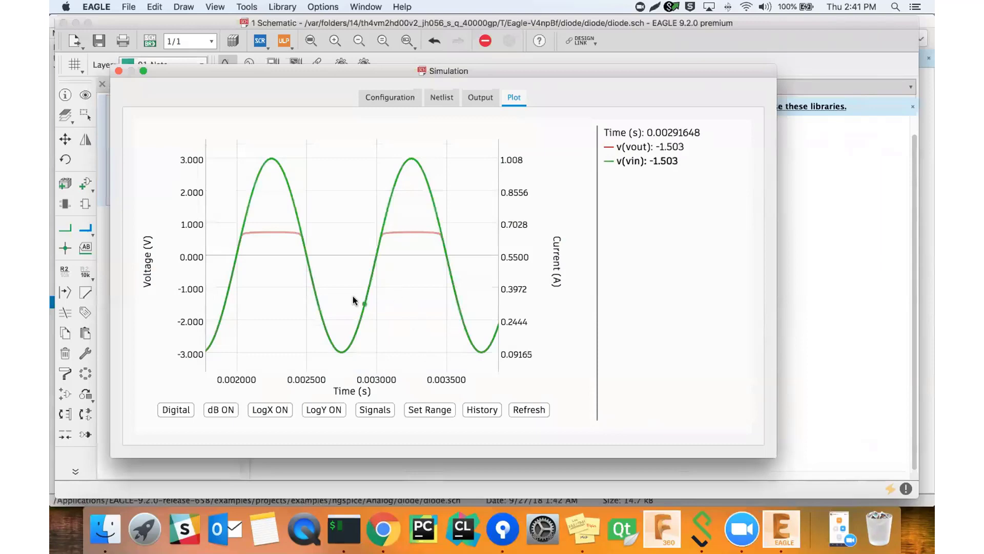
pyautogui.click(423, 408)
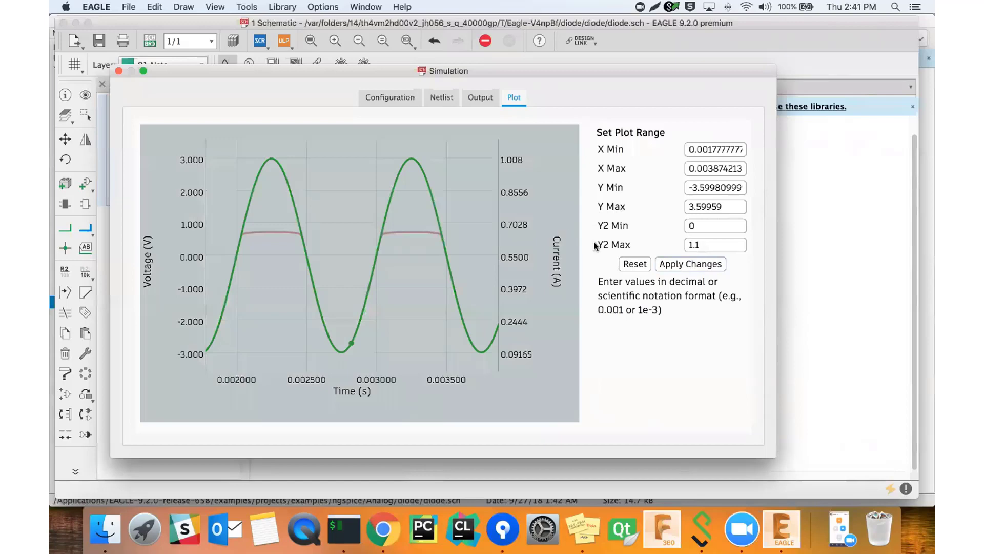
pyautogui.click(674, 264)
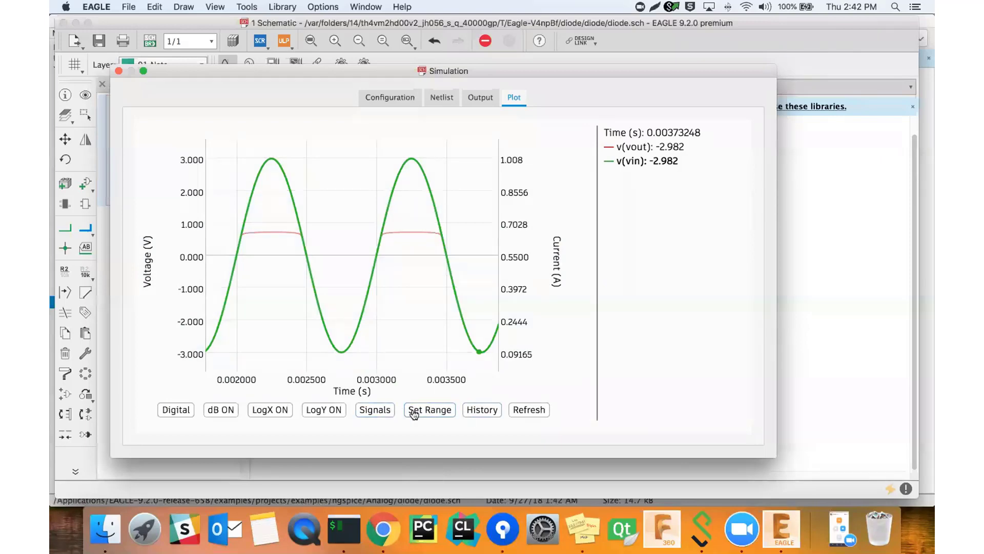
# Save the current waveforms to Set 1 in the plot history under the name RES1k.
pyautogui.click(476, 410)
pyautogui.click(665, 167)
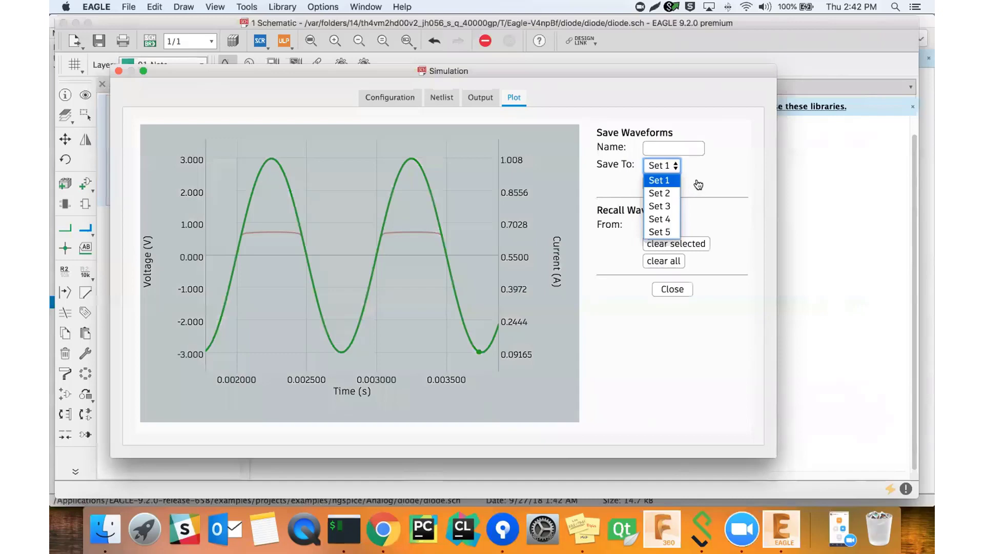
pyautogui.click(696, 186)
pyautogui.click(672, 173)
pyautogui.click(673, 182)
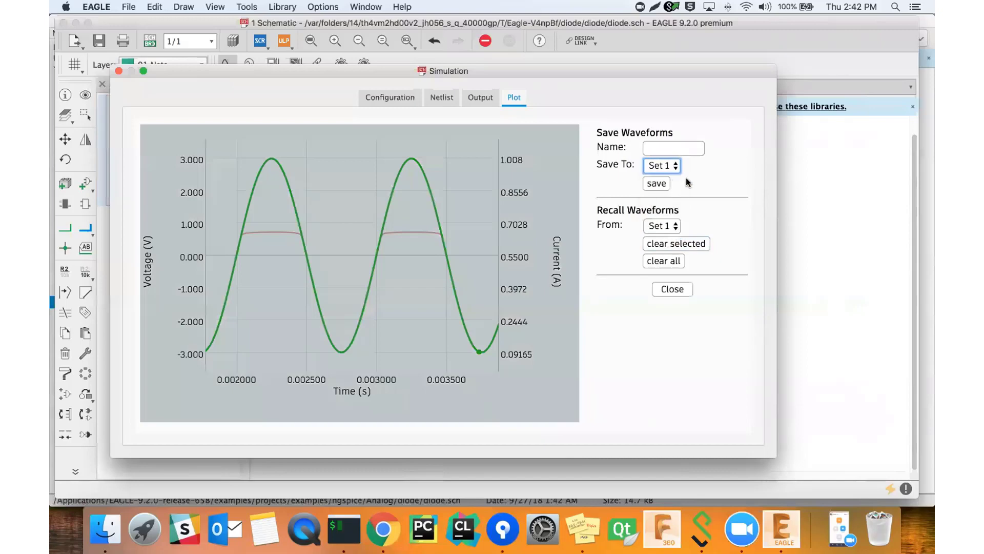
pyautogui.click(676, 150)
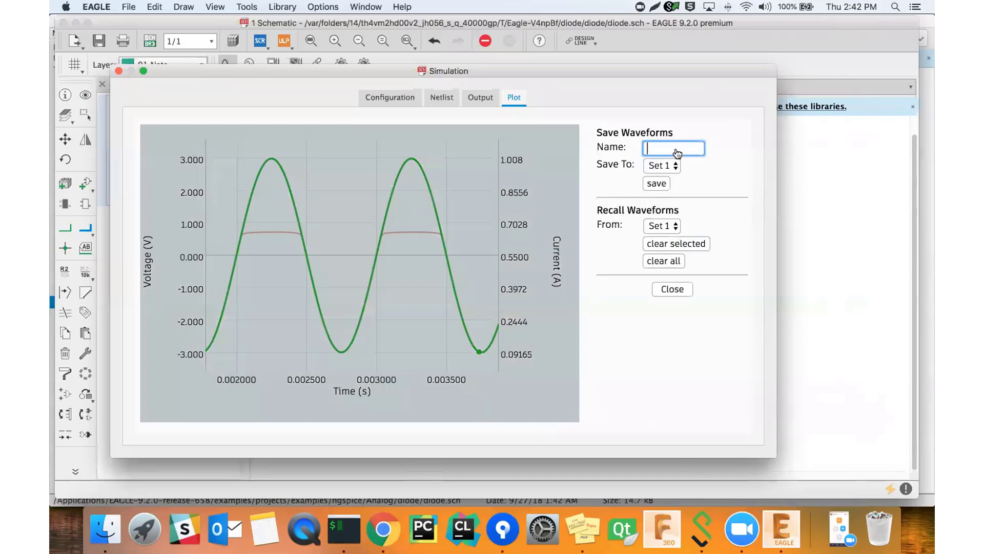
pyautogui.write('RES1k')
pyautogui.press('BackSpace')
pyautogui.write('K')
pyautogui.click(658, 183)
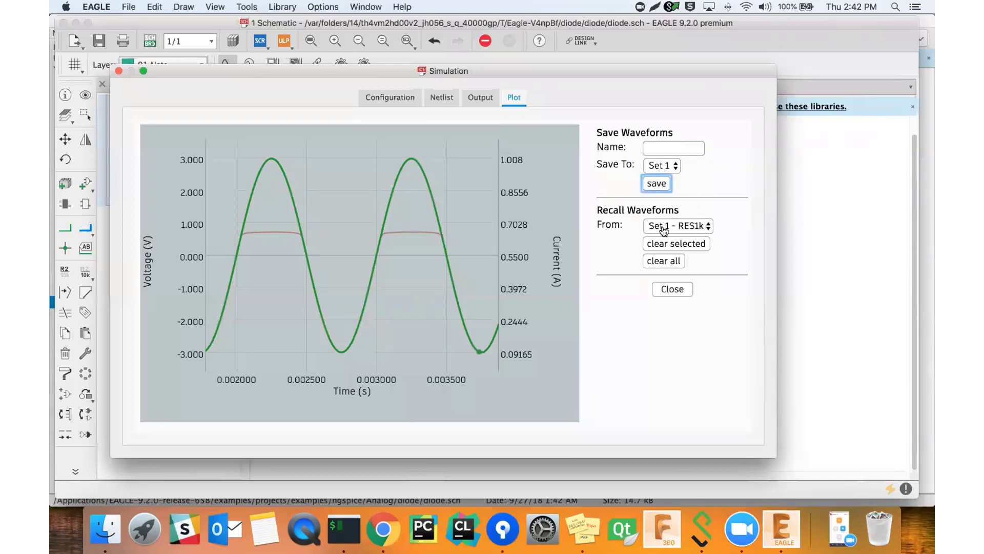
# Save the waveforms a second time to Set 2 under the name RES10k.
pyautogui.click(666, 149)
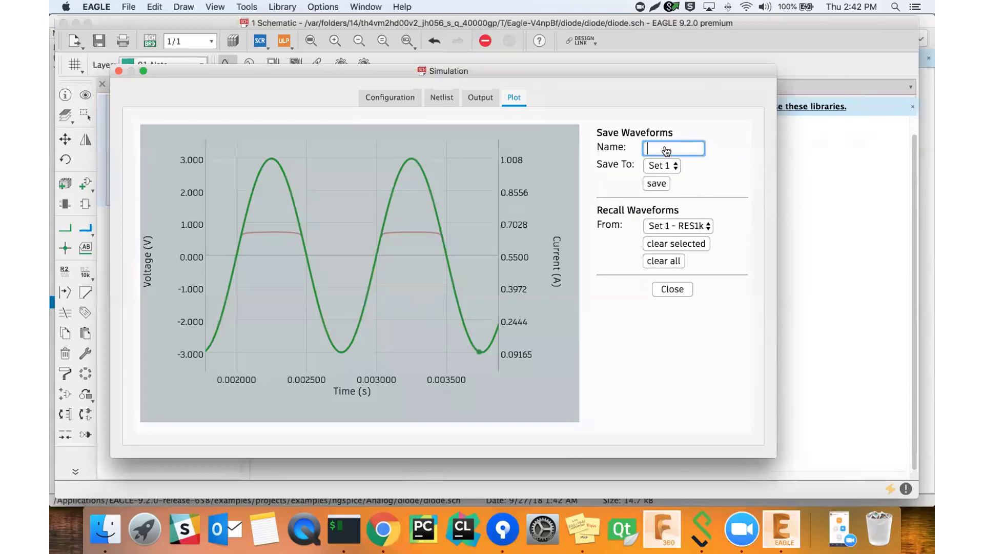
pyautogui.write('10k')
pyautogui.press('Left')
pyautogui.press('Left')
pyautogui.write('RES')
pyautogui.click(677, 166)
pyautogui.click(670, 192)
pyautogui.click(665, 185)
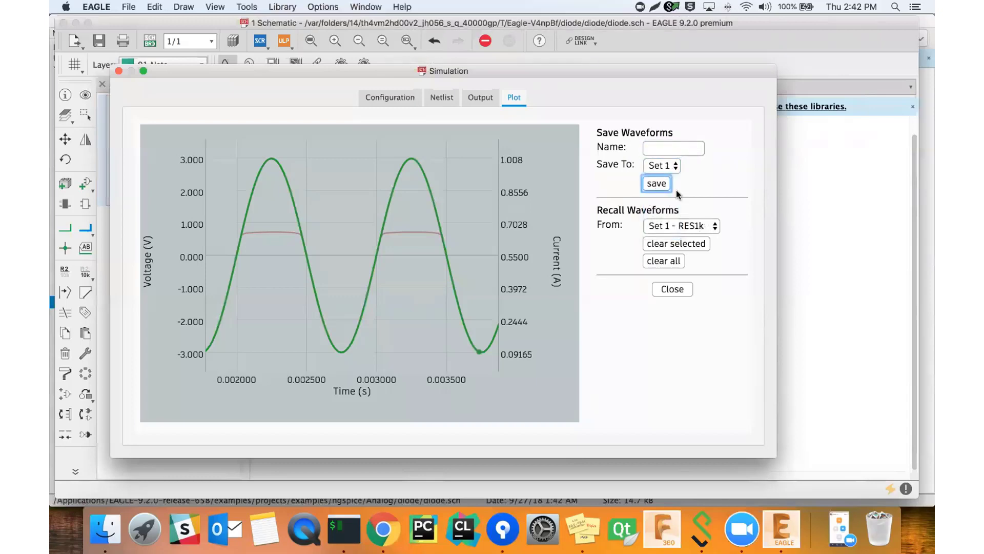
# Review the waveform sets available for recall and the simulation's output, netlist and configuration, then close the waveform history.
pyautogui.click(691, 226)
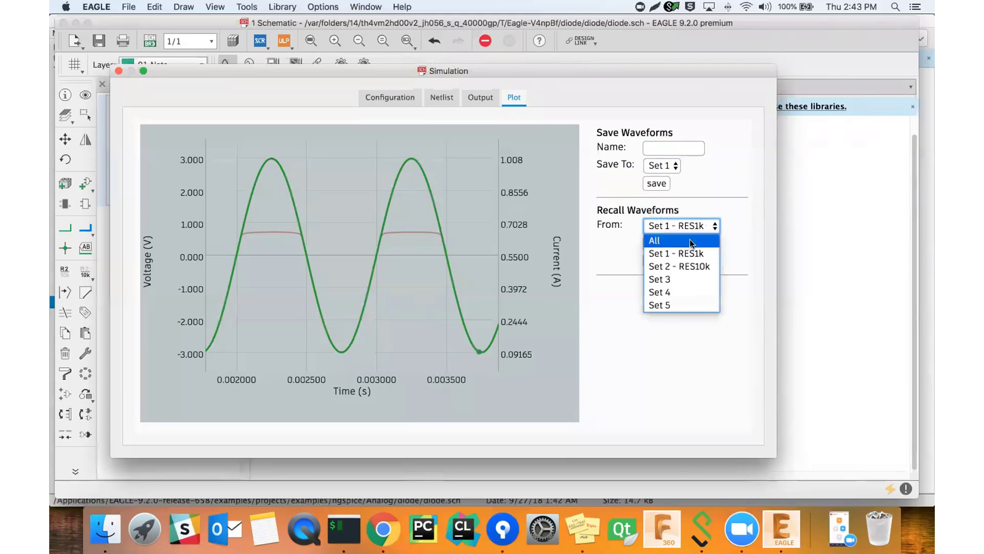
pyautogui.click(743, 229)
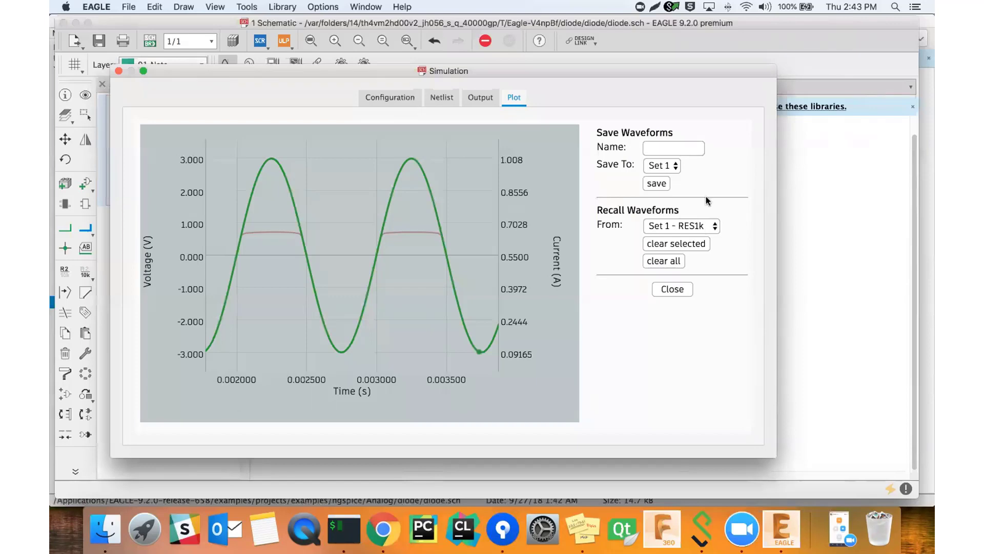
pyautogui.click(486, 104)
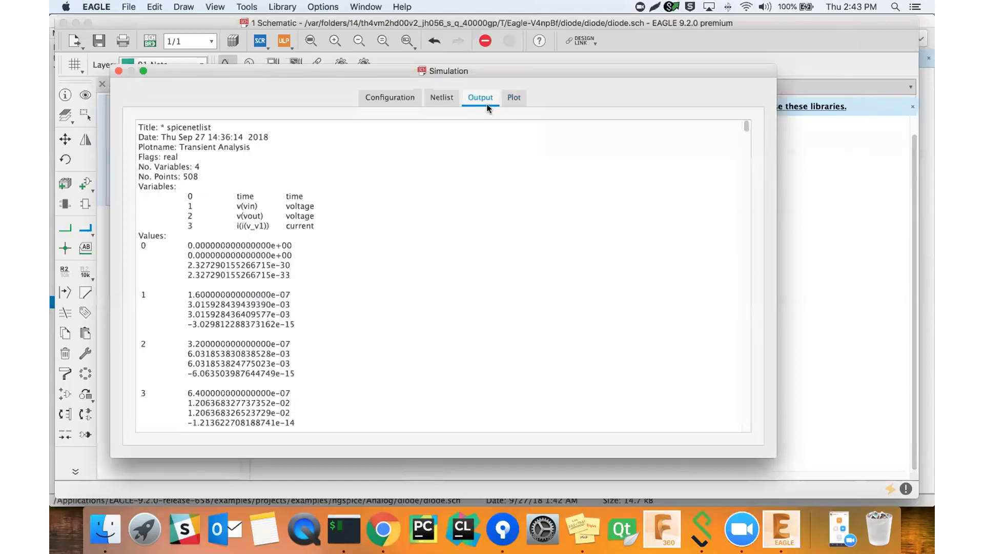
pyautogui.click(448, 101)
pyautogui.click(391, 100)
pyautogui.click(514, 99)
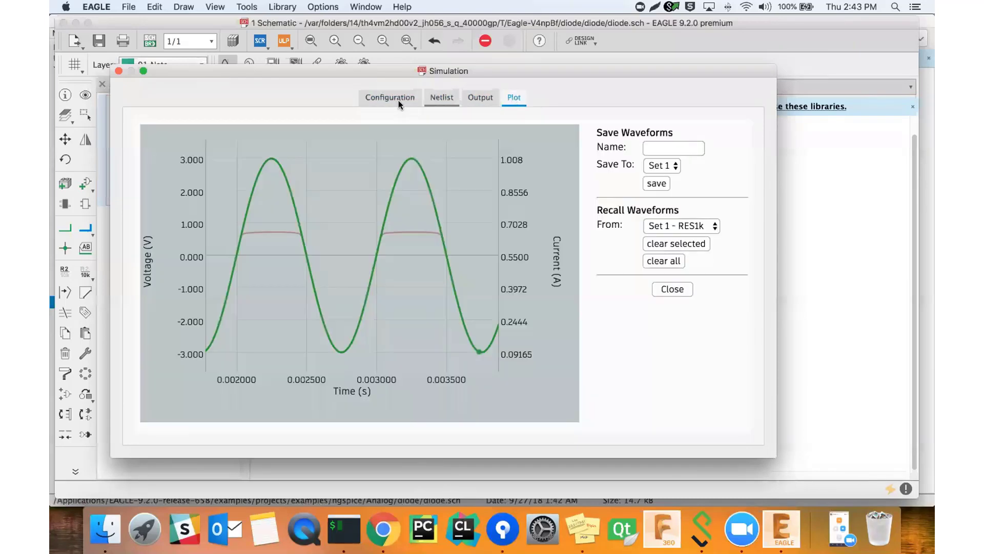
pyautogui.click(672, 289)
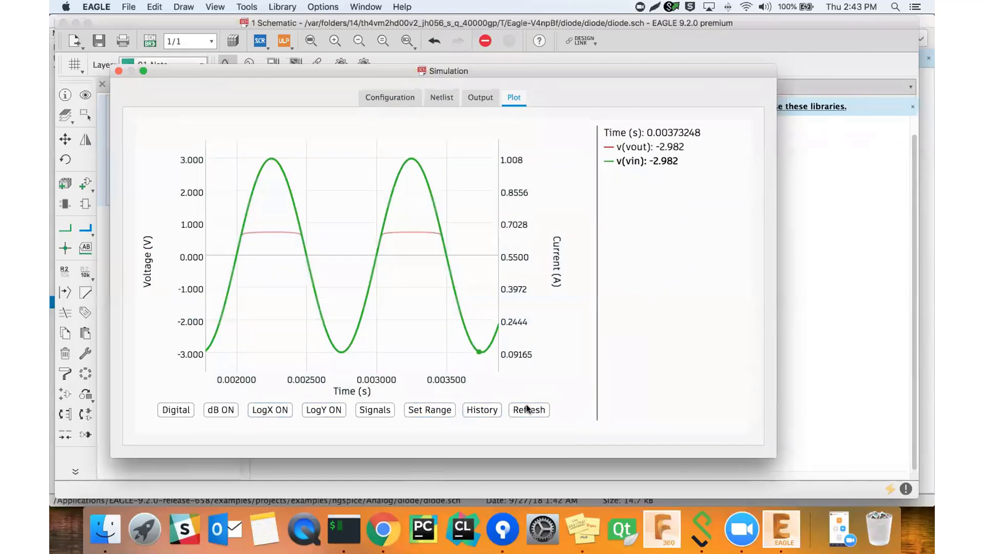
# Close the simulation and the diode schematic without saving the changes.
pyautogui.click(391, 97)
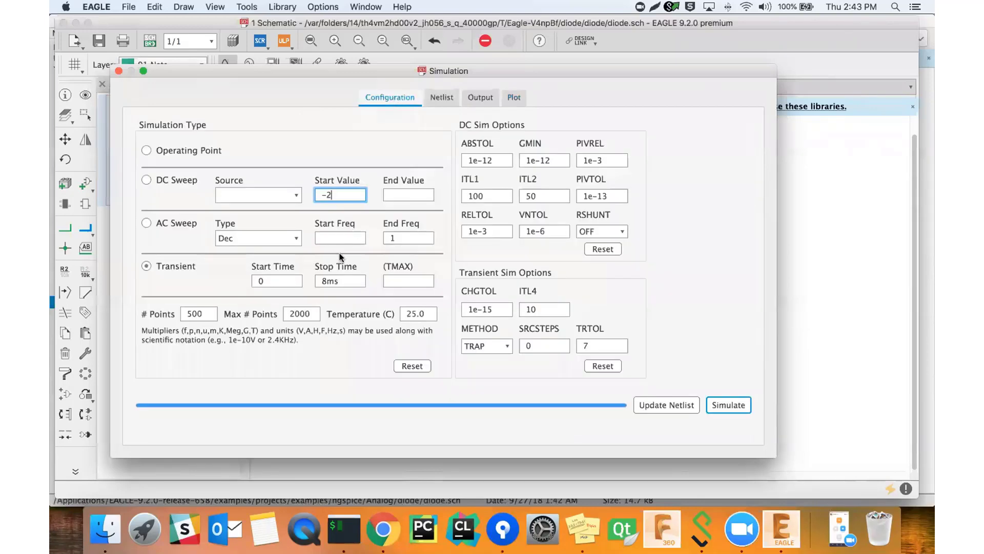
pyautogui.click(119, 71)
pyautogui.click(63, 22)
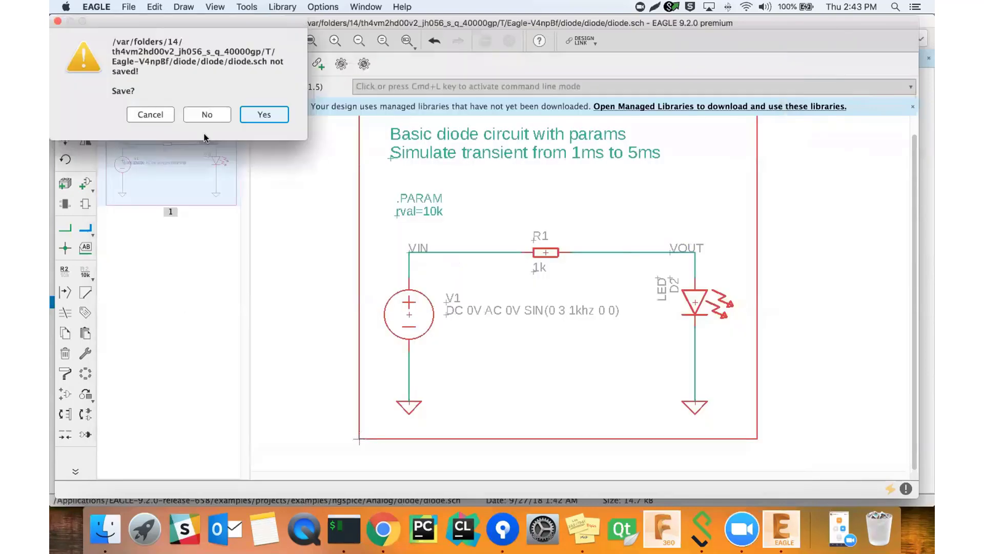
pyautogui.click(205, 114)
# Collapse the diode example folder and expand the rcfilter folder among the ngspice Analog examples.
pyautogui.click(101, 285)
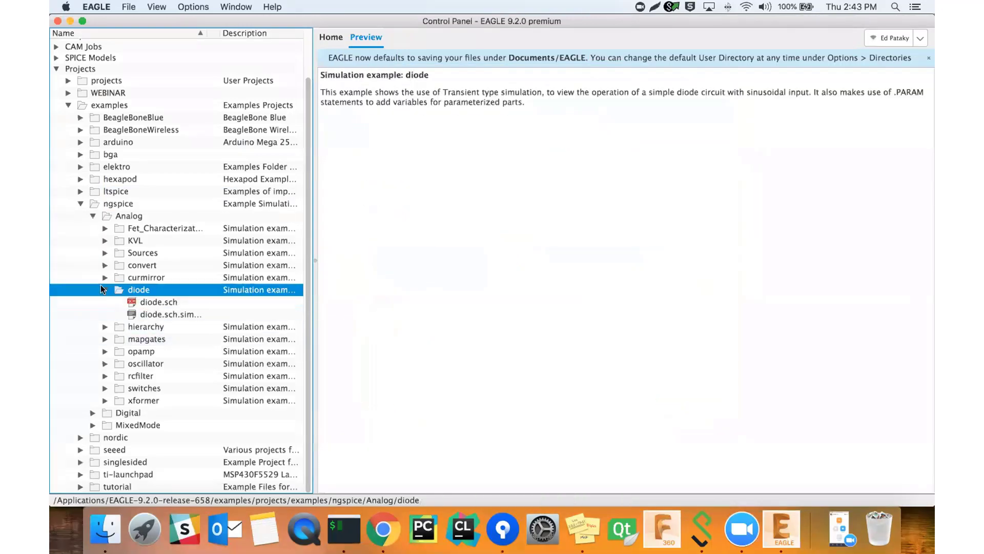
pyautogui.click(106, 288)
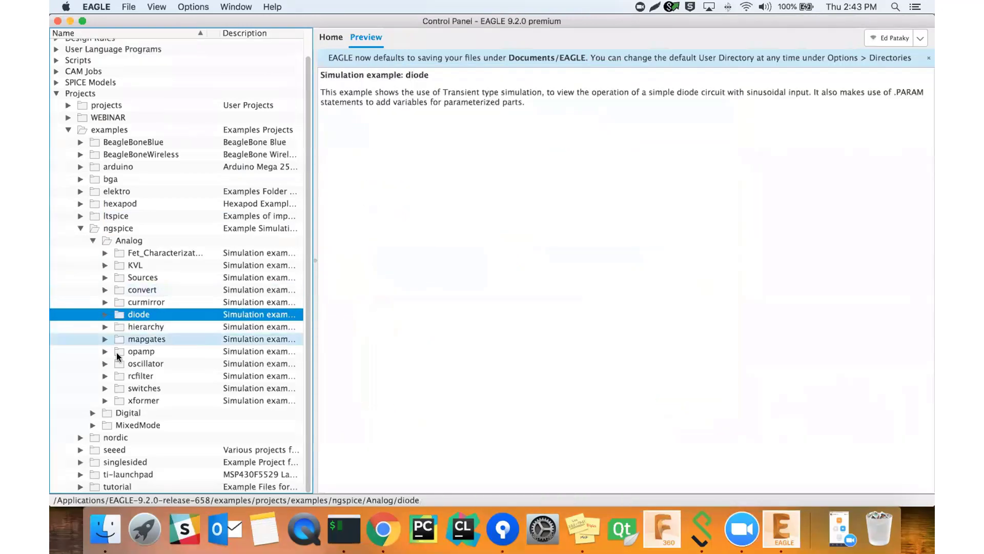
pyautogui.click(105, 376)
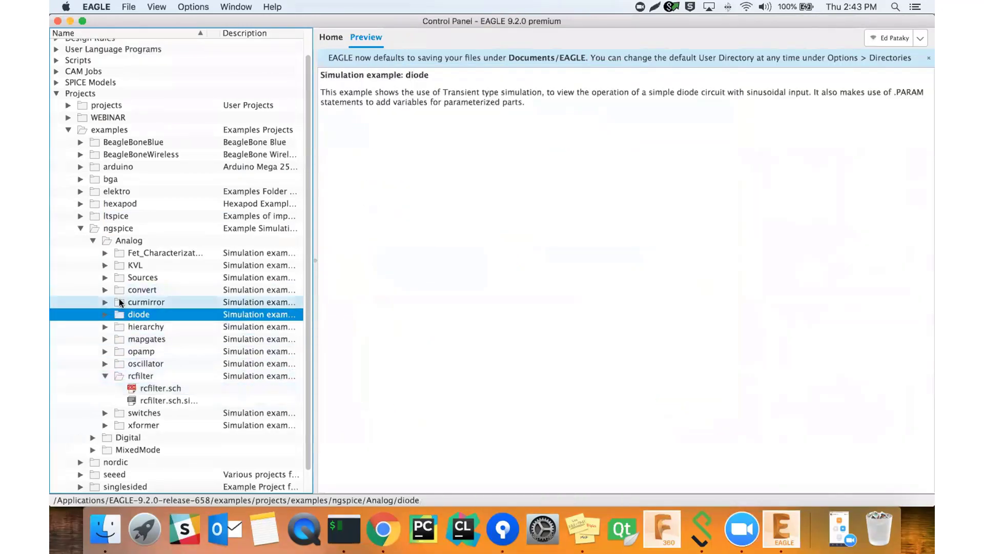
# Look through the ngspice example categories Analog, Digital and MixedMode.
pyautogui.scroll(-2, 119, 299)
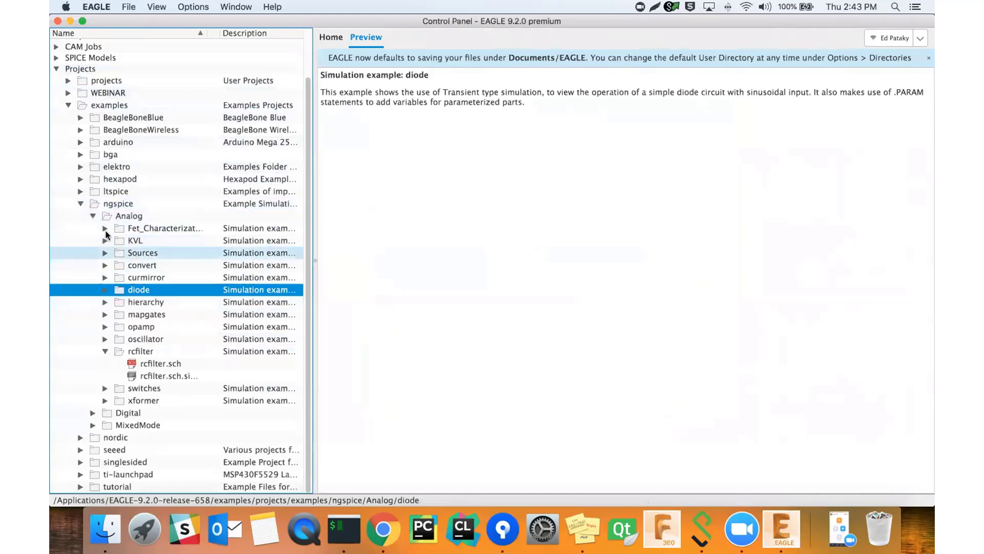
pyautogui.click(93, 217)
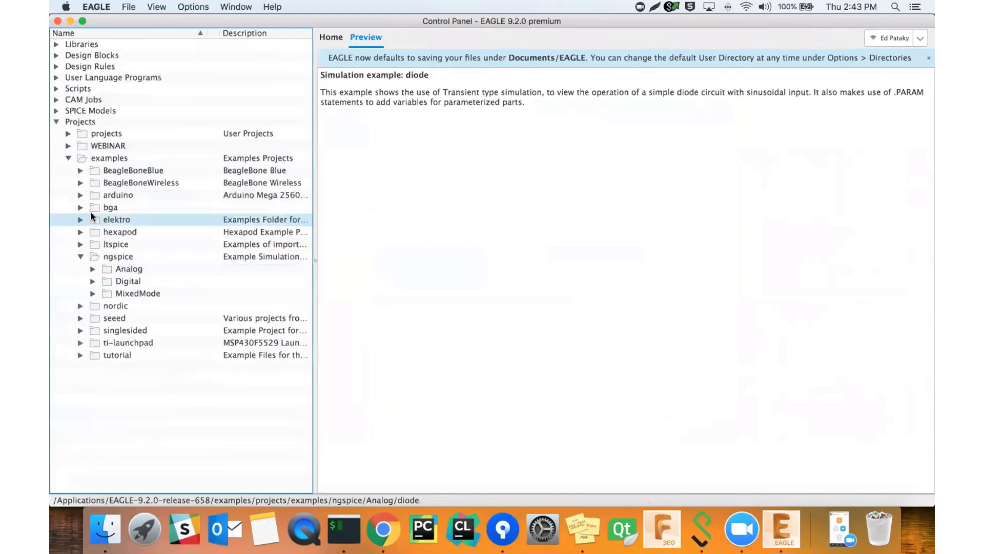
pyautogui.click(92, 268)
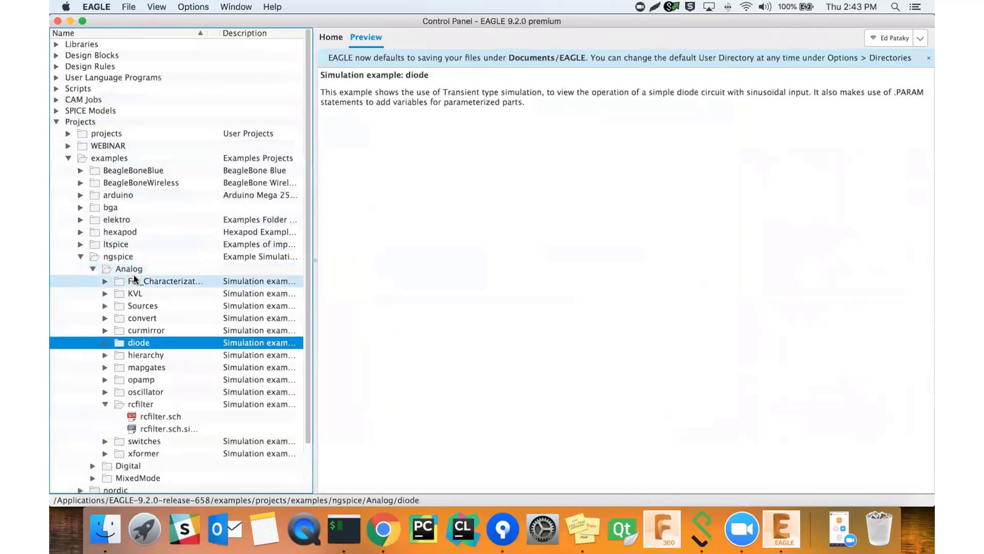
pyautogui.scroll(-2, 140, 279)
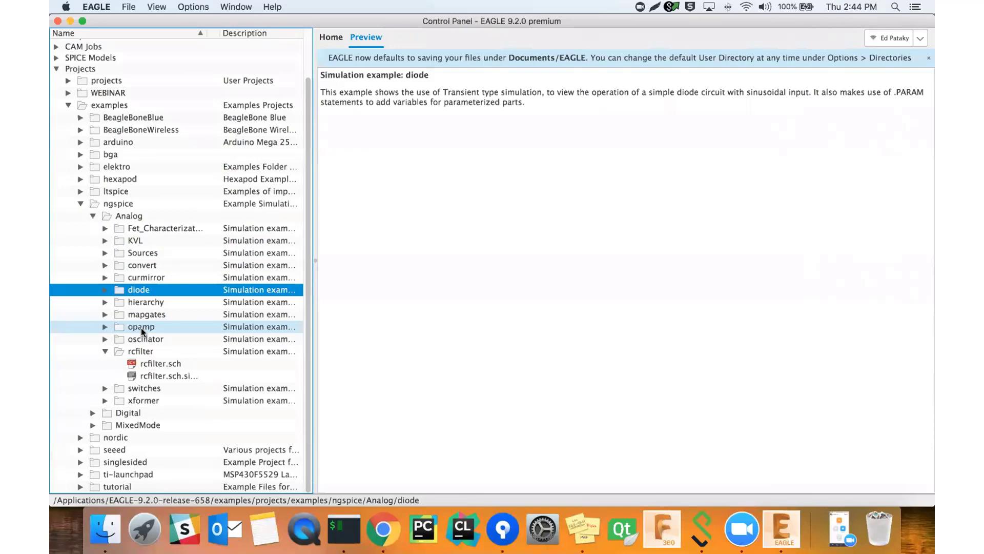
pyautogui.click(92, 216)
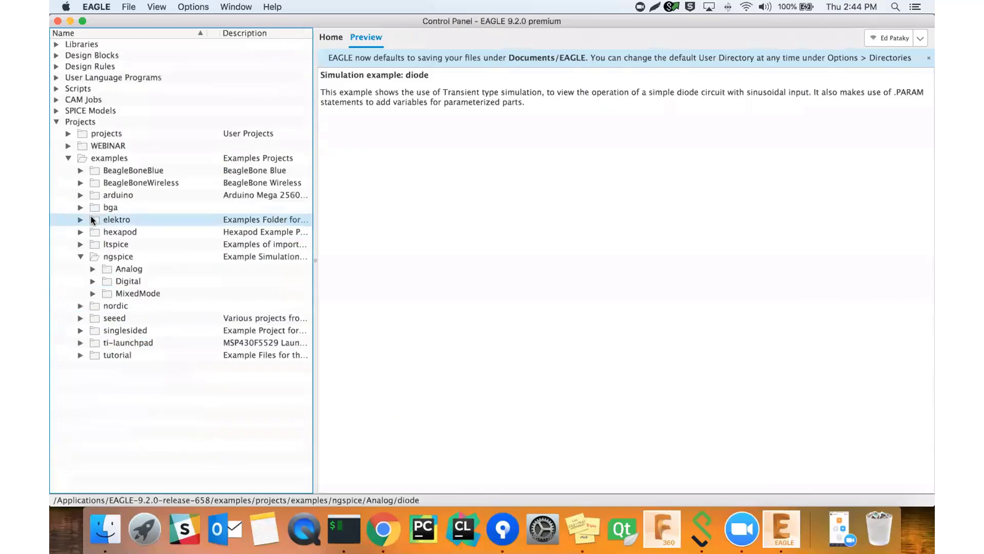
pyautogui.click(120, 282)
pyautogui.click(124, 293)
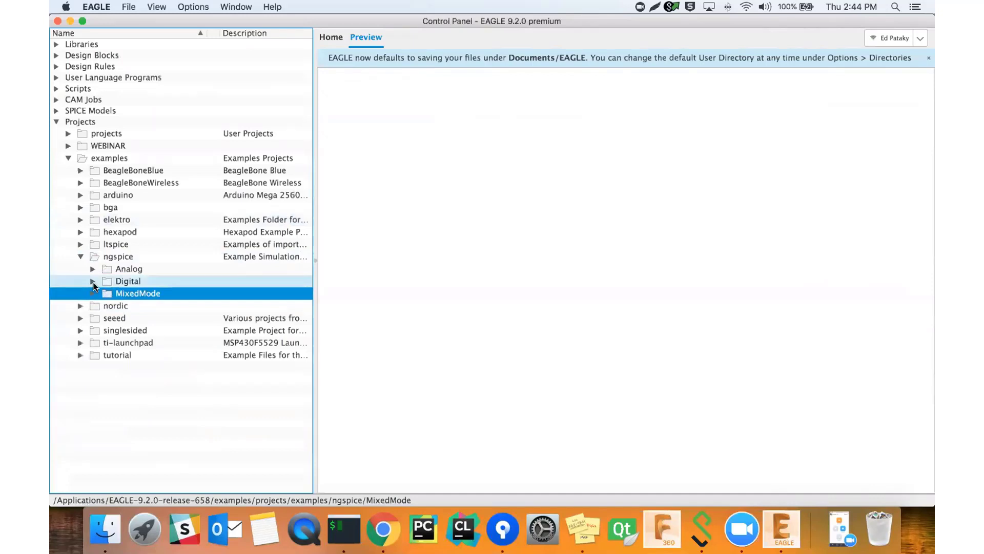
# Open the rcfilter.sch schematic from the ngspice Analog examples.
pyautogui.click(93, 269)
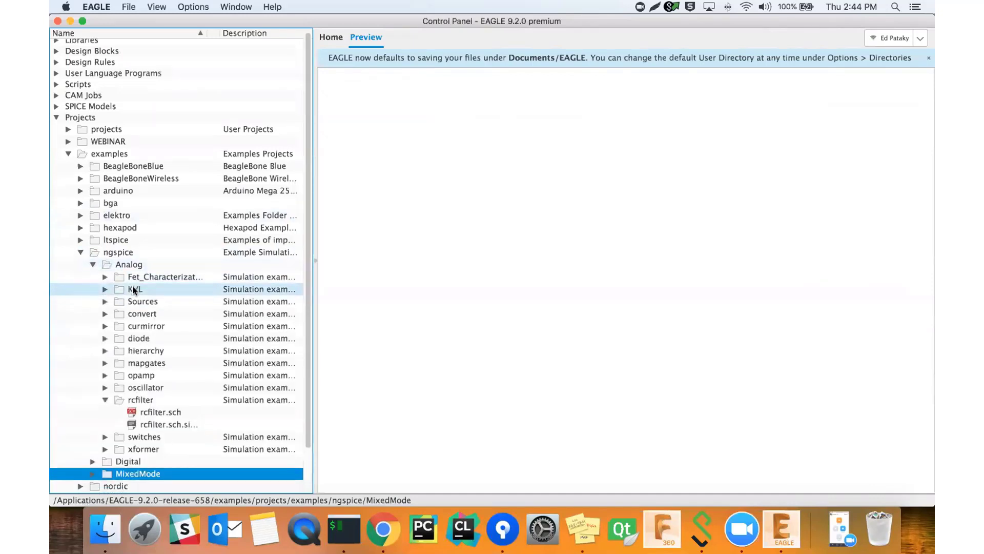
pyautogui.scroll(-2, 132, 287)
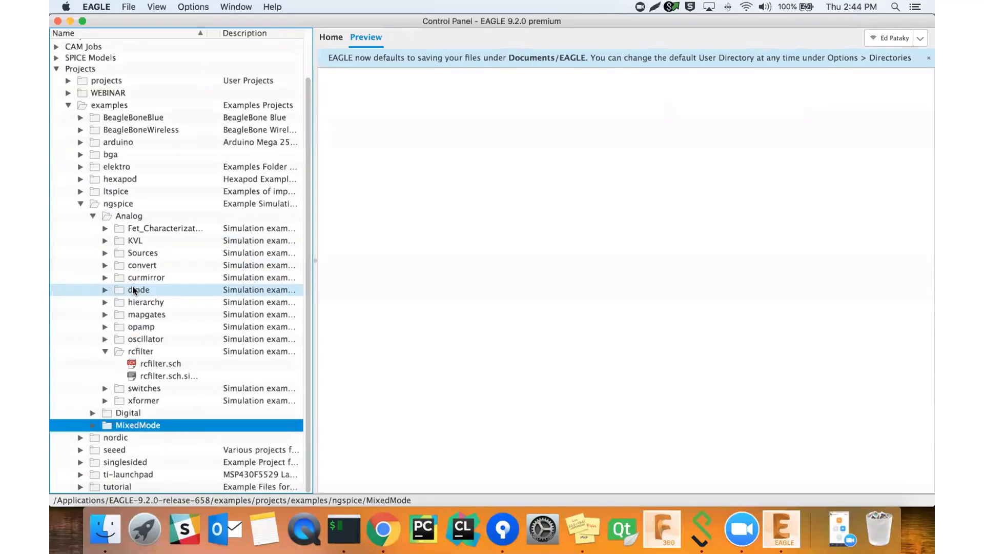
pyautogui.doubleClick(153, 364)
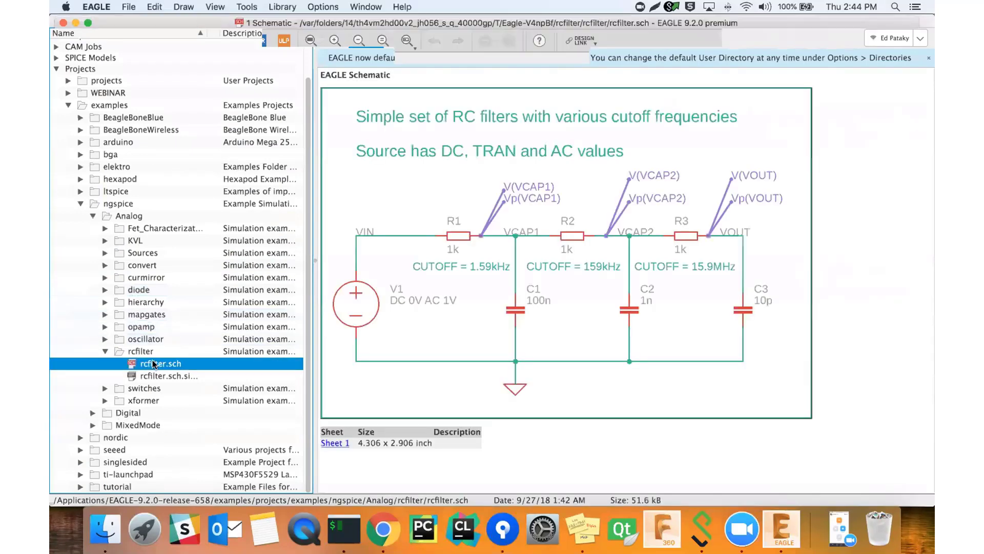
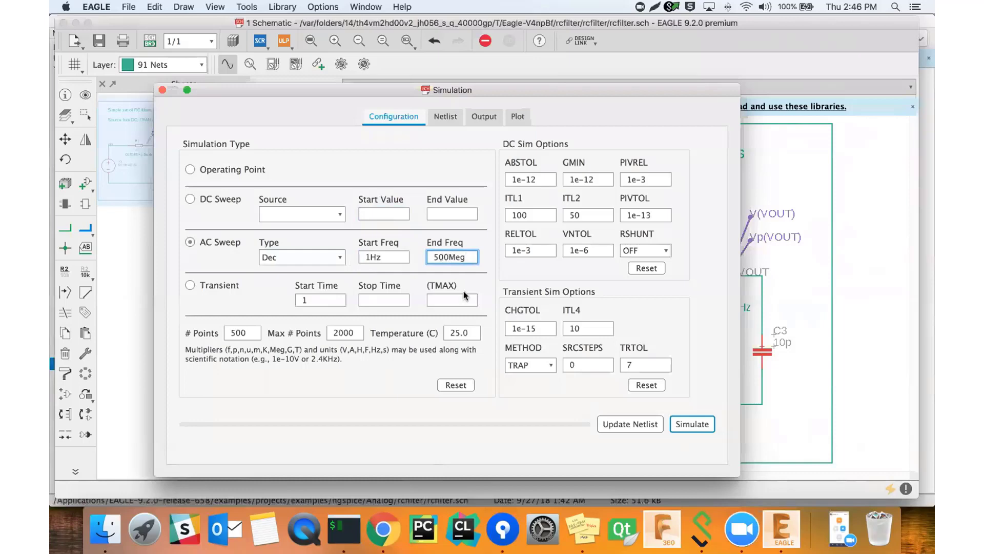
# Set the AC sweep's end frequency to 500e6 using scientific notation.
pyautogui.hotkey('shift', 'Right')
pyautogui.hotkey('shift', 'Right')
pyautogui.hotkey('shift', 'Right')
pyautogui.press('BackSpace')
pyautogui.write('e6')
pyautogui.press('BackSpace')
pyautogui.press('BackSpace')
pyautogui.write('e6')
# Check the AC sweep type options, keep Dec with a 1Hz start frequency, and run the simulation.
pyautogui.click(297, 259)
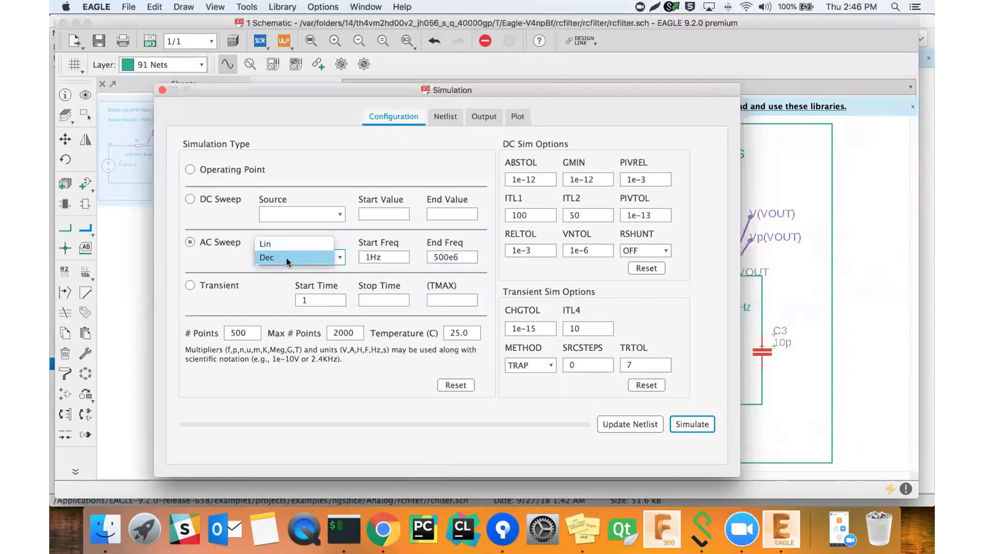
pyautogui.click(228, 261)
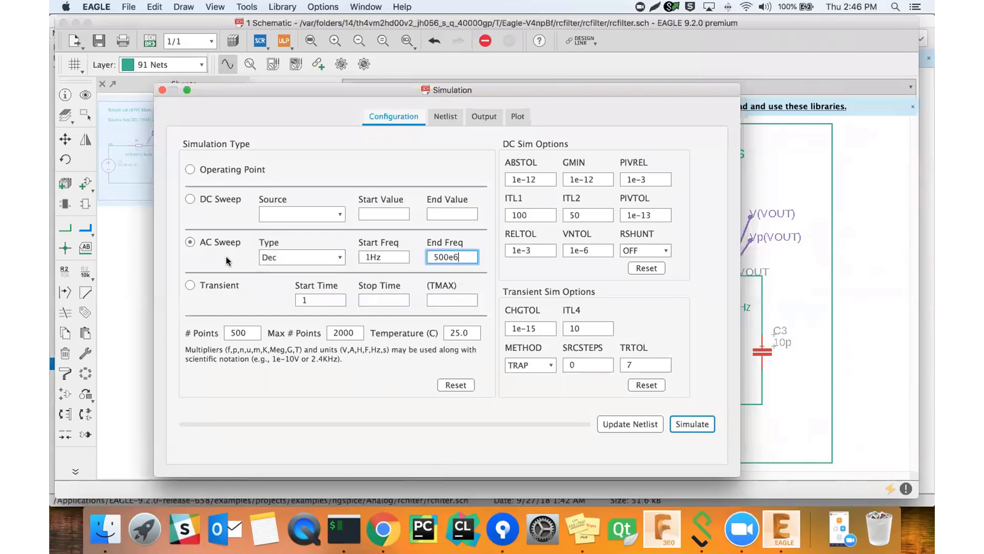
pyautogui.click(285, 259)
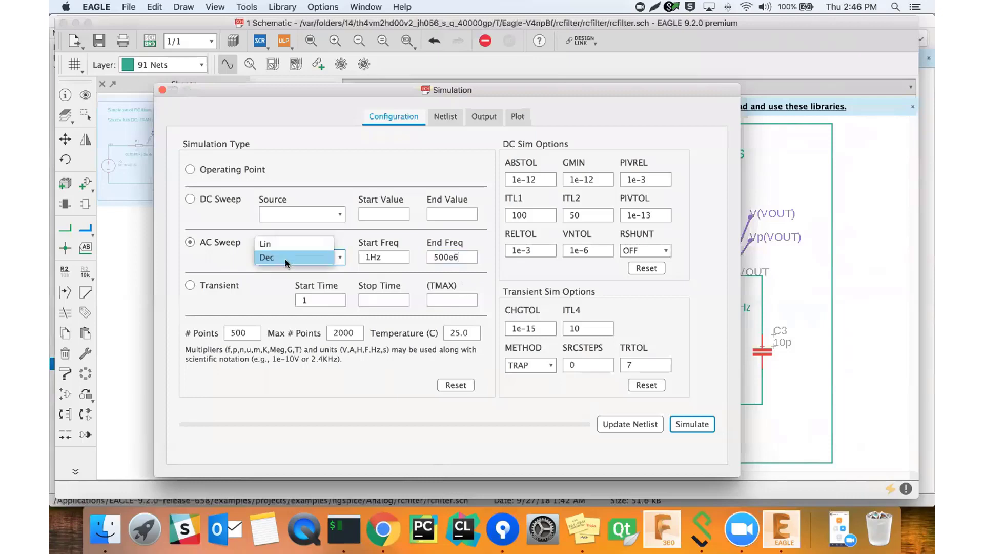
pyautogui.click(223, 259)
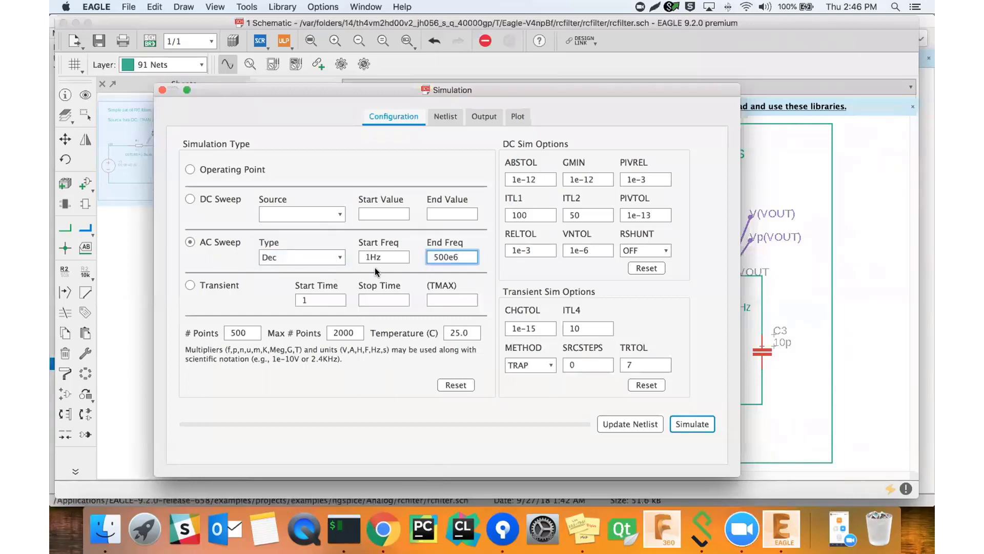
pyautogui.click(392, 257)
pyautogui.click(678, 421)
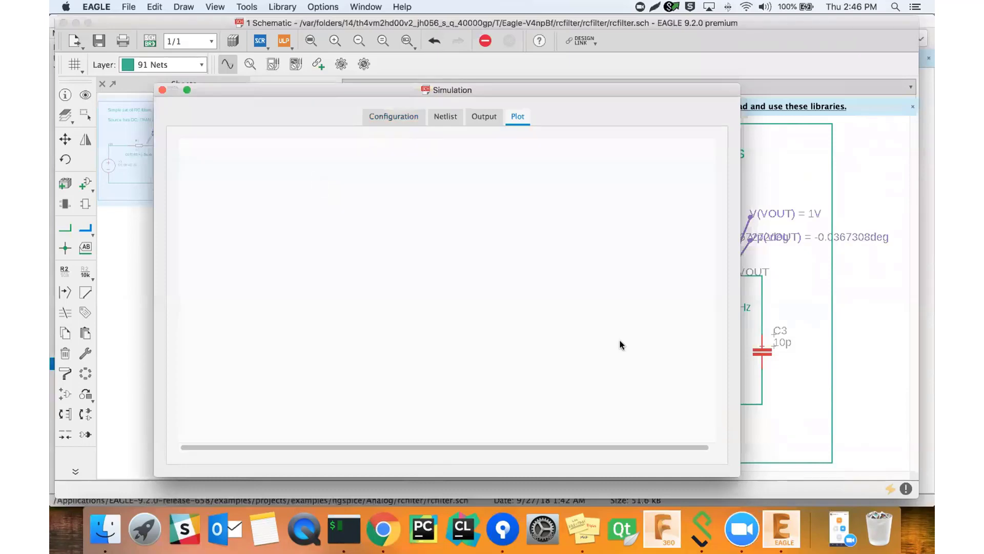
# Compare the AC sweep curves at different frequencies with the probe values on the rcfilter schematic.
pyautogui.moveTo(611, 93); pyautogui.dragTo(509, 56)
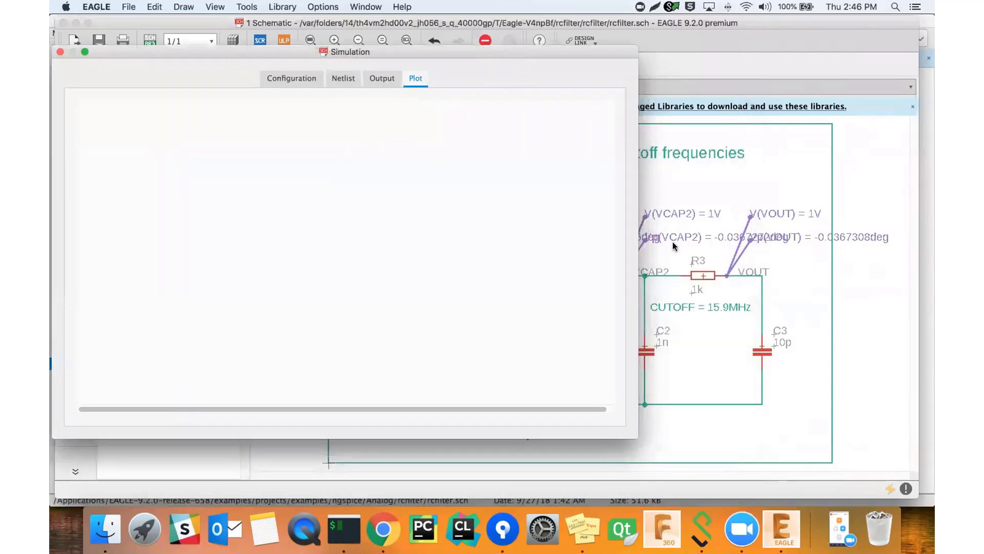
pyautogui.moveTo(642, 239); pyautogui.dragTo(796, 239)
pyautogui.moveTo(288, 57); pyautogui.dragTo(432, 361)
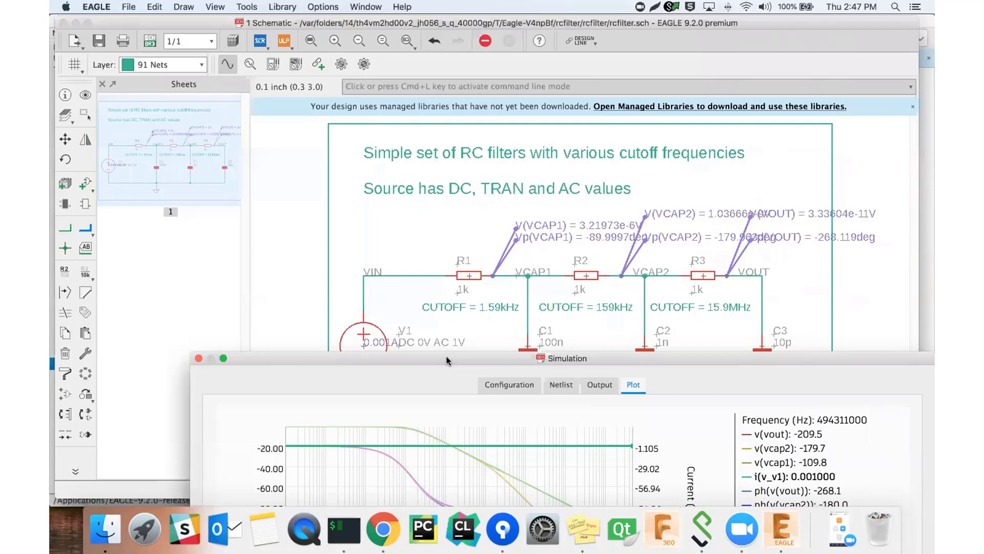
pyautogui.moveTo(446, 358); pyautogui.dragTo(391, 236)
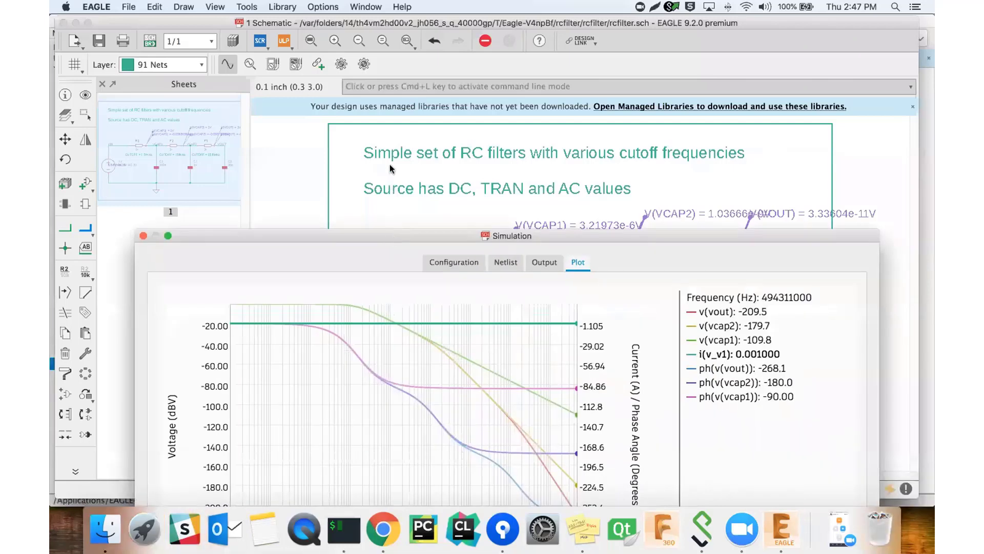
pyautogui.moveTo(390, 169); pyautogui.dragTo(383, 99)
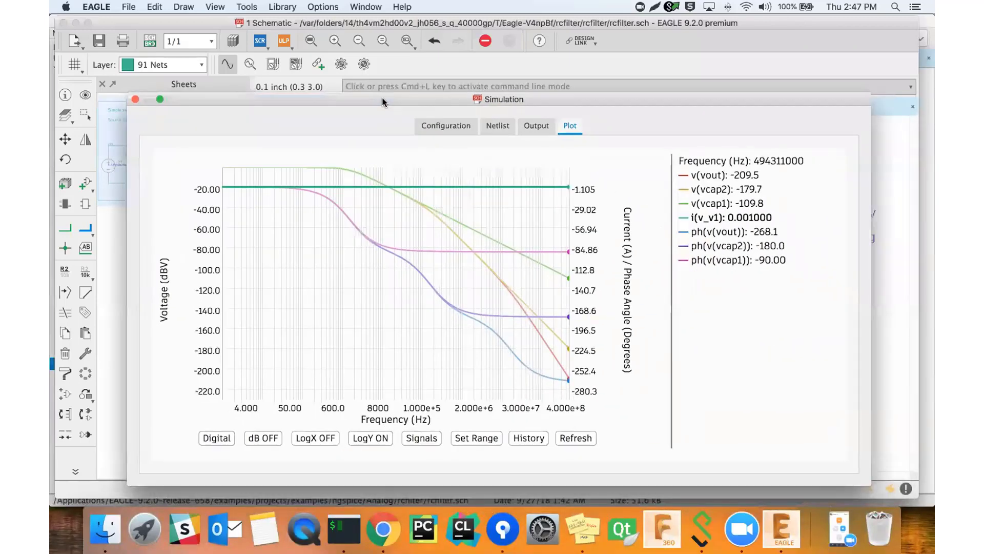
pyautogui.moveTo(383, 102); pyautogui.dragTo(368, 70)
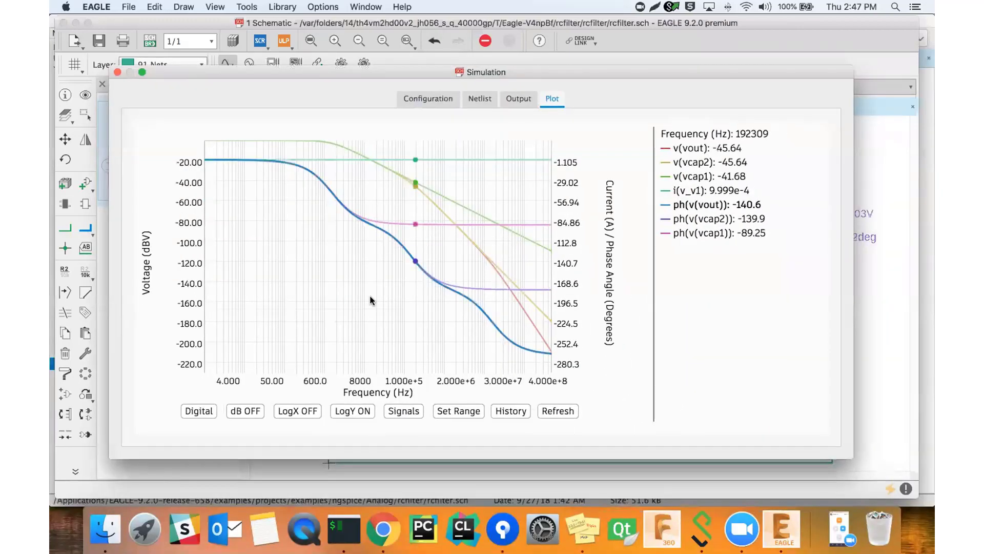
pyautogui.moveTo(494, 69); pyautogui.dragTo(555, 363)
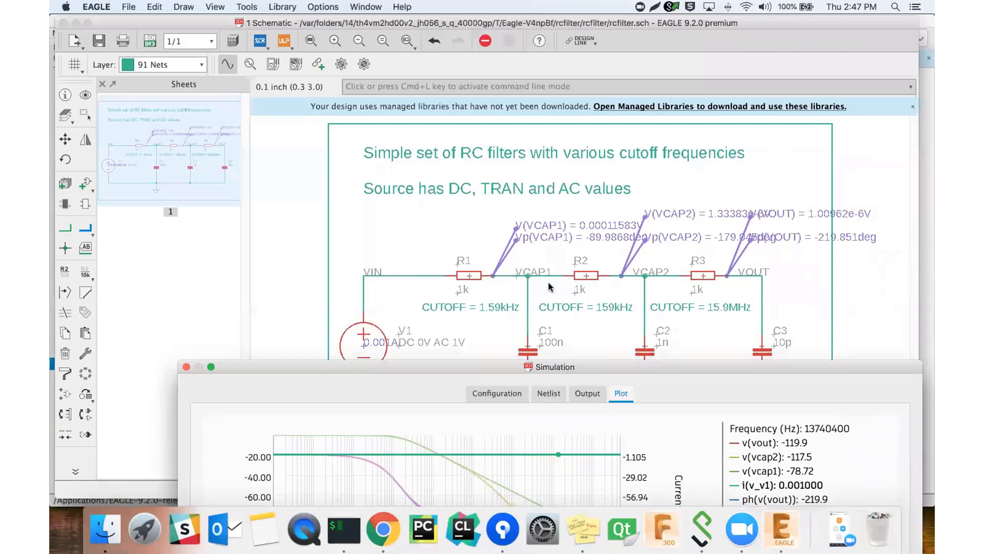
pyautogui.moveTo(497, 367); pyautogui.dragTo(424, 55)
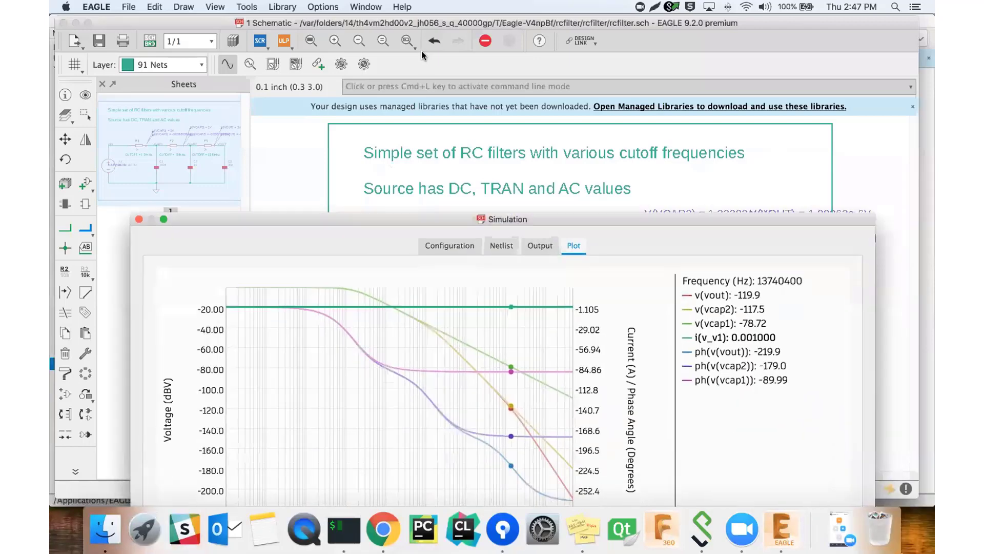
# Limit the plotted signals to v(vout), v(vcap2) and v(vcap1), and apply the selection.
pyautogui.click(393, 394)
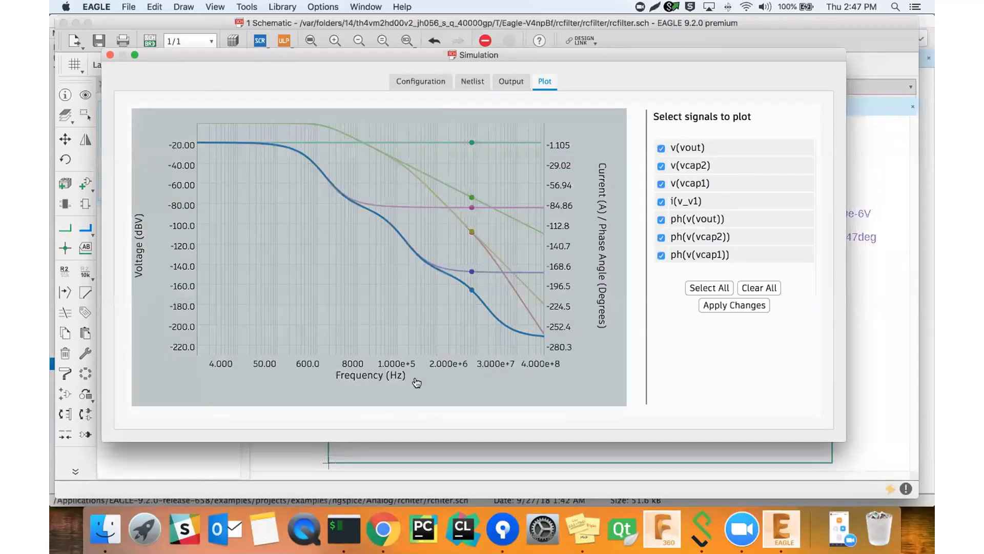
pyautogui.click(750, 287)
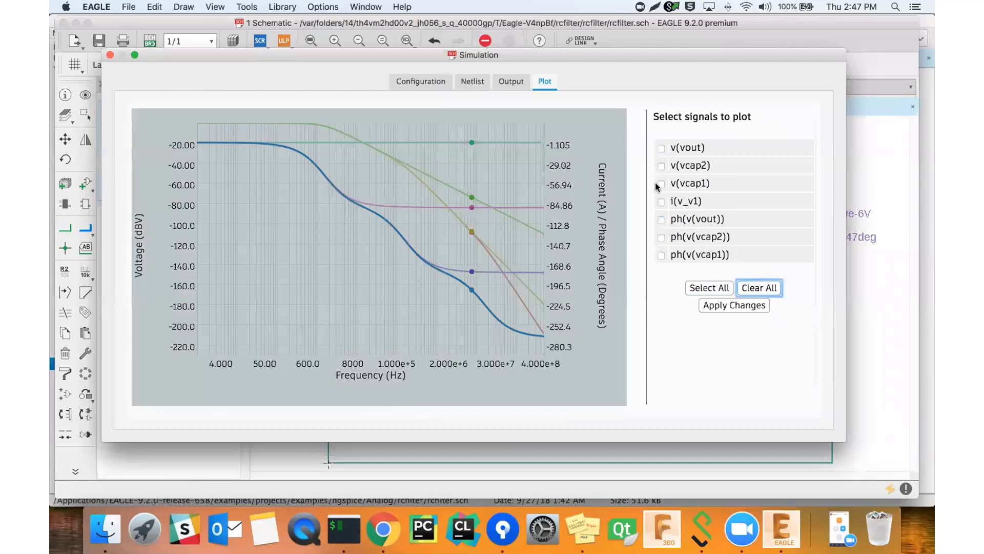
pyautogui.click(662, 148)
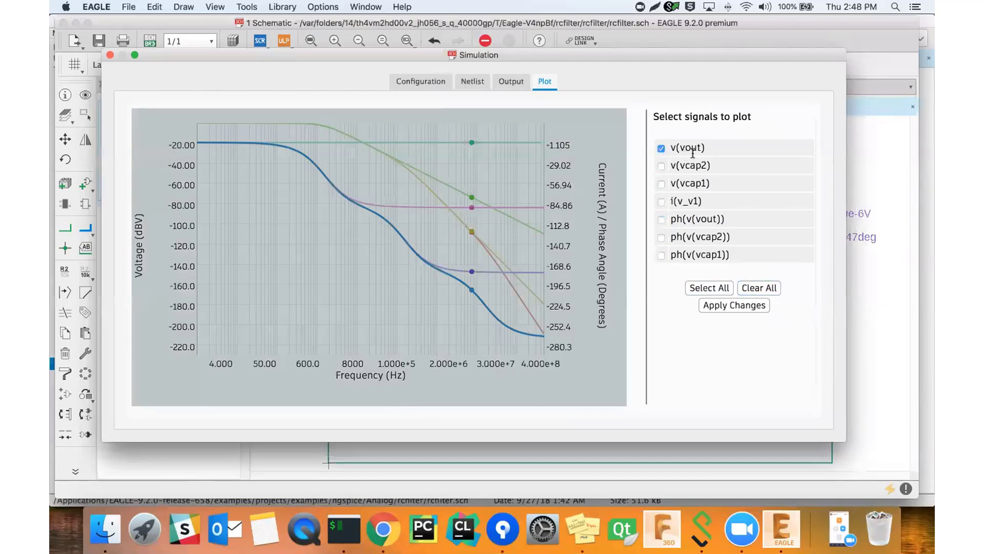
pyautogui.moveTo(600, 58); pyautogui.dragTo(686, 350)
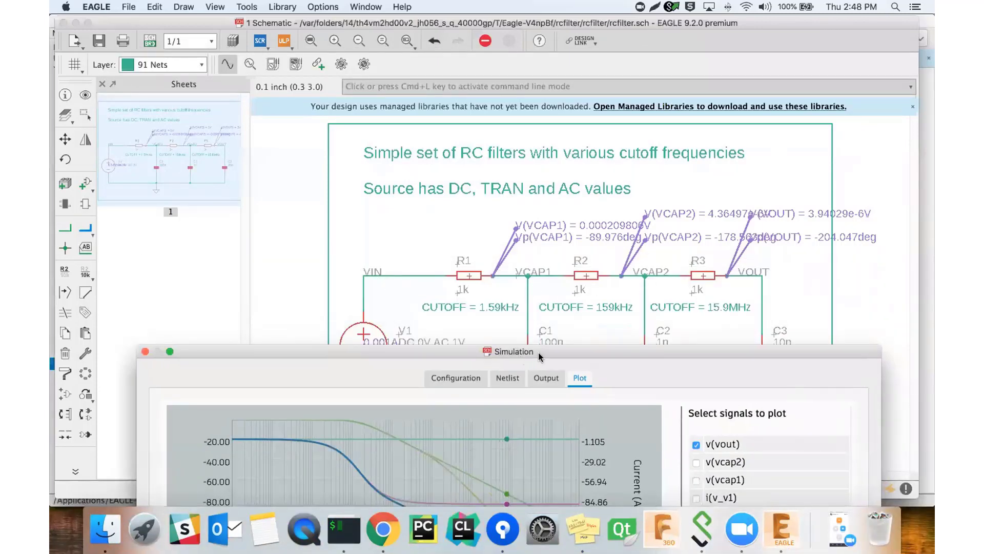
pyautogui.moveTo(538, 352); pyautogui.dragTo(493, 96)
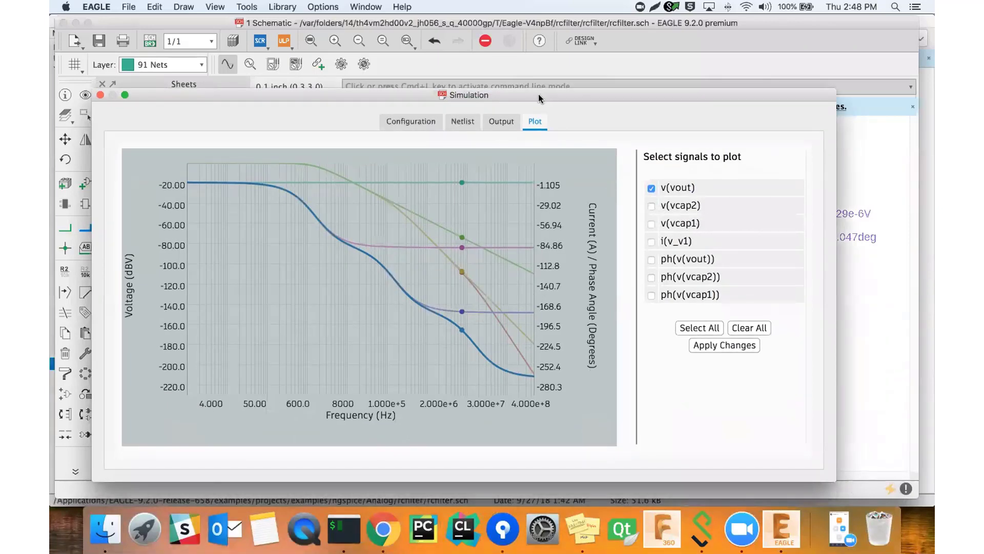
pyautogui.moveTo(538, 97)
pyautogui.mouseDown()
pyautogui.moveTo(553, 205)
pyautogui.moveTo(640, 418)
pyautogui.moveTo(614, 367)
pyautogui.moveTo(611, 403)
pyautogui.moveTo(545, 174)
pyautogui.moveTo(531, 89)
pyautogui.mouseUp()
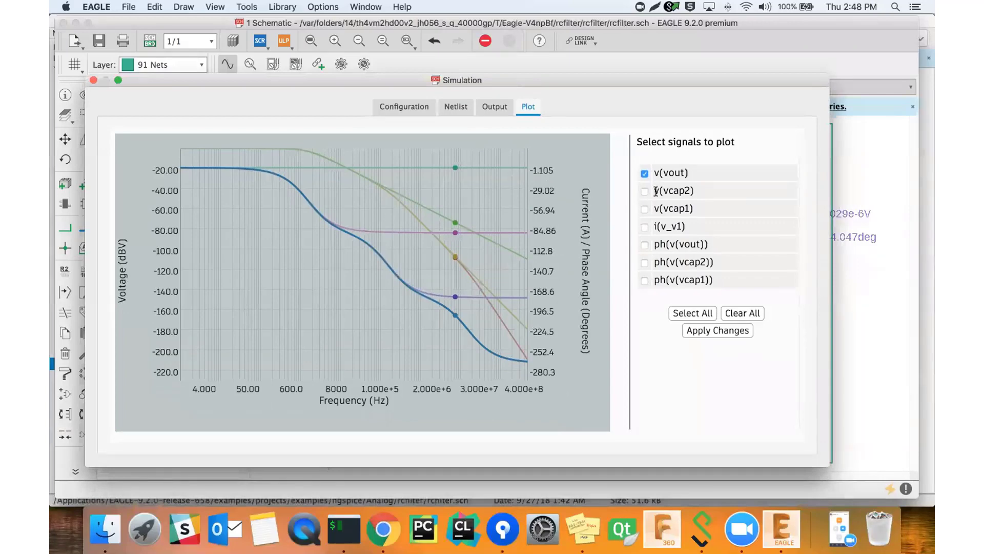
pyautogui.click(644, 209)
pyautogui.click(644, 192)
pyautogui.click(726, 332)
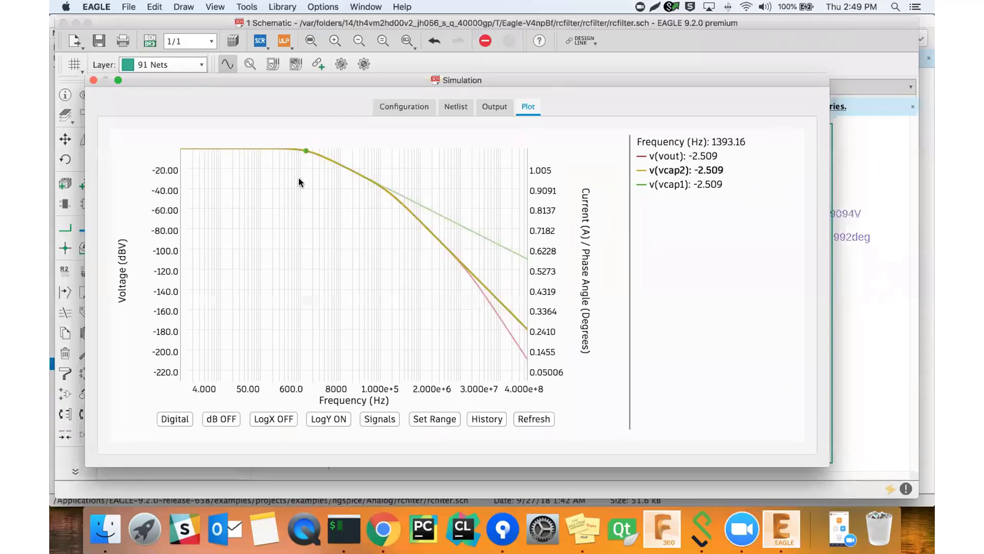
# View the filter curves on a linear voltage scale, restore the dB scale and close the simulation window.
pyautogui.click(230, 420)
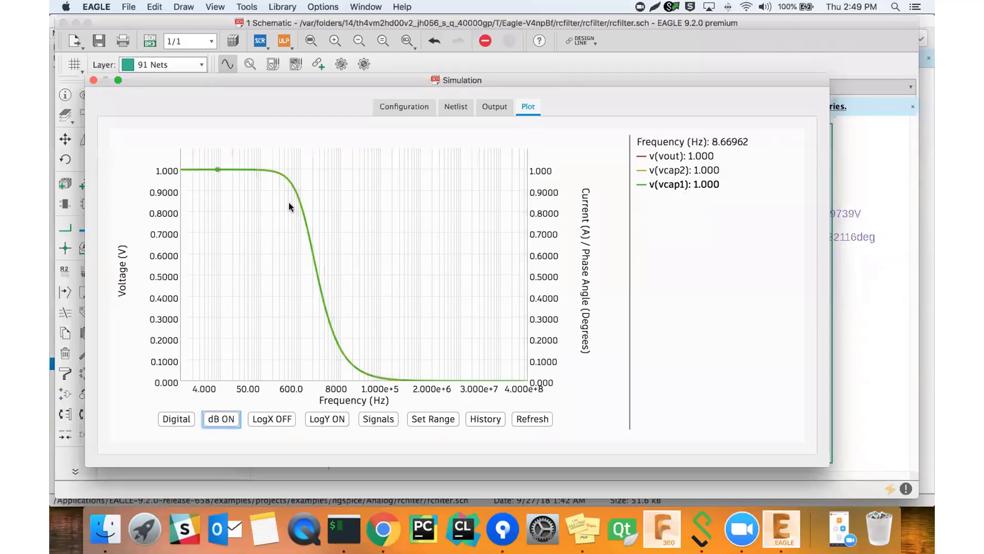
pyautogui.click(220, 419)
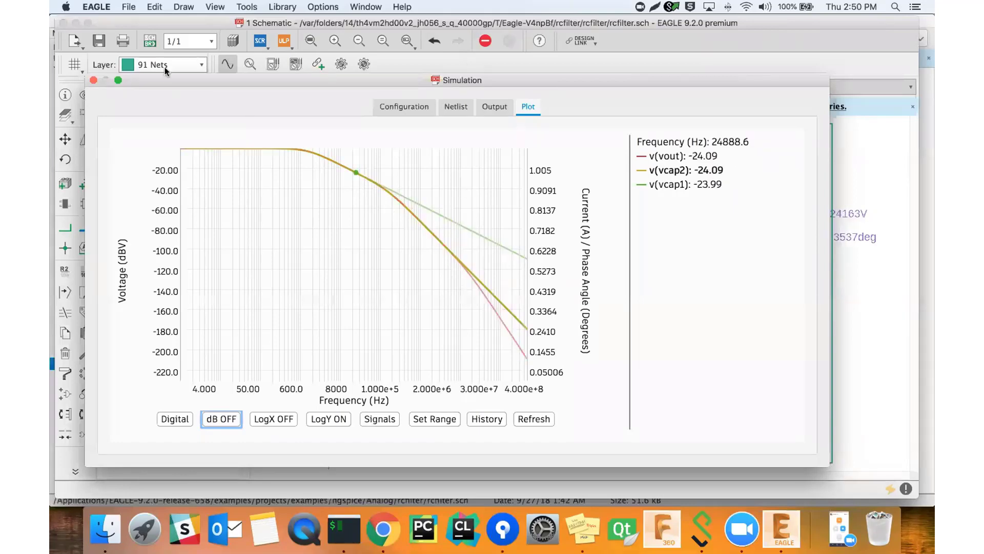
pyautogui.click(93, 80)
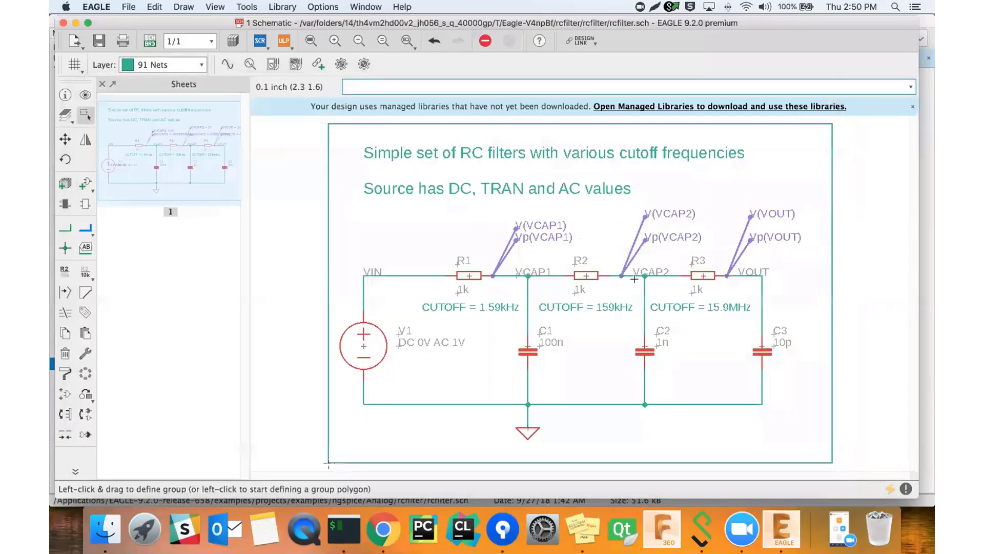
# Review the filter cutoff labels on the rcfilter schematic and close it without saving the changes.
pyautogui.scroll(1, 738, 336)
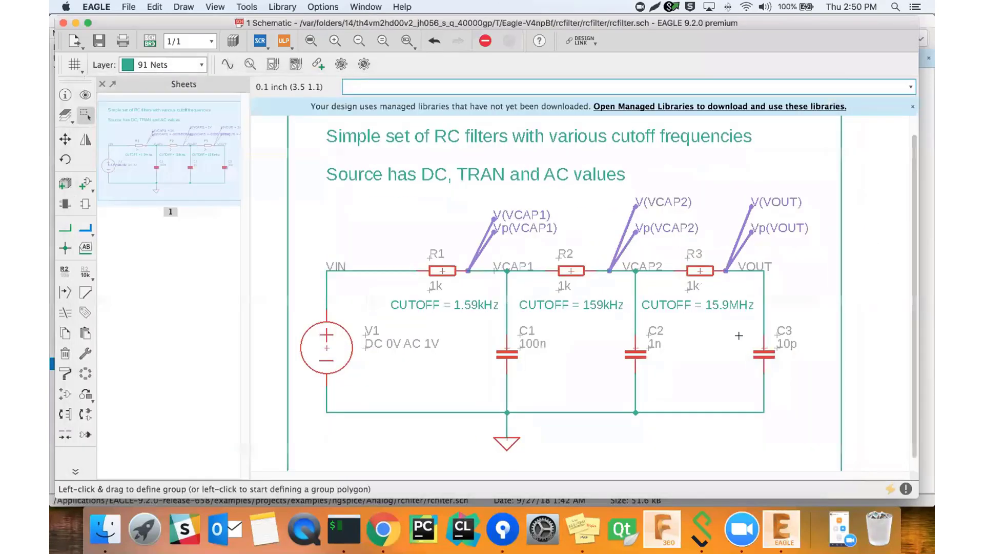
pyautogui.scroll(2, 739, 335)
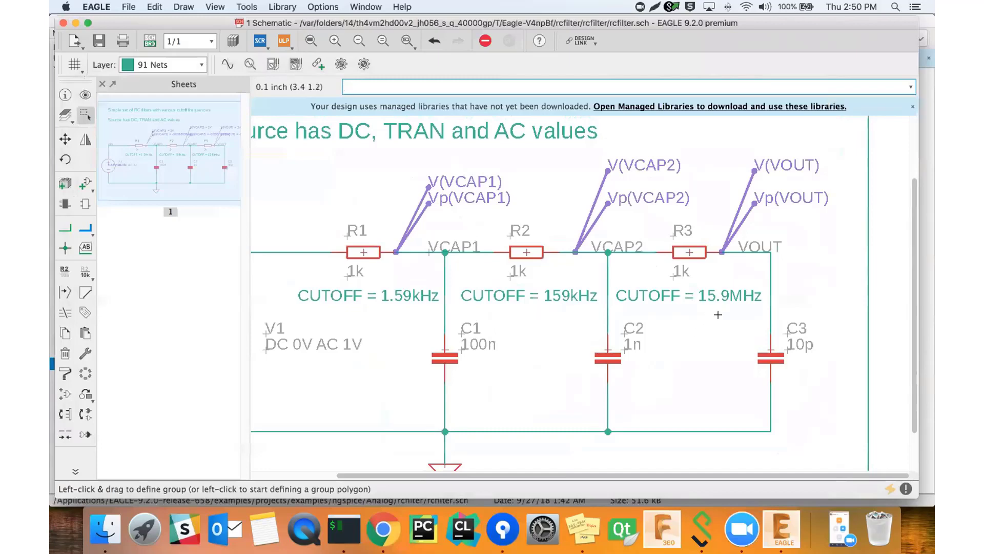
pyautogui.scroll(-5, 718, 314)
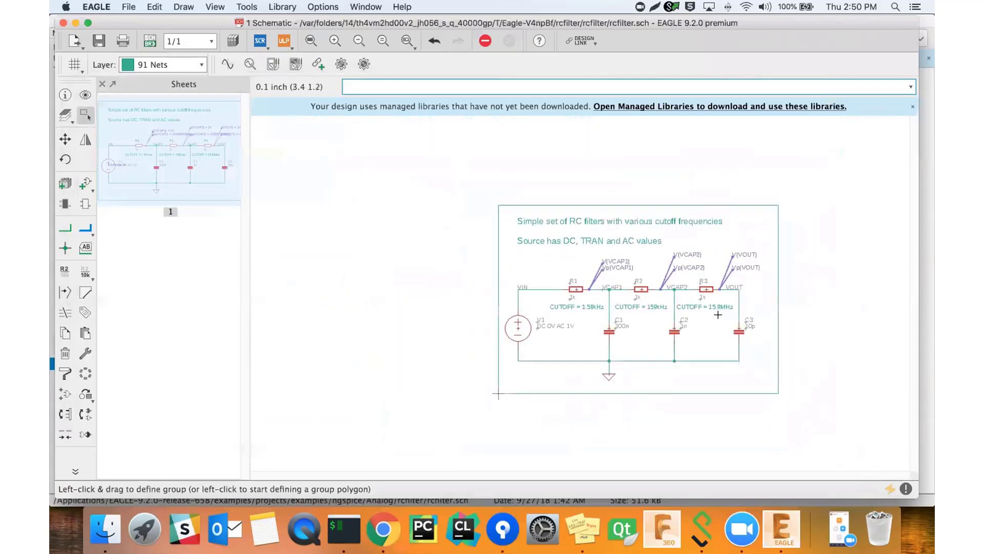
pyautogui.scroll(3, 718, 314)
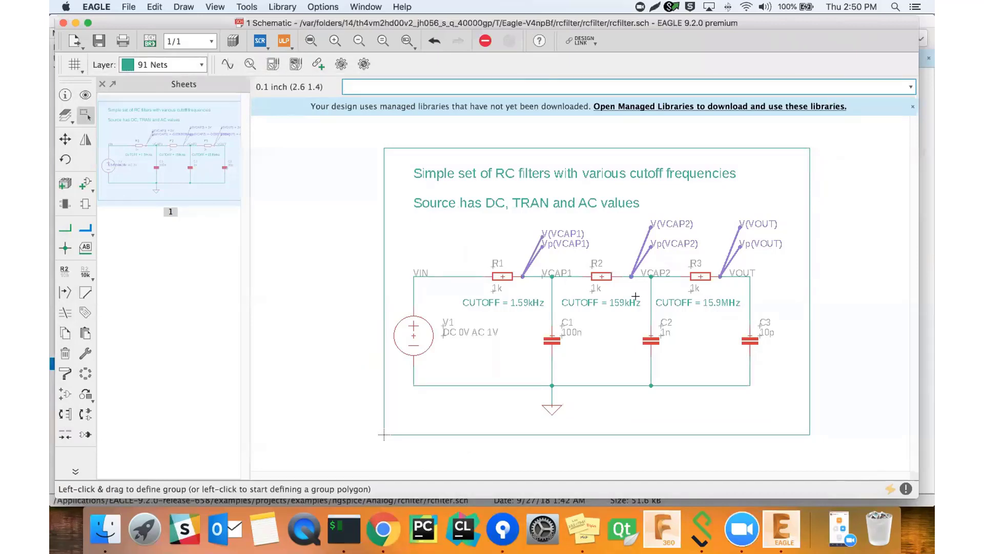
pyautogui.click(63, 23)
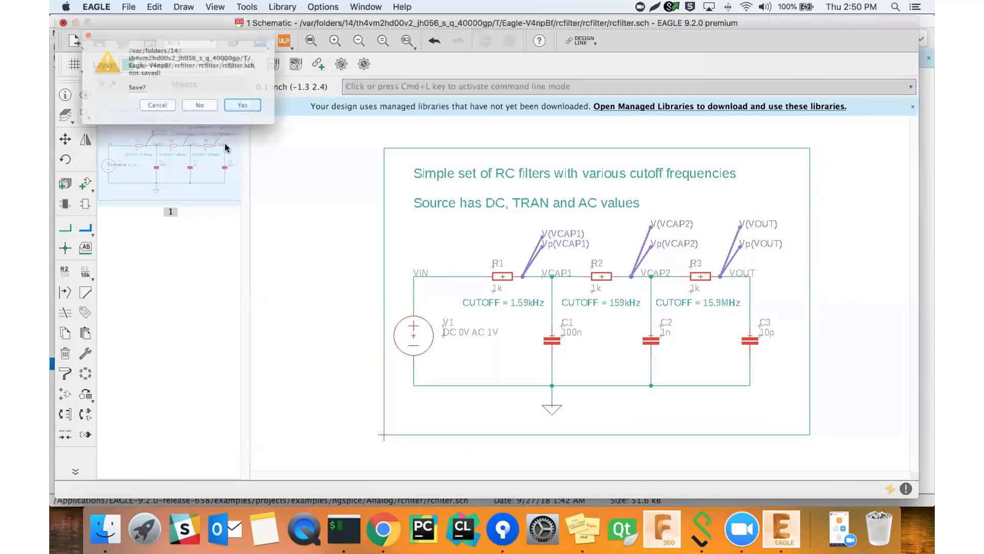
pyautogui.click(195, 115)
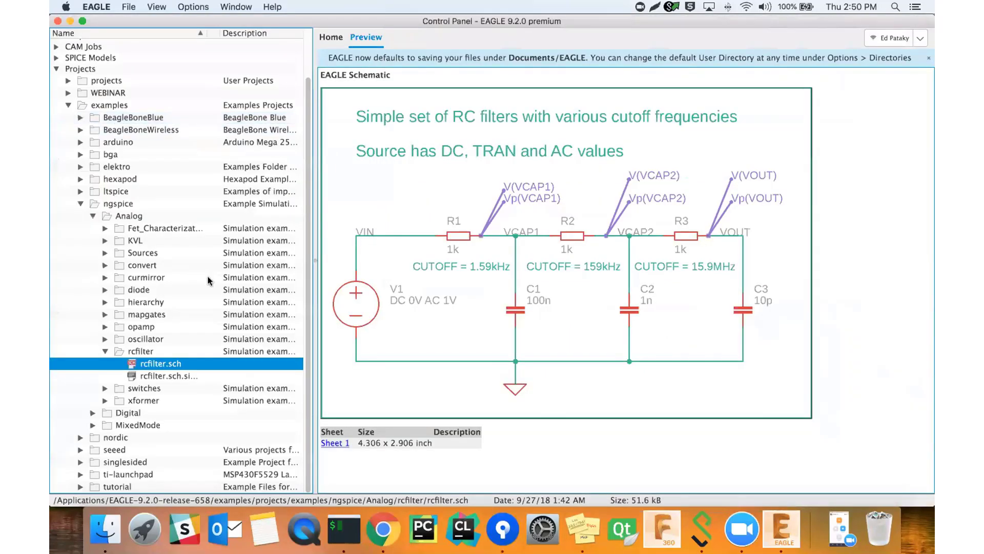
# Open FETCHAR.sch from the Analog Fet_Characterization example and bring up its simulation settings.
pyautogui.click(104, 240)
pyautogui.click(104, 228)
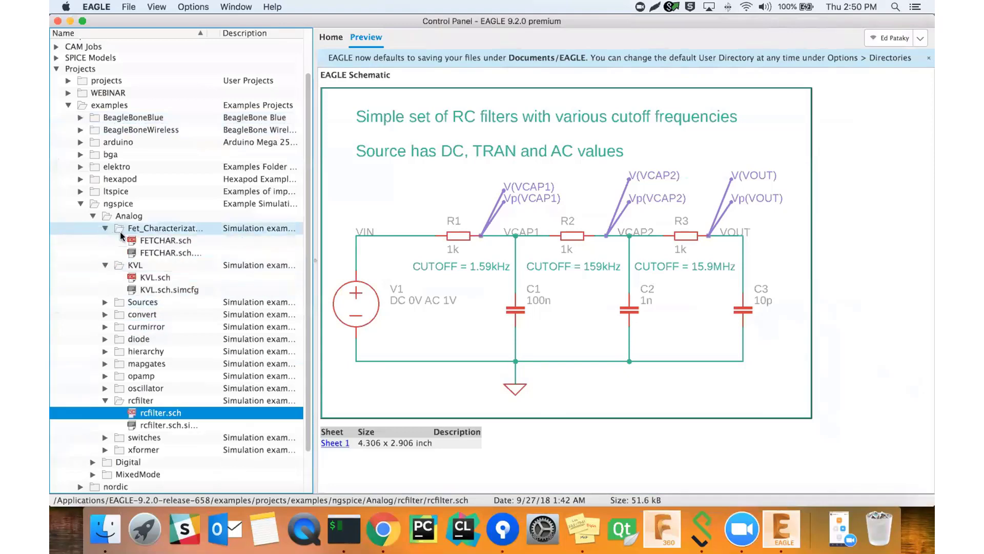
pyautogui.doubleClick(154, 241)
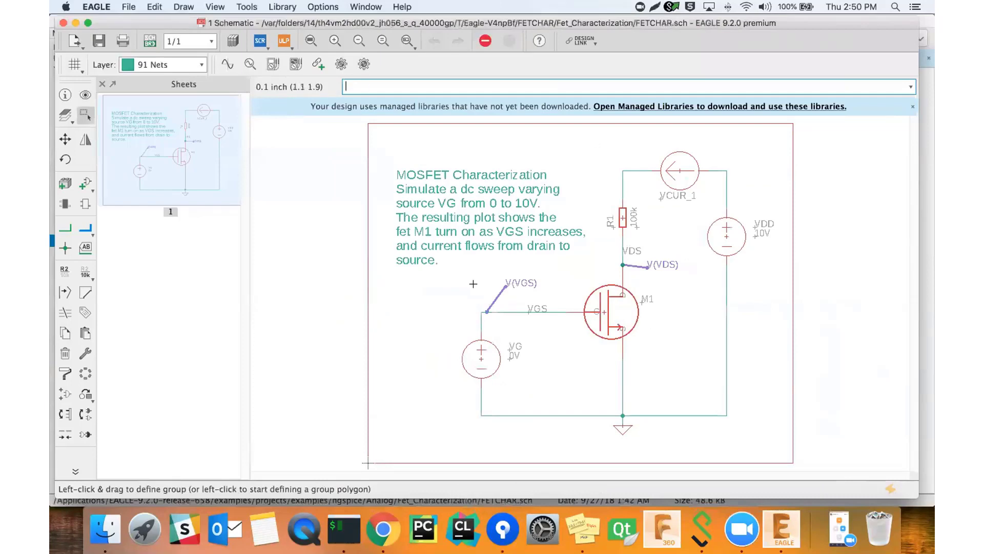
pyautogui.write('sim')
pyautogui.press('Return')
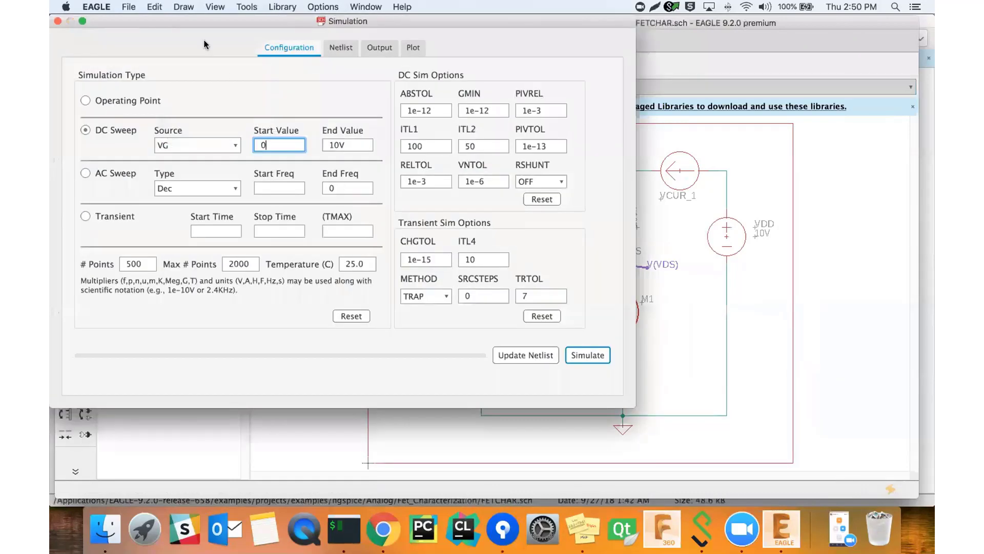
# Examine the MOSFET characterization circuit, including the gate, drain and source of M1 and the VGS and VDS probes.
pyautogui.moveTo(190, 22); pyautogui.dragTo(403, 431)
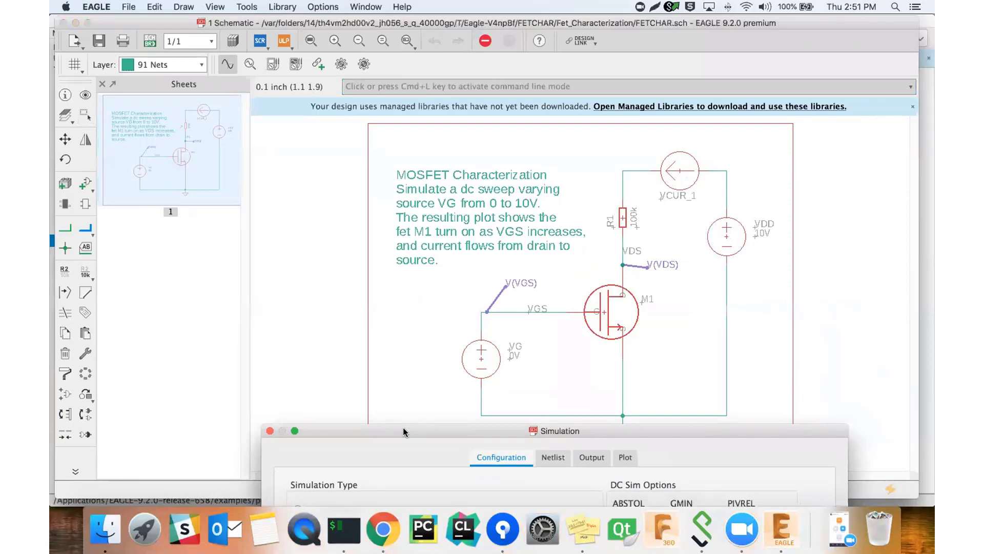
pyautogui.moveTo(403, 428); pyautogui.dragTo(396, 456)
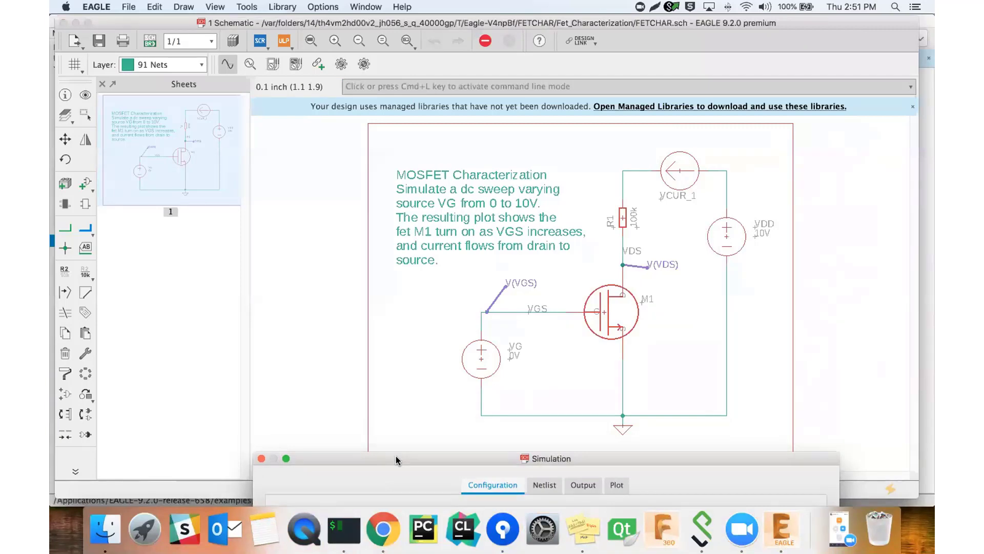
pyautogui.moveTo(396, 457); pyautogui.dragTo(324, 462)
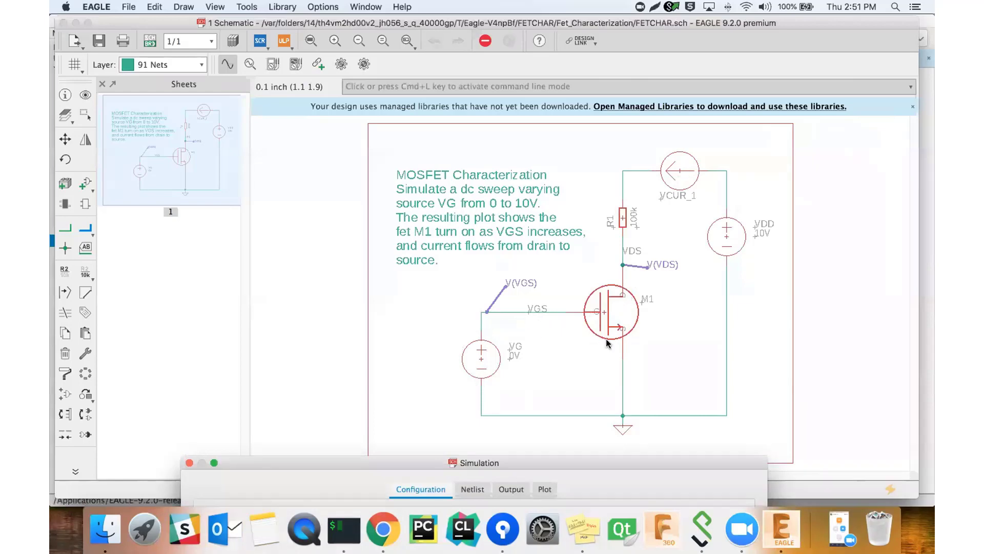
pyautogui.scroll(3, 601, 307)
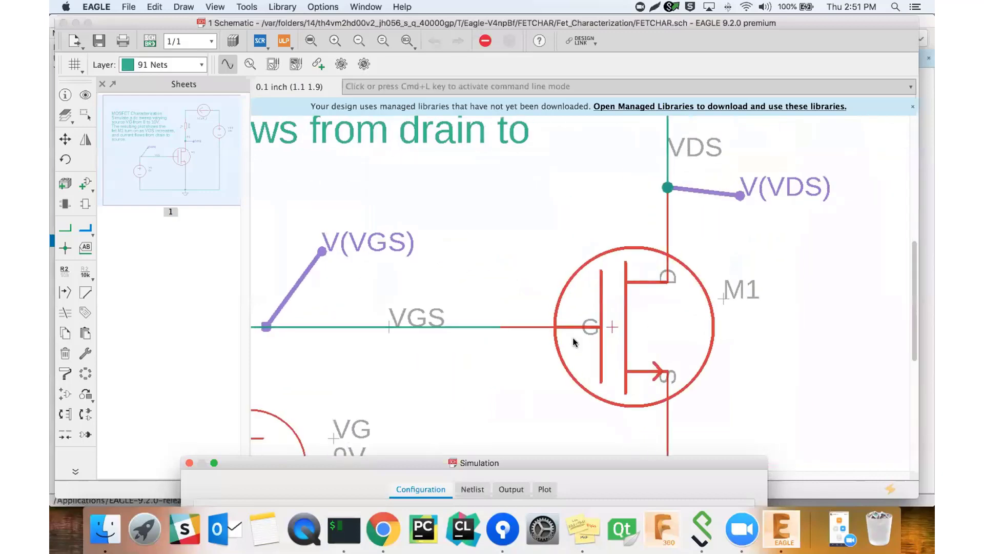
pyautogui.scroll(-3, 581, 307)
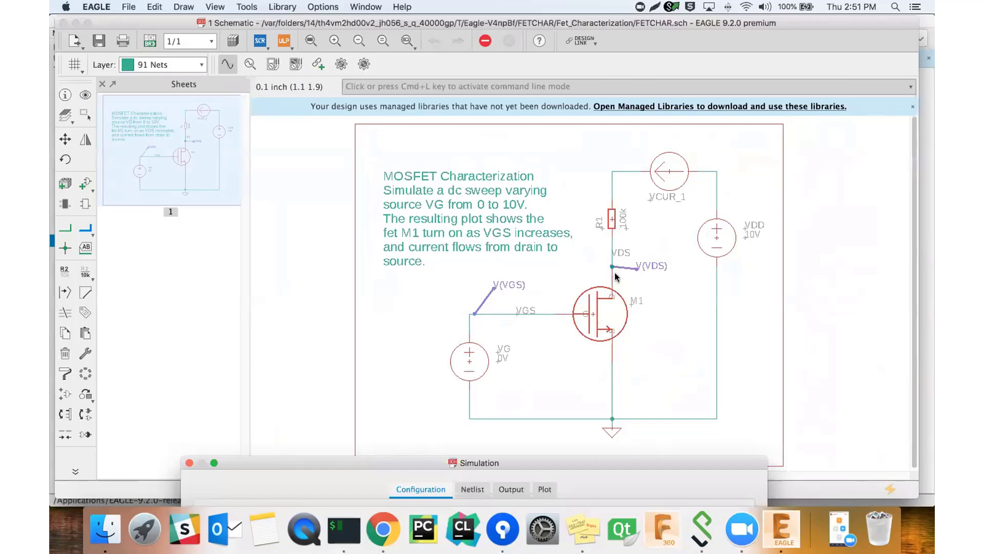
pyautogui.scroll(5, 612, 294)
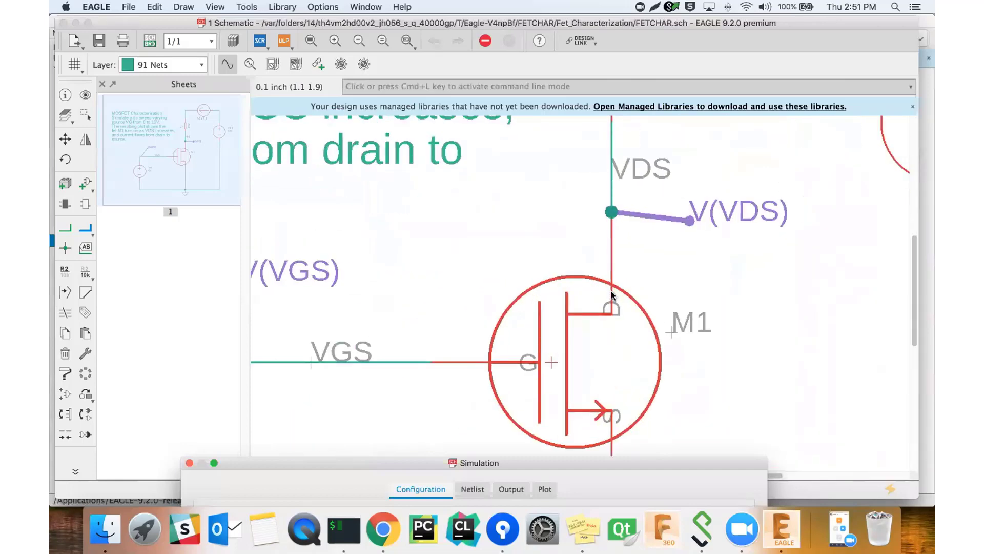
pyautogui.scroll(-5, 612, 295)
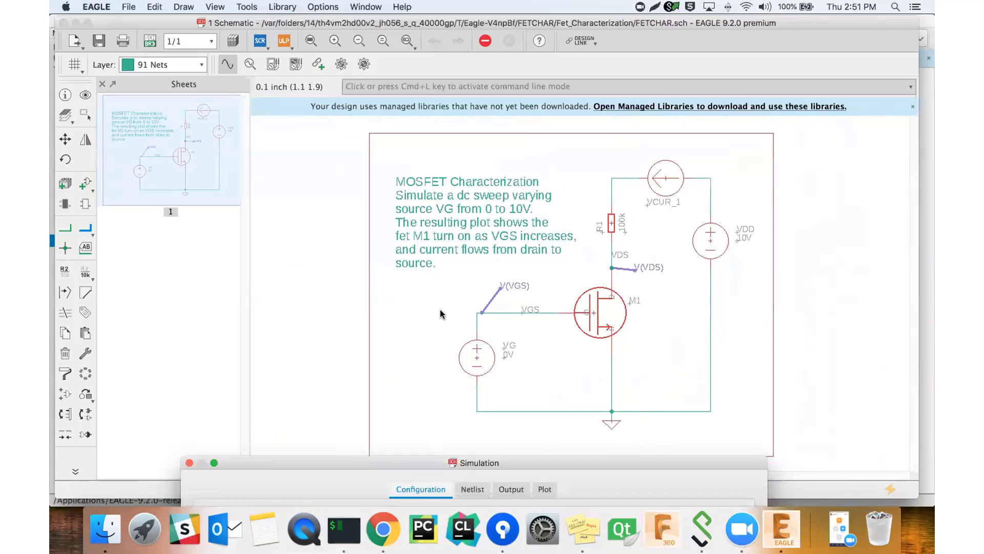
# Bring the FETCHAR simulation settings back up over the schematic.
pyautogui.click(326, 249)
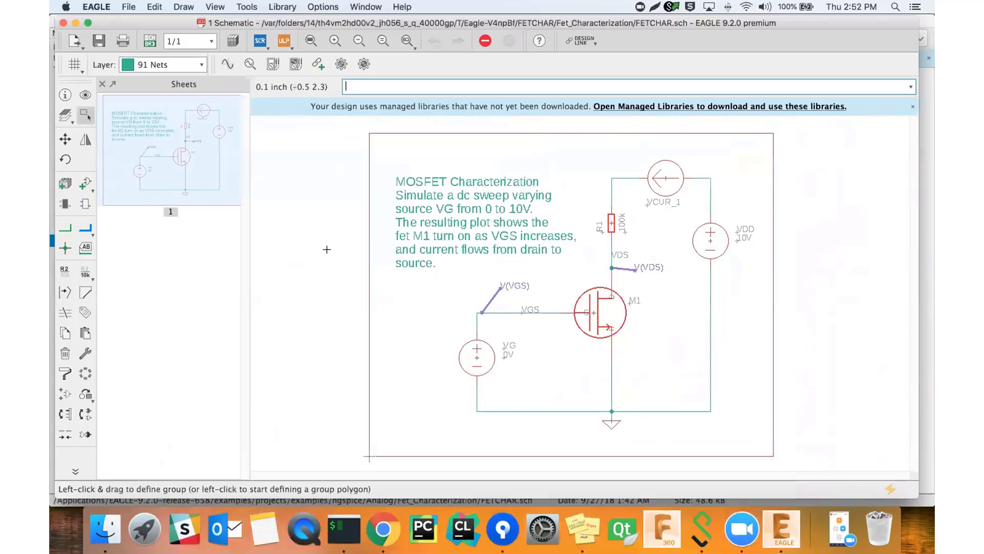
pyautogui.write('simulation')
pyautogui.press('Return')
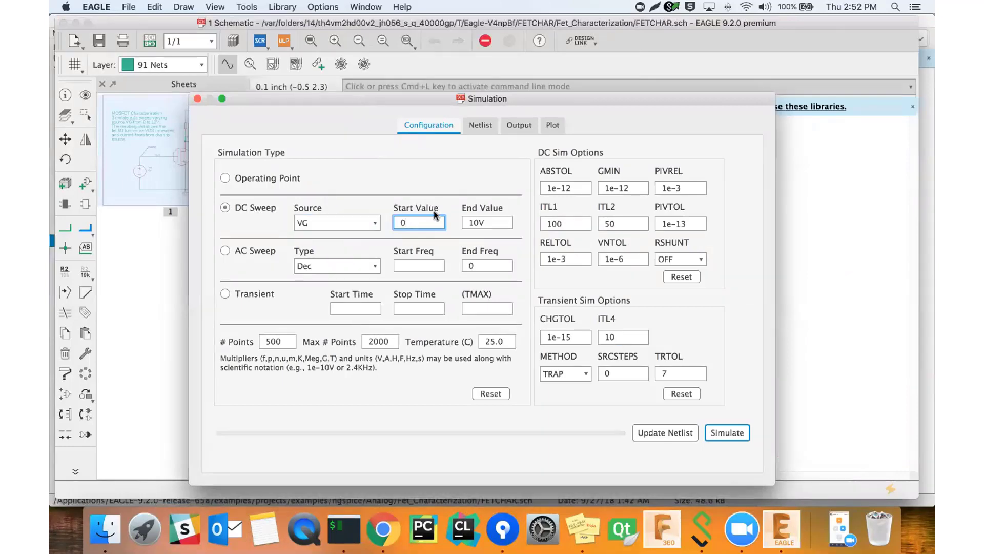
# Run the DC sweep simulation of source VG from 0 to 10V with 500 points.
pyautogui.moveTo(358, 98); pyautogui.dragTo(718, 168)
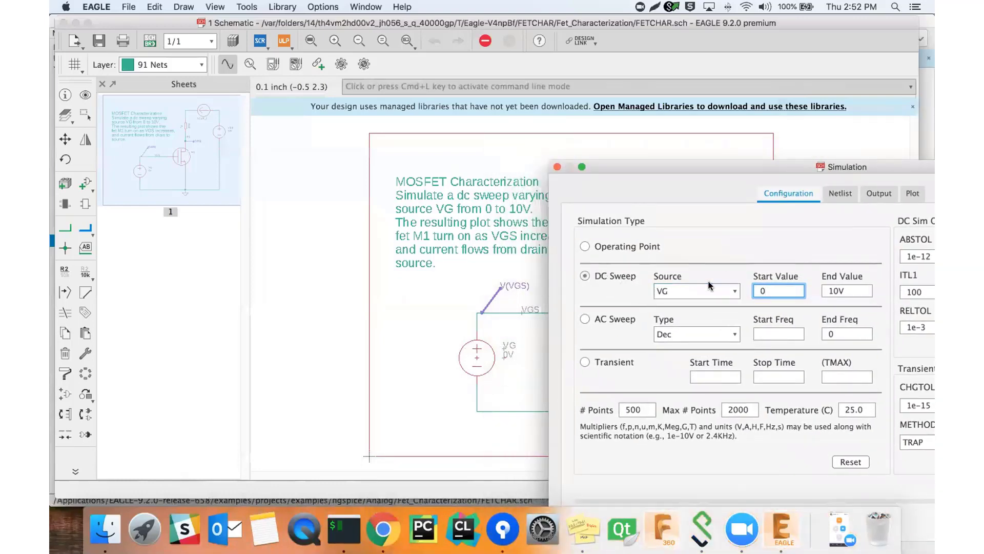
pyautogui.moveTo(762, 170); pyautogui.dragTo(454, 118)
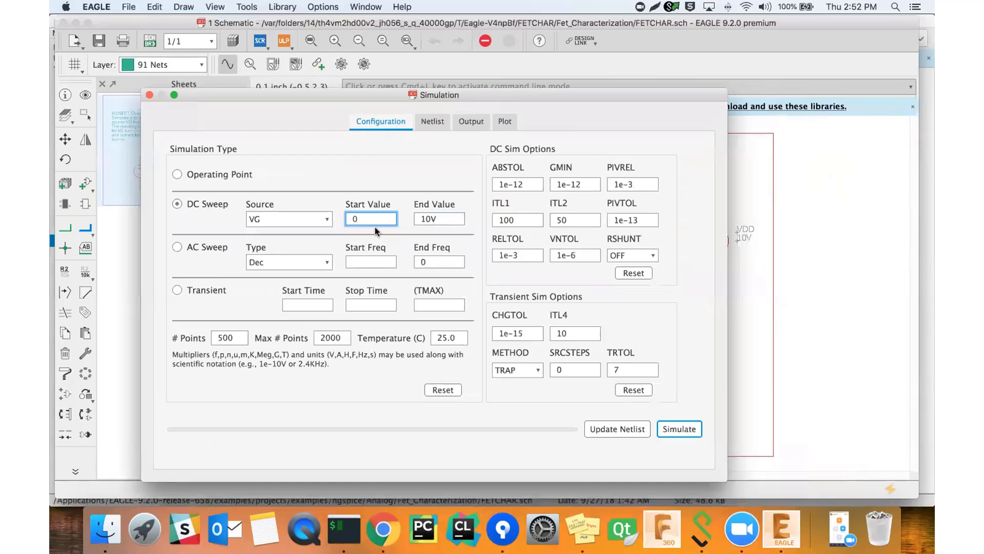
pyautogui.moveTo(242, 97); pyautogui.dragTo(215, 82)
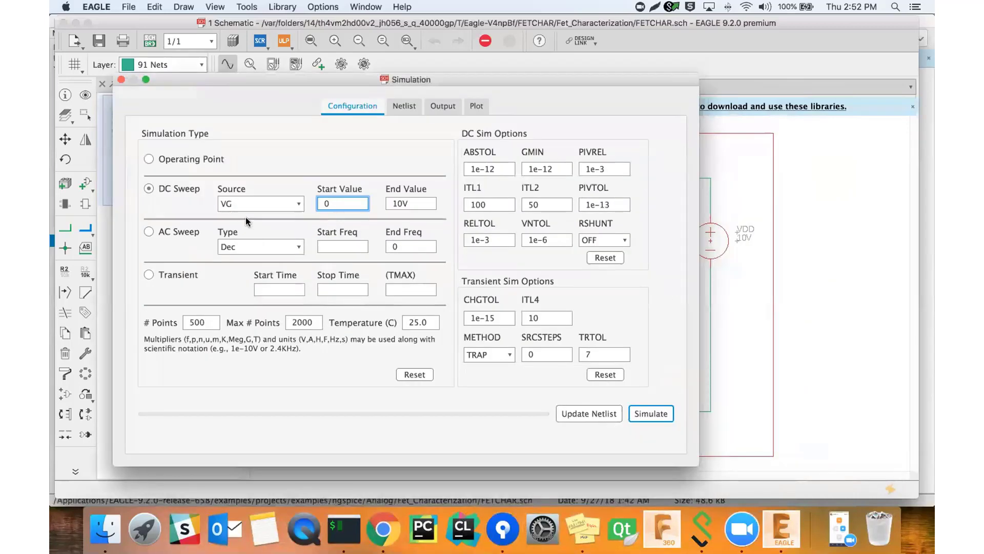
pyautogui.click(643, 416)
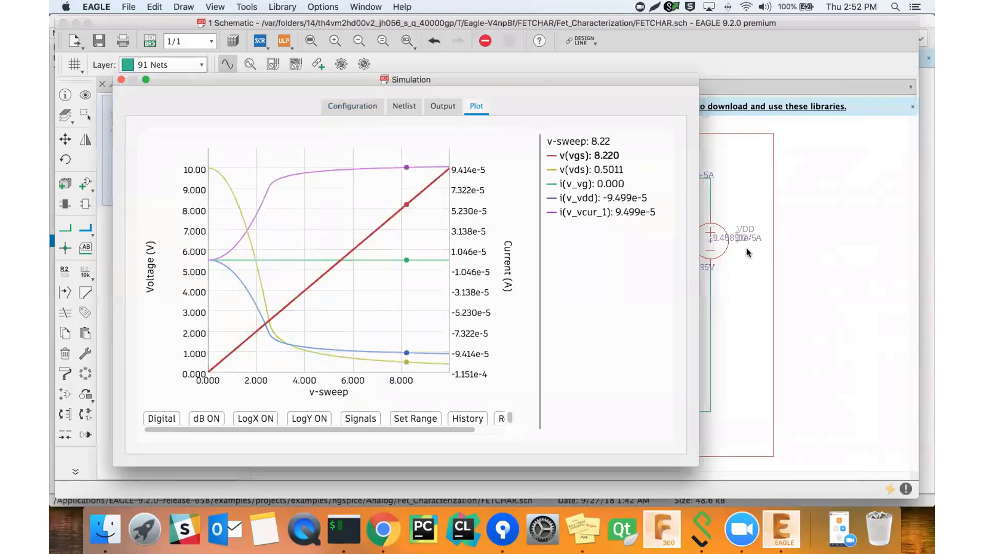
# Widen the simulation results and limit the plotted signals to v(vgs), v(vds) and i(v_vcur_1).
pyautogui.moveTo(701, 248); pyautogui.dragTo(795, 249)
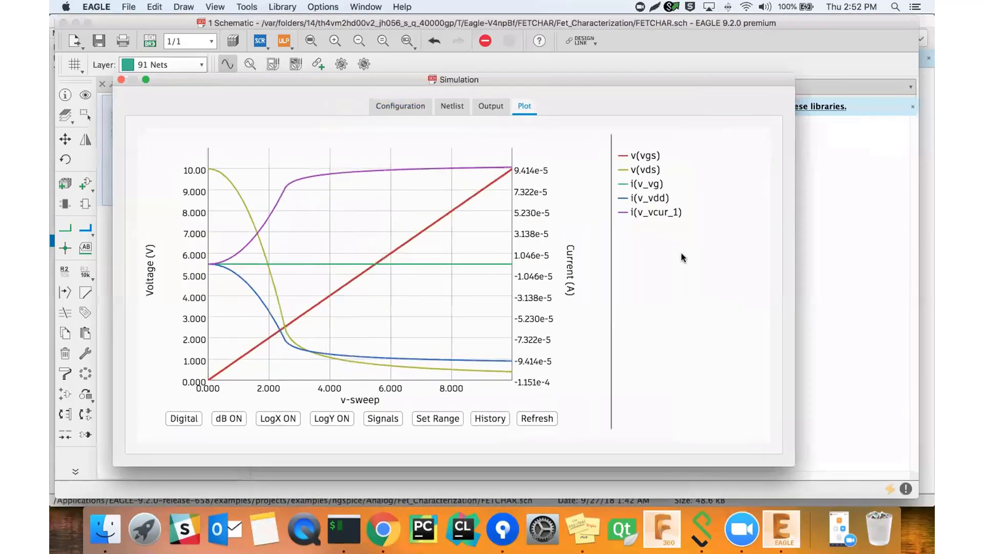
pyautogui.click(388, 417)
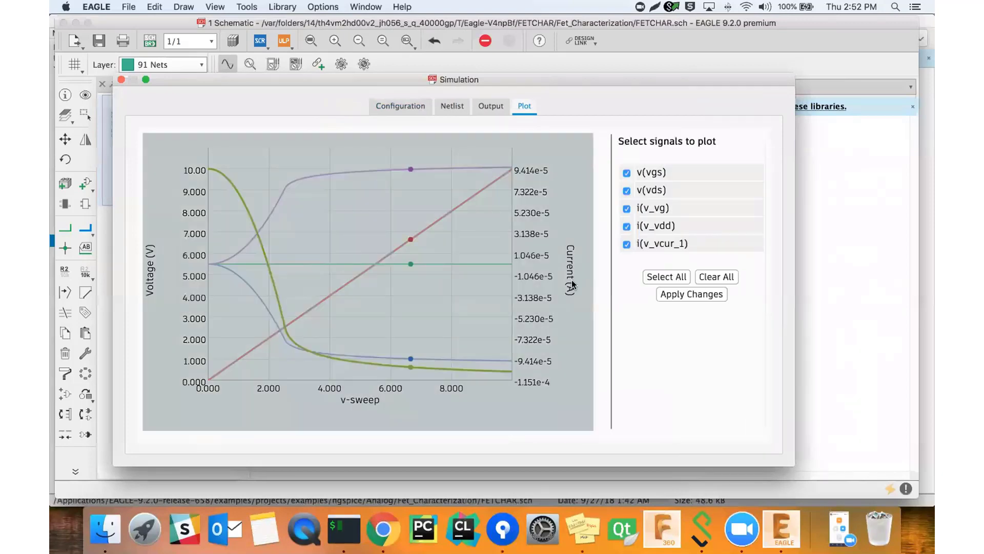
pyautogui.click(717, 279)
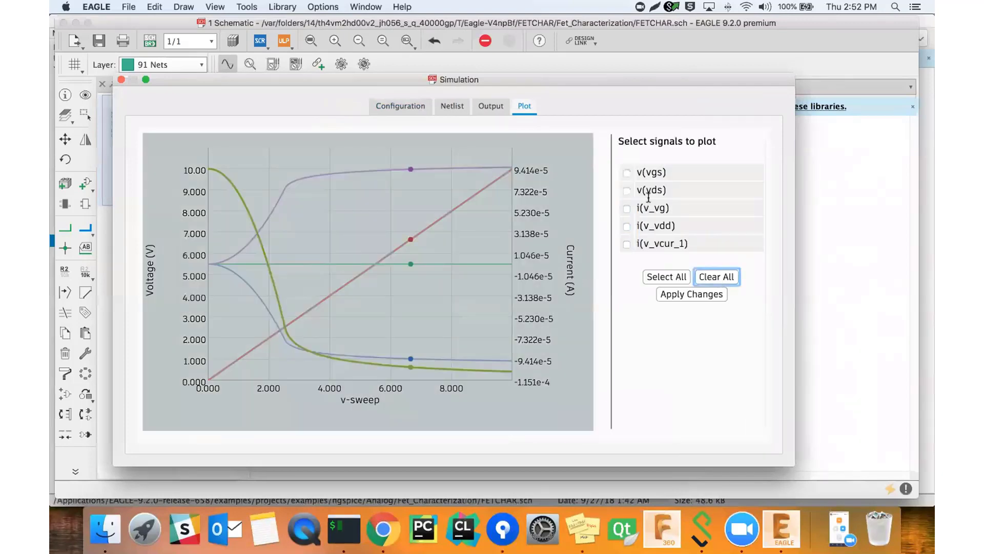
pyautogui.click(627, 173)
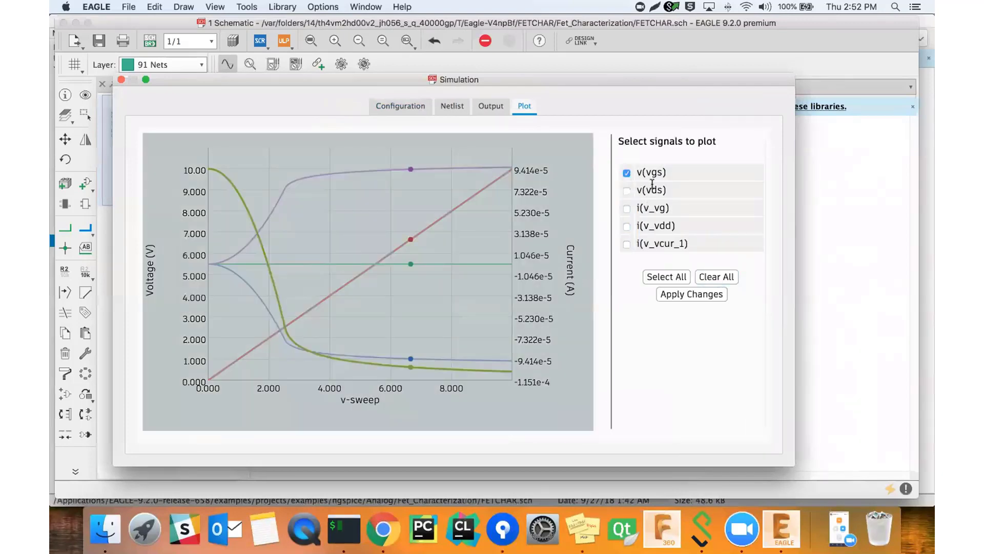
pyautogui.moveTo(618, 83); pyautogui.dragTo(709, 339)
pyautogui.moveTo(717, 478); pyautogui.dragTo(542, 121)
pyautogui.click(610, 229)
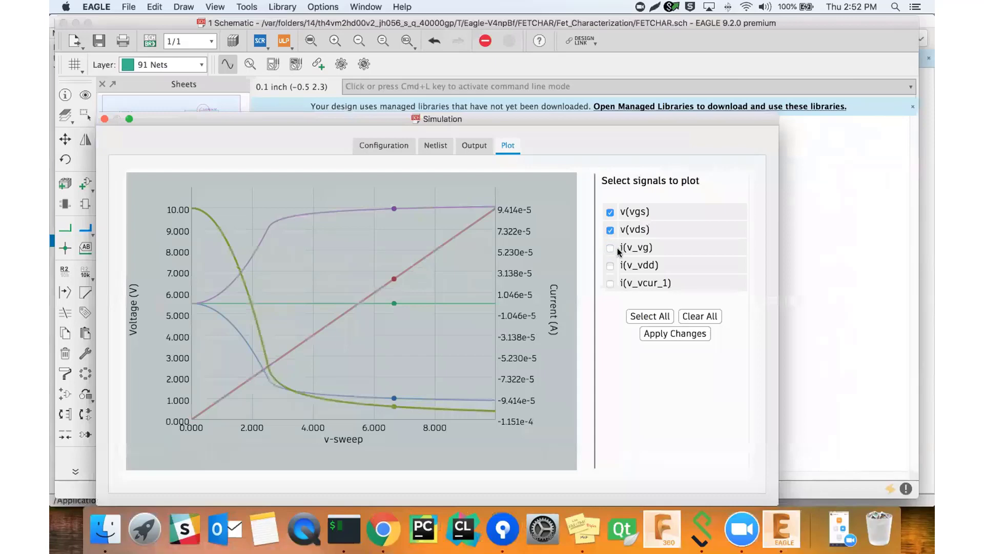
pyautogui.click(610, 266)
pyautogui.click(610, 265)
pyautogui.click(611, 283)
pyautogui.moveTo(712, 119); pyautogui.dragTo(563, 91)
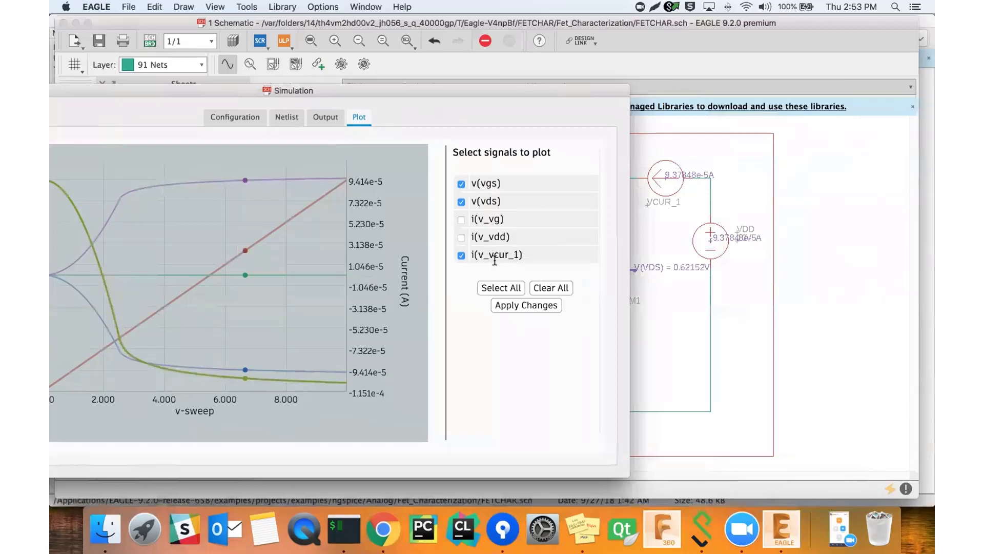
pyautogui.click(531, 307)
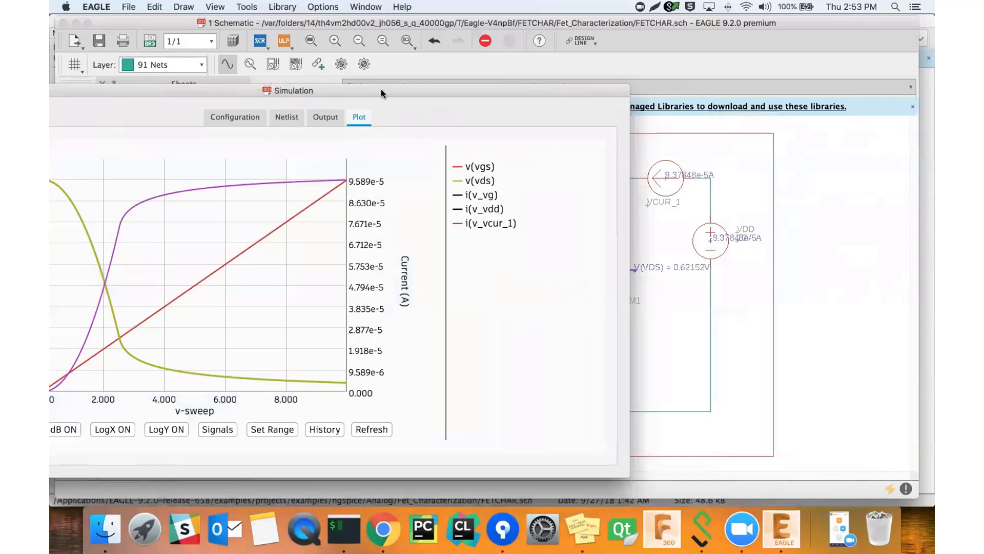
# Examine how the drain current and VDS curves respond as VGS rises across the sweep.
pyautogui.moveTo(380, 89); pyautogui.dragTo(581, 90)
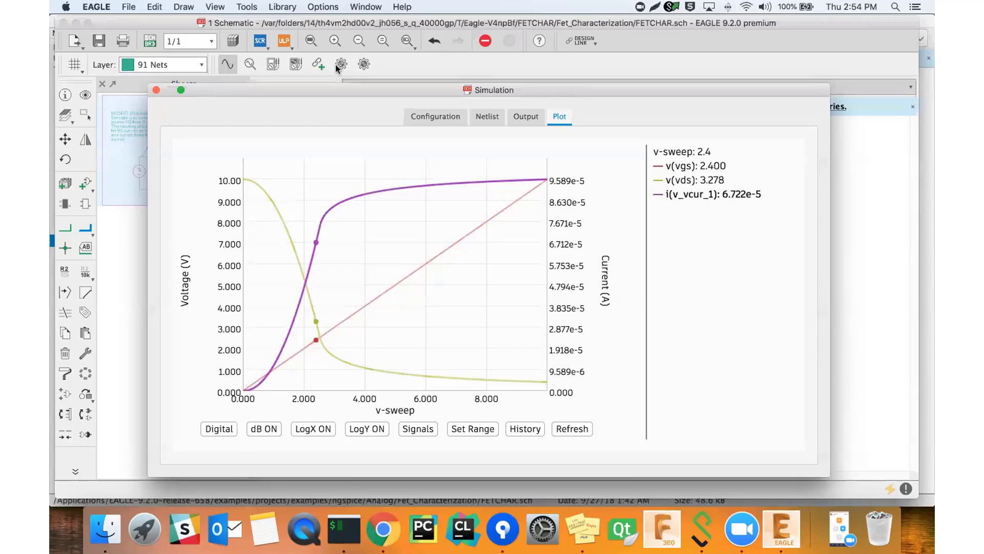
pyautogui.moveTo(323, 91); pyautogui.dragTo(313, 50)
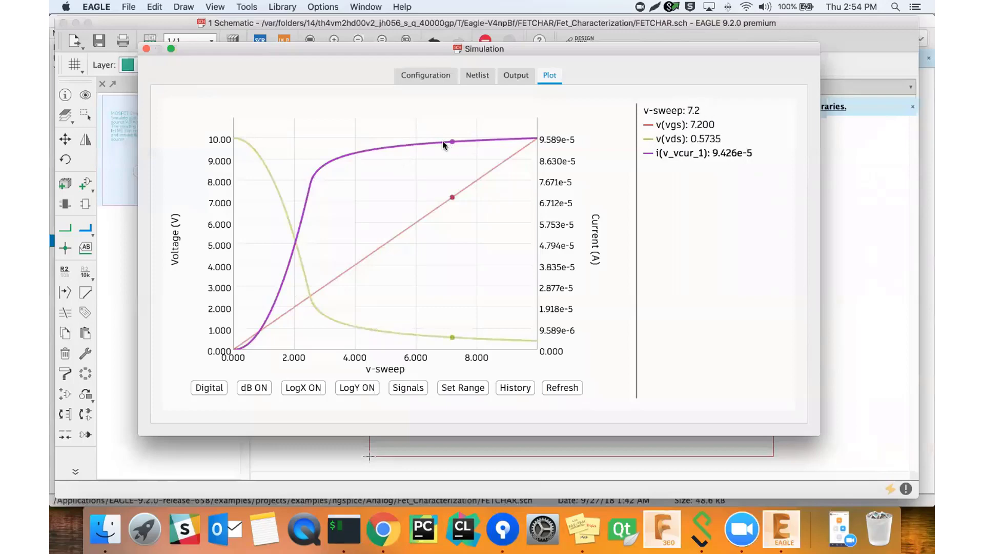
pyautogui.moveTo(226, 48); pyautogui.dragTo(218, 119)
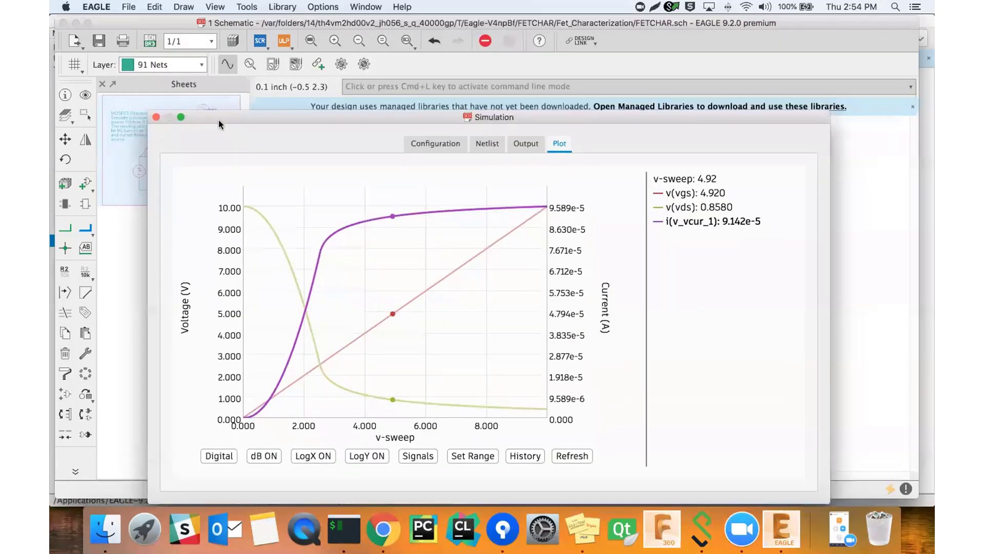
# Close the simulation results and the FETCHAR schematic.
pyautogui.click(156, 117)
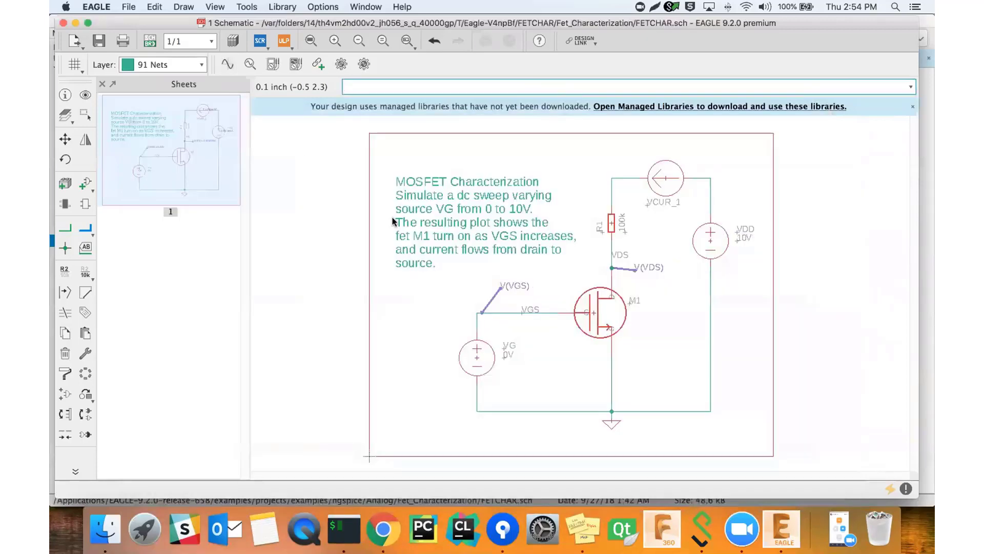
pyautogui.click(398, 223)
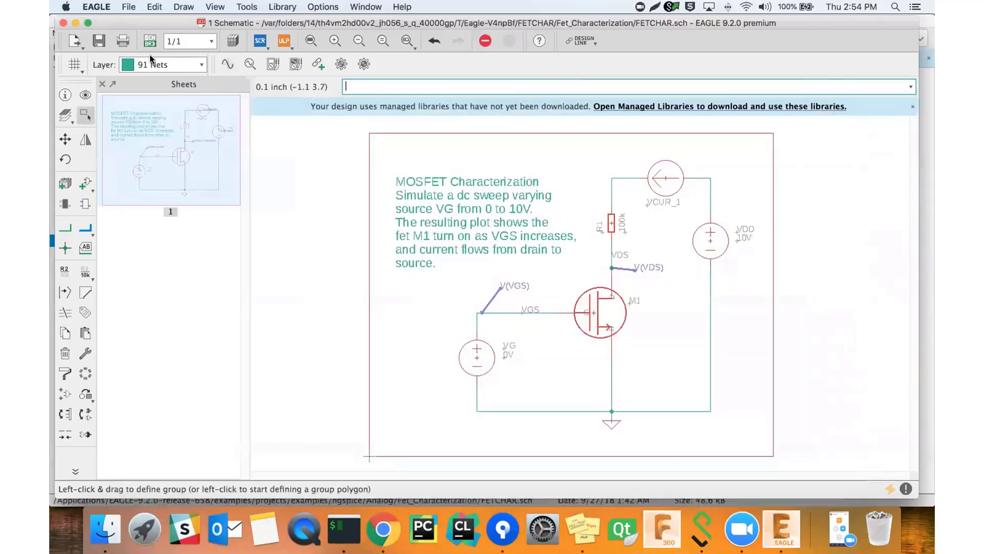
pyautogui.click(63, 22)
pyautogui.click(214, 123)
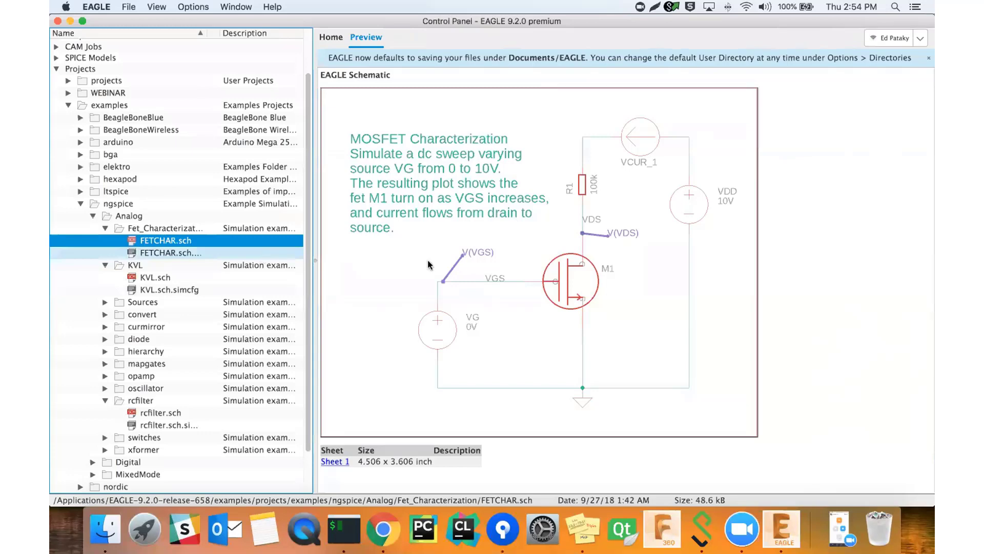
# Collapse the expanded example folders and open spiceconvert.sch from the ngspice Analog convert example.
pyautogui.click(105, 228)
pyautogui.click(105, 241)
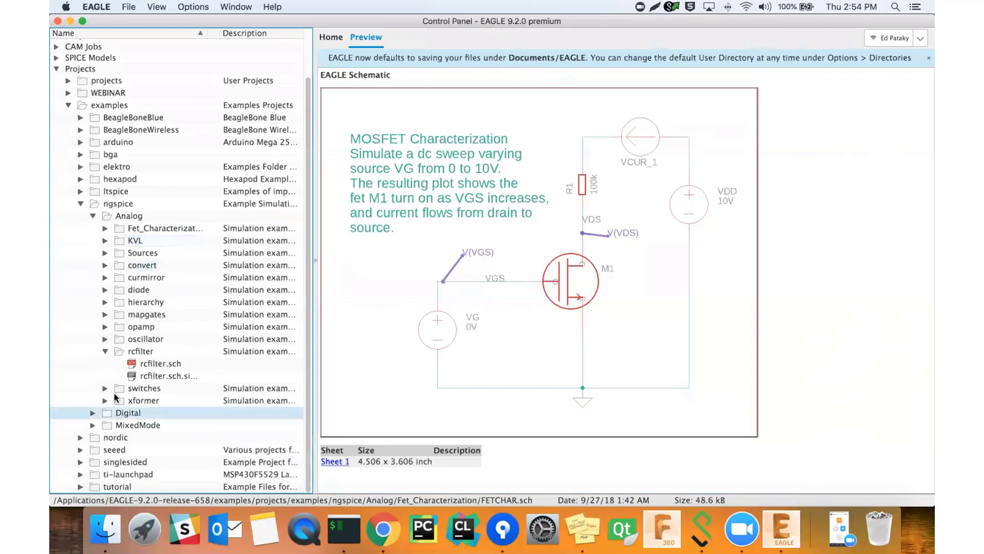
pyautogui.click(105, 351)
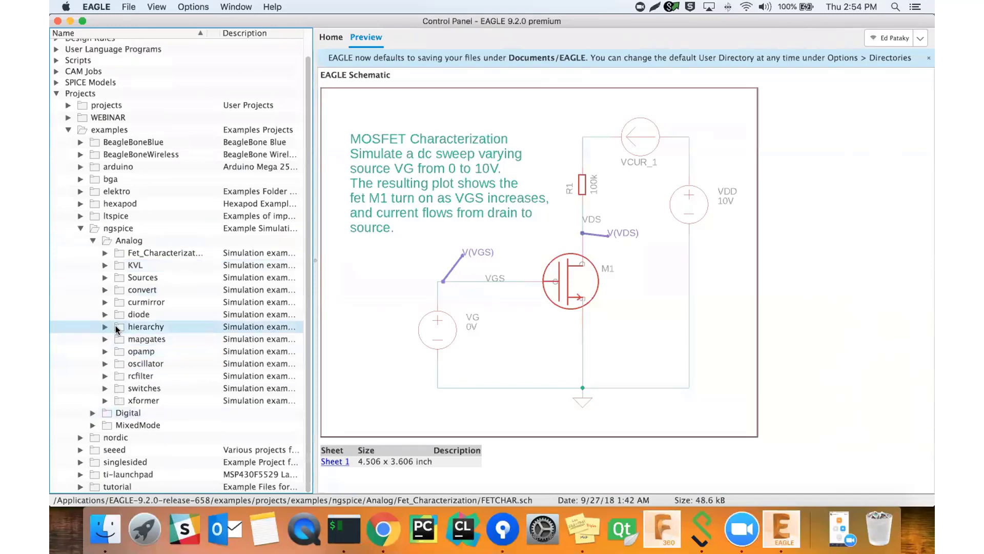
pyautogui.click(105, 290)
pyautogui.click(151, 302)
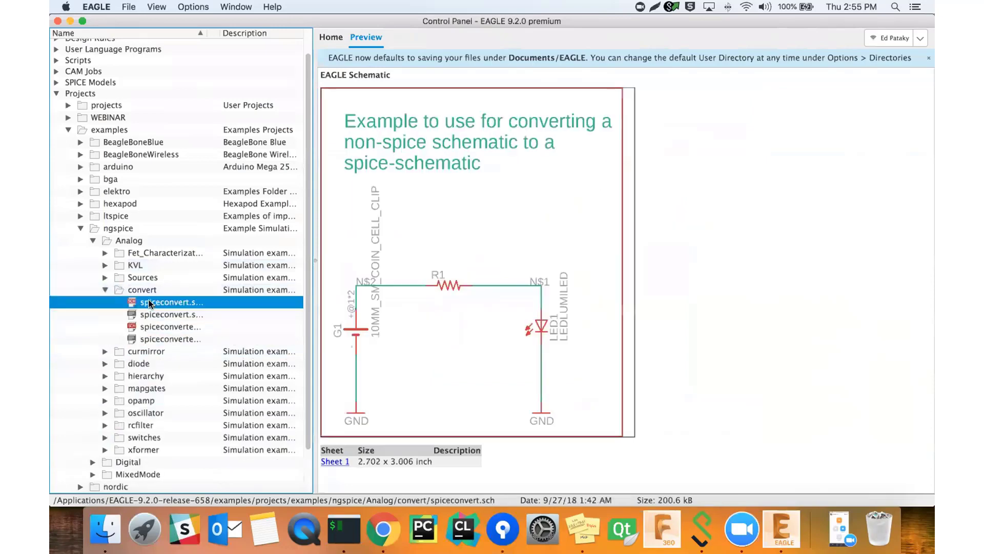
pyautogui.doubleClick(150, 302)
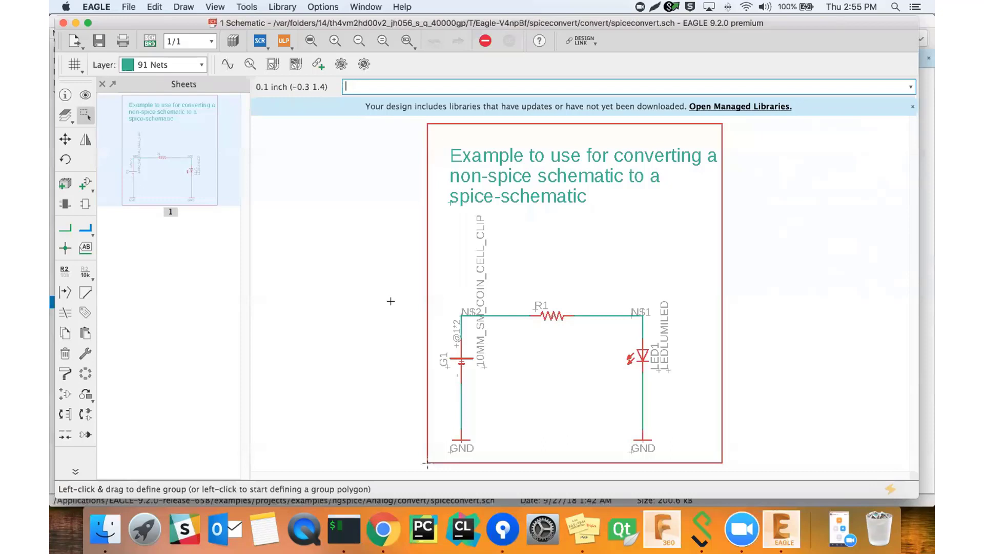
# Inspect the properties of resistor R1, diode LED1 and battery G1, including the library each part comes from.
pyautogui.write('info')
pyautogui.press('Return')
pyautogui.click(552, 315)
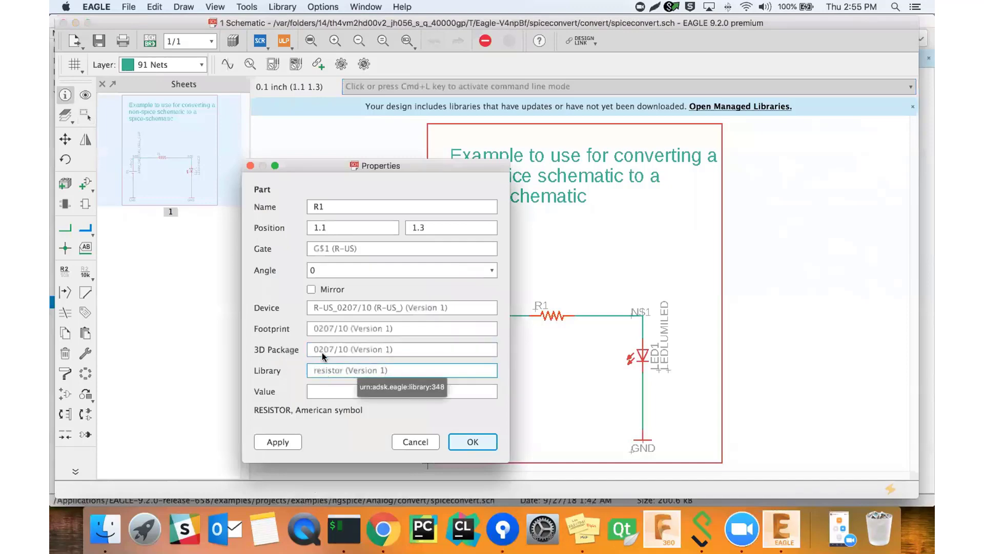
pyautogui.click(250, 166)
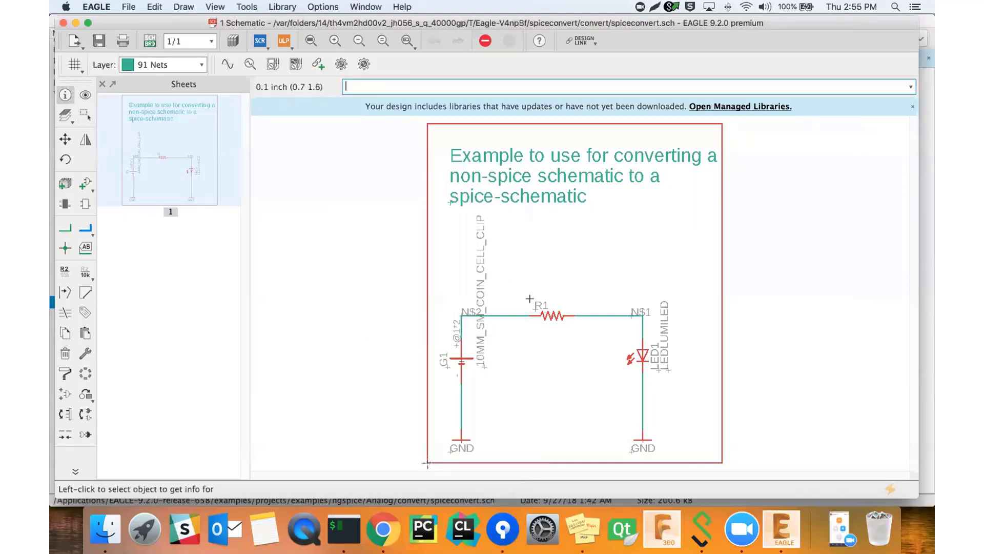
pyautogui.click(642, 356)
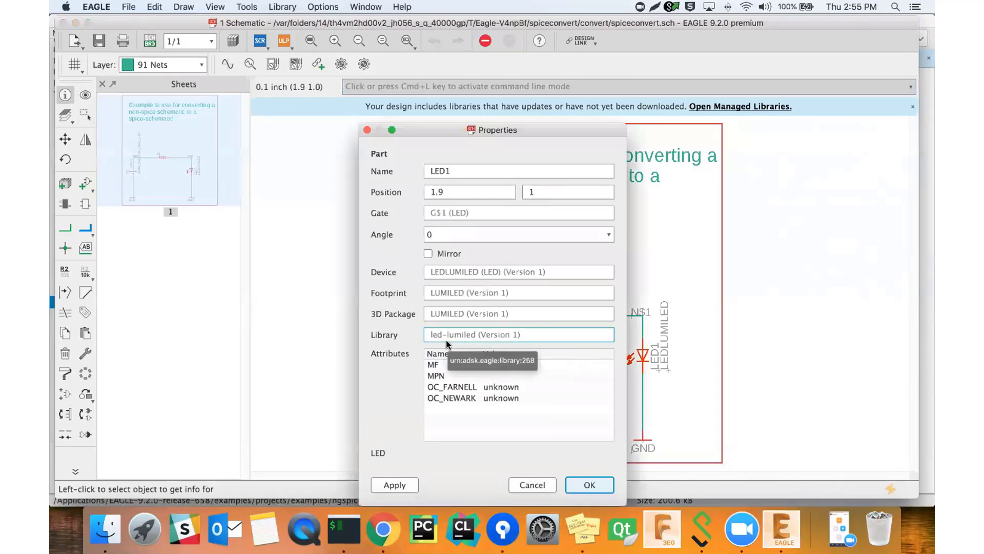
pyautogui.press('Escape')
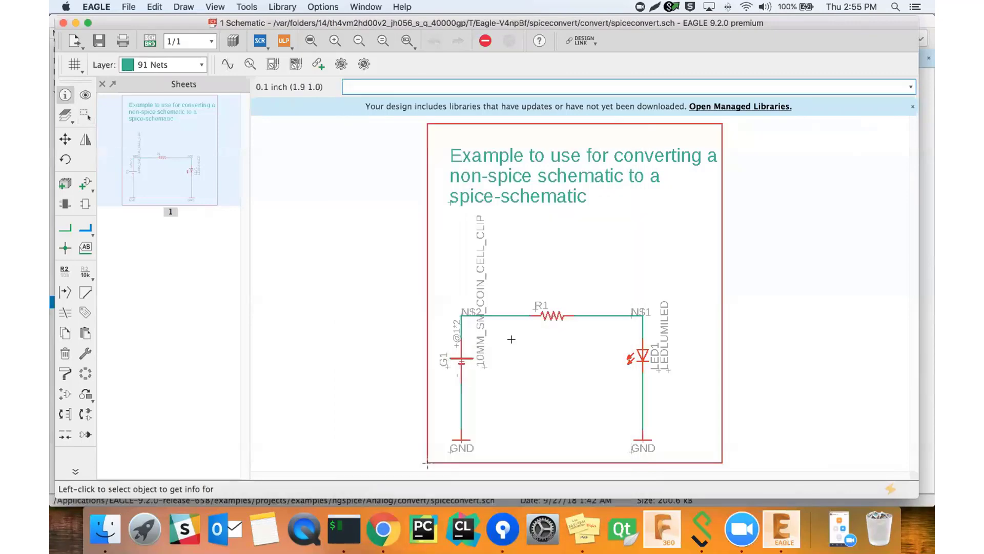
pyautogui.click(461, 359)
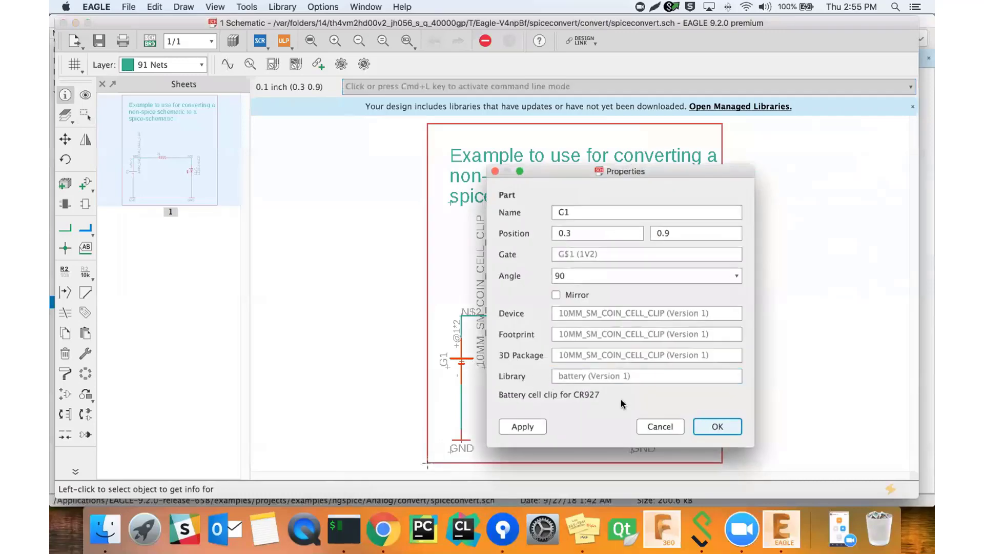
pyautogui.press('Escape')
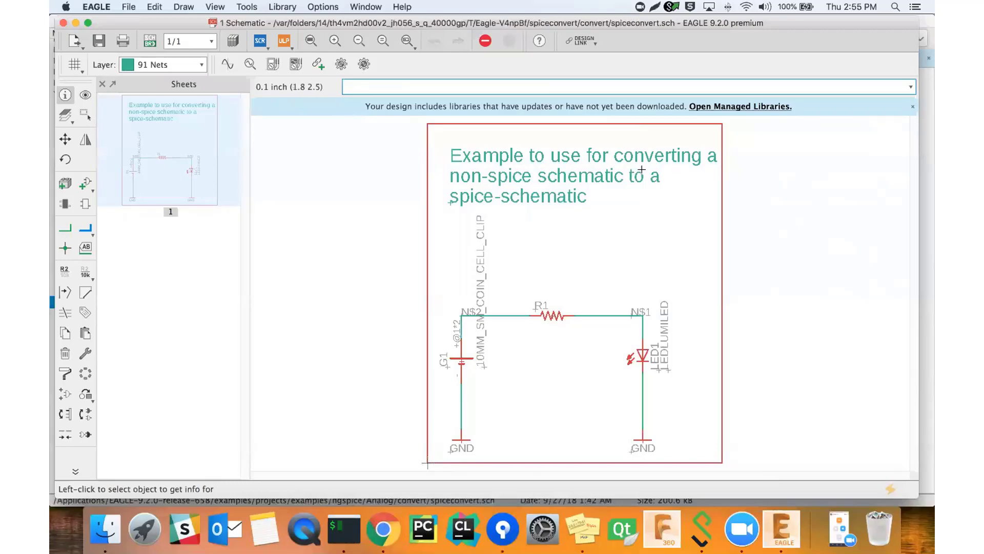
pyautogui.press('Escape')
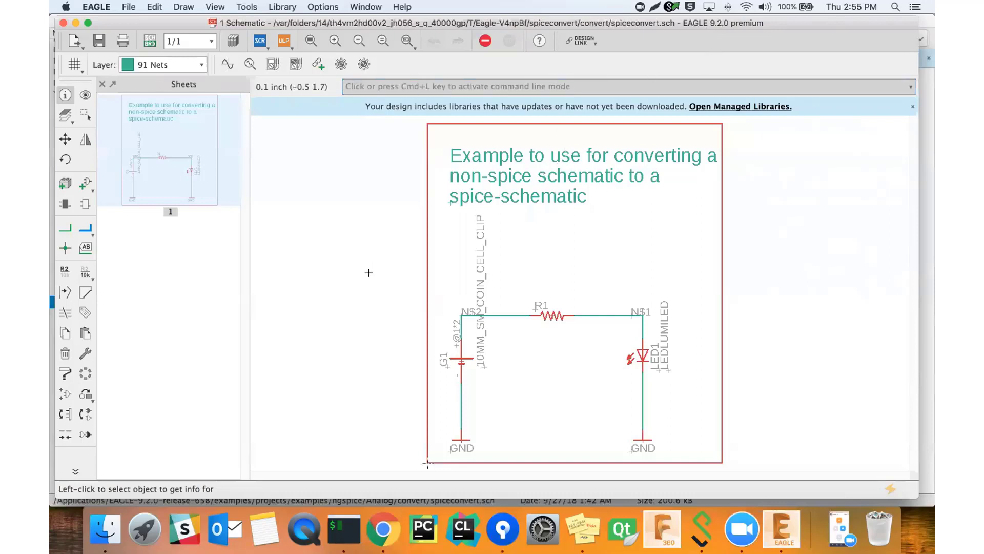
pyautogui.press('super+l')
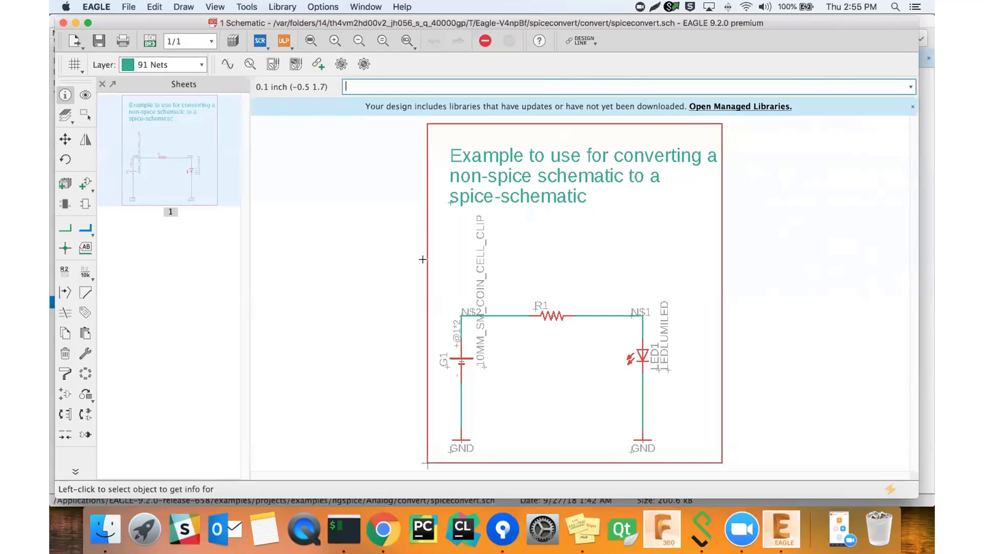
pyautogui.press('Escape')
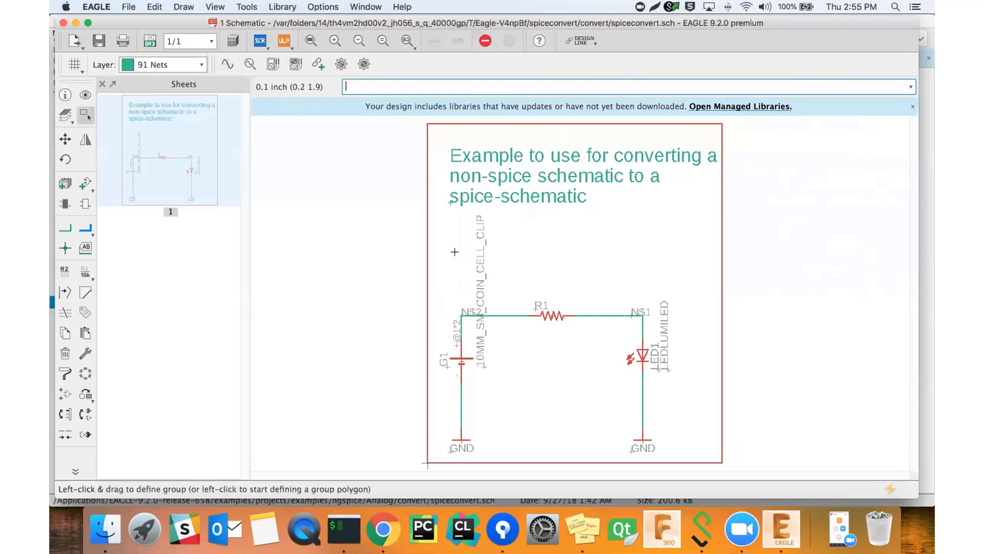
# Try to simulate the spiceconvert schematic before any SPICE models are mapped to its parts.
pyautogui.scroll(5, 490, 306)
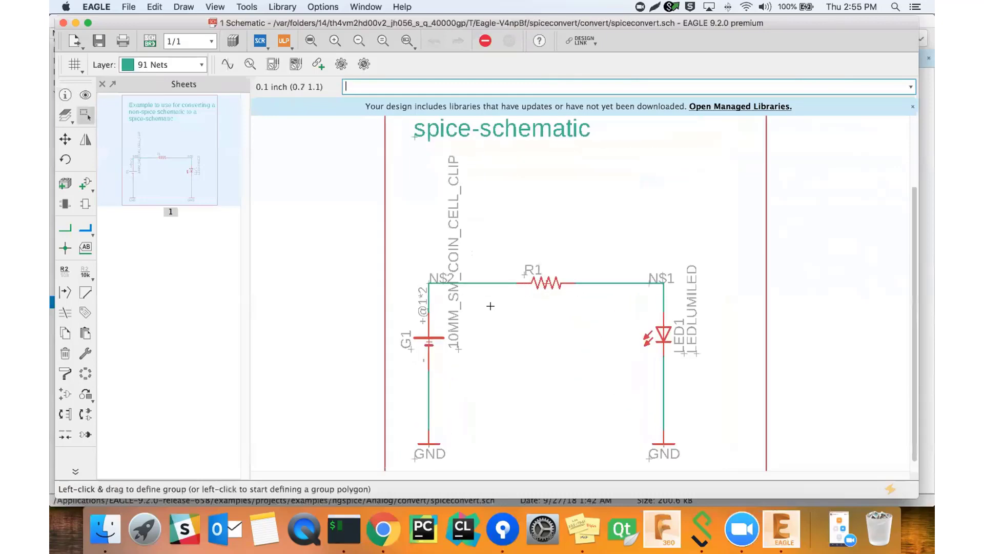
pyautogui.scroll(-2, 490, 306)
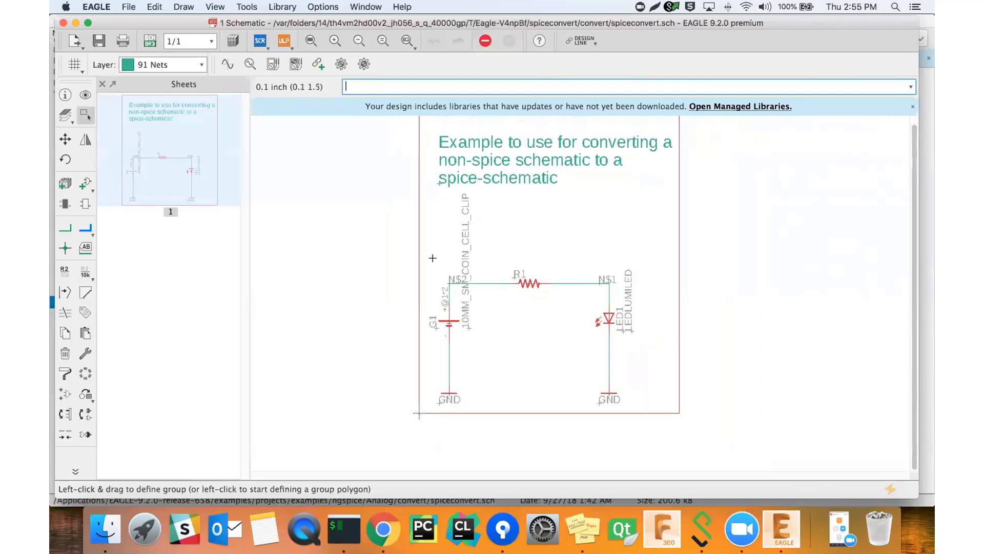
pyautogui.write('sim')
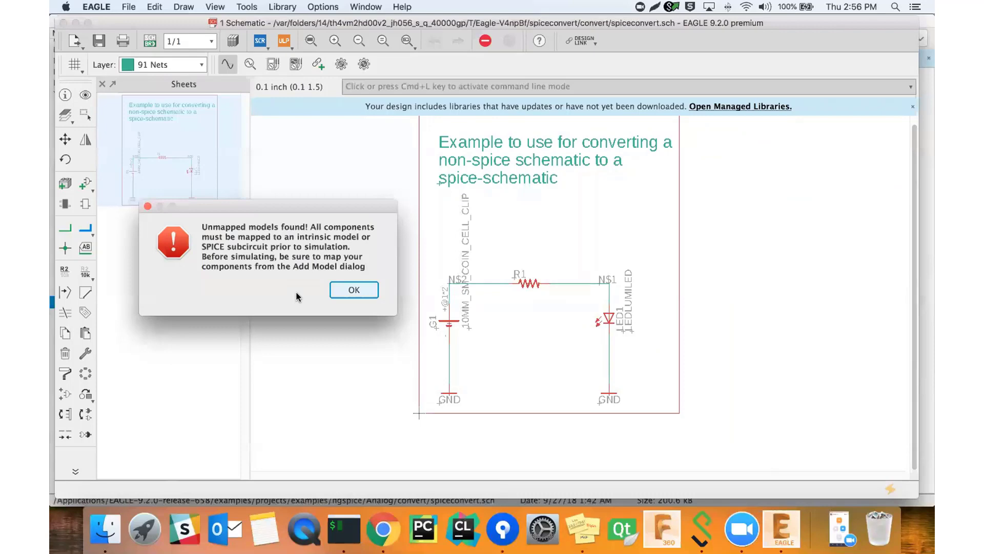
pyautogui.press('Return')
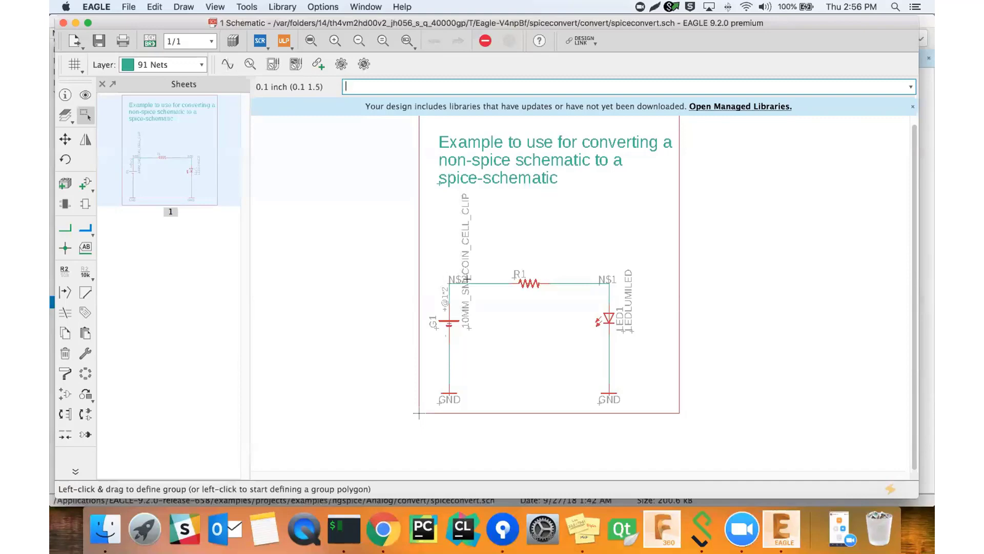
# Try to add SPICE models to the grouped battery, resistor and LED circuit in the example schematic.
pyautogui.moveTo(429, 259); pyautogui.dragTo(642, 406)
pyautogui.moveTo(430, 252); pyautogui.dragTo(640, 410)
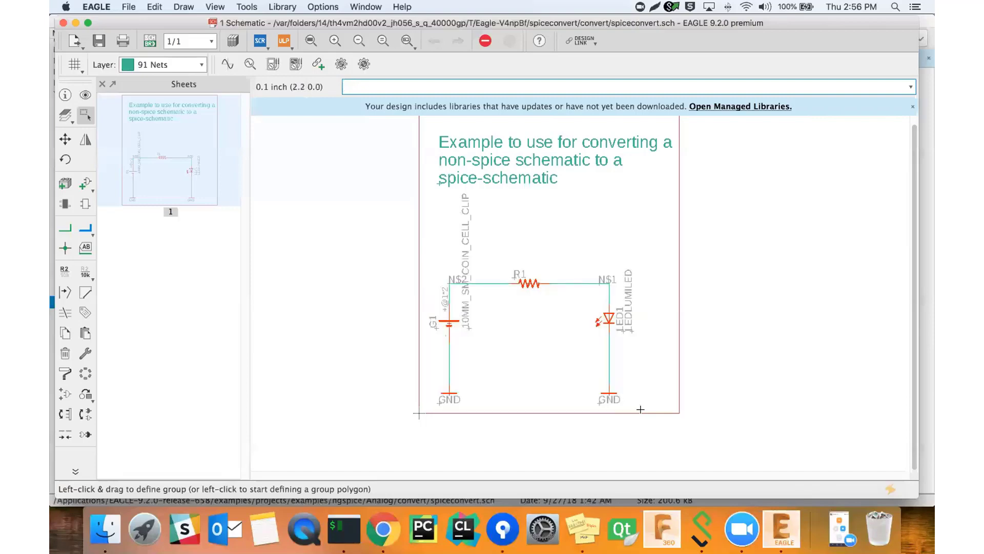
pyautogui.rightClick(529, 283)
pyautogui.click(550, 297)
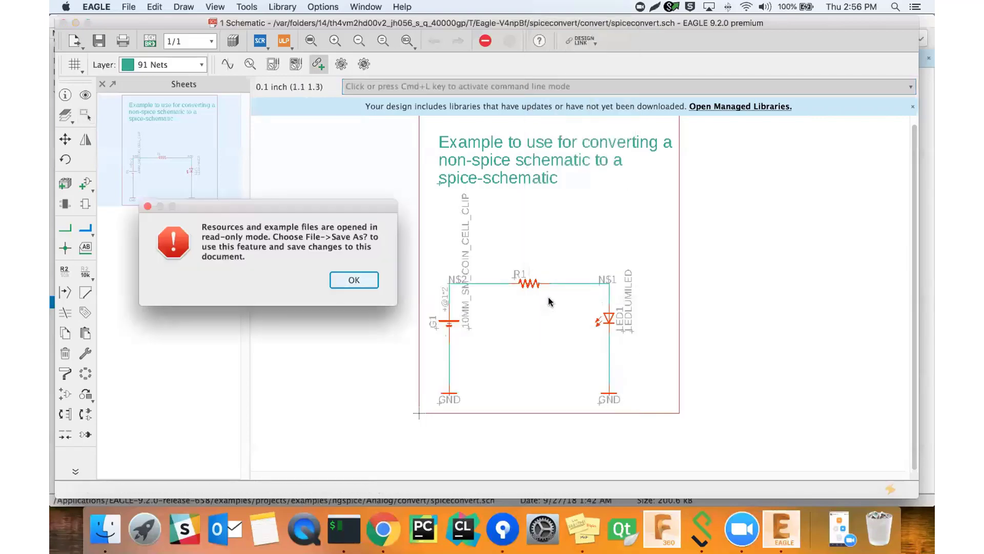
pyautogui.click(365, 283)
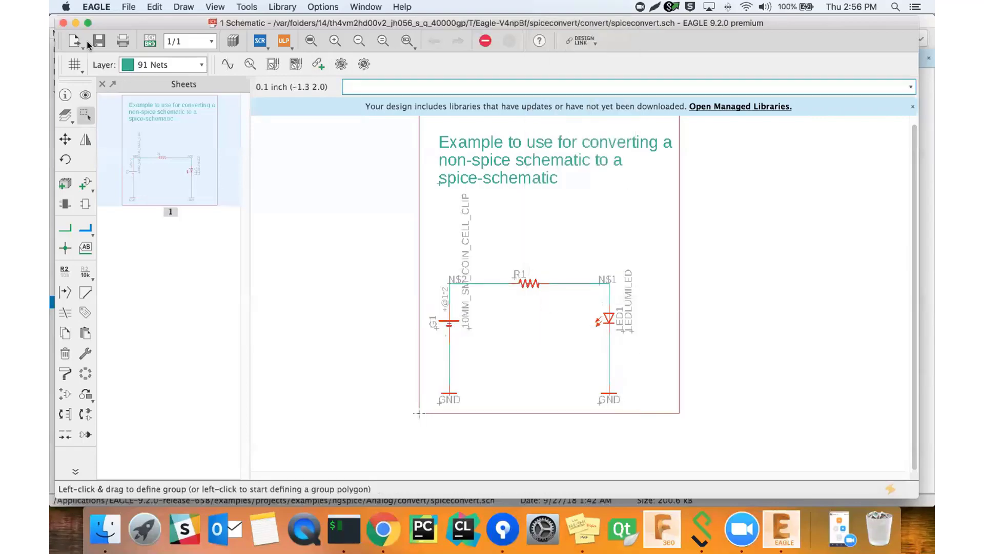
# Close the example schematic and open spiceconvert.sch from the convert folder of the WEBINAR project.
pyautogui.click(63, 22)
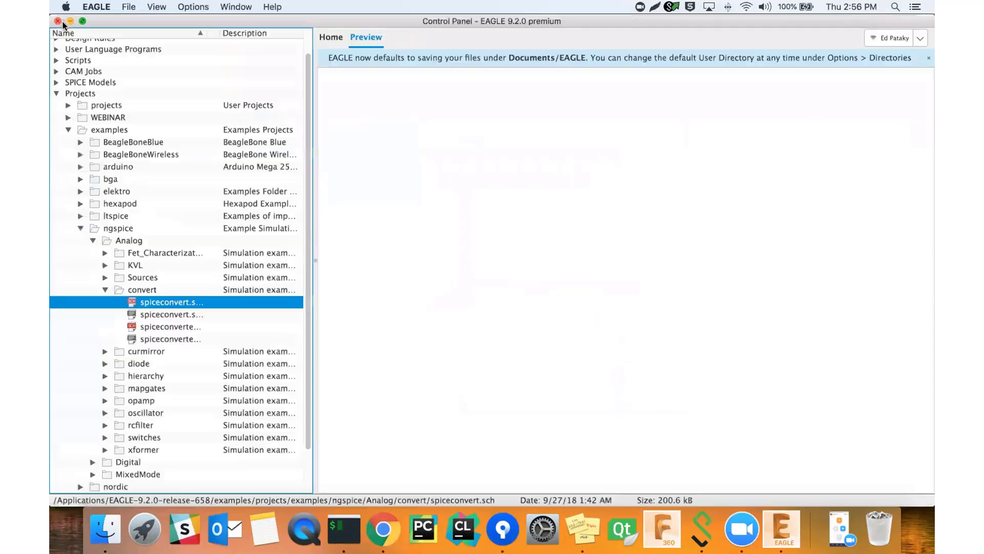
pyautogui.click(68, 130)
pyautogui.click(68, 146)
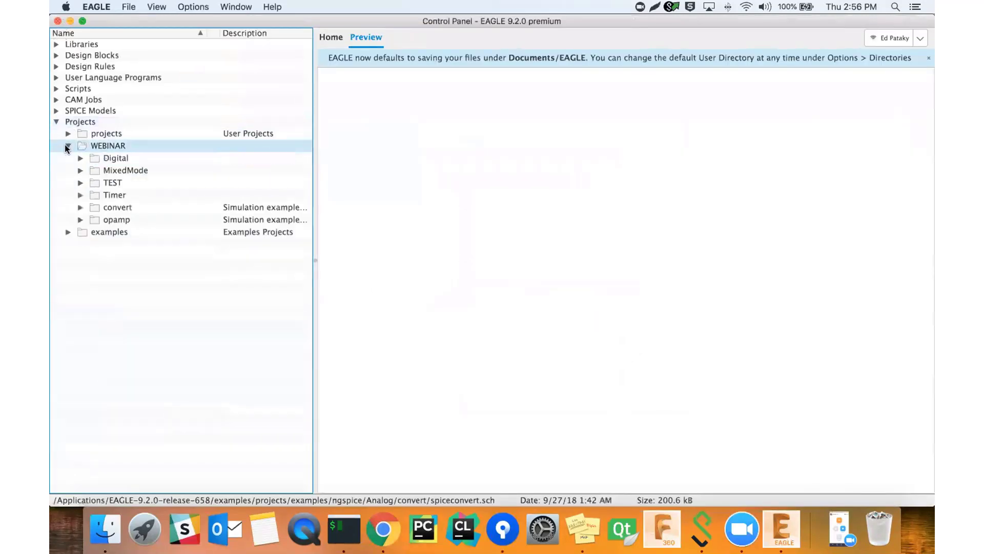
pyautogui.click(80, 207)
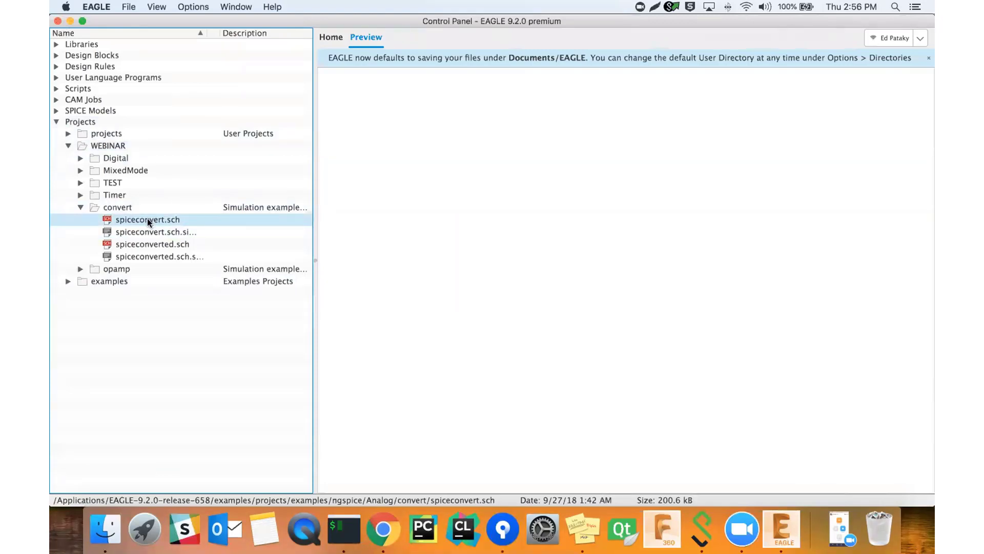
pyautogui.doubleClick(147, 217)
# Group the whole circuit, start adding models to it and convert all GND parts to SPICE ground node 0.
pyautogui.scroll(3, 493, 314)
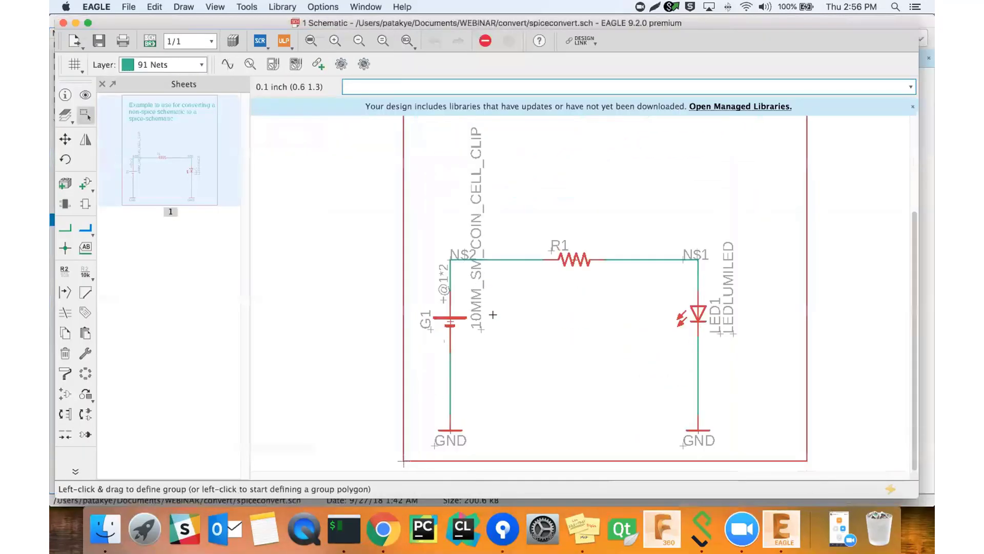
pyautogui.scroll(-2, 475, 275)
pyautogui.moveTo(437, 243); pyautogui.dragTo(655, 392)
pyautogui.rightClick(539, 265)
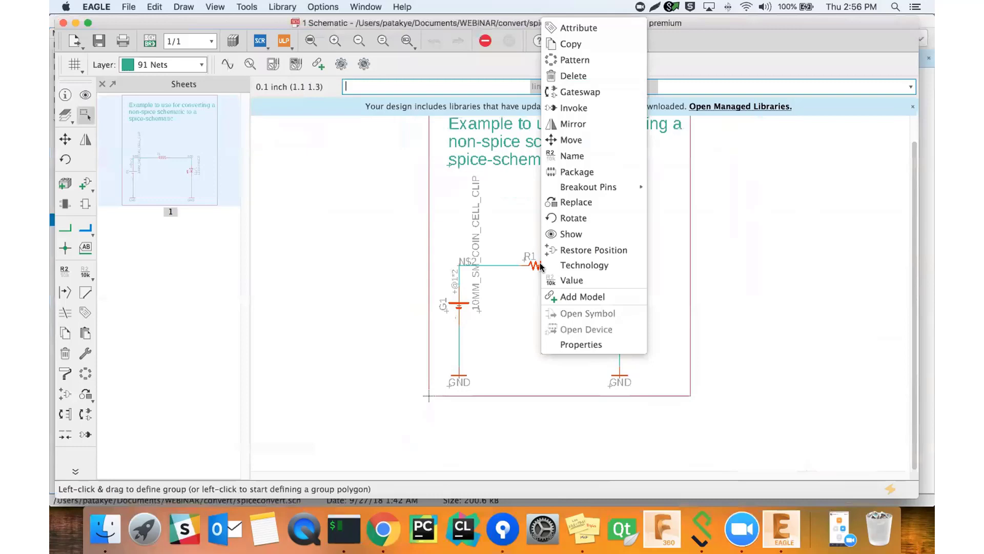
pyautogui.click(579, 297)
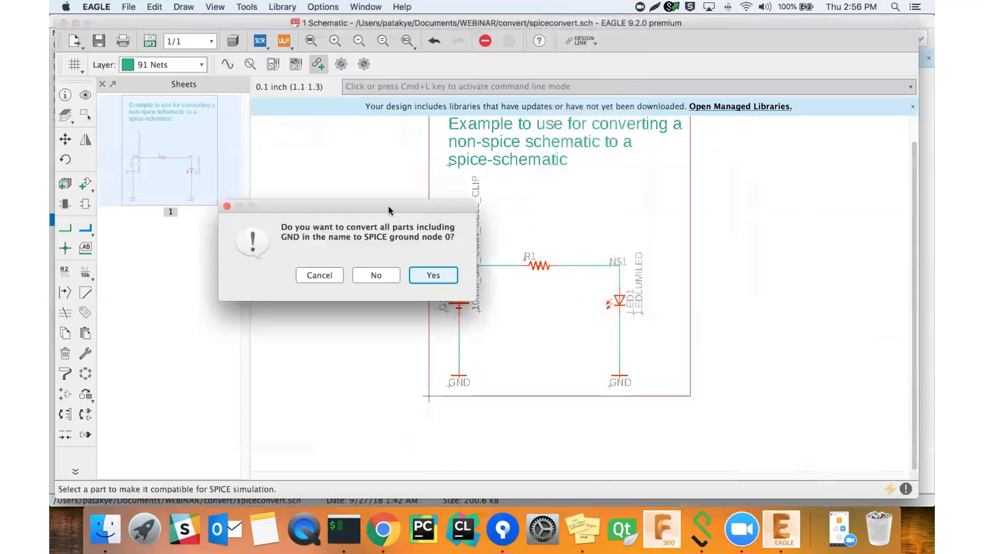
pyautogui.click(443, 276)
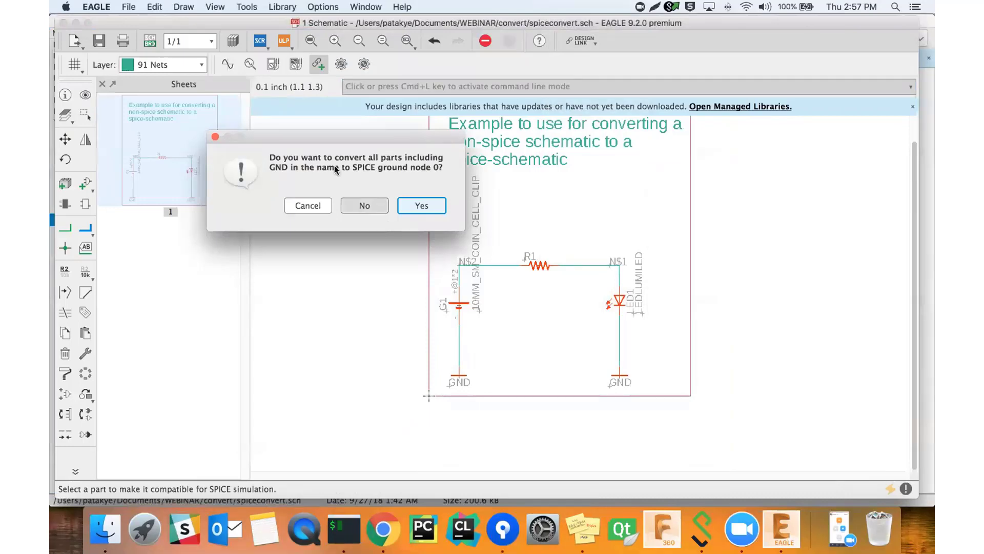
pyautogui.moveTo(325, 139); pyautogui.dragTo(257, 186)
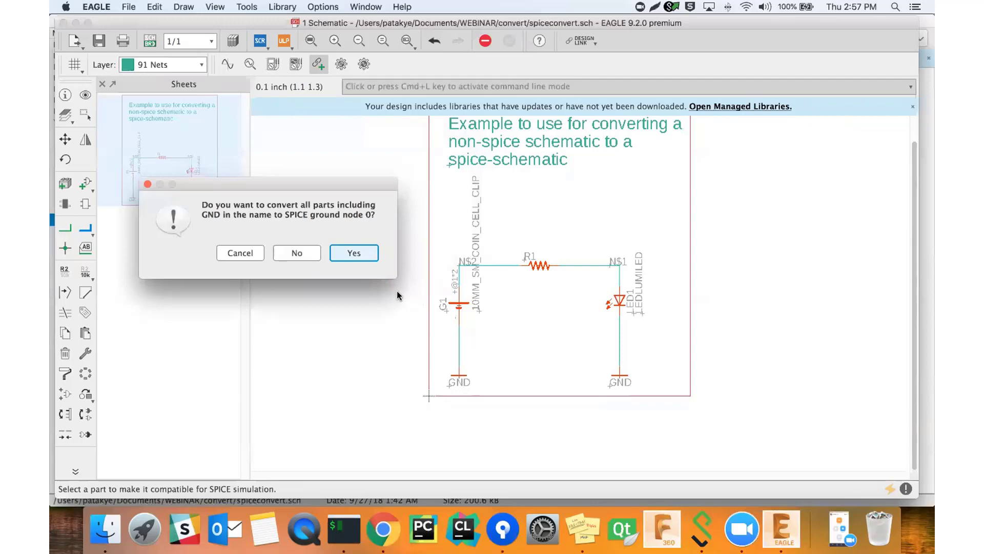
pyautogui.click(355, 253)
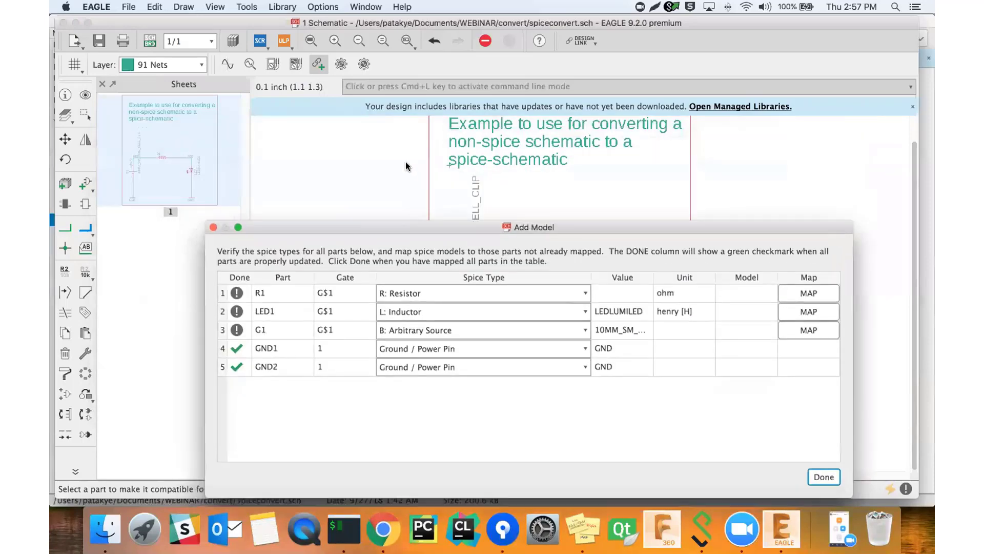
# Change the SPICE type of LED1 to D: Diode.
pyautogui.moveTo(406, 162); pyautogui.dragTo(369, 150)
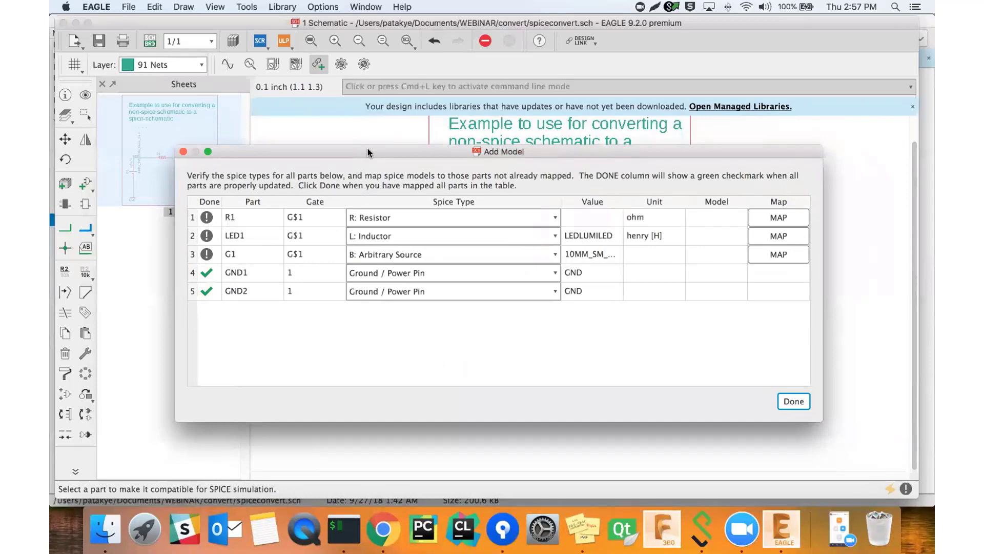
pyautogui.moveTo(368, 148); pyautogui.dragTo(327, 145)
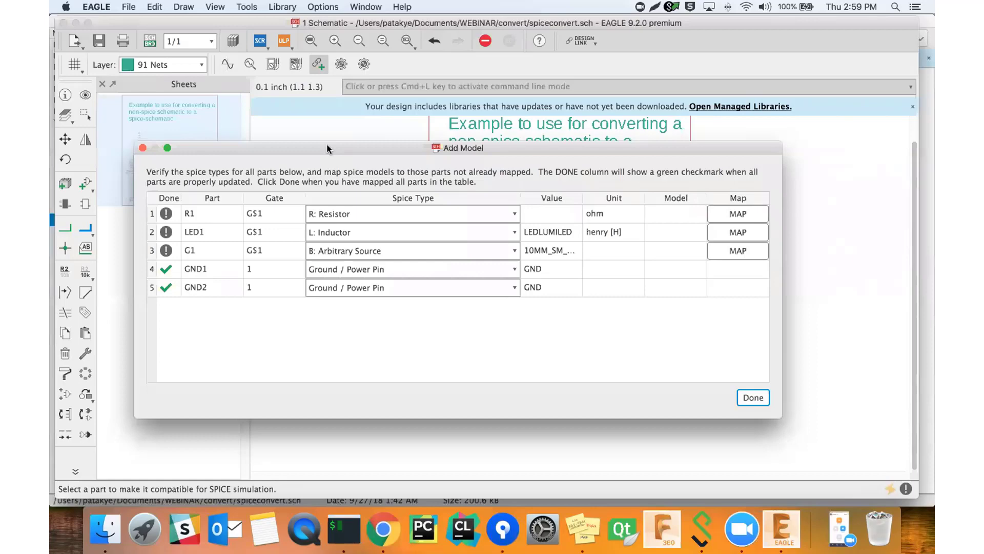
pyautogui.moveTo(327, 148); pyautogui.dragTo(323, 150)
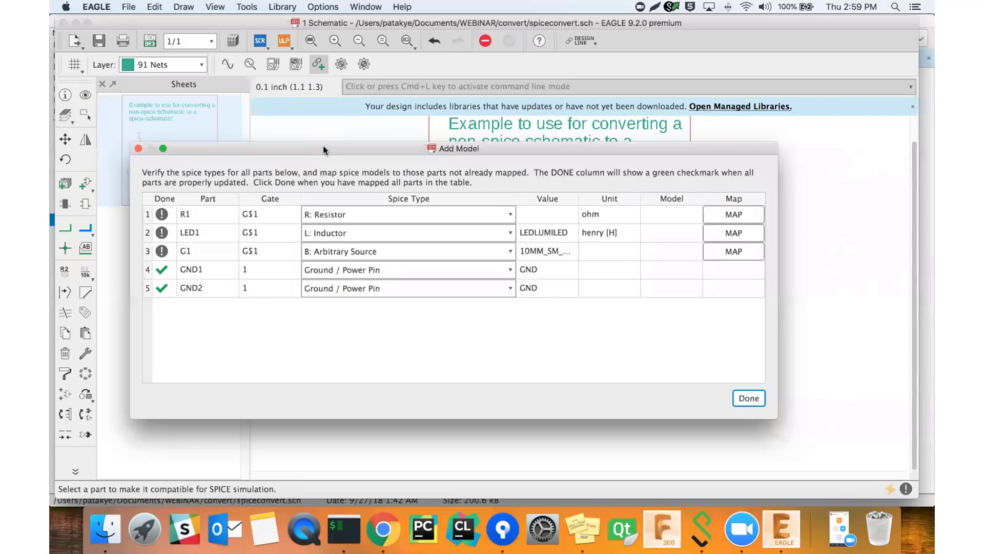
pyautogui.moveTo(323, 149); pyautogui.dragTo(427, 359)
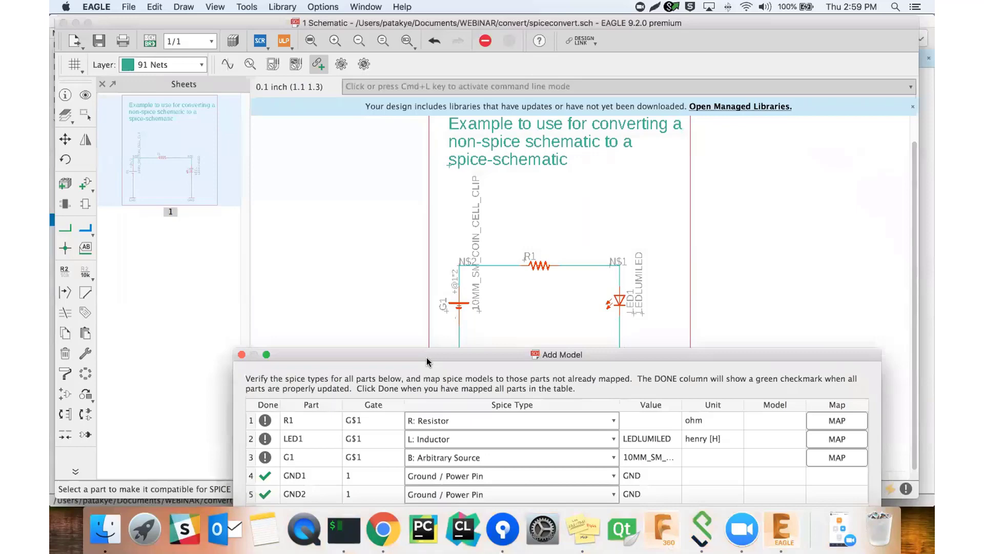
pyautogui.moveTo(427, 361); pyautogui.dragTo(303, 161)
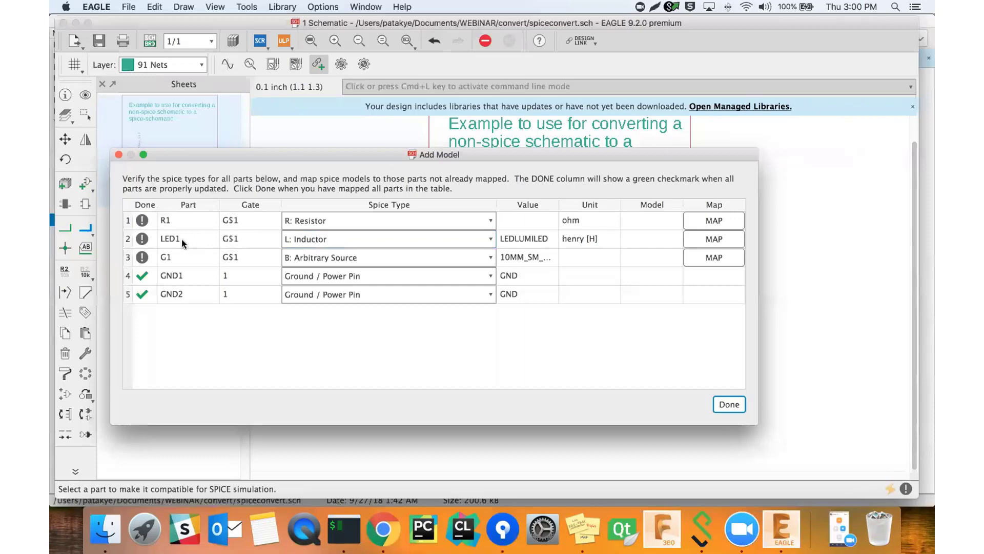
pyautogui.click(307, 237)
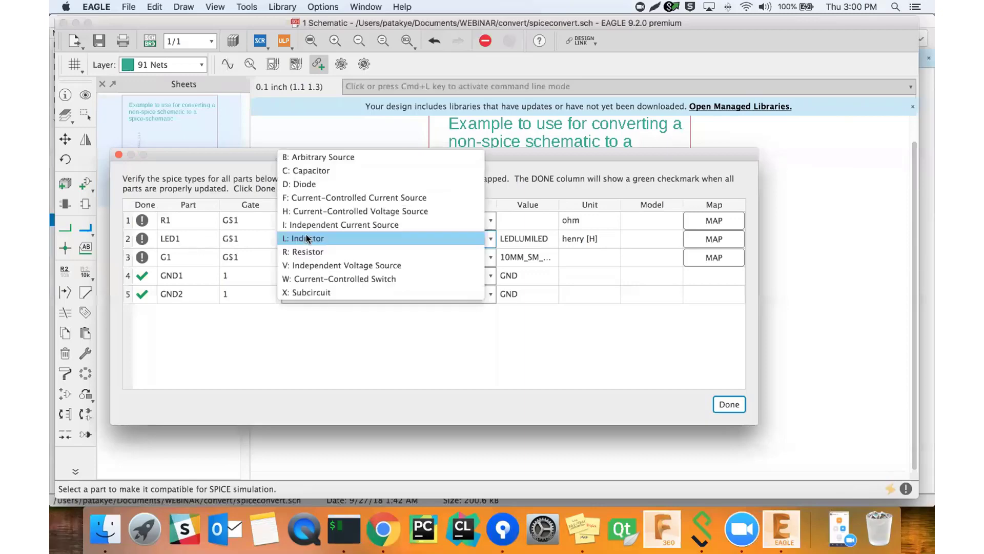
pyautogui.click(350, 186)
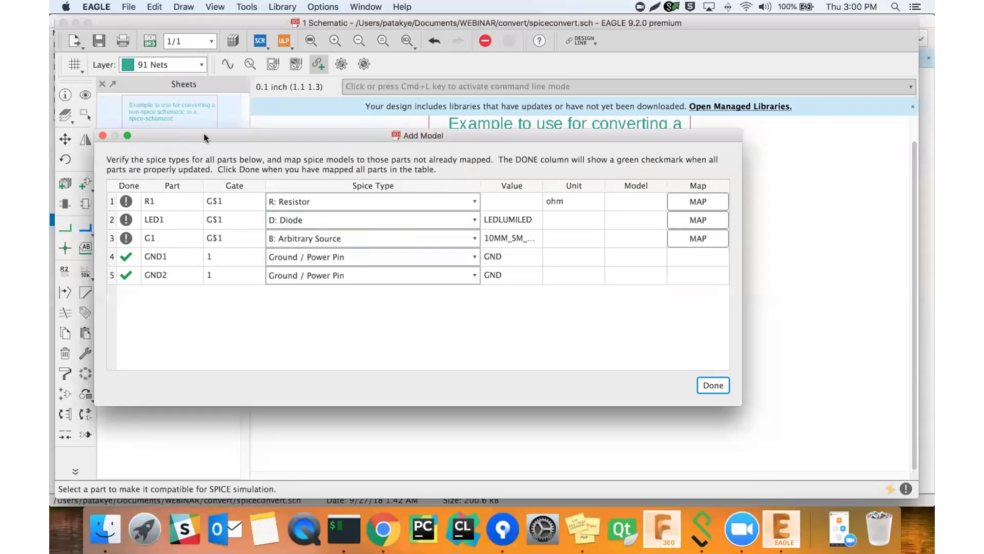
# Change the SPICE type of battery G1 to V: Independent Voltage Source.
pyautogui.moveTo(206, 138); pyautogui.dragTo(680, 208)
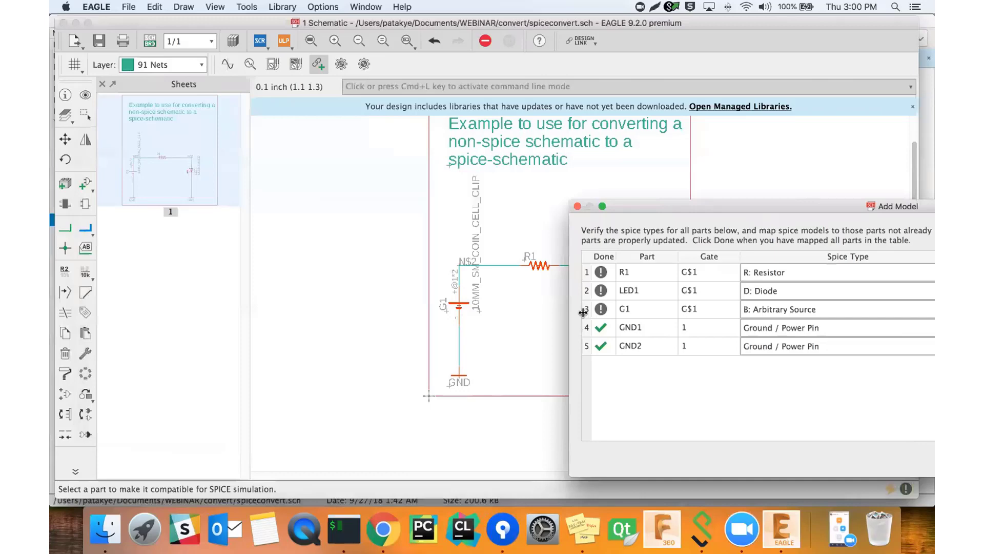
pyautogui.moveTo(590, 205); pyautogui.dragTo(186, 116)
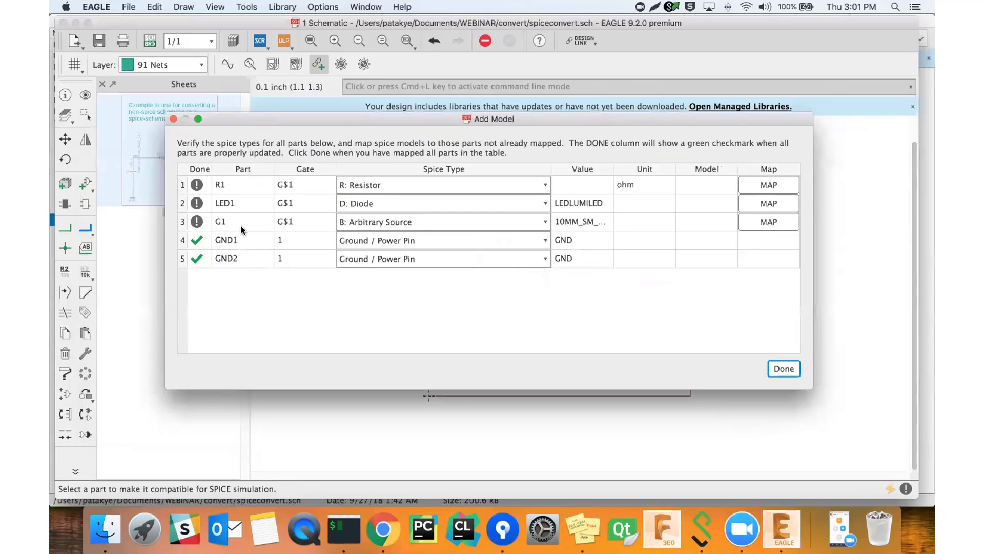
pyautogui.moveTo(275, 119); pyautogui.dragTo(274, 152)
pyautogui.click(242, 269)
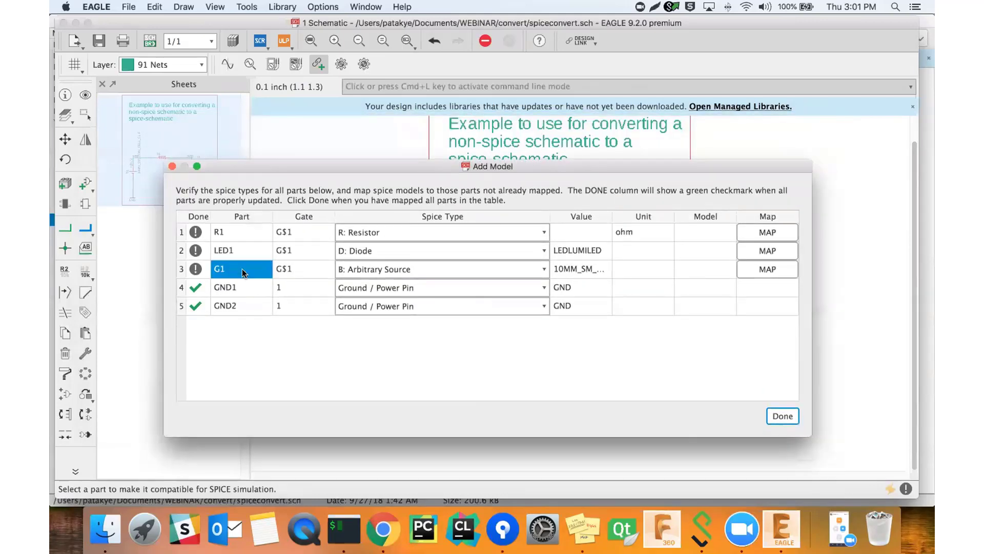
pyautogui.doubleClick(235, 268)
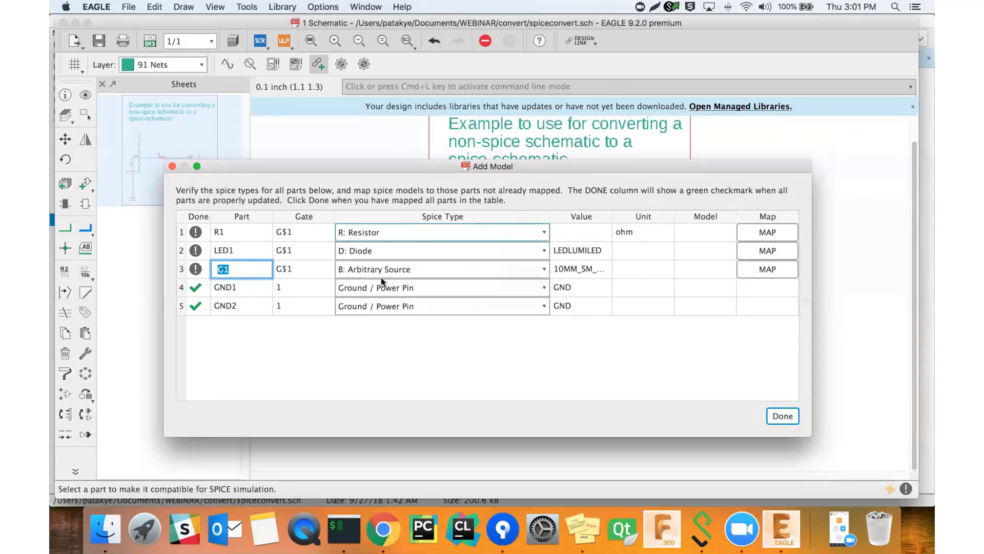
pyautogui.click(358, 336)
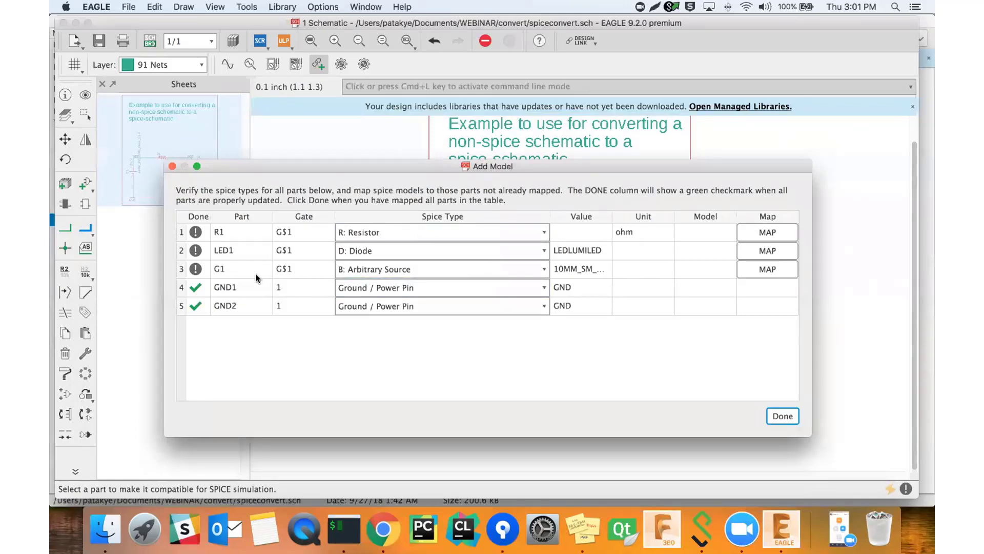
pyautogui.click(367, 268)
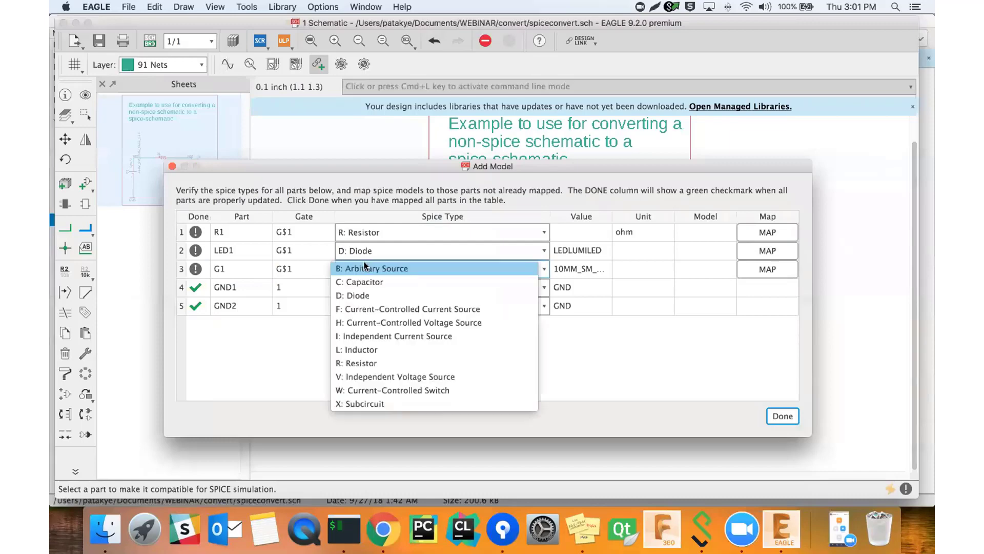
pyautogui.click(380, 376)
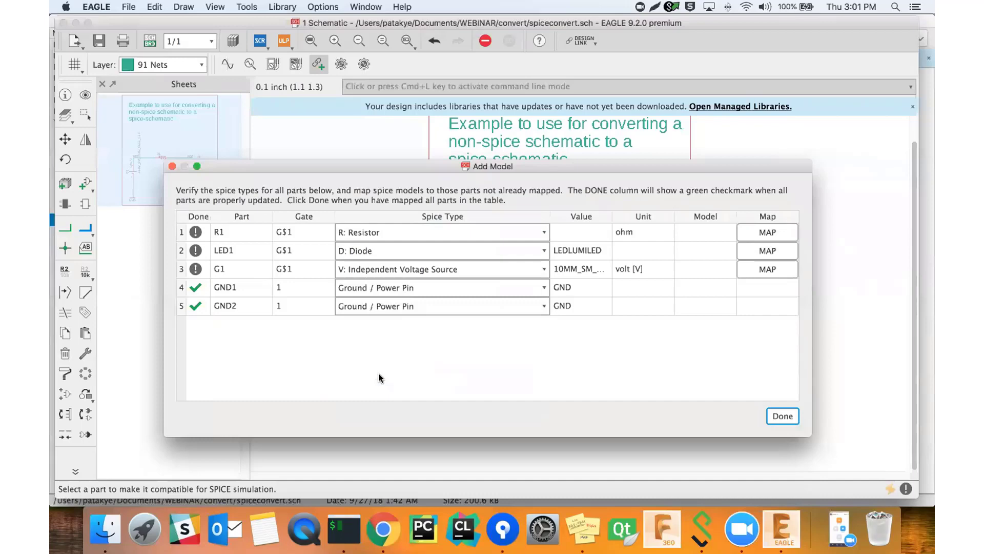
# Set the value of voltage source G1 to 10V.
pyautogui.doubleClick(571, 269)
pyautogui.press('Escape')
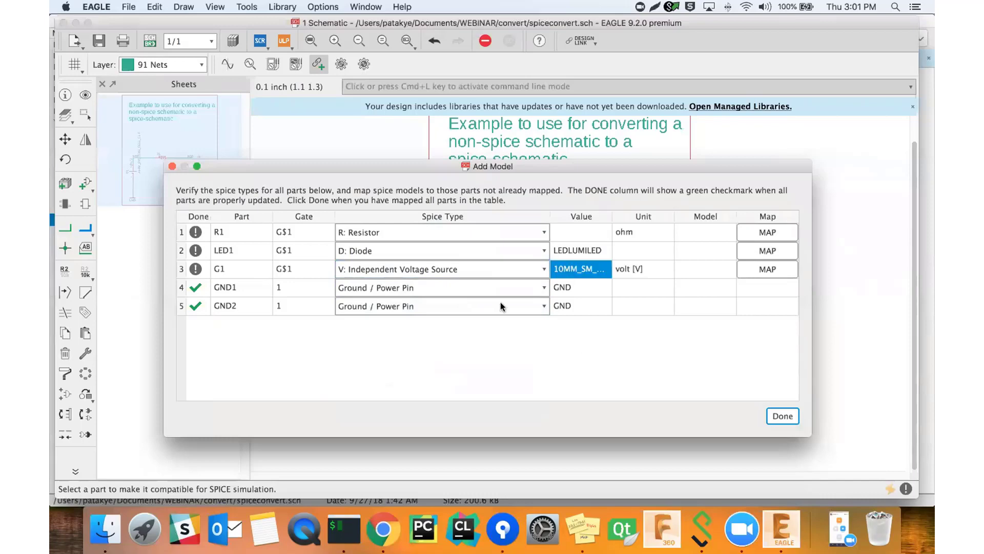
pyautogui.moveTo(432, 169)
pyautogui.mouseDown()
pyautogui.moveTo(464, 393)
pyautogui.moveTo(457, 471)
pyautogui.moveTo(433, 157)
pyautogui.mouseUp()
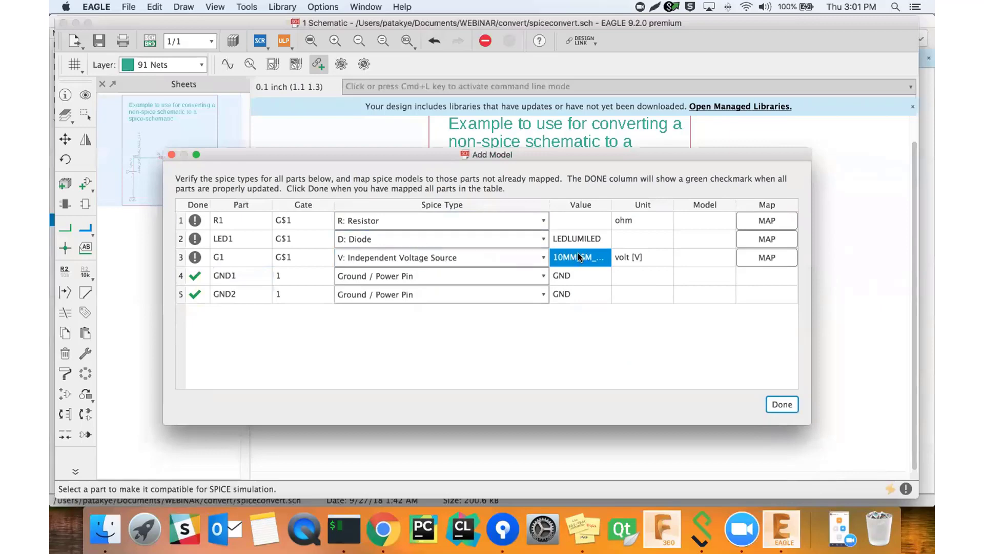
pyautogui.doubleClick(583, 260)
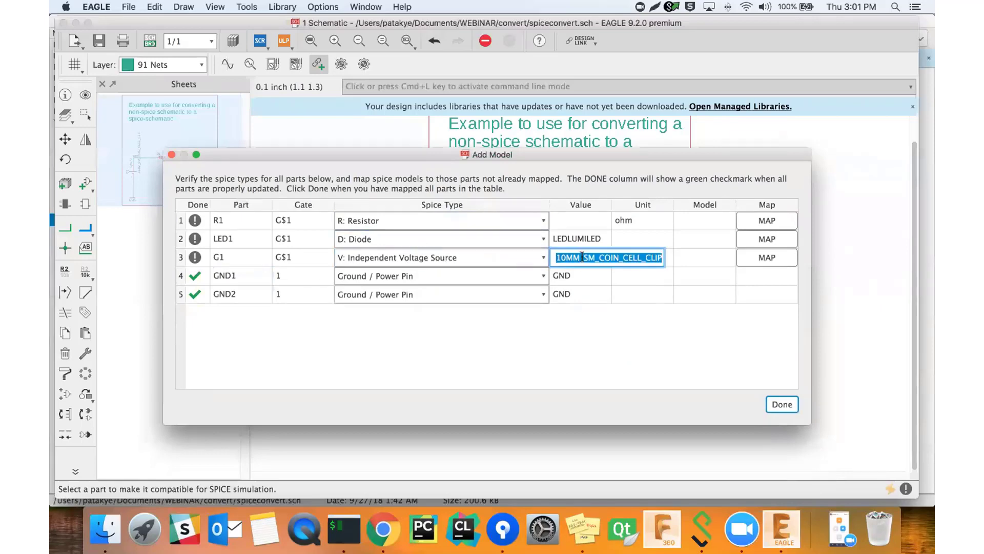
pyautogui.write('1')
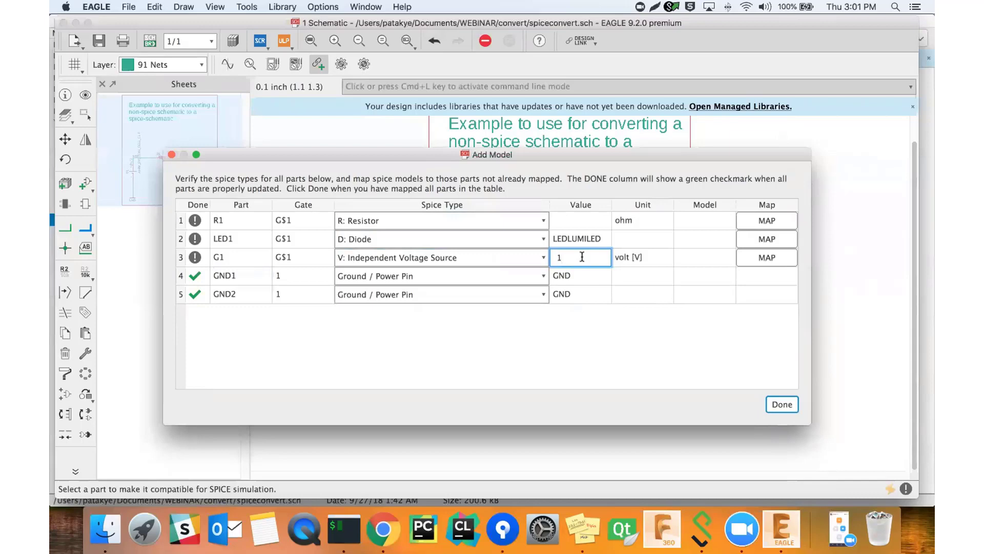
pyautogui.write('0V')
pyautogui.press('Return')
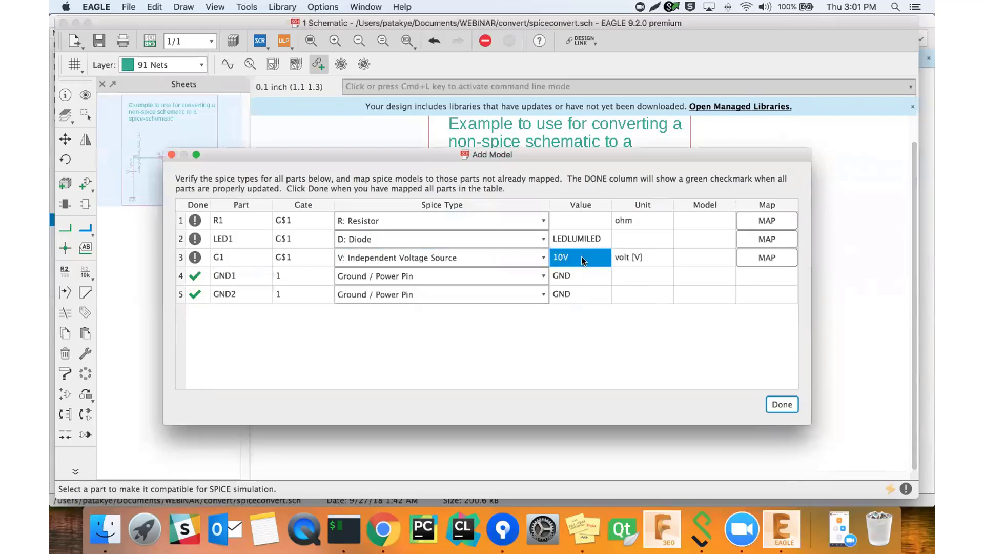
# Map resistor R1 as an intrinsic device, with symbol pin 2 on model input N1 and pin 1 on N2.
pyautogui.click(580, 219)
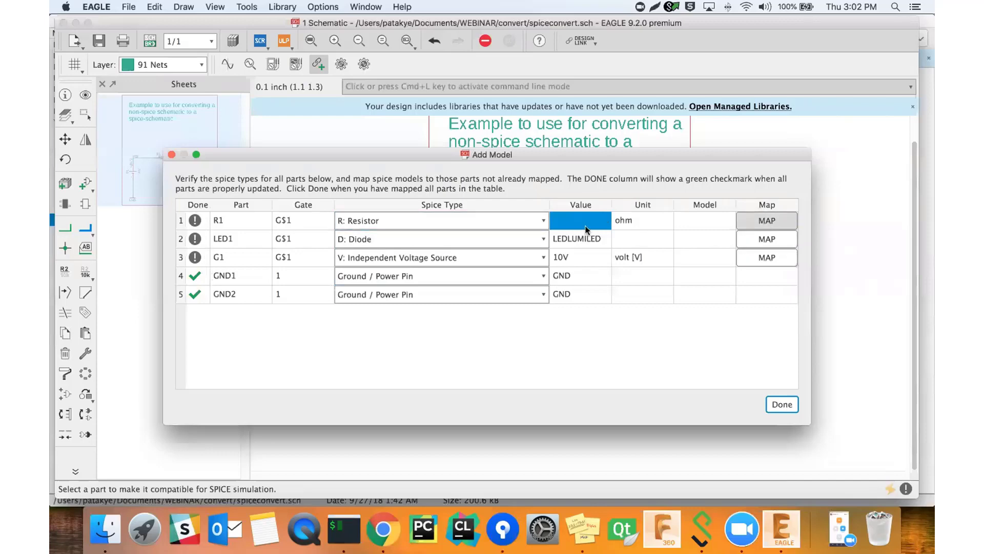
pyautogui.click(767, 220)
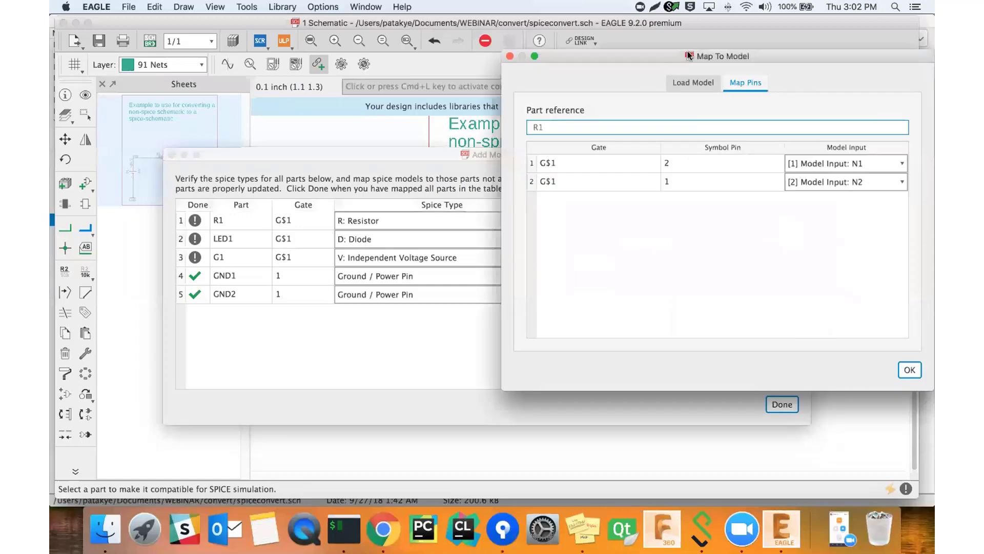
pyautogui.moveTo(689, 56); pyautogui.dragTo(430, 98)
pyautogui.click(427, 113)
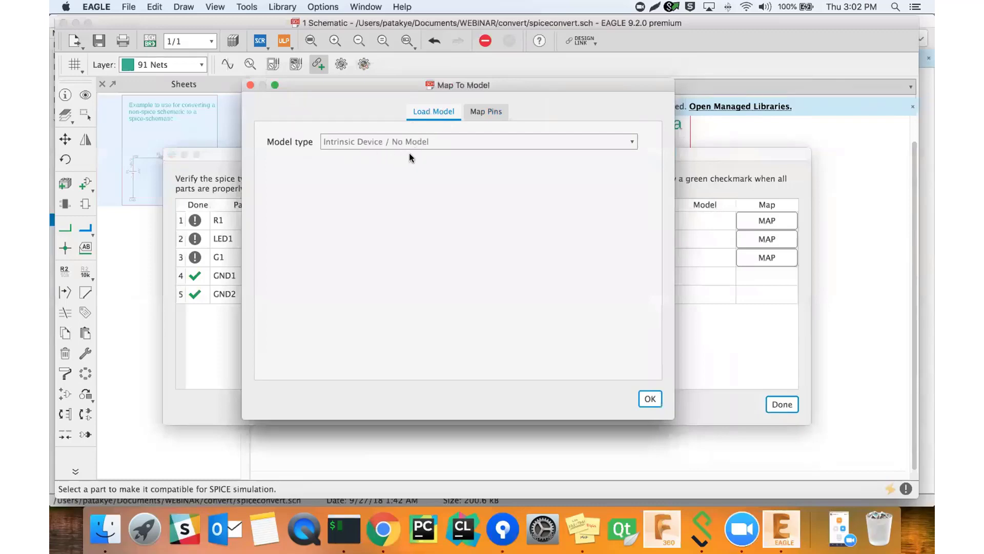
pyautogui.click(482, 110)
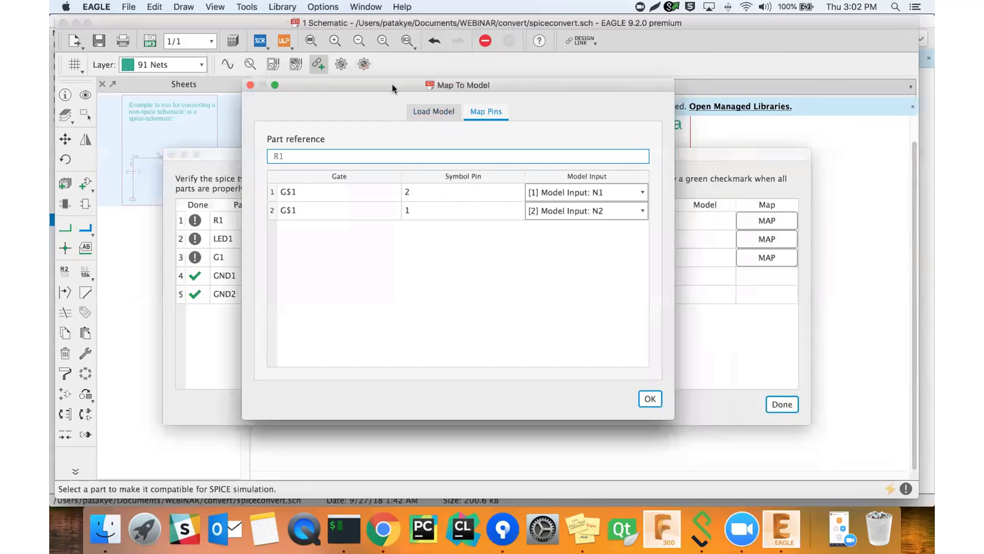
pyautogui.moveTo(392, 84); pyautogui.dragTo(718, 140)
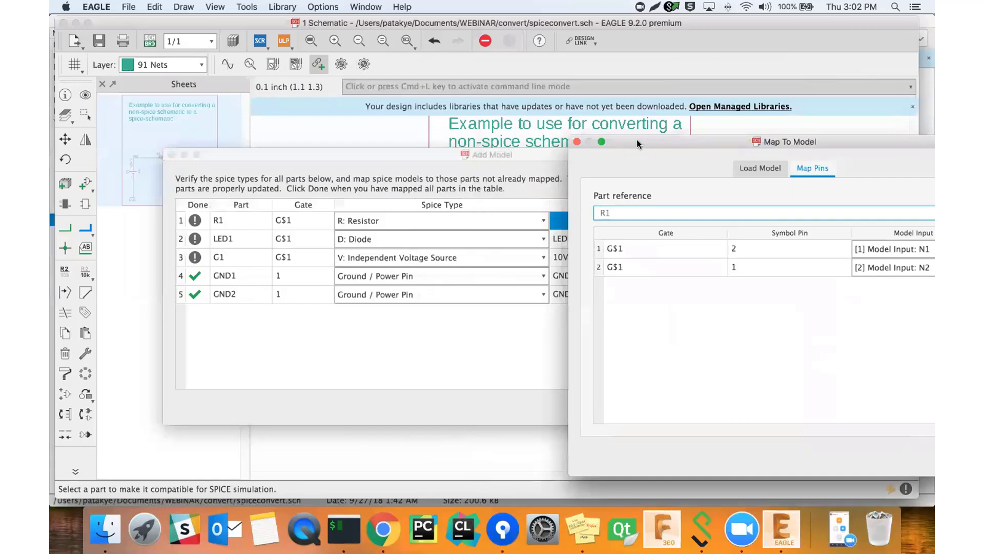
pyautogui.moveTo(636, 140); pyautogui.dragTo(354, 109)
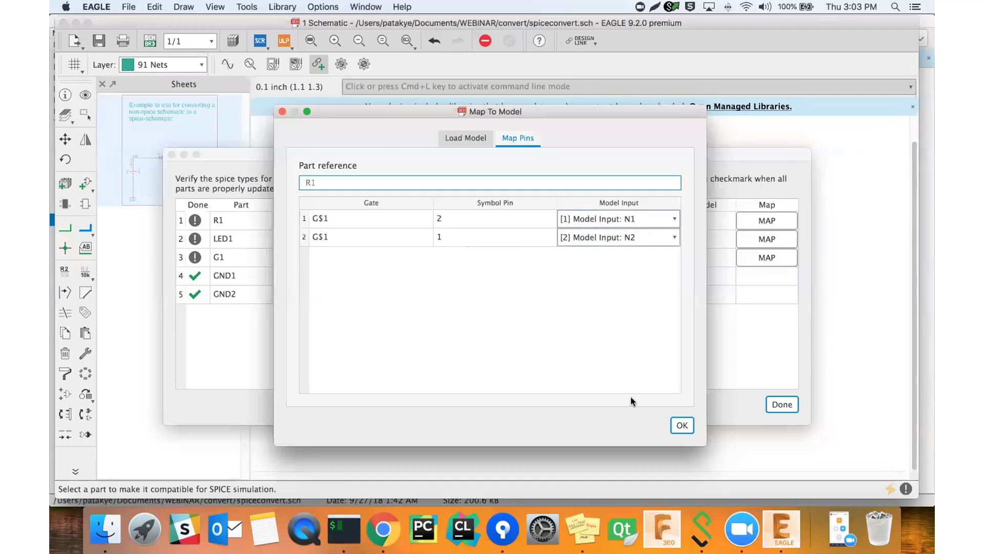
pyautogui.click(682, 425)
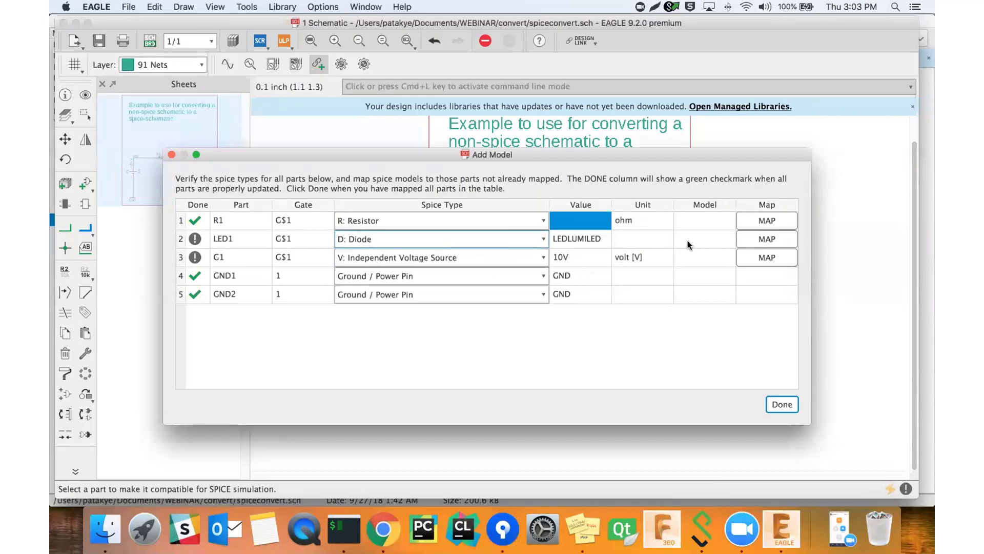
# Open the model mapping for LED1 and clear the template text from its model card.
pyautogui.click(756, 237)
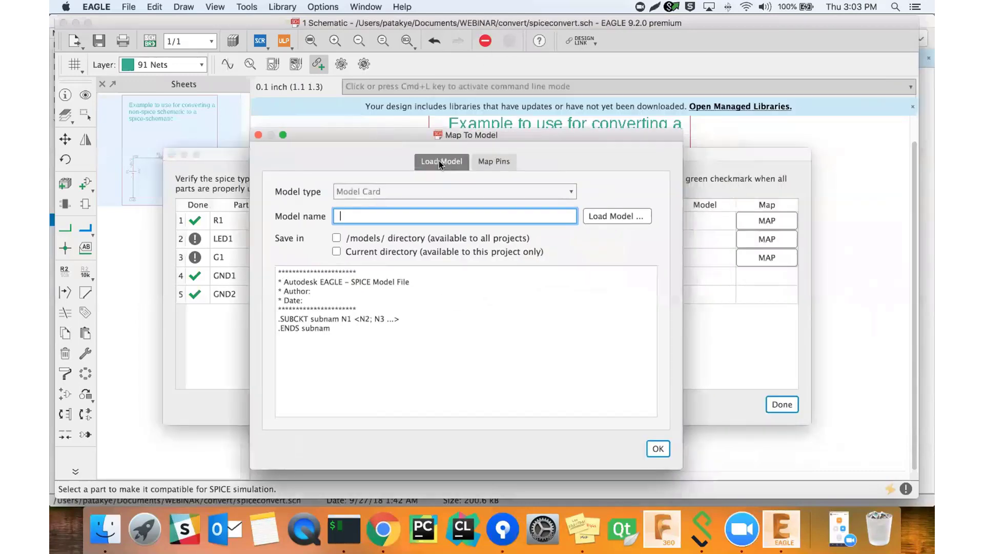
pyautogui.click(438, 161)
pyautogui.moveTo(353, 135); pyautogui.dragTo(567, 119)
pyautogui.click(551, 318)
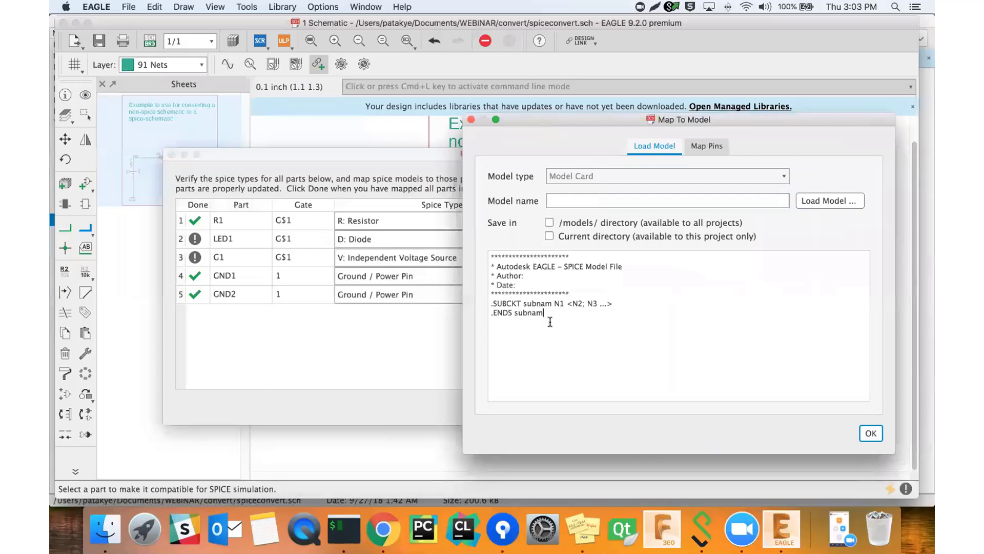
pyautogui.press('super+a')
pyautogui.press('BackSpace')
pyautogui.moveTo(577, 119); pyautogui.dragTo(355, 110)
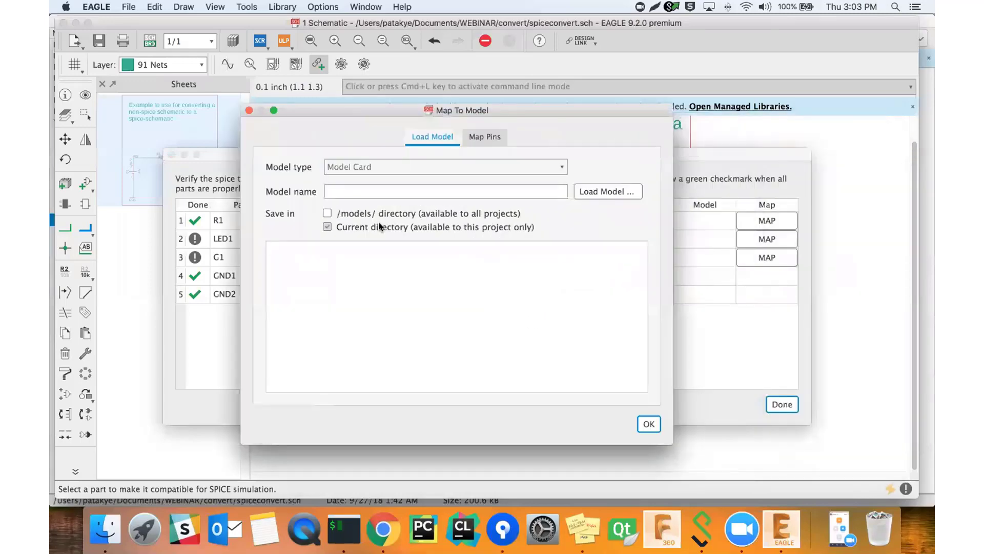
# Load the DMOD.mdl diode model for LED1 from examples/spice/examples in the EAGLE-9.2.0-release-658 application folder.
pyautogui.click(612, 189)
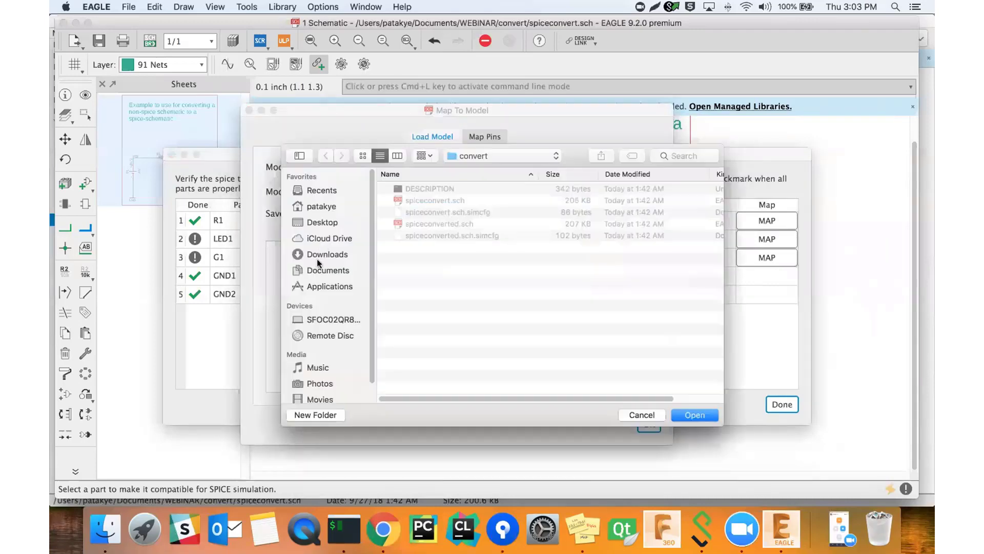
pyautogui.click(323, 257)
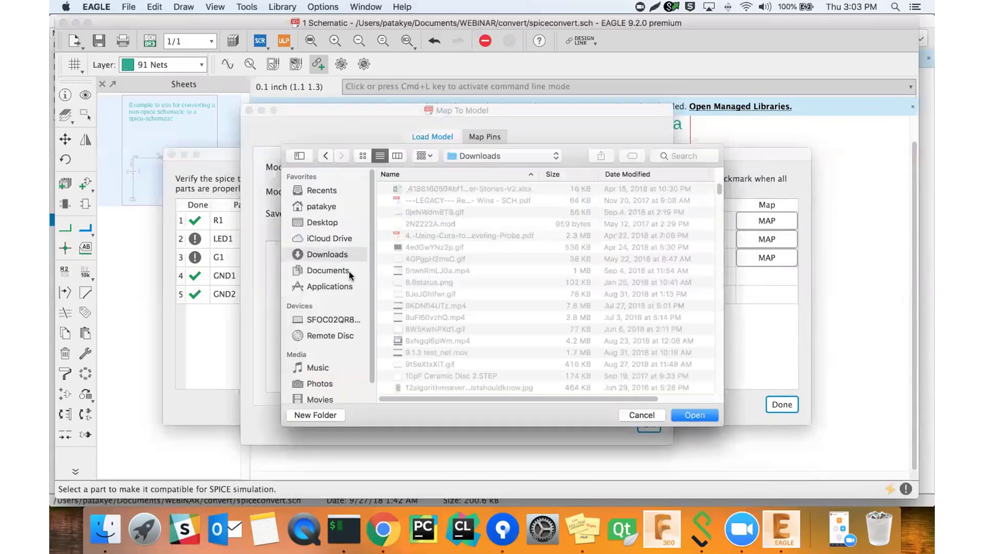
pyautogui.click(329, 286)
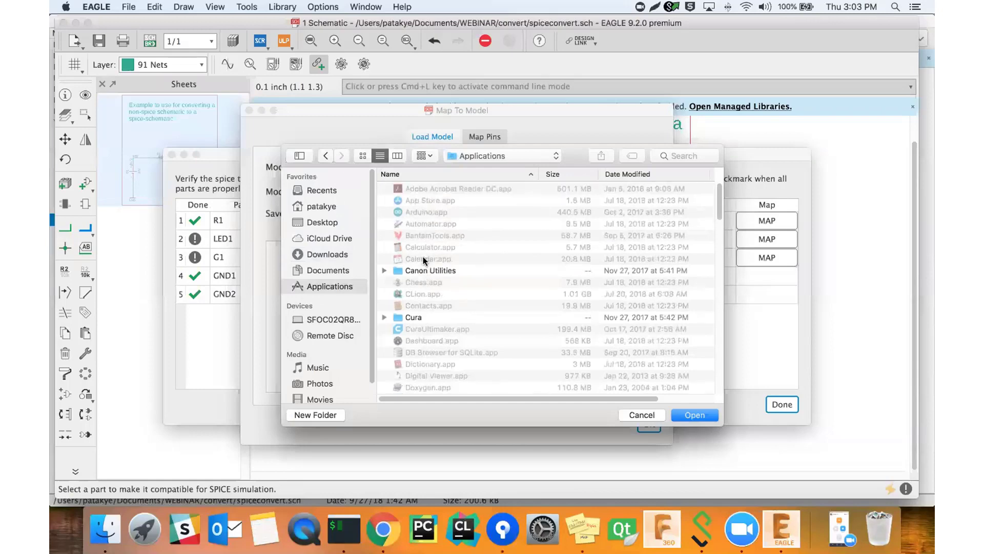
pyautogui.scroll(-10, 424, 259)
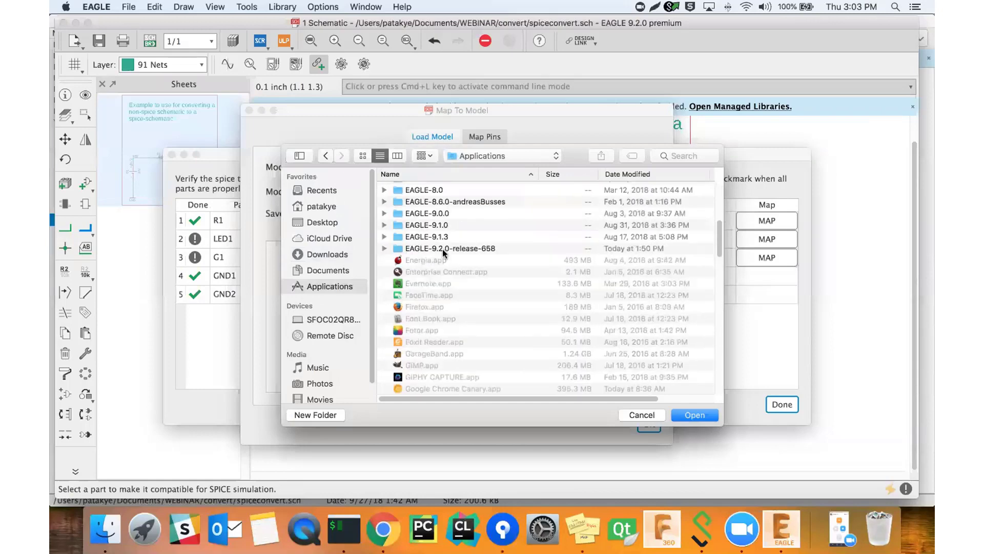
pyautogui.doubleClick(442, 248)
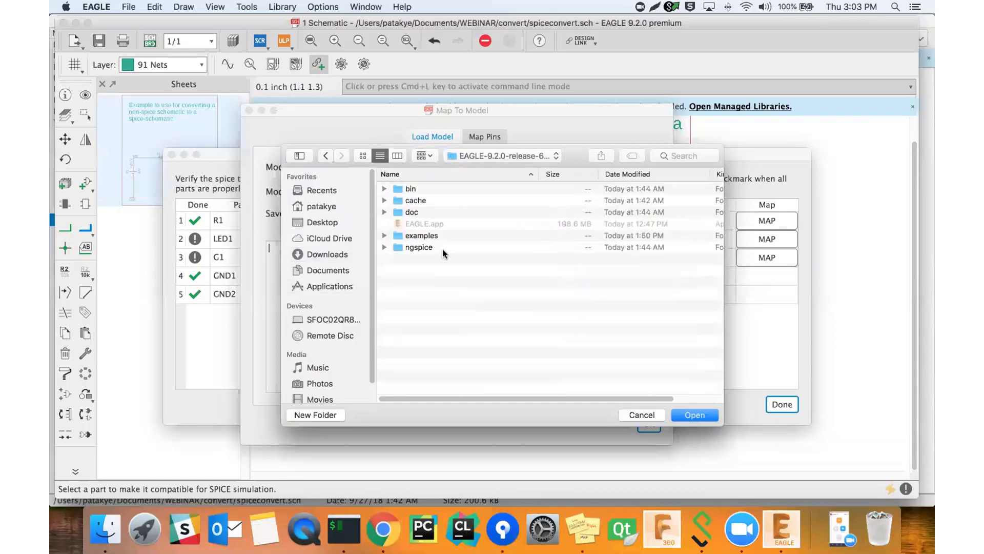
pyautogui.click(384, 235)
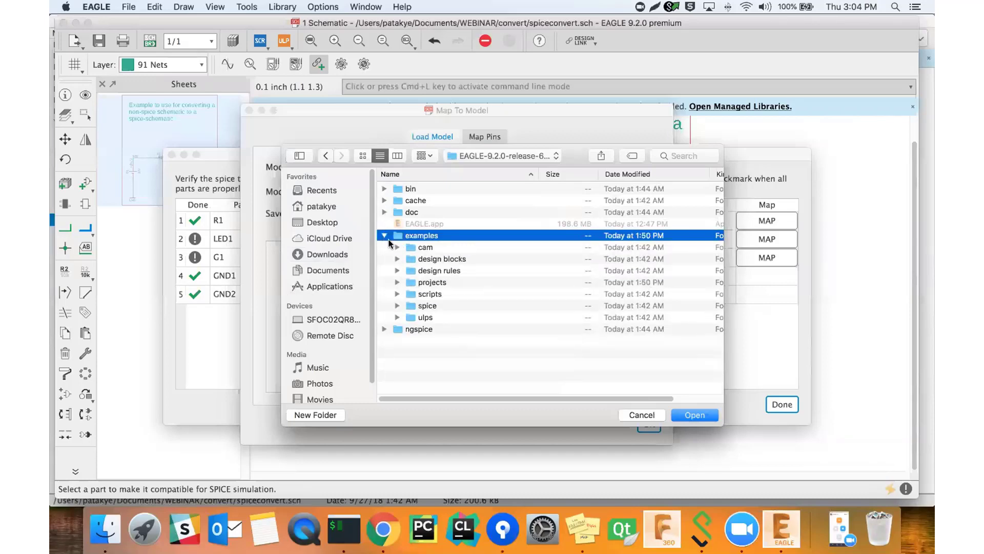
pyautogui.click(397, 294)
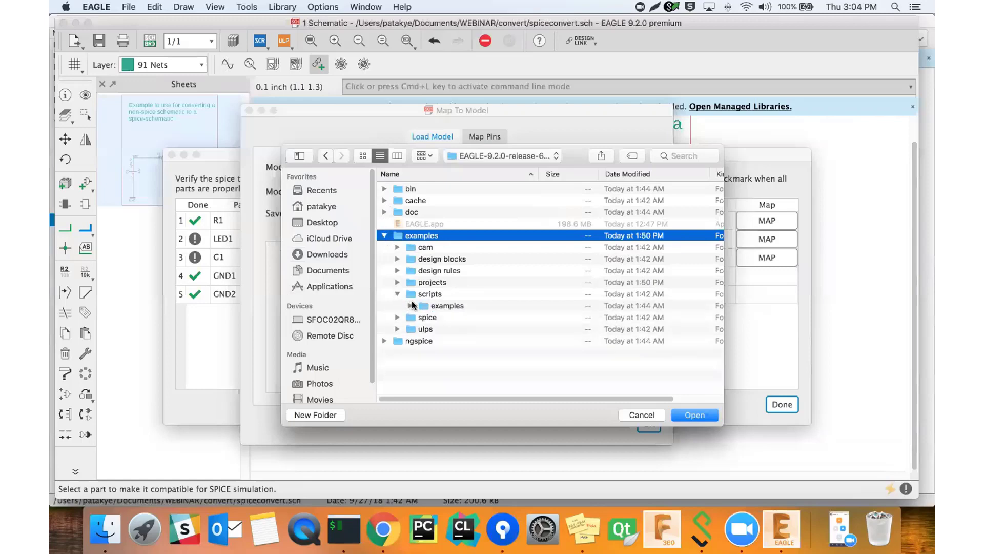
pyautogui.click(397, 317)
pyautogui.click(397, 294)
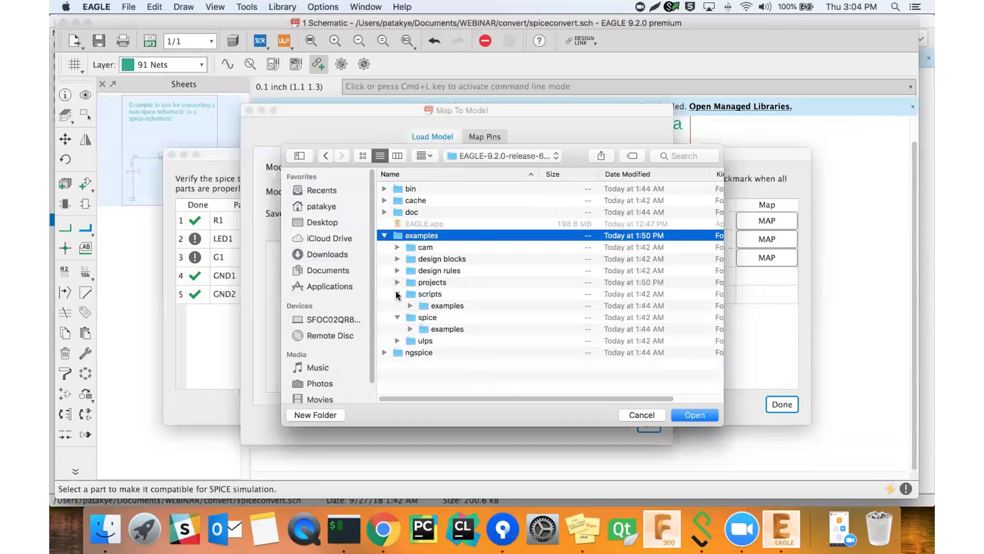
pyautogui.click(410, 317)
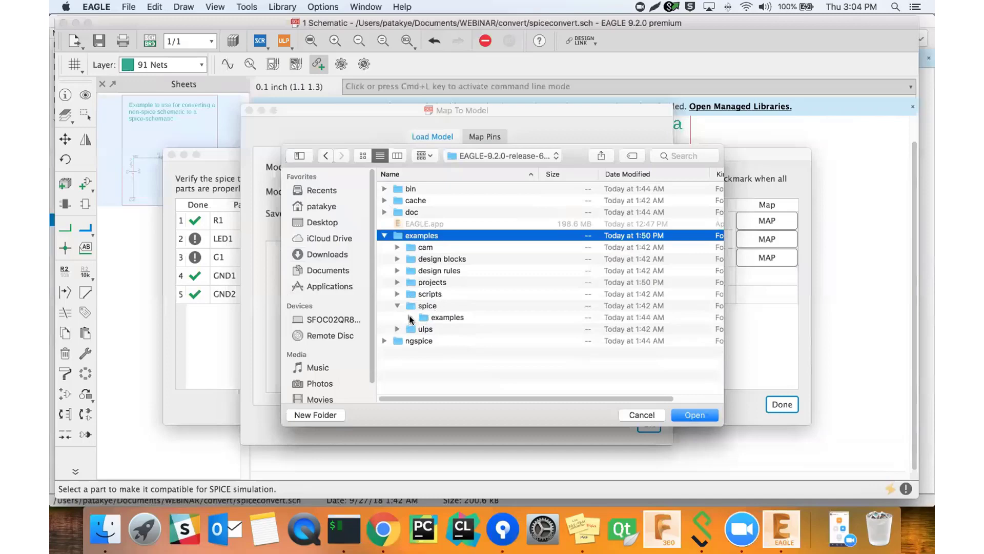
pyautogui.scroll(-5, 451, 343)
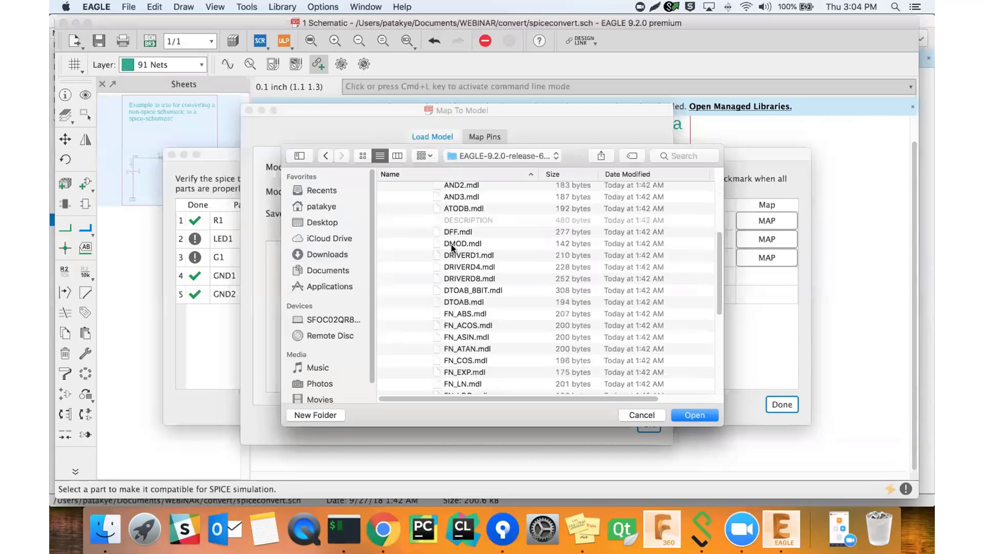
pyautogui.doubleClick(467, 243)
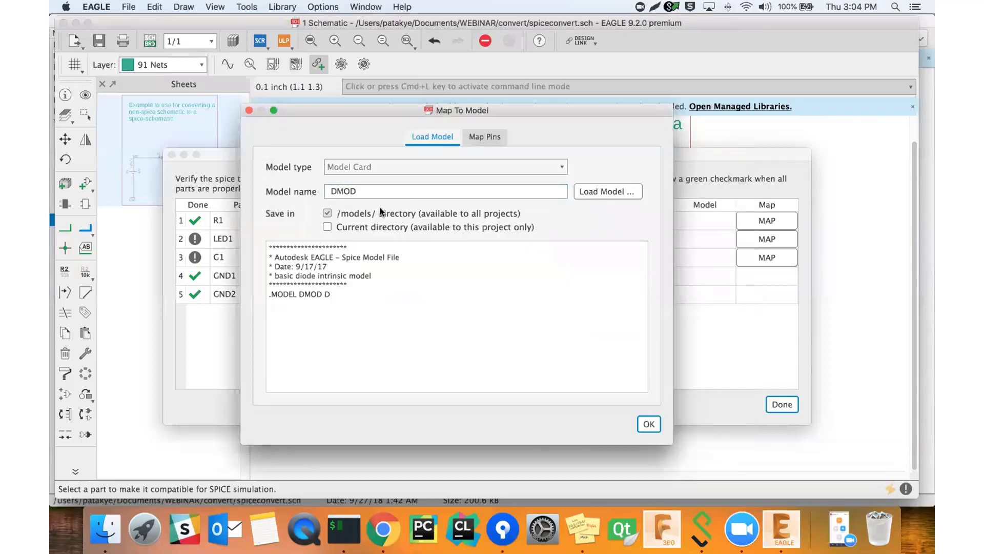
# Save the DMOD model in the current directory so that it is available to this project only.
pyautogui.click(365, 213)
pyautogui.click(355, 224)
pyautogui.click(648, 424)
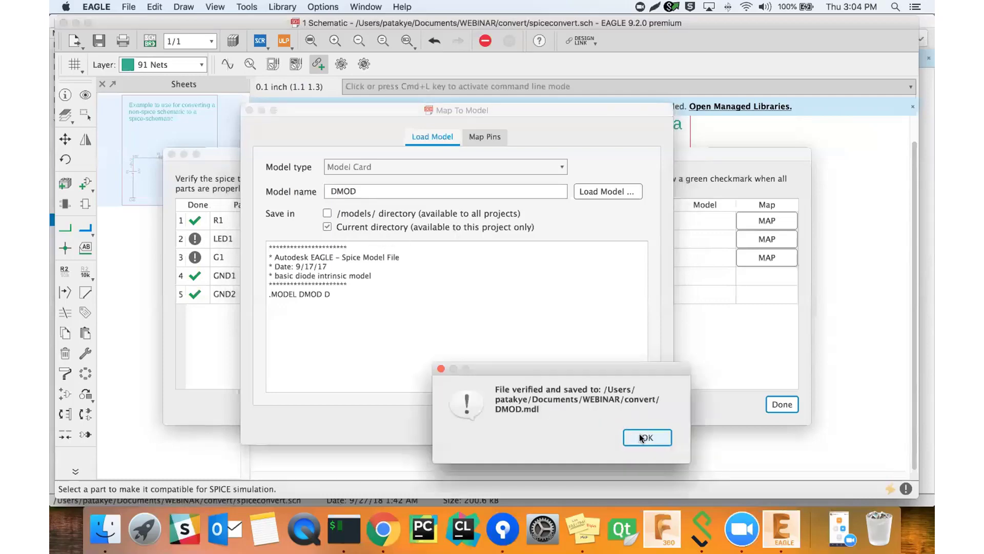
pyautogui.click(639, 434)
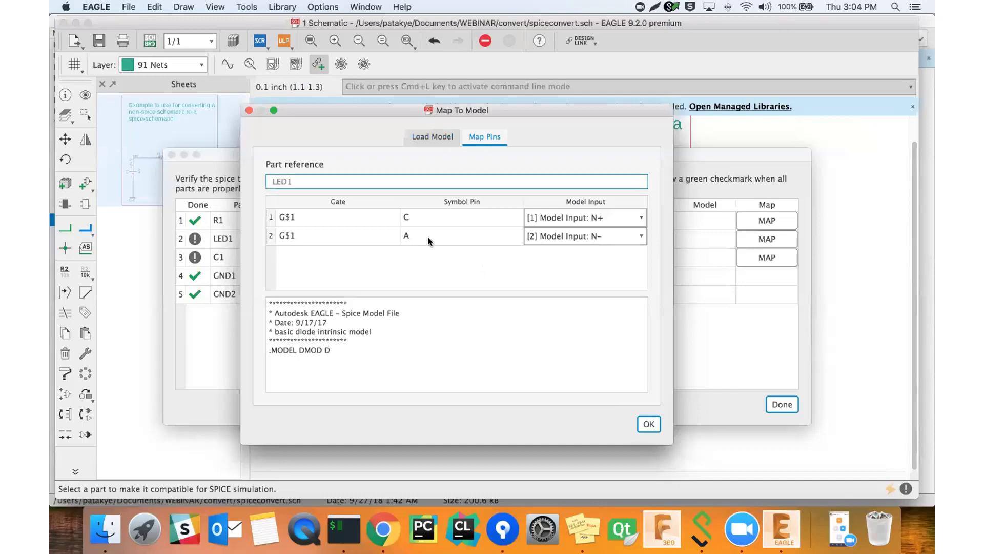
# Map LED1's anode pin A to model input N+ and its cathode pin C to N-.
pyautogui.moveTo(402, 118); pyautogui.dragTo(466, 135)
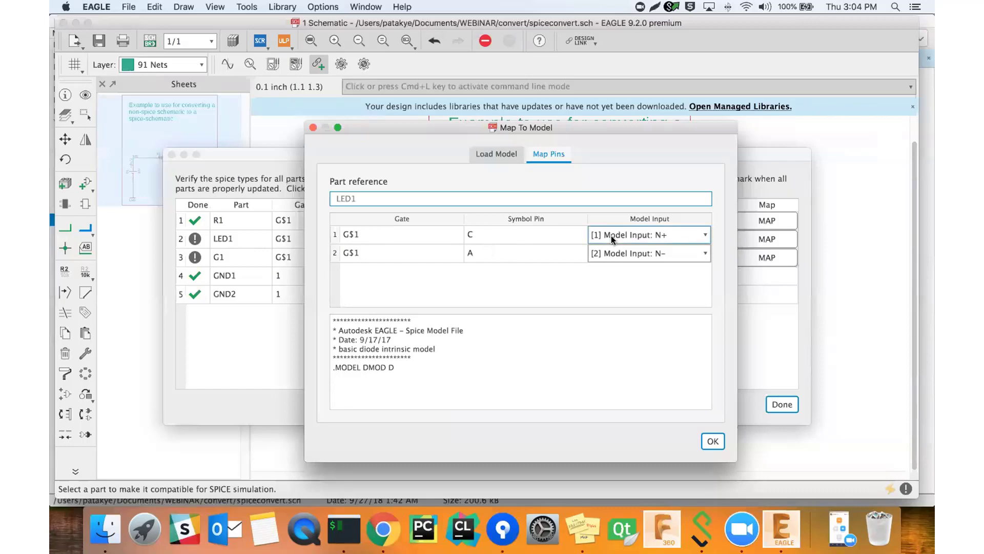
pyautogui.click(633, 252)
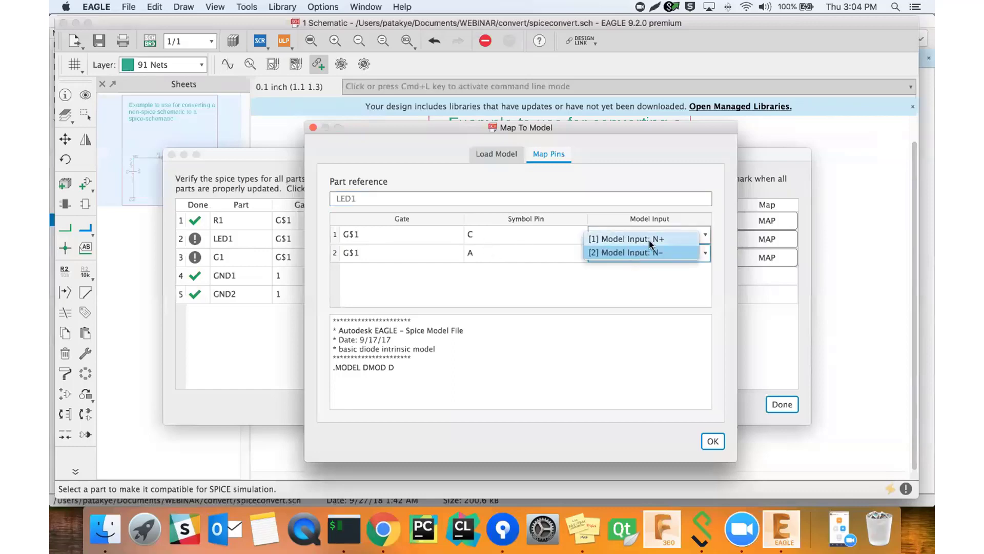
pyautogui.click(649, 240)
pyautogui.click(633, 234)
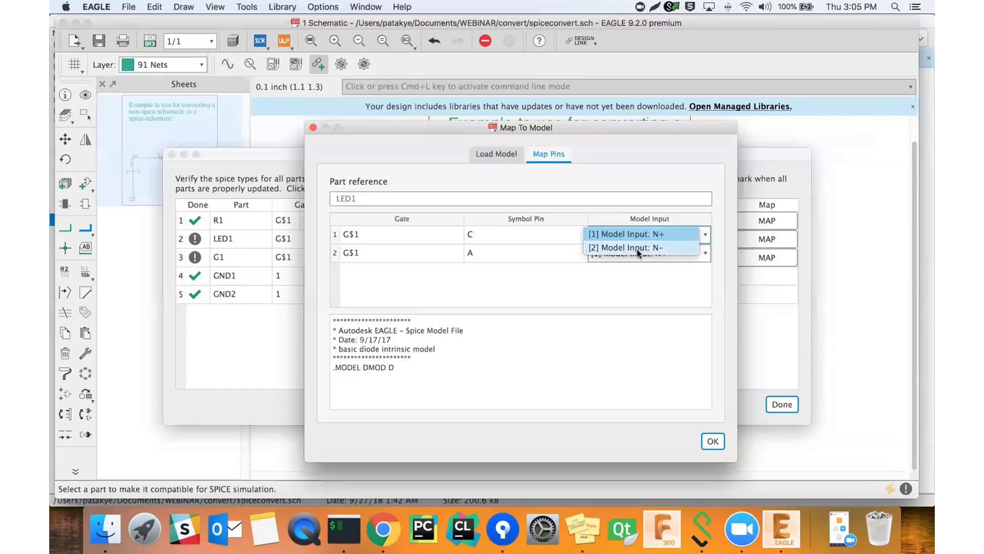
pyautogui.click(636, 248)
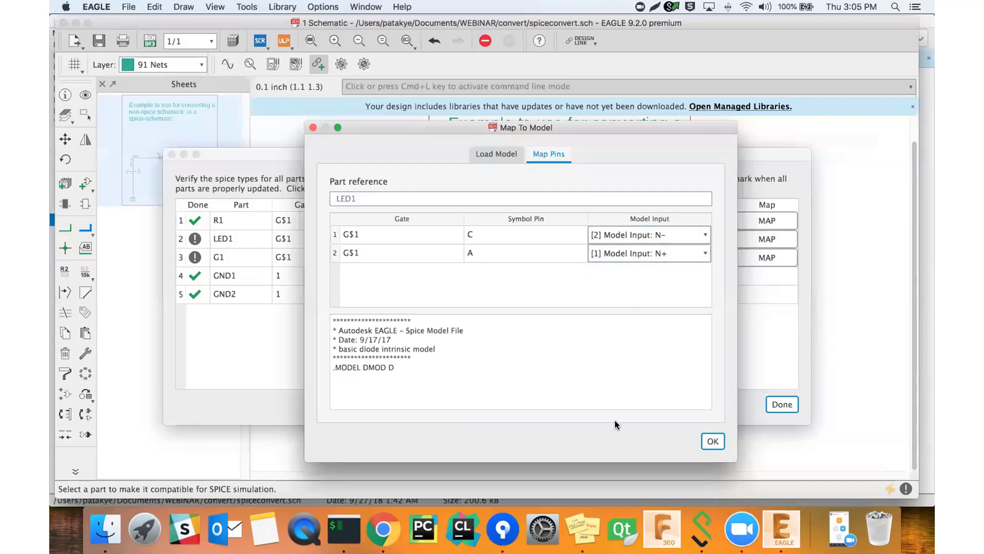
pyautogui.click(712, 441)
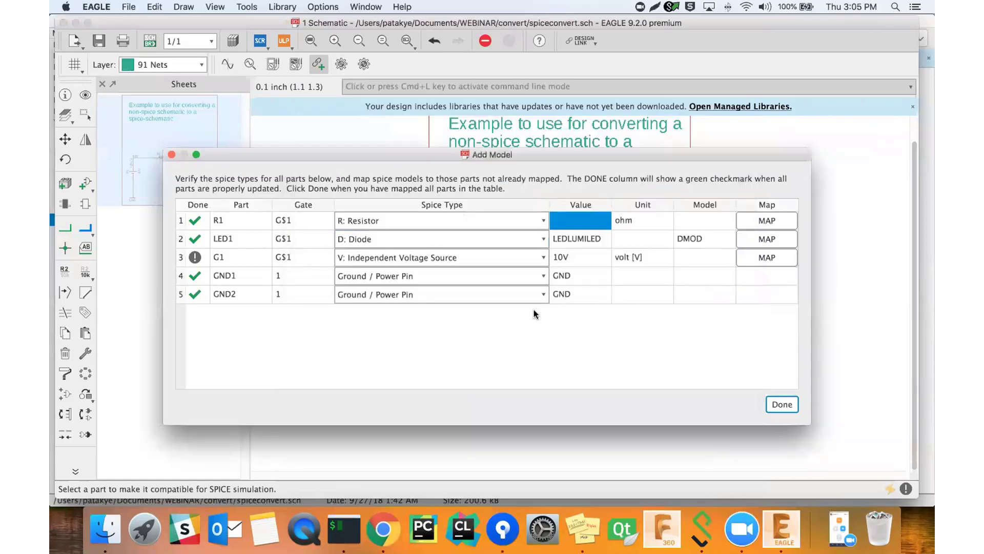
# Map G1 as an intrinsic device with pin + on N+ and pin - on N-, and finish adding models.
pyautogui.click(753, 259)
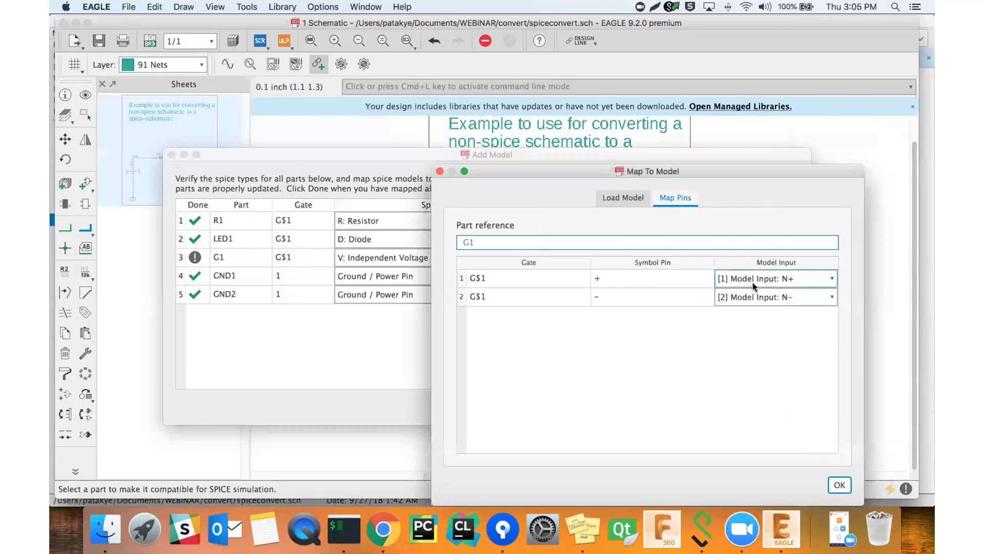
pyautogui.click(625, 198)
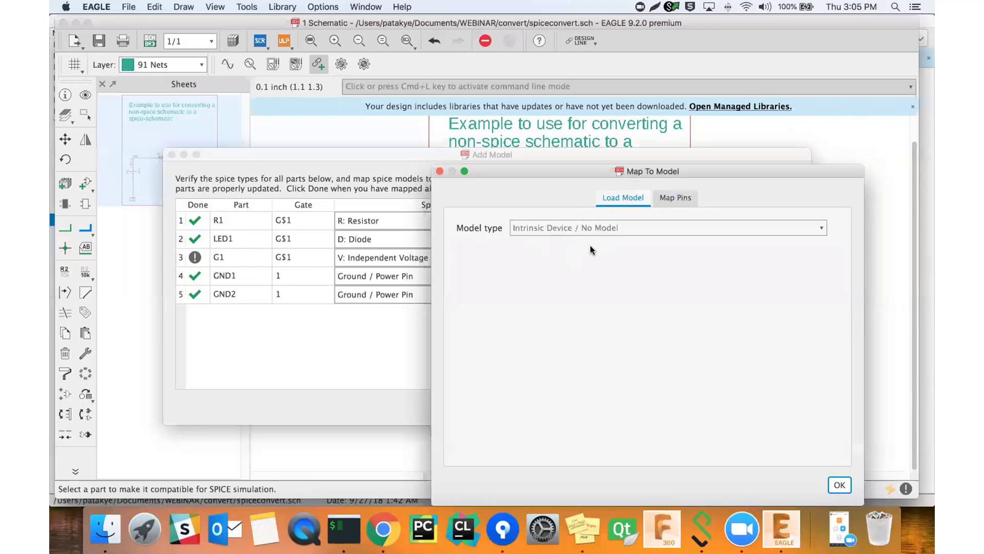
pyautogui.click(669, 198)
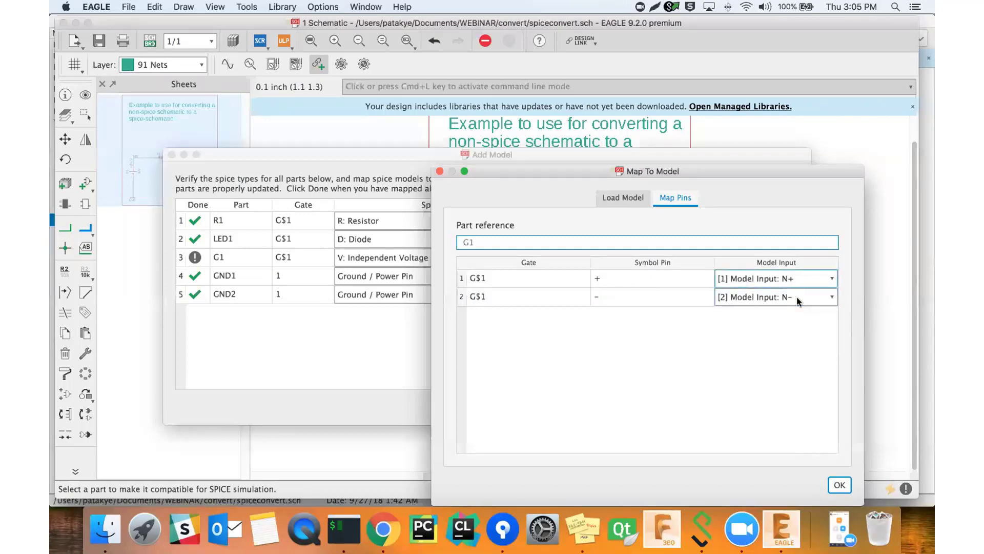
pyautogui.click(839, 485)
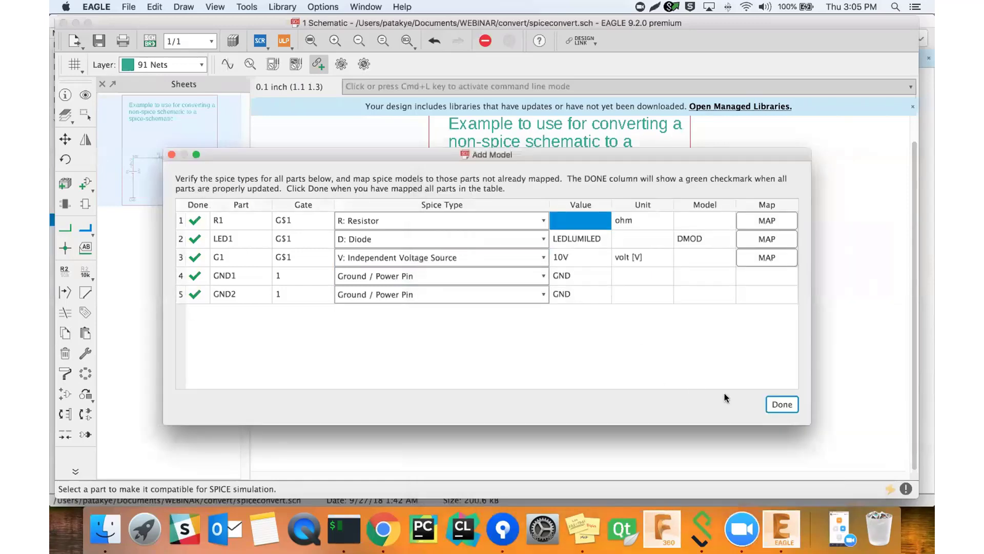
pyautogui.click(782, 404)
# Rename the net between battery G1 and resistor R1 to VIN.
pyautogui.click(406, 316)
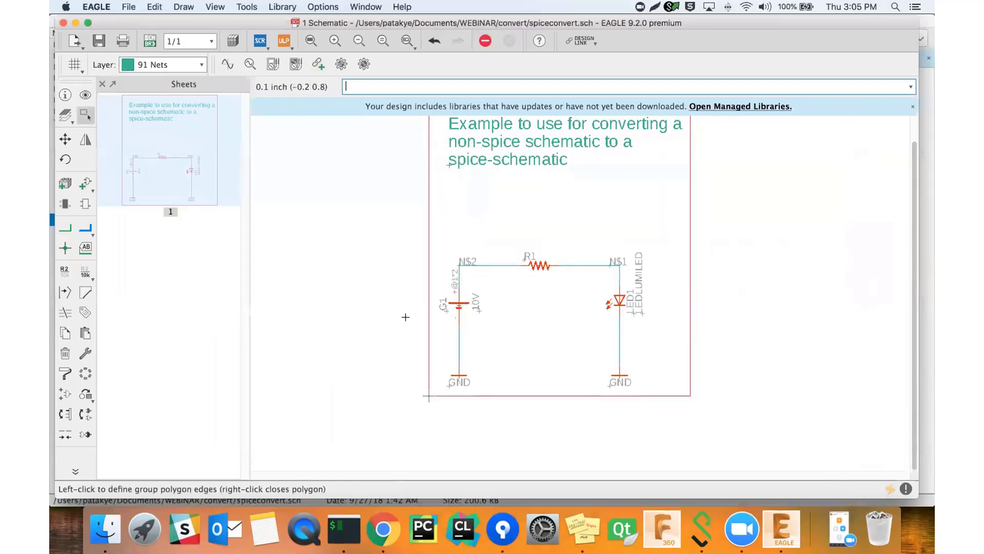
pyautogui.write('name')
pyautogui.press('Return')
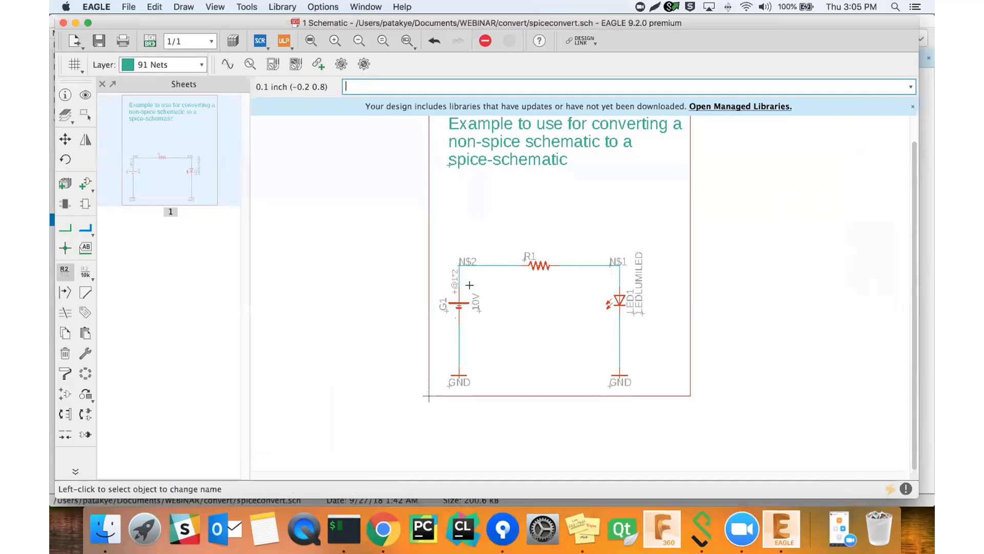
pyautogui.click(489, 265)
pyautogui.write('VIN')
pyautogui.press('Return')
# Rename the net between resistor R1 and LED1 to VOUT.
pyautogui.click(590, 266)
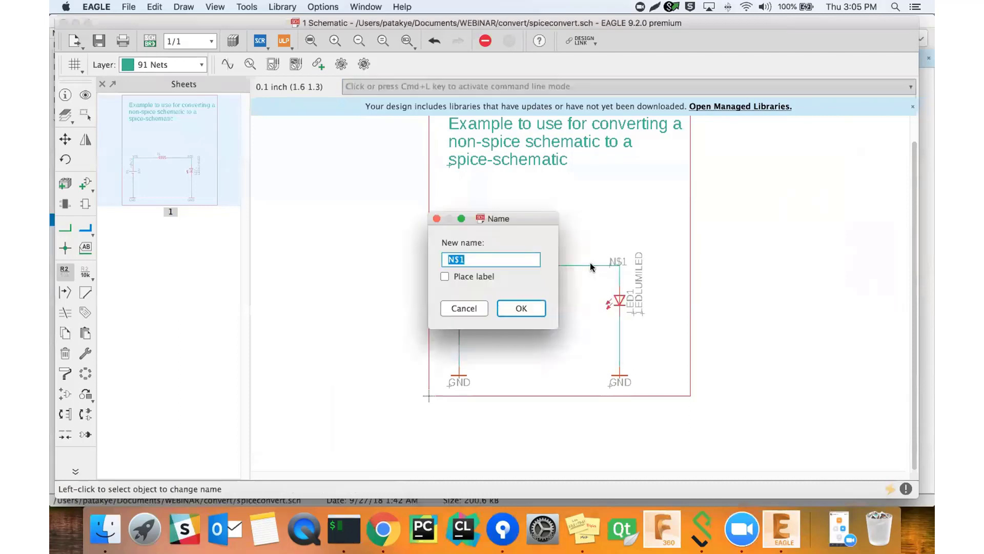
pyautogui.write('VOUT')
pyautogui.press('Return')
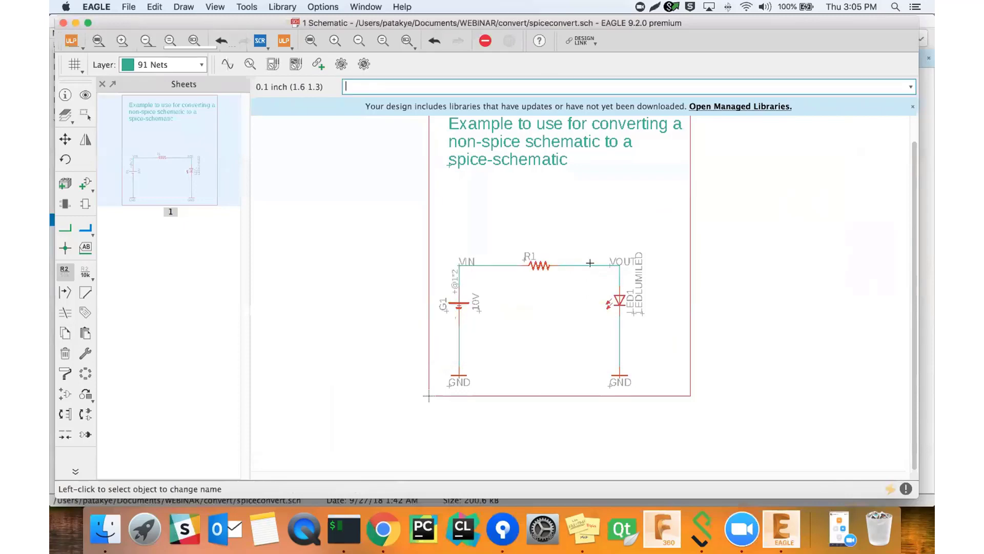
pyautogui.press('Escape')
pyautogui.write('simulation')
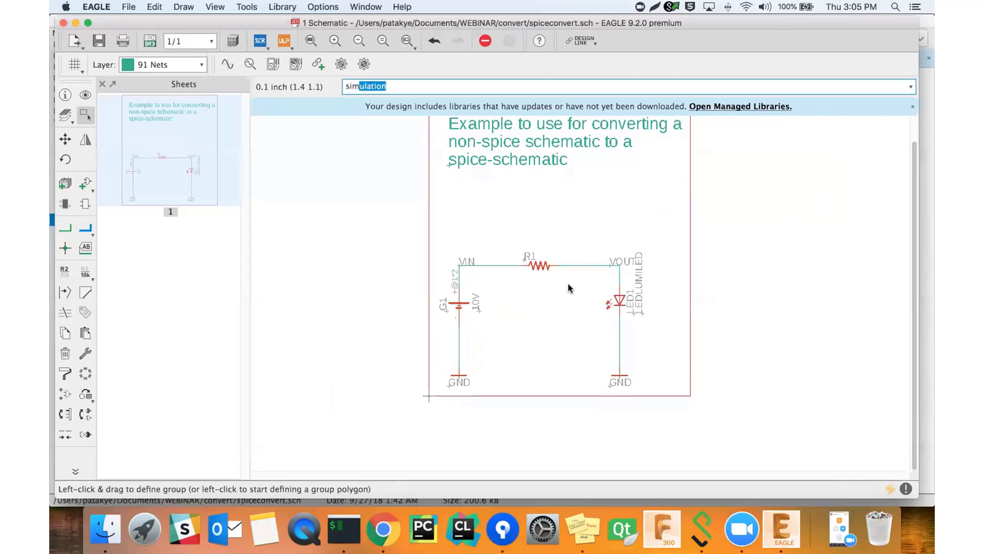
pyautogui.press('Return')
pyautogui.click(612, 301)
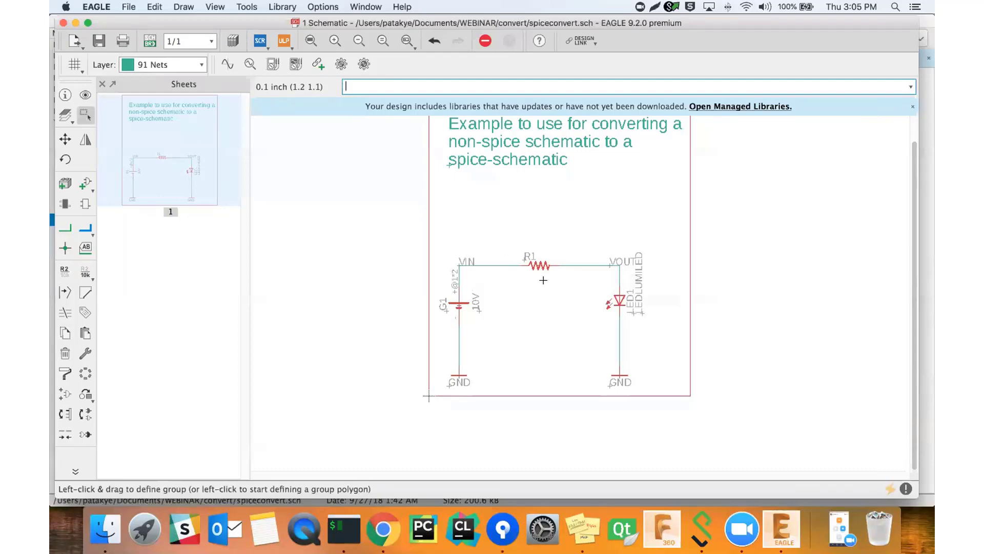
# Set the value of resistor R1 to 1k and save the schematic.
pyautogui.write('value')
pyautogui.press('Return')
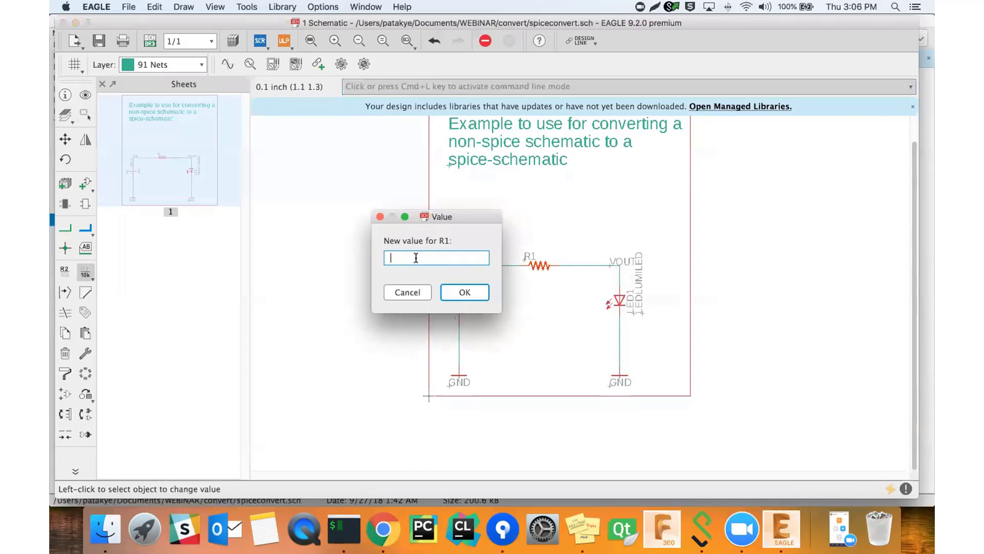
pyautogui.write('1k')
pyautogui.press('Return')
pyautogui.press('super+s')
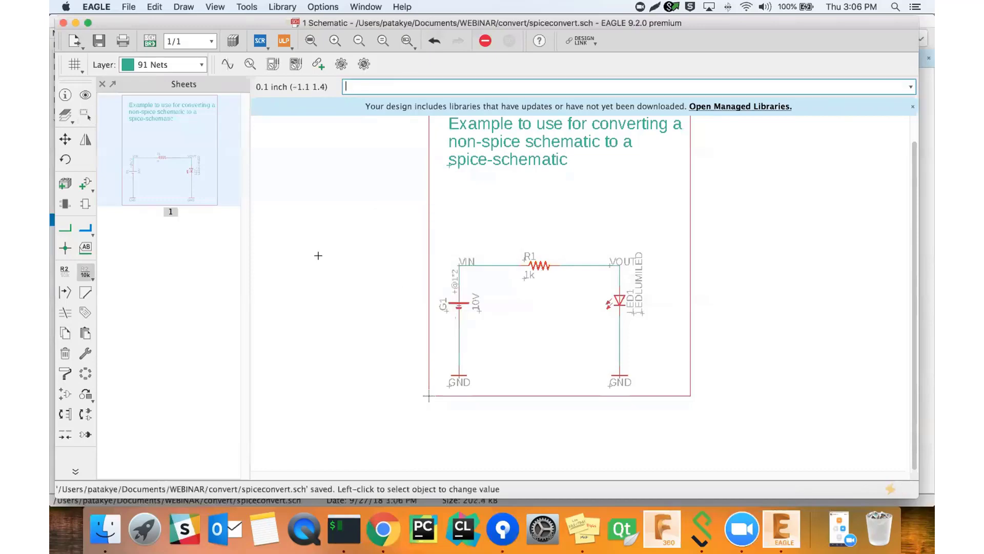
# Run a transient simulation of the converted circuit with start time 0 and stop time 10m, and close the plot.
pyautogui.scroll(2, 354, 255)
pyautogui.write('s')
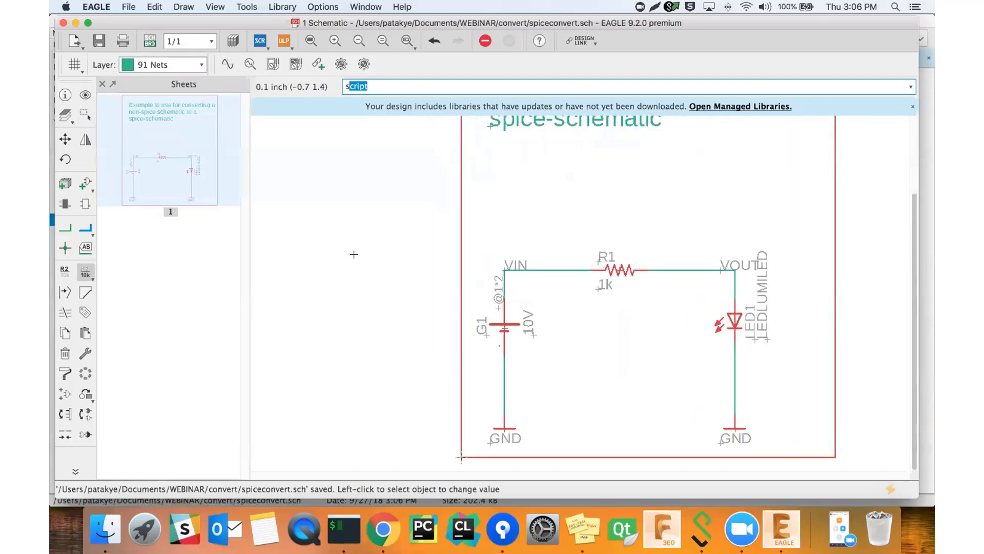
pyautogui.write('im')
pyautogui.press('Return')
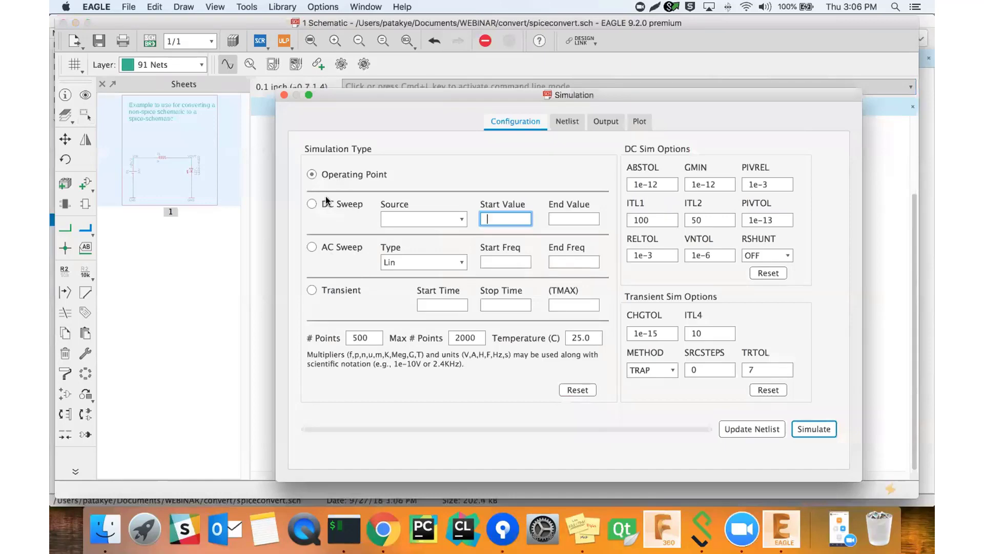
pyautogui.click(353, 290)
pyautogui.click(445, 304)
pyautogui.write('0')
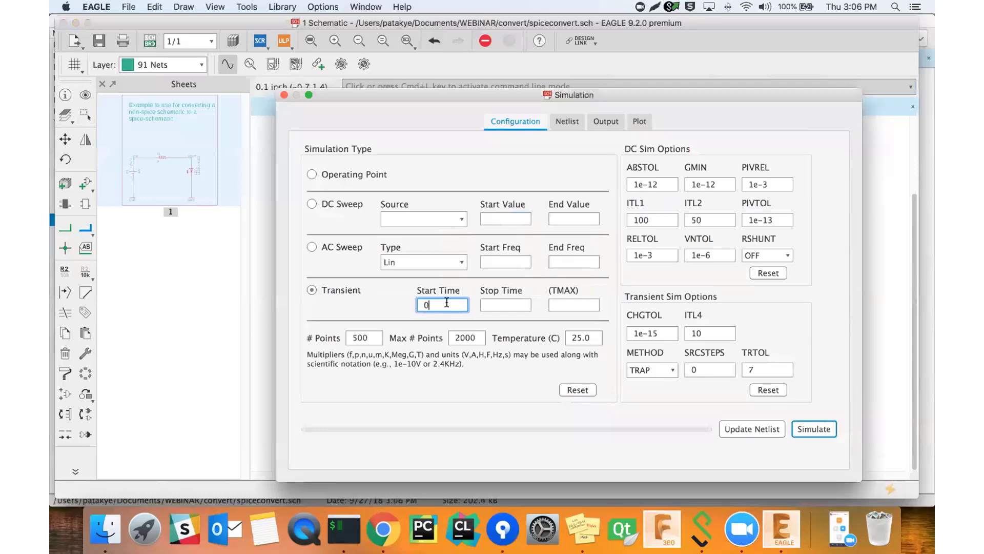
pyautogui.press('Tab')
pyautogui.write('10m')
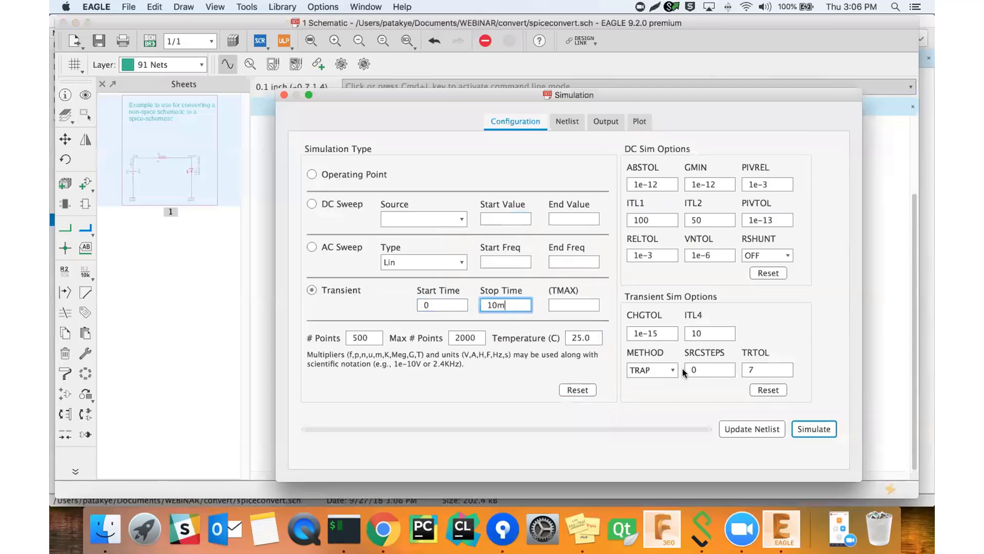
pyautogui.click(799, 429)
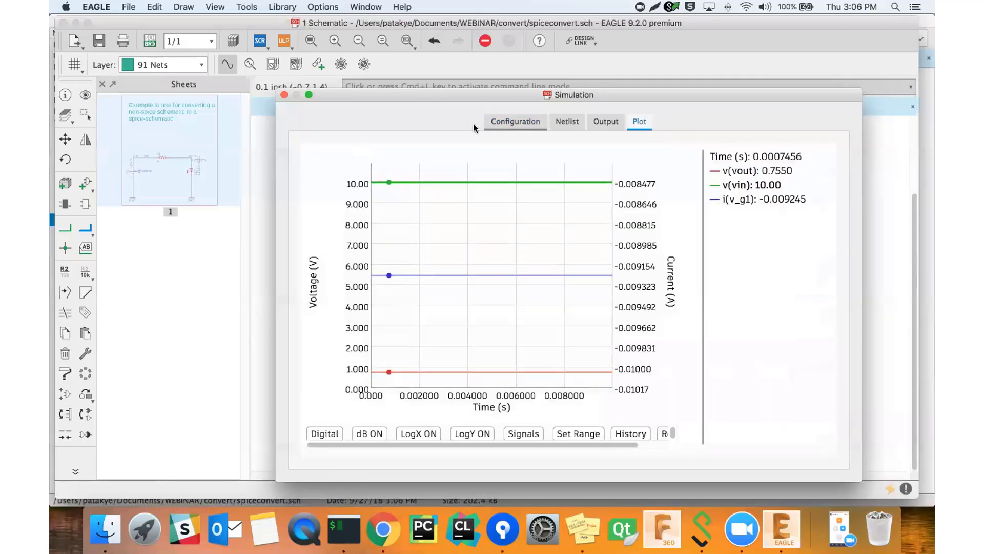
pyautogui.click(284, 95)
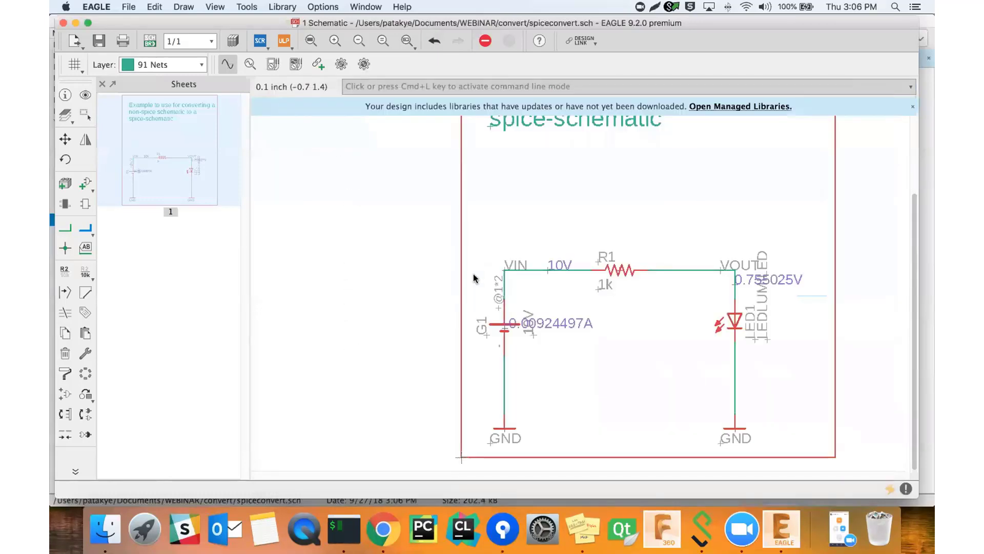
# Configure G1's analog source with a Sinusoidal transient function, amplitude 3 and frequency 1khz.
pyautogui.rightClick(508, 328)
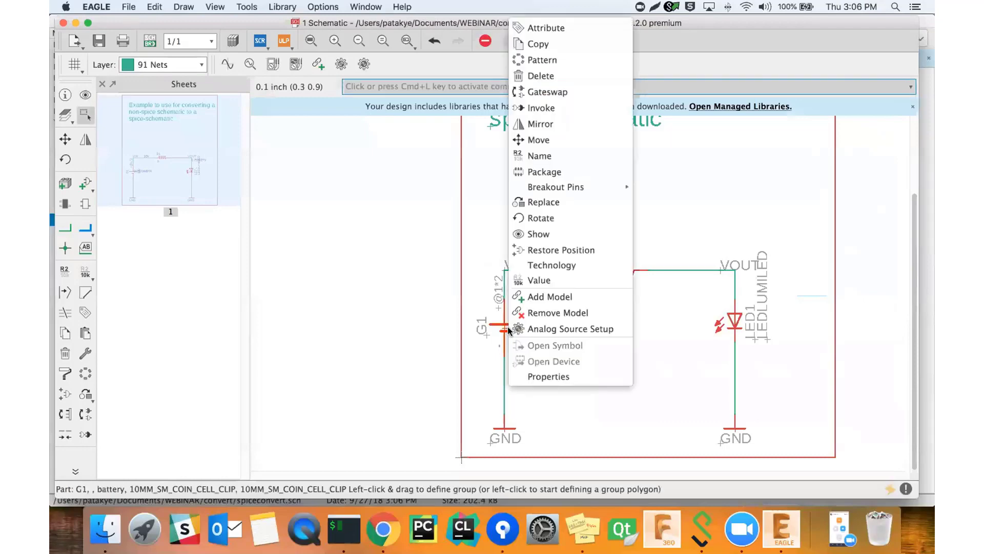
pyautogui.click(542, 329)
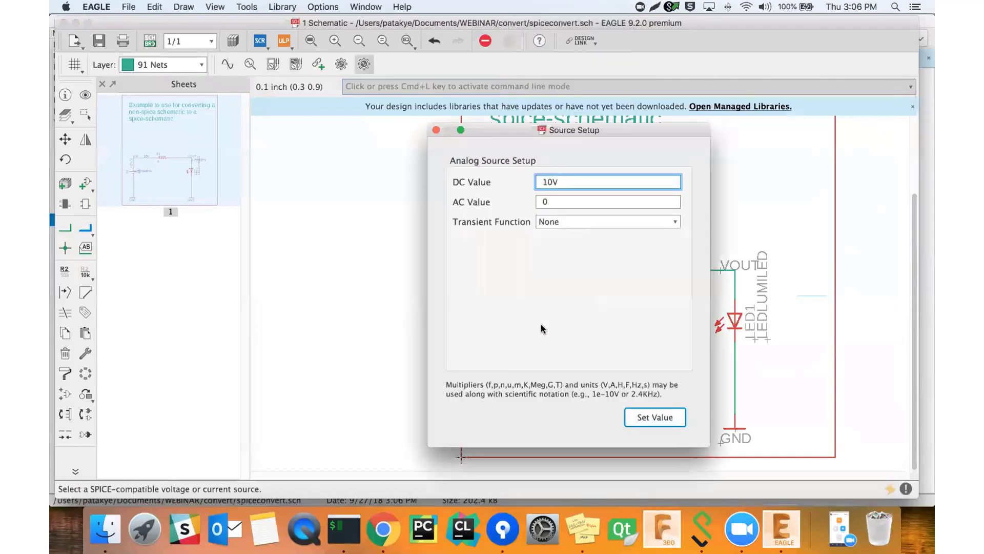
pyautogui.click(549, 221)
pyautogui.click(555, 235)
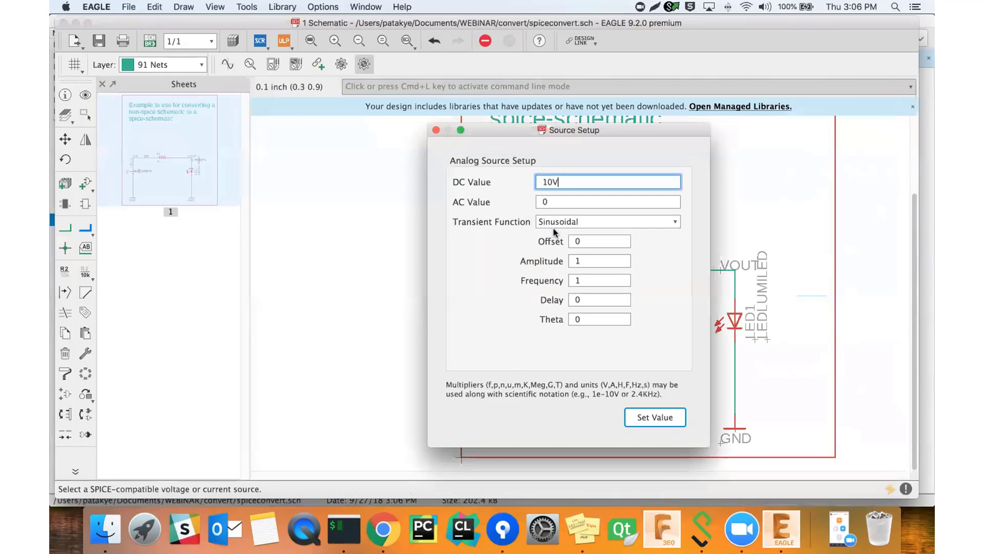
pyautogui.click(581, 255)
pyautogui.press('BackSpace')
pyautogui.click(581, 279)
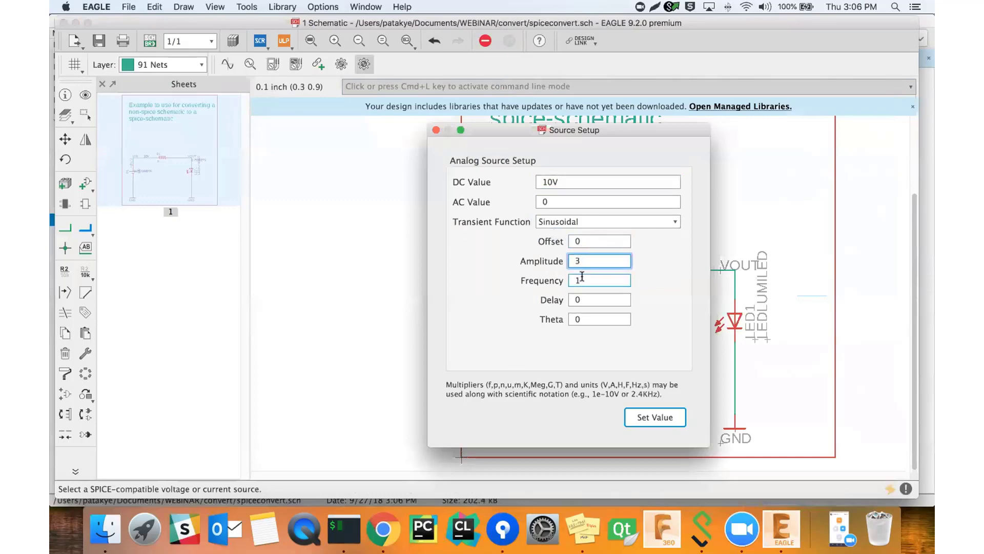
pyautogui.write('hz')
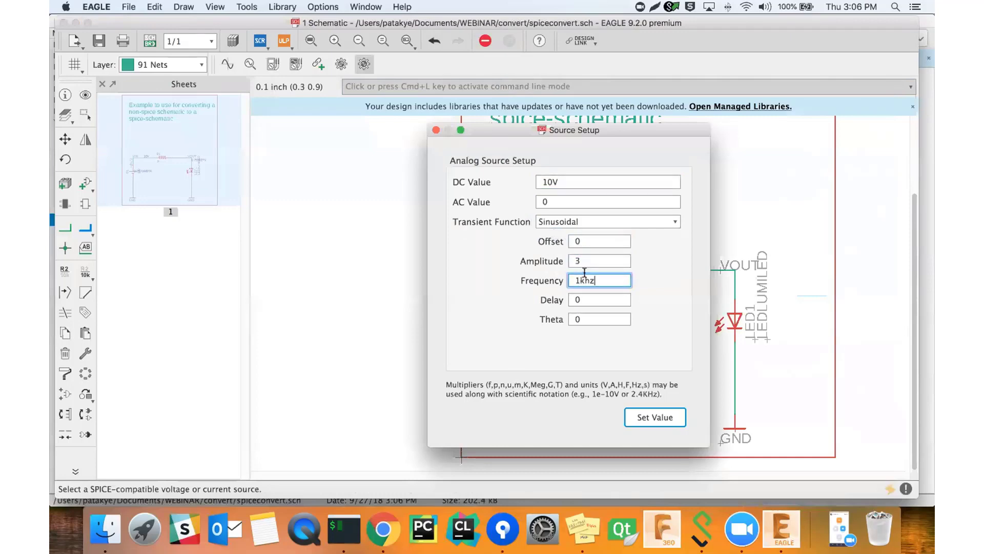
# Set G1's DC value to 0, apply the source setup and save the schematic.
pyautogui.doubleClick(548, 182)
pyautogui.write('0')
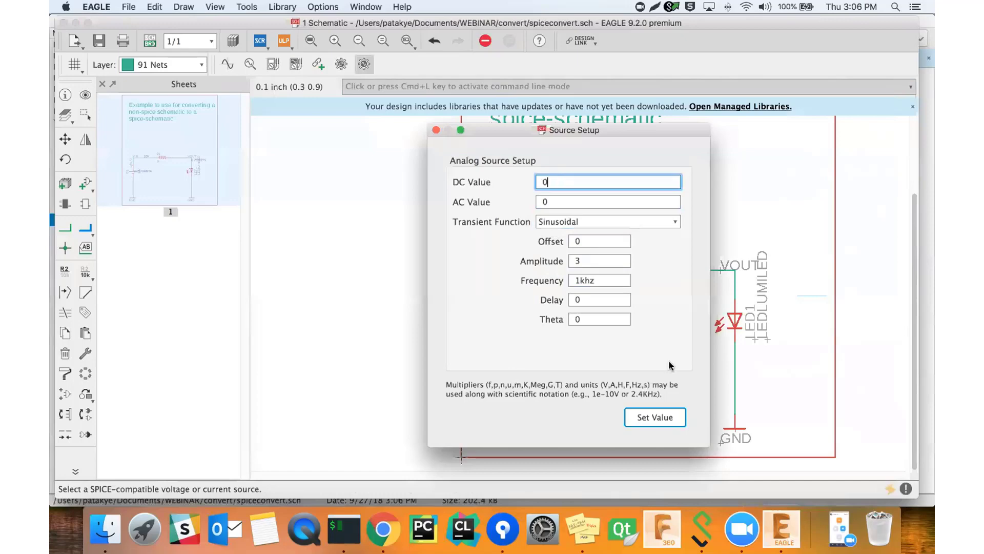
pyautogui.click(660, 416)
pyautogui.press('super+s')
# Rerun the transient simulation with the sinusoidal source, view the voltage and current plot, and close the simulation window.
pyautogui.write('s')
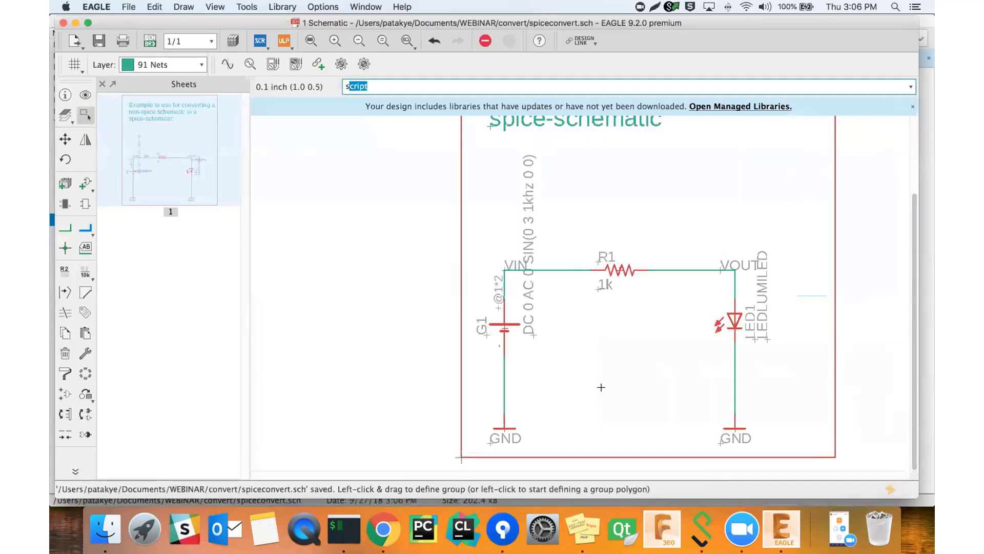
pyautogui.write('eim')
pyautogui.press('Return')
pyautogui.press('Return')
pyautogui.write('esim')
pyautogui.press('Return')
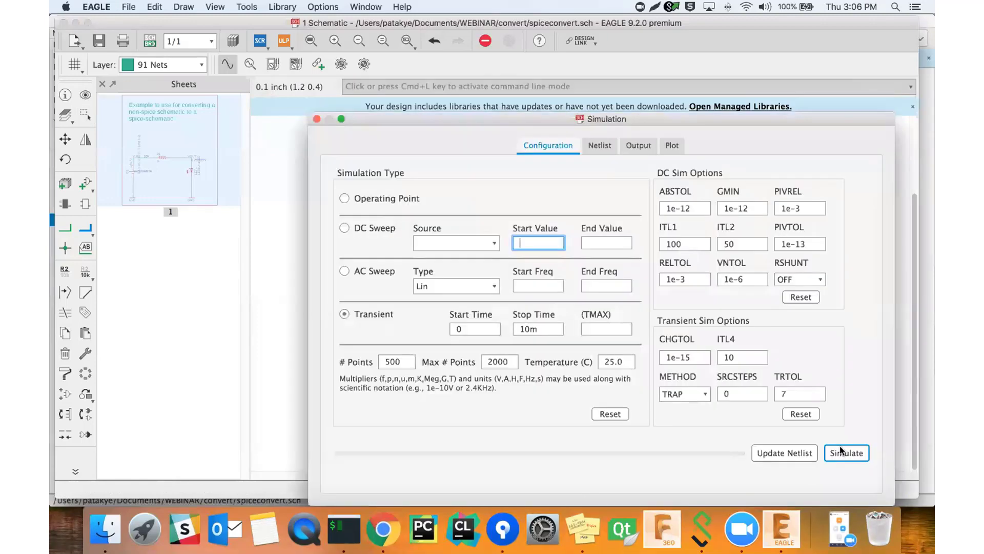
pyautogui.click(841, 452)
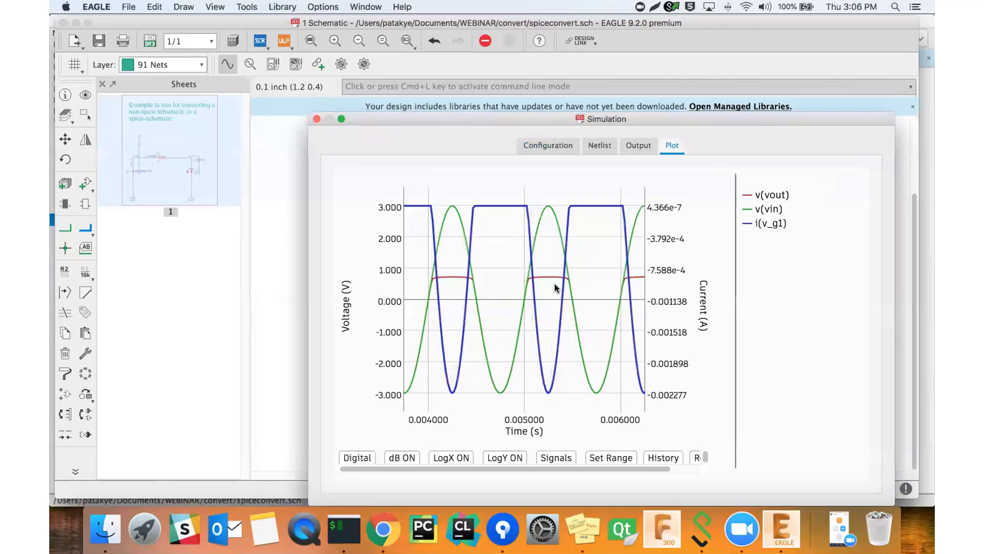
pyautogui.click(317, 122)
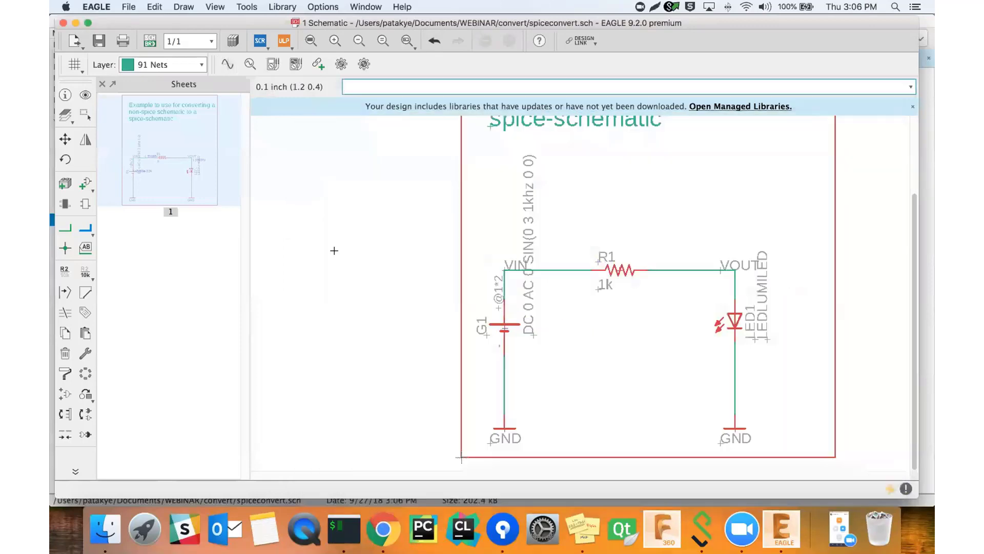
pyautogui.scroll(-3, 558, 258)
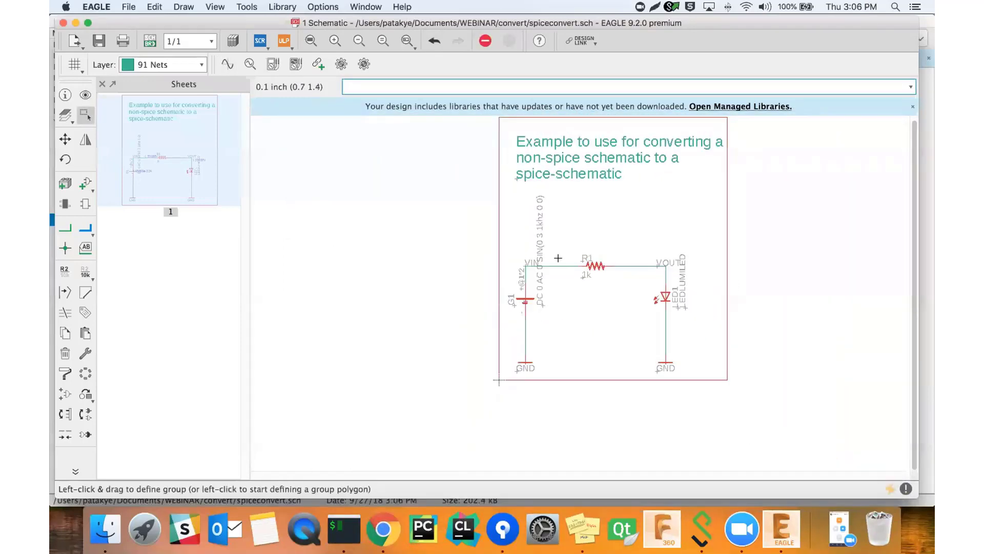
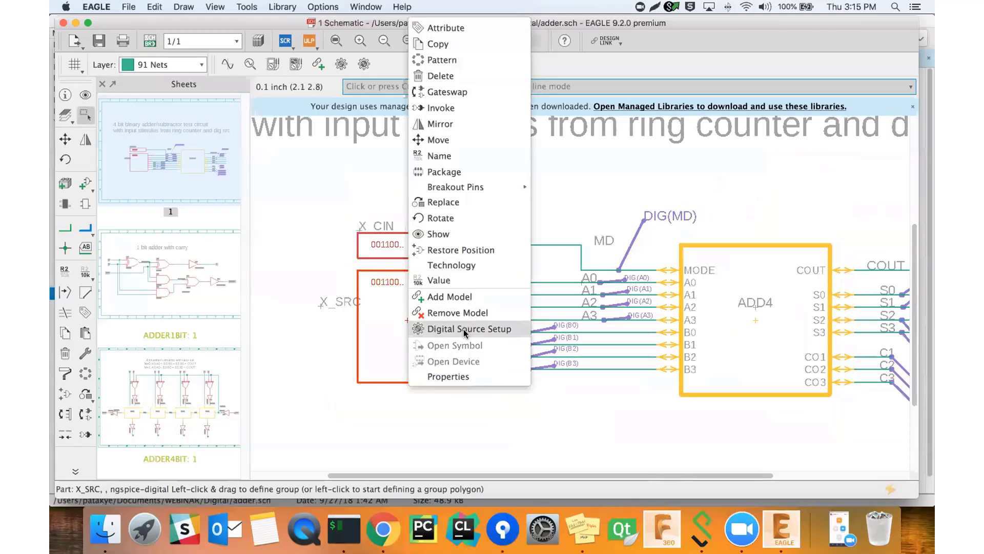
# Examine the digital source setup of X_SRC, comparing its time and bit columns with the outputs in the schematic, and close it.
pyautogui.click(464, 331)
pyautogui.moveTo(494, 242); pyautogui.dragTo(426, 143)
pyautogui.moveTo(625, 328); pyautogui.dragTo(809, 443)
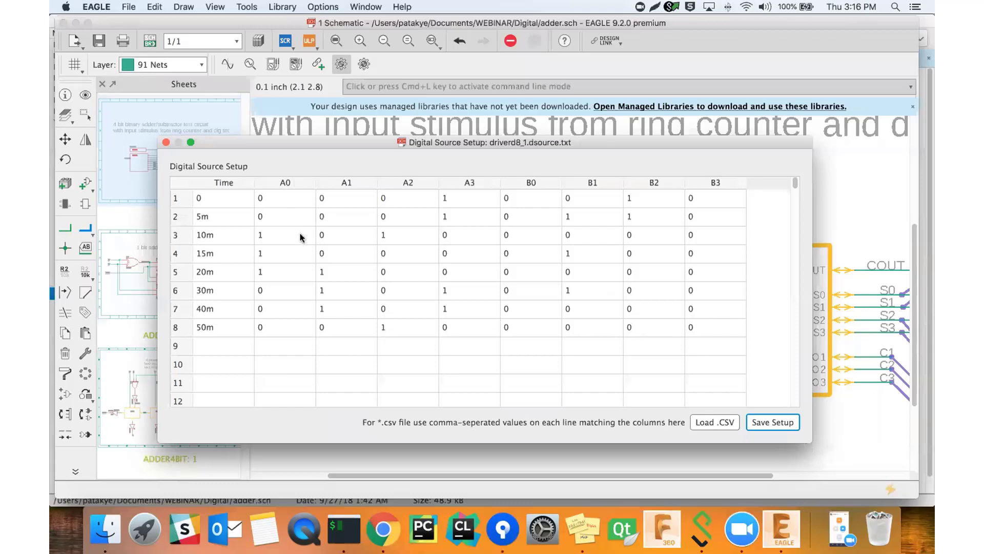
pyautogui.moveTo(378, 140); pyautogui.dragTo(792, 222)
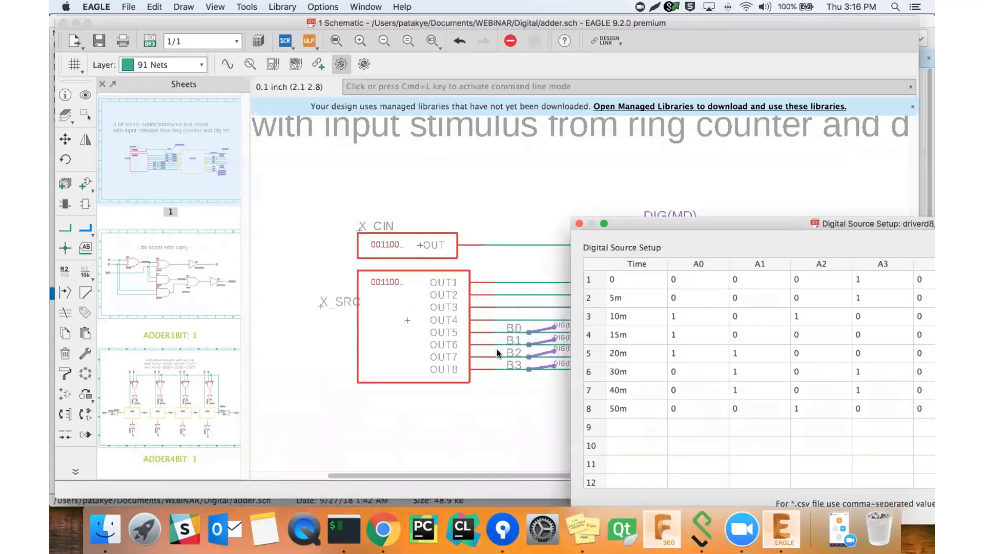
pyautogui.moveTo(719, 220); pyautogui.dragTo(405, 158)
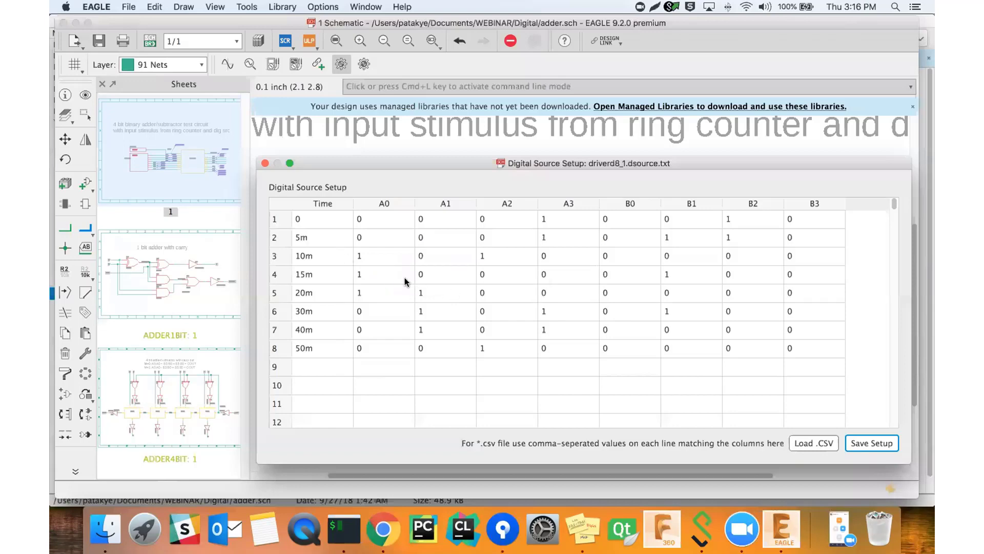
pyautogui.moveTo(457, 164); pyautogui.dragTo(387, 158)
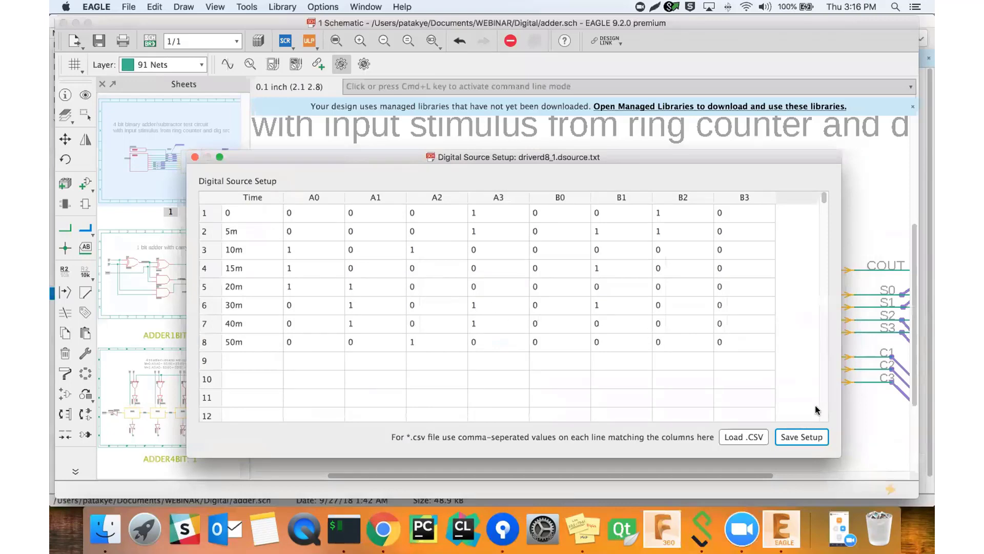
pyautogui.click(194, 157)
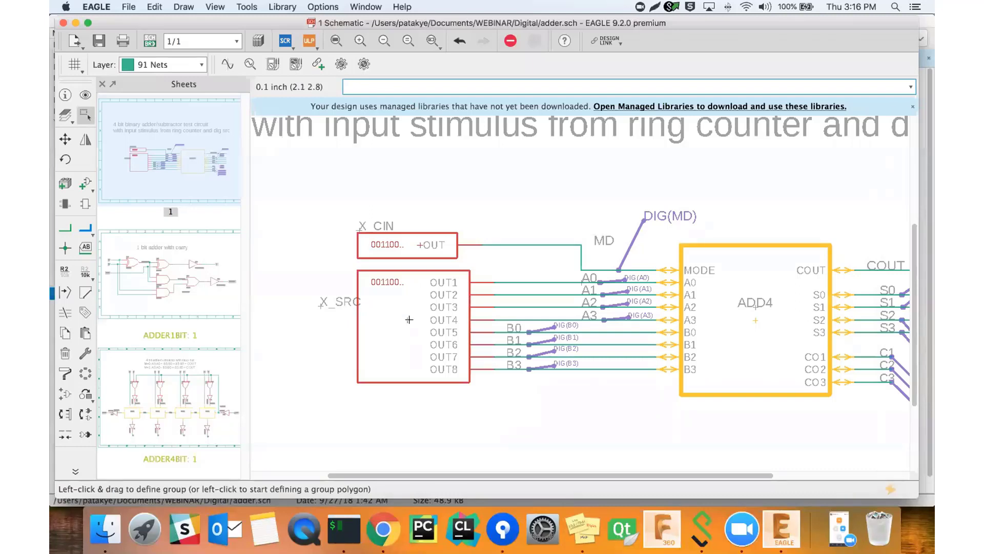
# Open the simulation setup for the adder schematic and run the transient simulation with the existing settings.
pyautogui.scroll(-3, 409, 319)
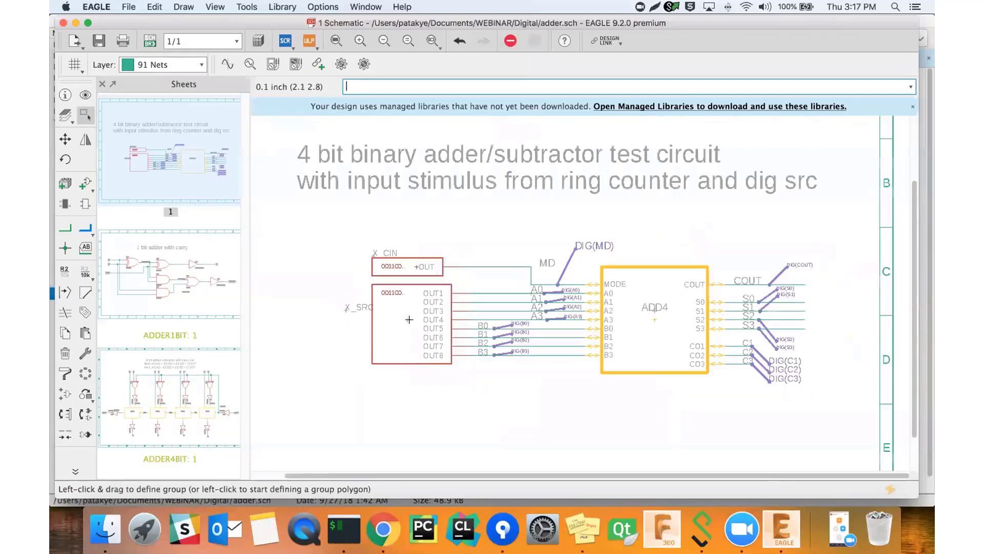
pyautogui.scroll(2, 497, 307)
pyautogui.write('simulation')
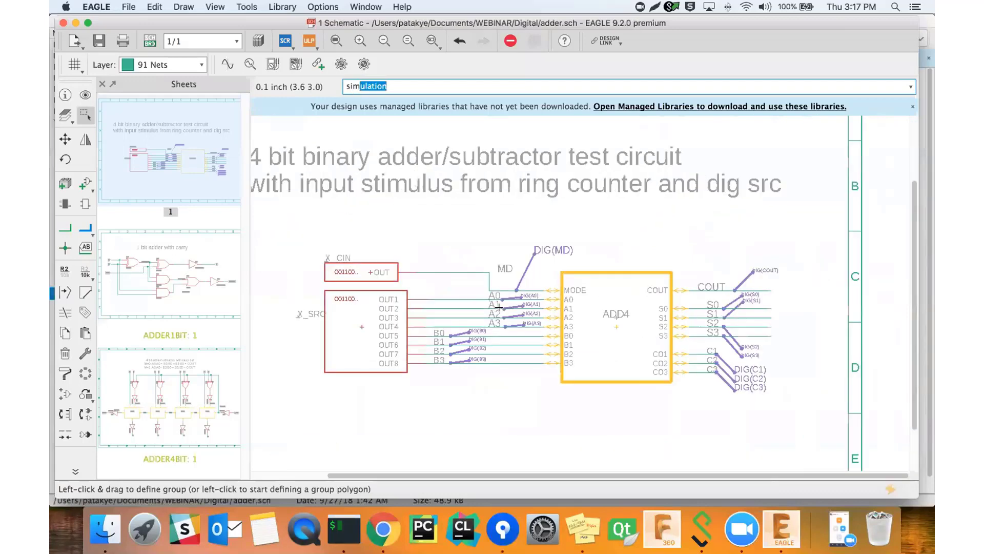
pyautogui.press('Return')
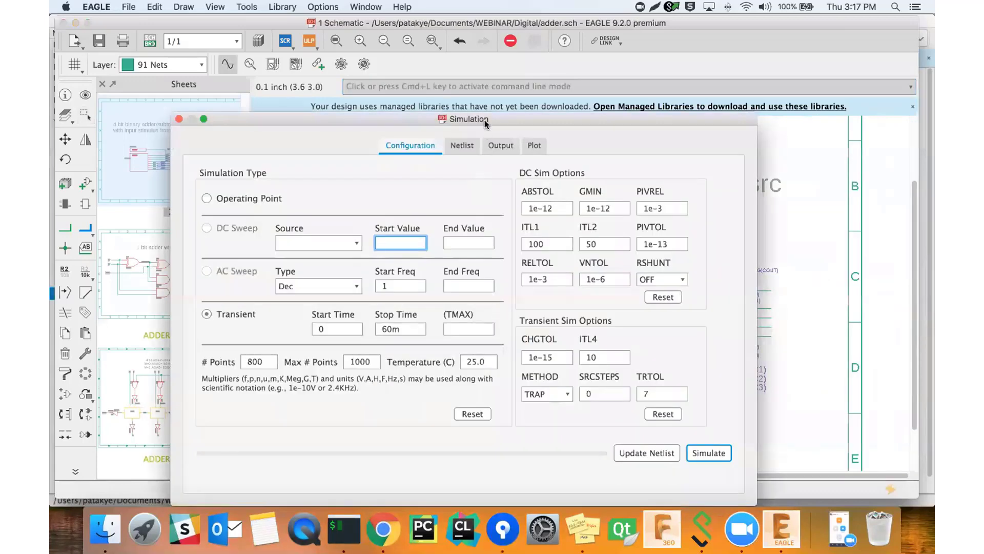
pyautogui.moveTo(485, 124); pyautogui.dragTo(556, 77)
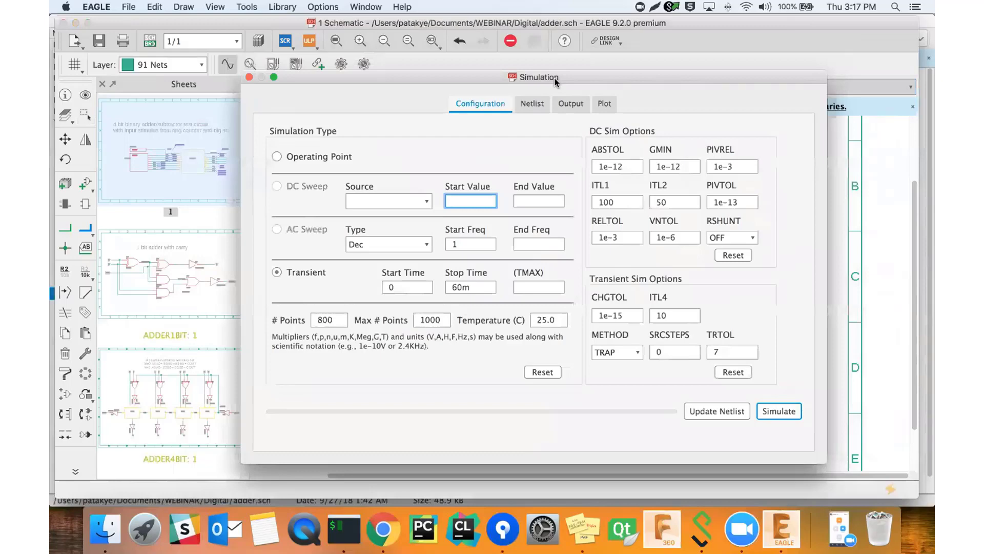
pyautogui.moveTo(555, 78)
pyautogui.mouseDown()
pyautogui.moveTo(504, 78)
pyautogui.moveTo(541, 79)
pyautogui.mouseUp()
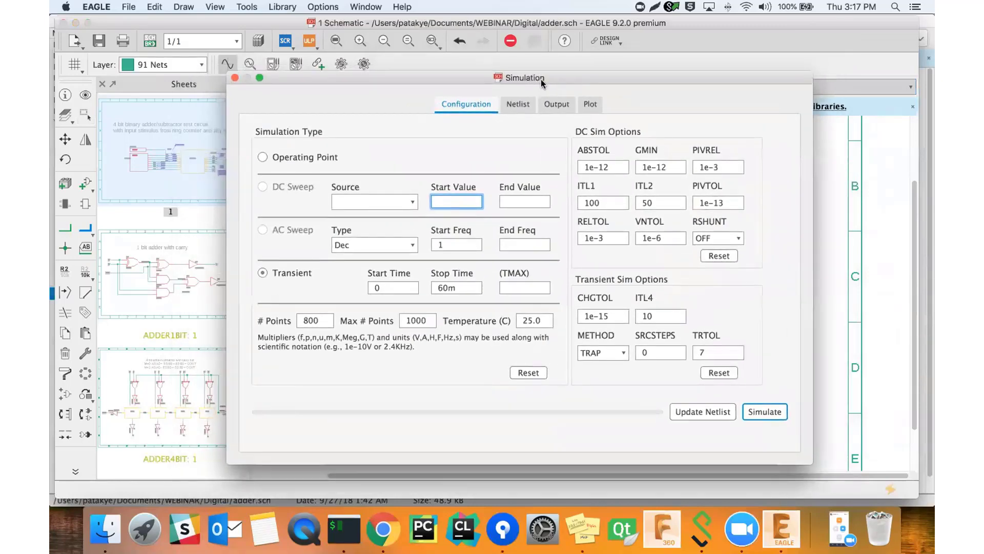
pyautogui.moveTo(538, 79); pyautogui.dragTo(522, 83)
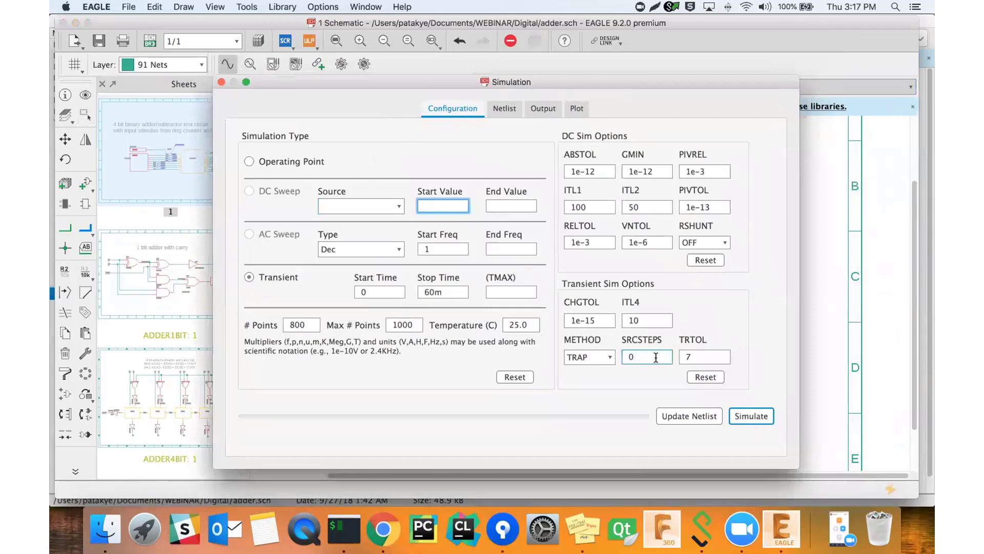
pyautogui.click(752, 414)
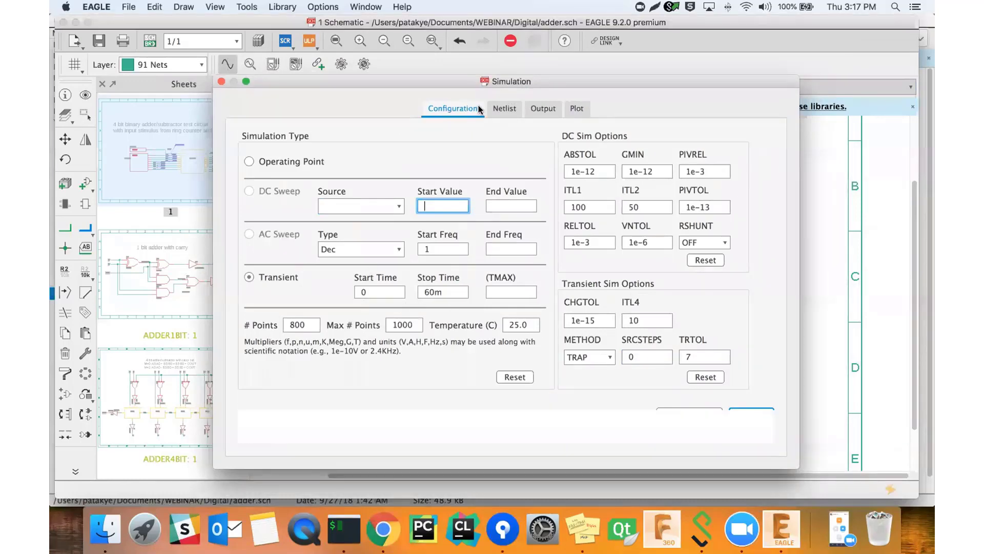
# Uncover the schematic beside the simulation window, dismiss the plotted-signals notice and examine the logic values on the probes around ADD4.
pyautogui.moveTo(477, 81); pyautogui.dragTo(513, 410)
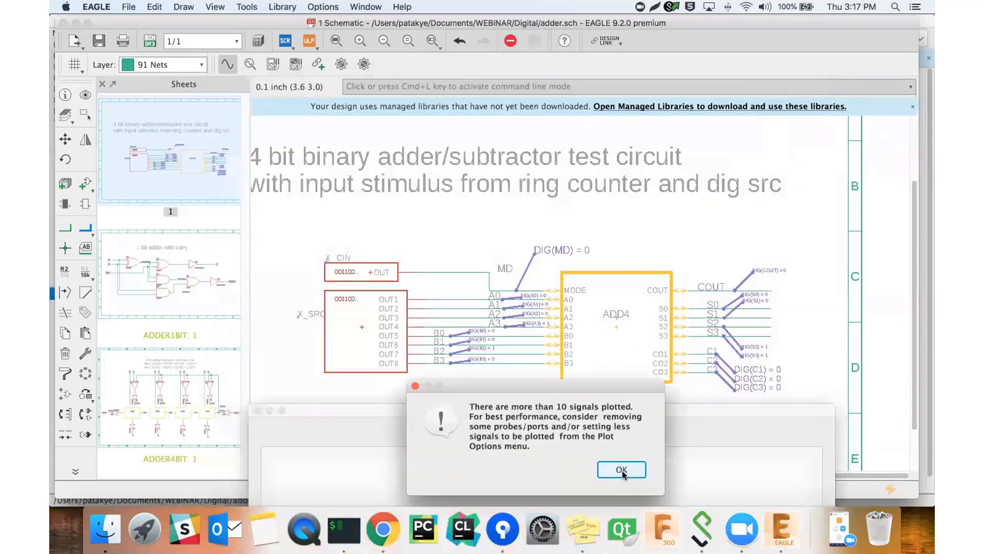
pyautogui.click(623, 469)
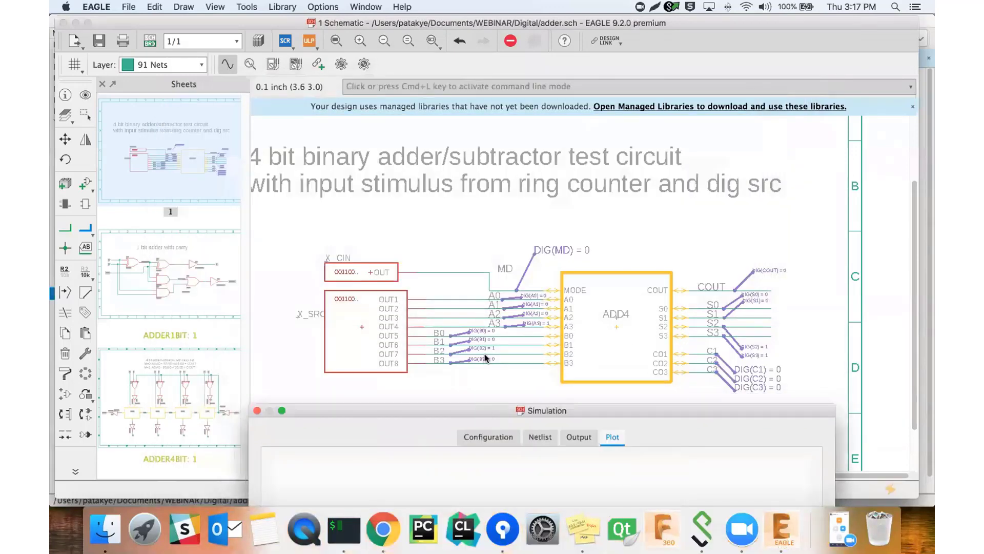
pyautogui.scroll(3, 485, 360)
pyautogui.scroll(1, 486, 357)
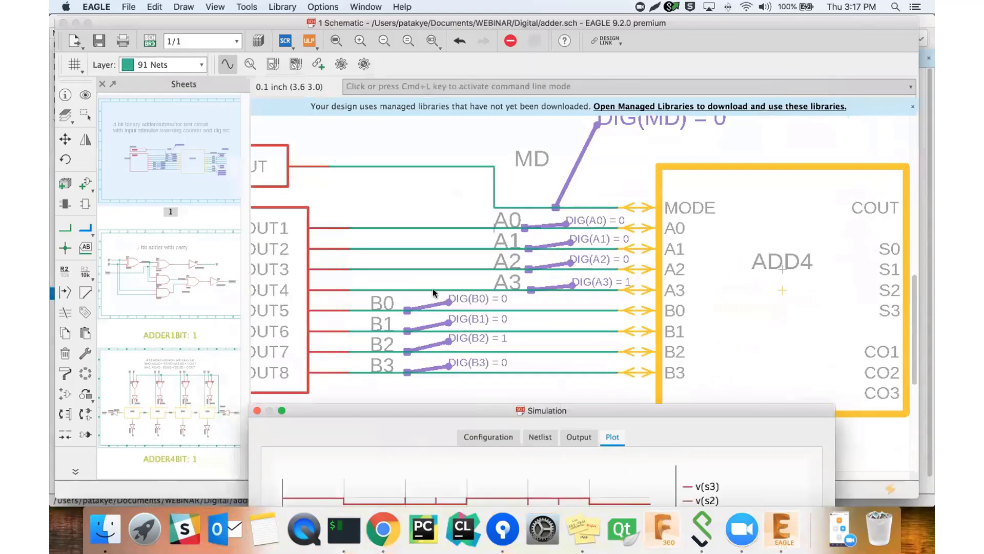
pyautogui.scroll(-5, 449, 295)
pyautogui.scroll(4, 714, 316)
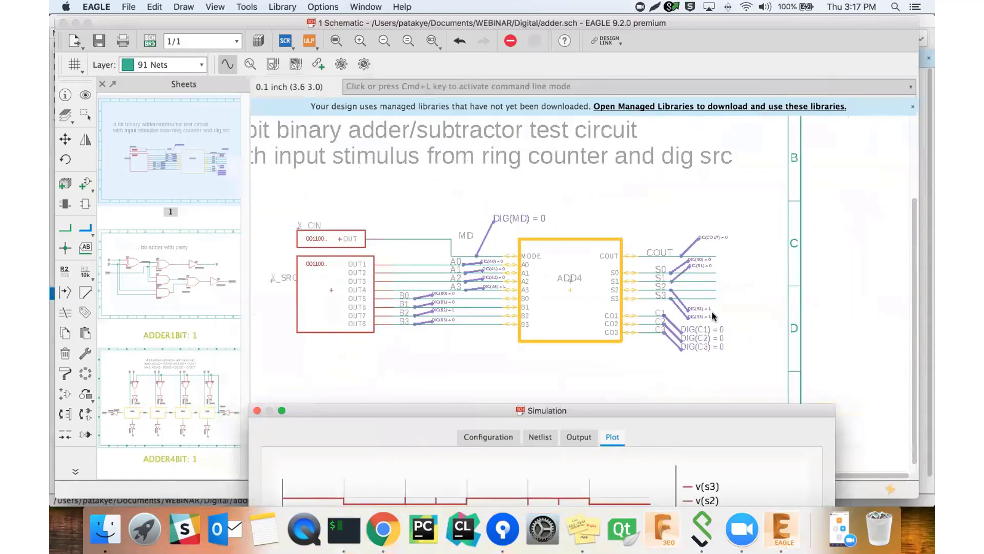
pyautogui.scroll(-2, 714, 316)
# Bring the full digital plot into view and widen the simulation window to read each signal's logic value over time.
pyautogui.moveTo(570, 409); pyautogui.dragTo(500, 32)
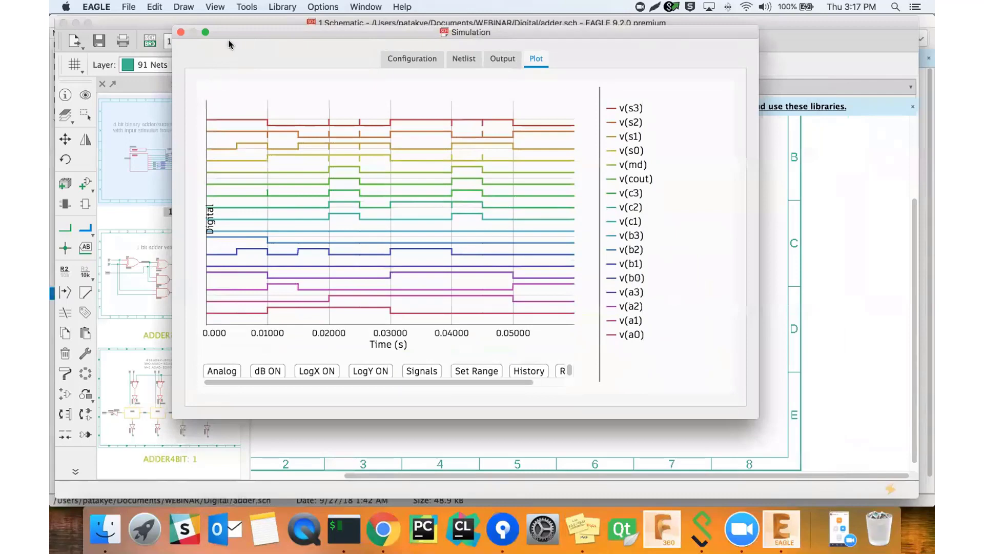
pyautogui.moveTo(233, 34); pyautogui.dragTo(165, 67)
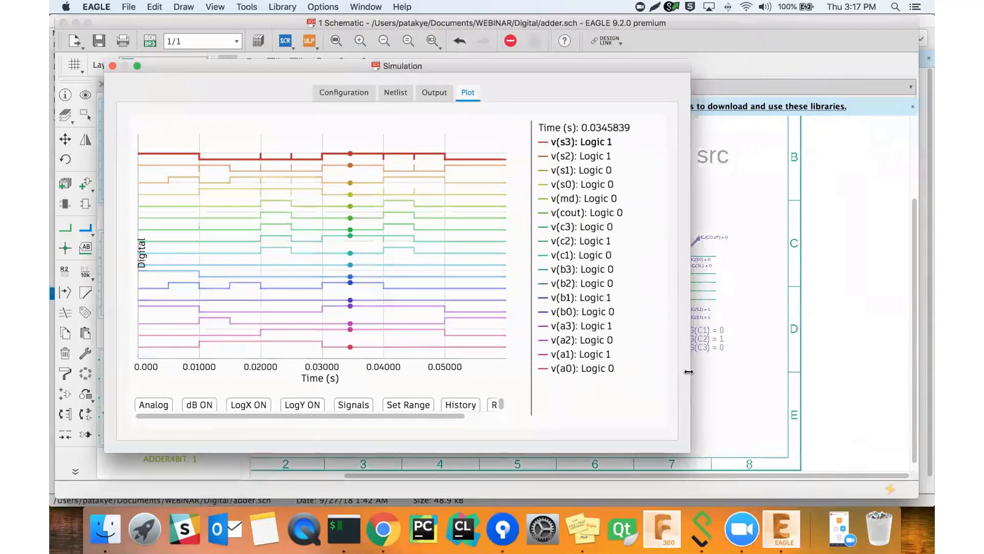
pyautogui.moveTo(690, 377); pyautogui.dragTo(883, 392)
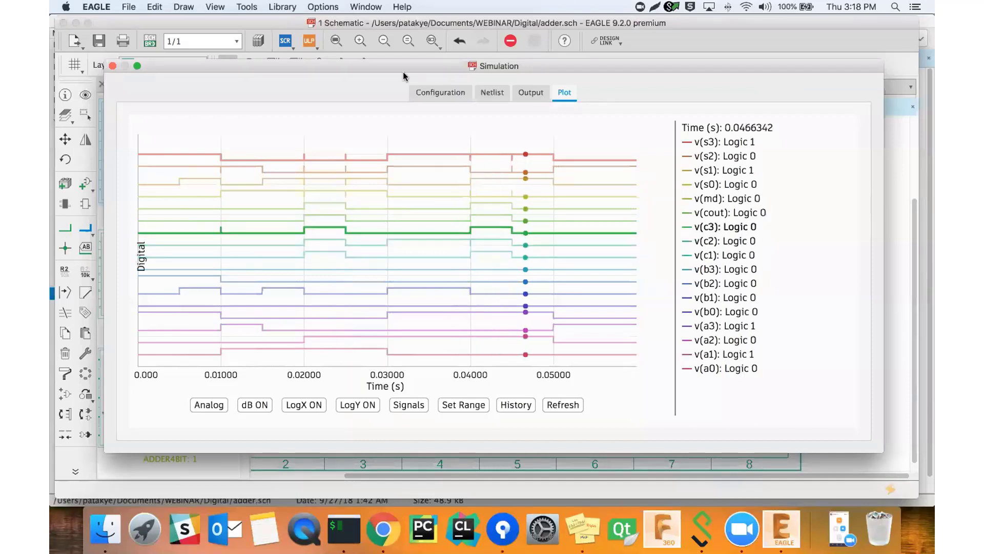
# Compare points in time on the plot with the probe values at ADD4's inputs, and close the simulation window.
pyautogui.moveTo(393, 67); pyautogui.dragTo(518, 383)
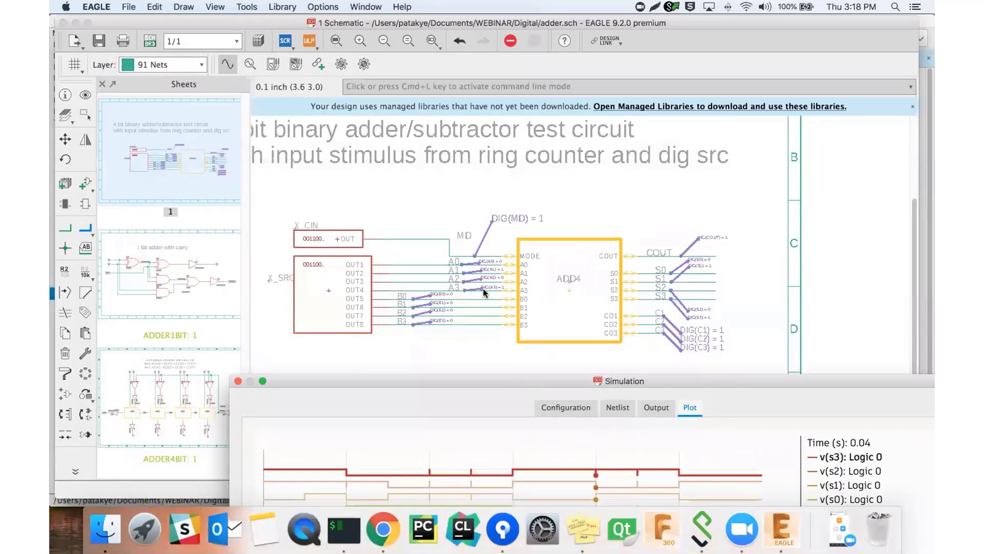
pyautogui.scroll(4, 482, 288)
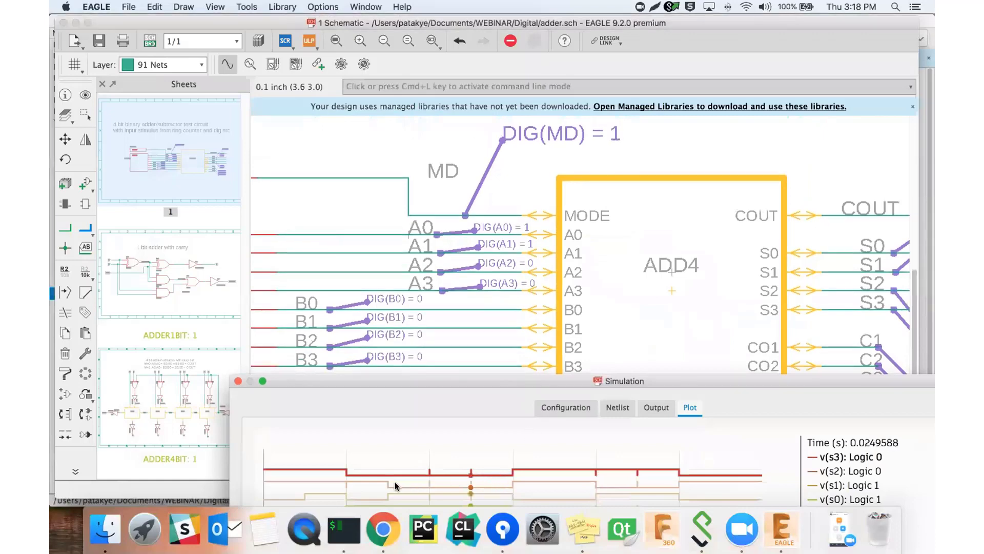
pyautogui.doubleClick(608, 380)
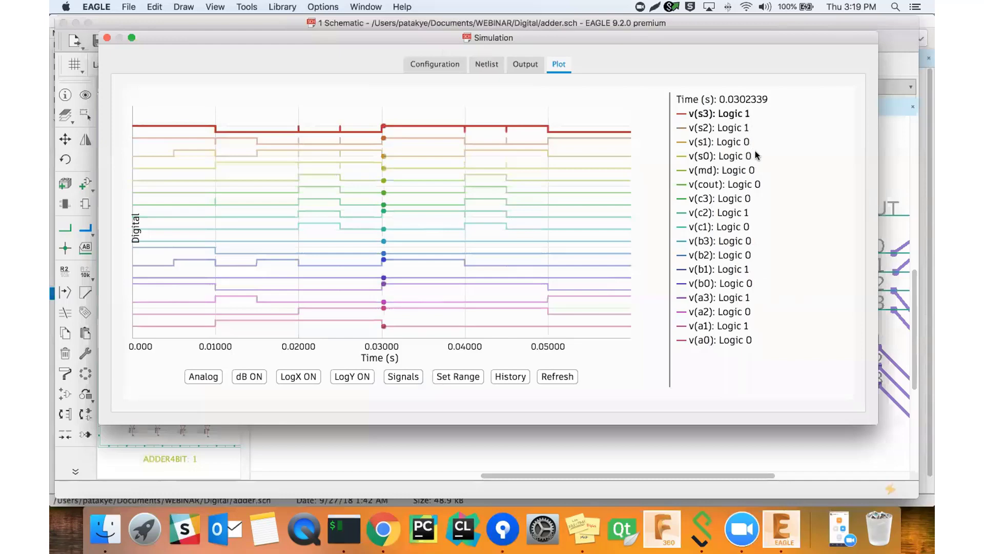
pyautogui.click(106, 38)
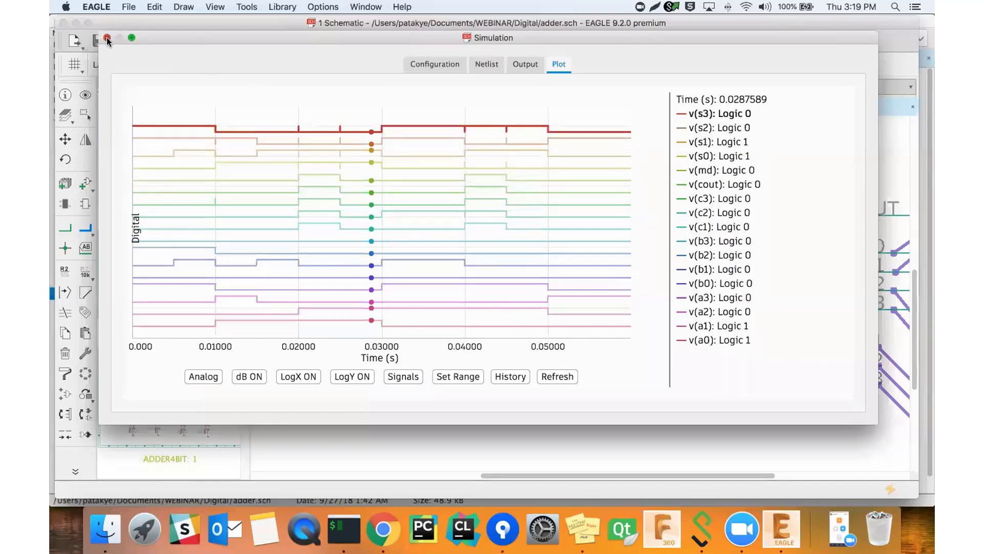
# Close the adder schematic and open processing.sch from the Digital project folder.
pyautogui.scroll(-2, 374, 211)
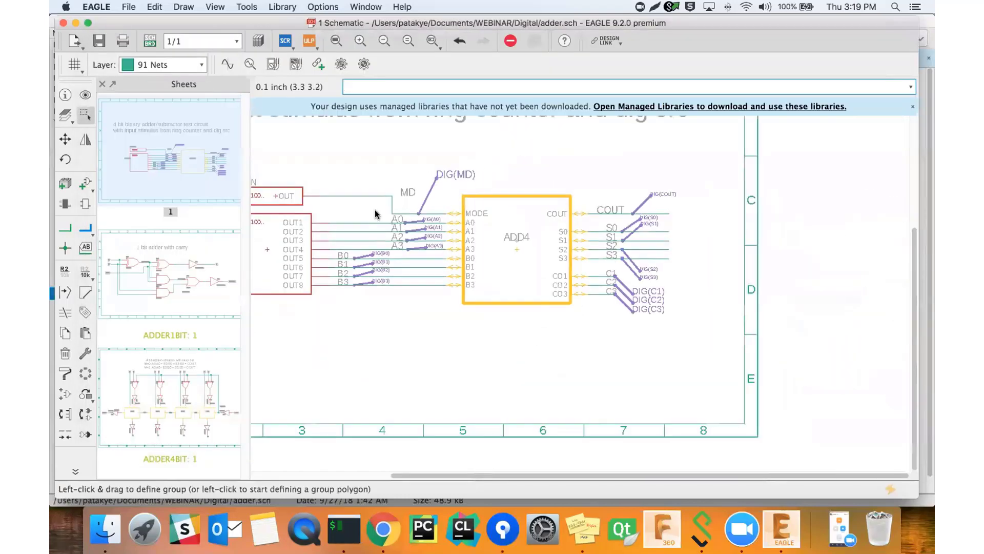
pyautogui.click(63, 24)
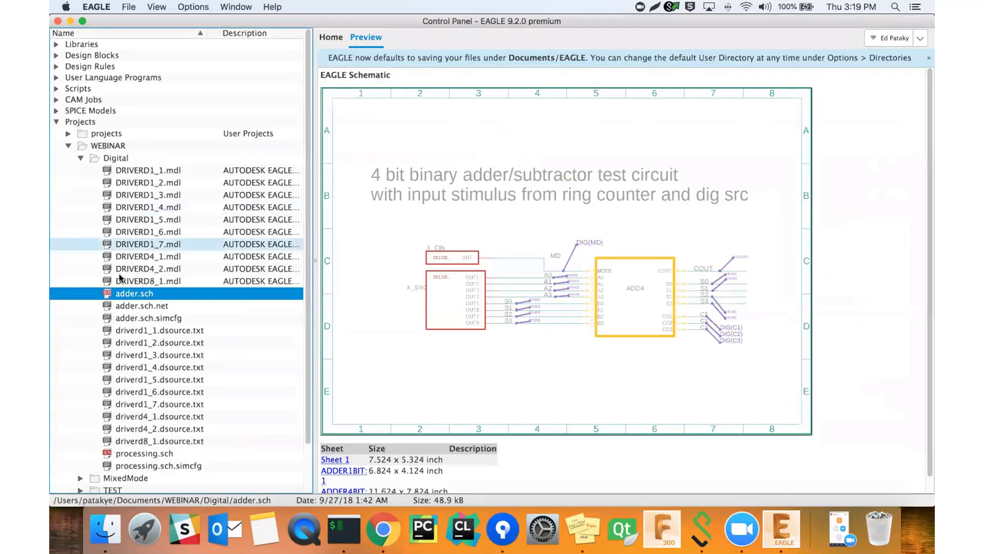
pyautogui.click(133, 454)
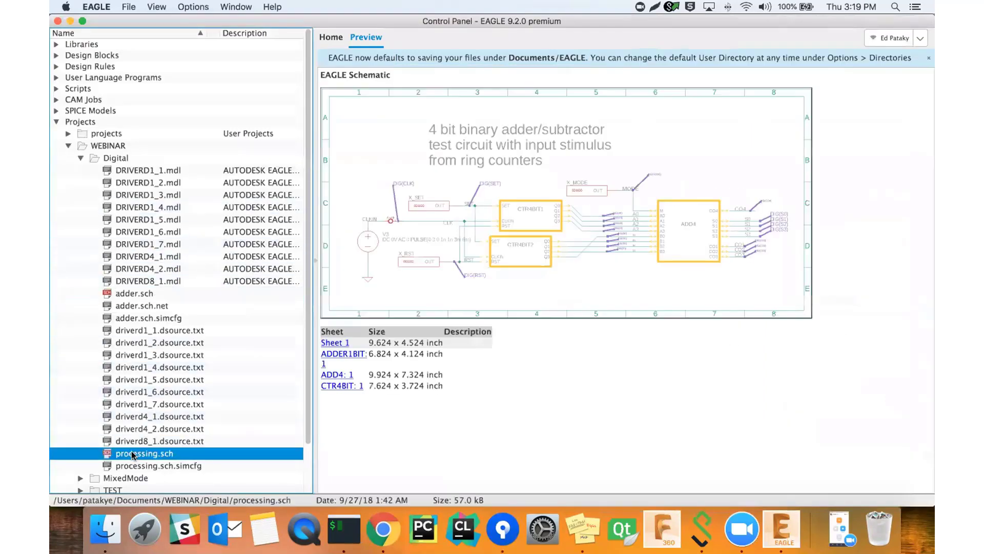
pyautogui.scroll(-3, 165, 363)
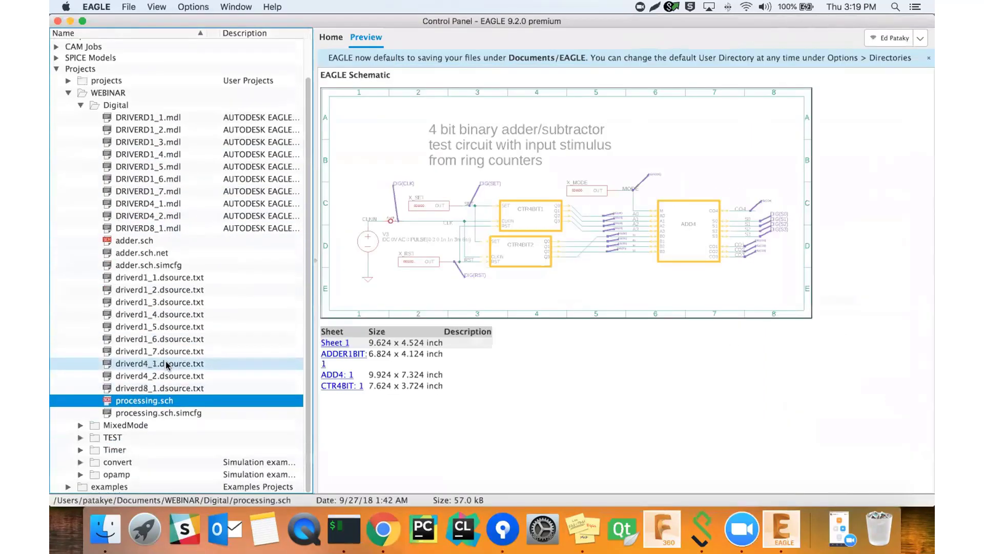
pyautogui.doubleClick(154, 401)
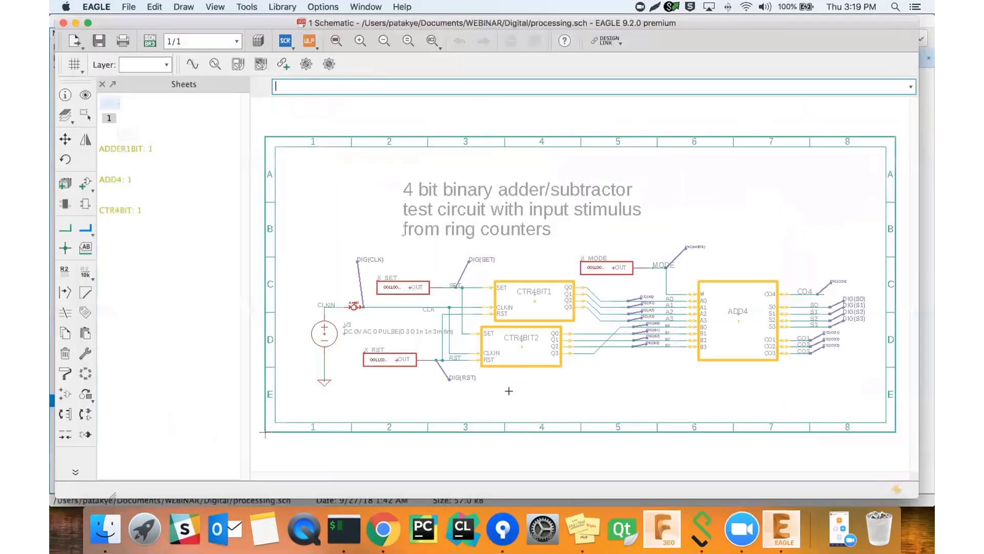
# View the ring counter circuit inside the CTR4BIT2 module and return to the main sheet.
pyautogui.rightClick(523, 352)
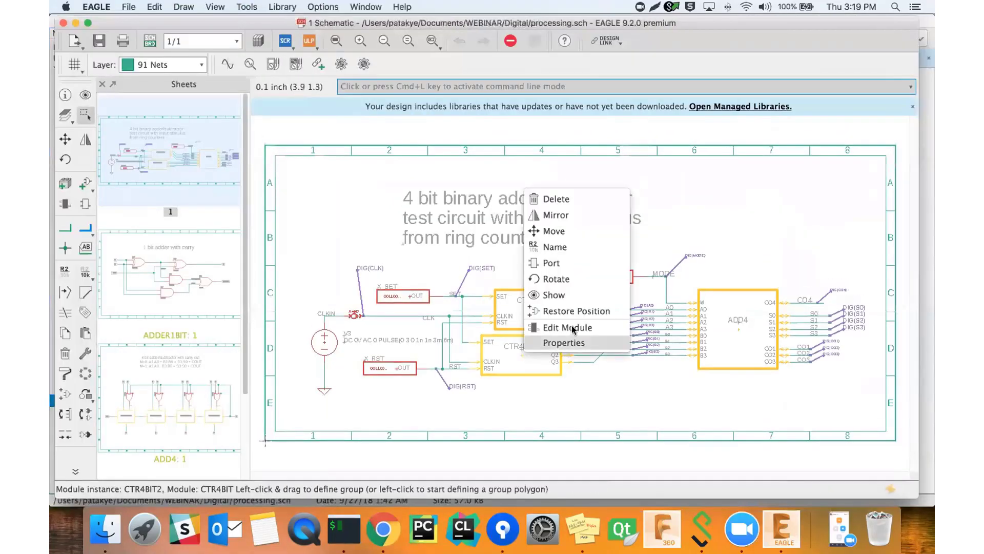
pyautogui.click(572, 328)
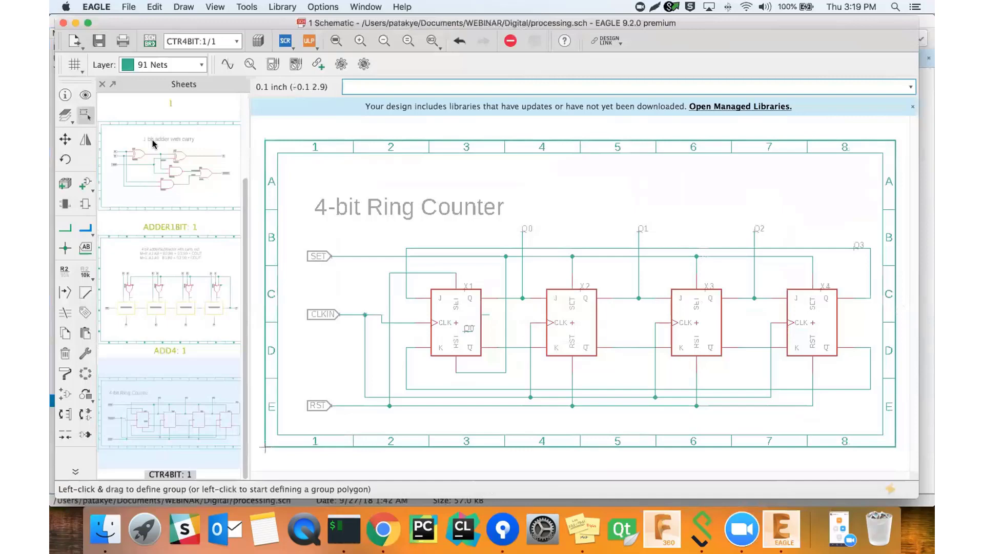
pyautogui.click(194, 163)
pyautogui.click(194, 163)
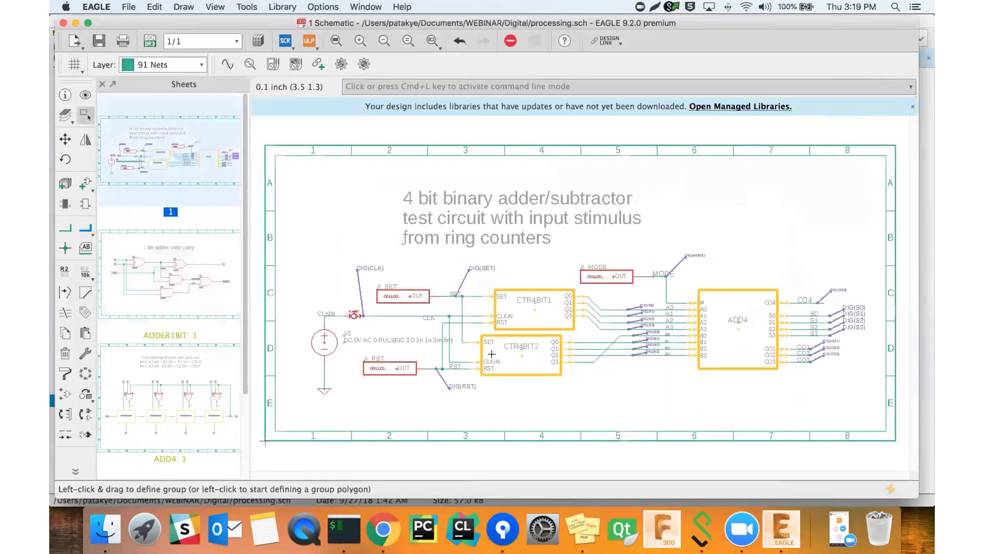
# Examine how the two ring counters and the X_MODE source feed ADD4, including the adder's output probes.
pyautogui.scroll(5, 583, 353)
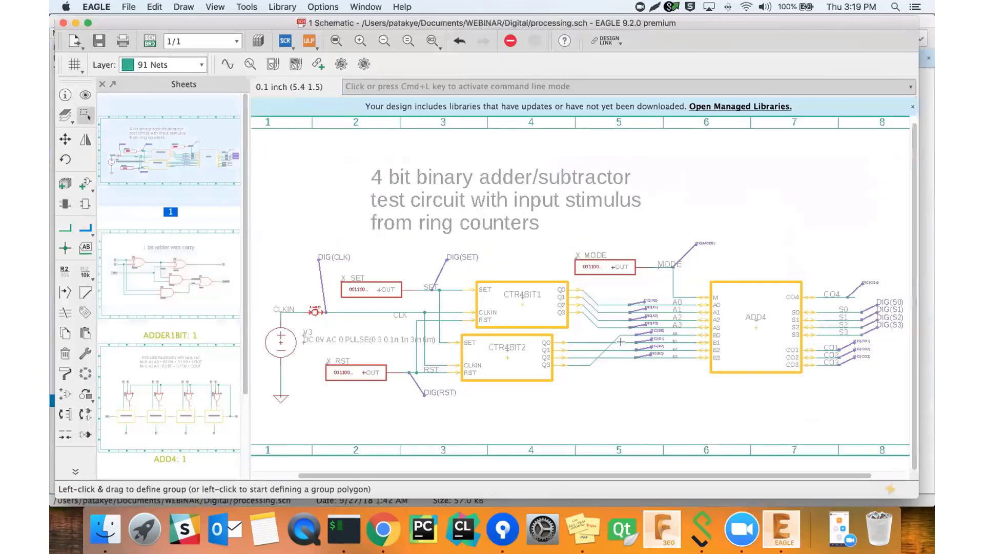
pyautogui.scroll(-5, 621, 341)
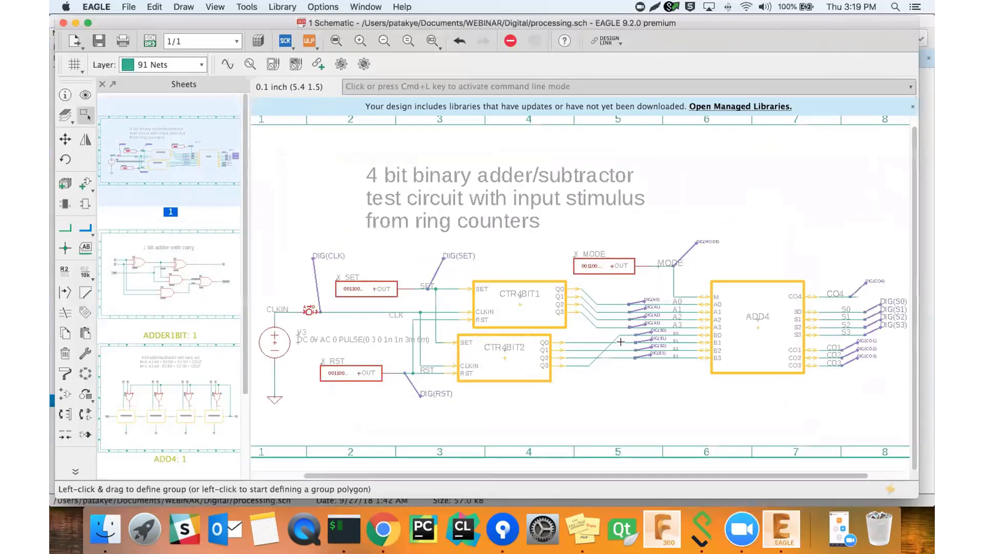
pyautogui.scroll(3, 620, 341)
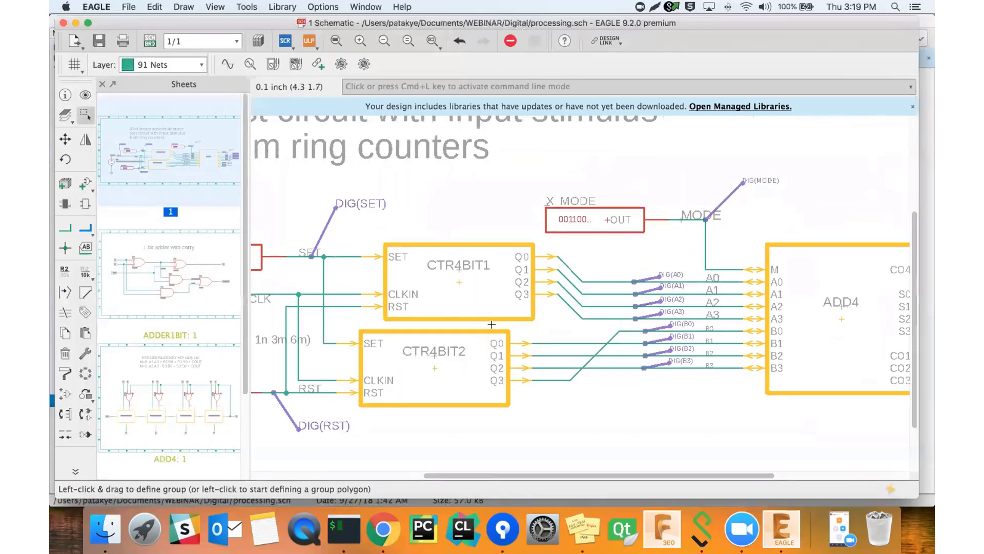
pyautogui.hscroll(5, 648, 360)
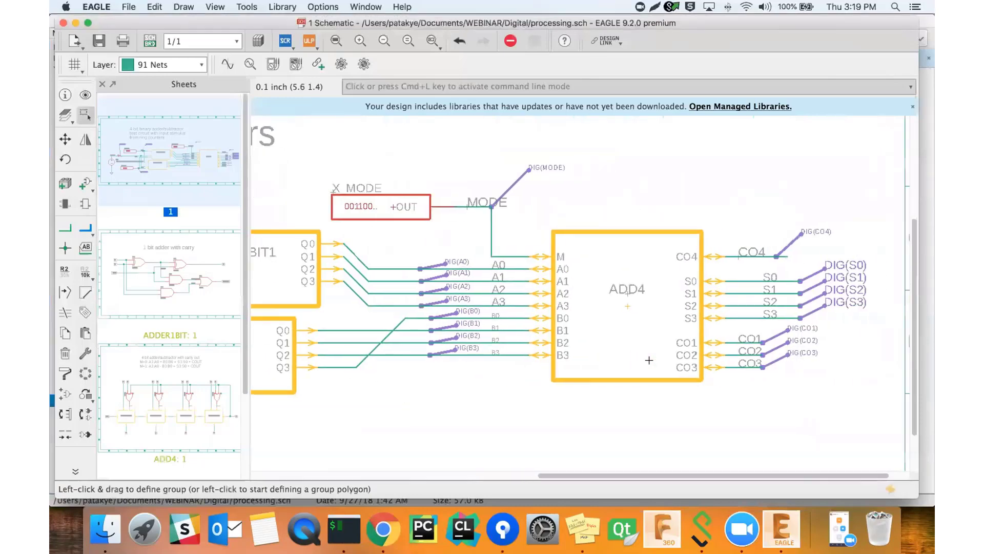
pyautogui.scroll(-3, 659, 344)
# Close the processing schematic and collapse the Digital project folder.
pyautogui.click(63, 23)
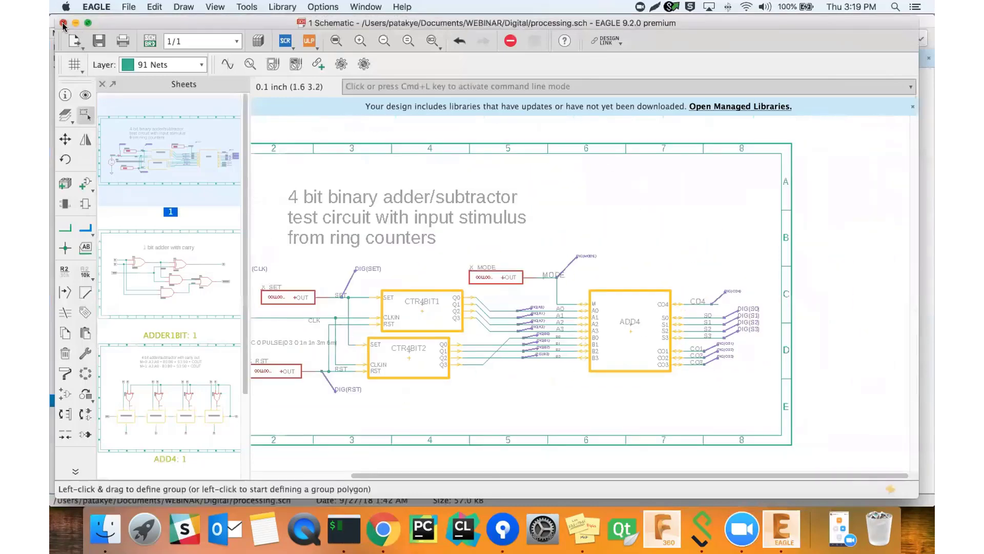
pyautogui.click(81, 106)
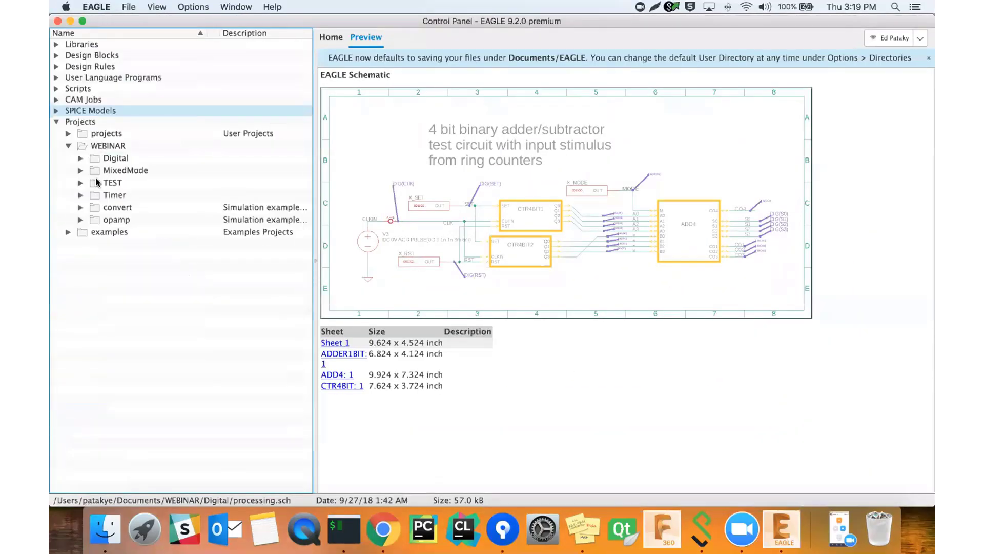